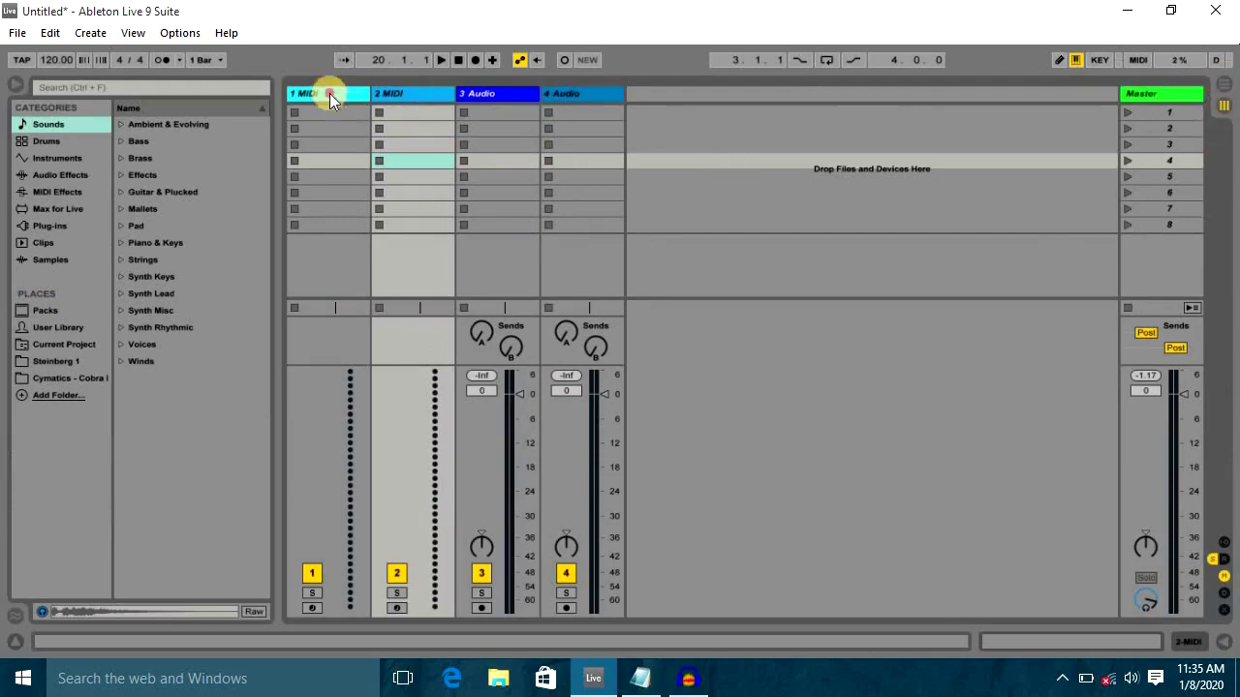
Select the 1 MIDI track and a slot on 2 MIDI, and alternate between the Session and Arrangement views
click(329, 93)
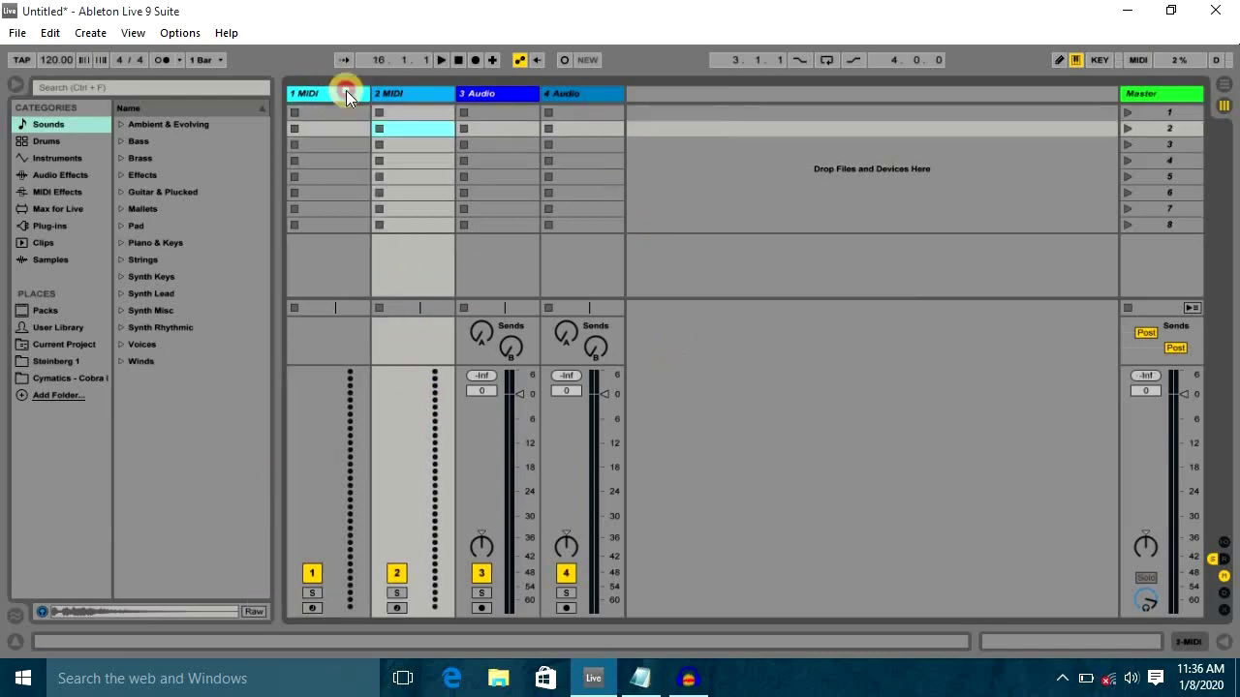
click(346, 92)
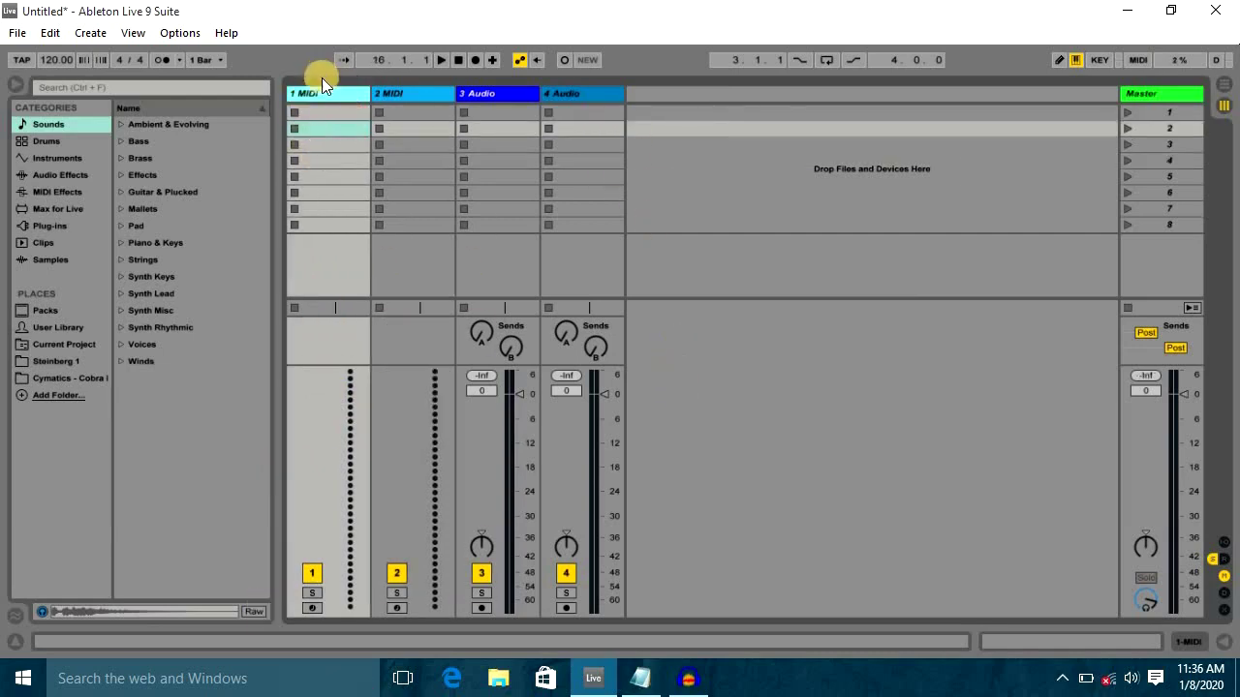
click(402, 174)
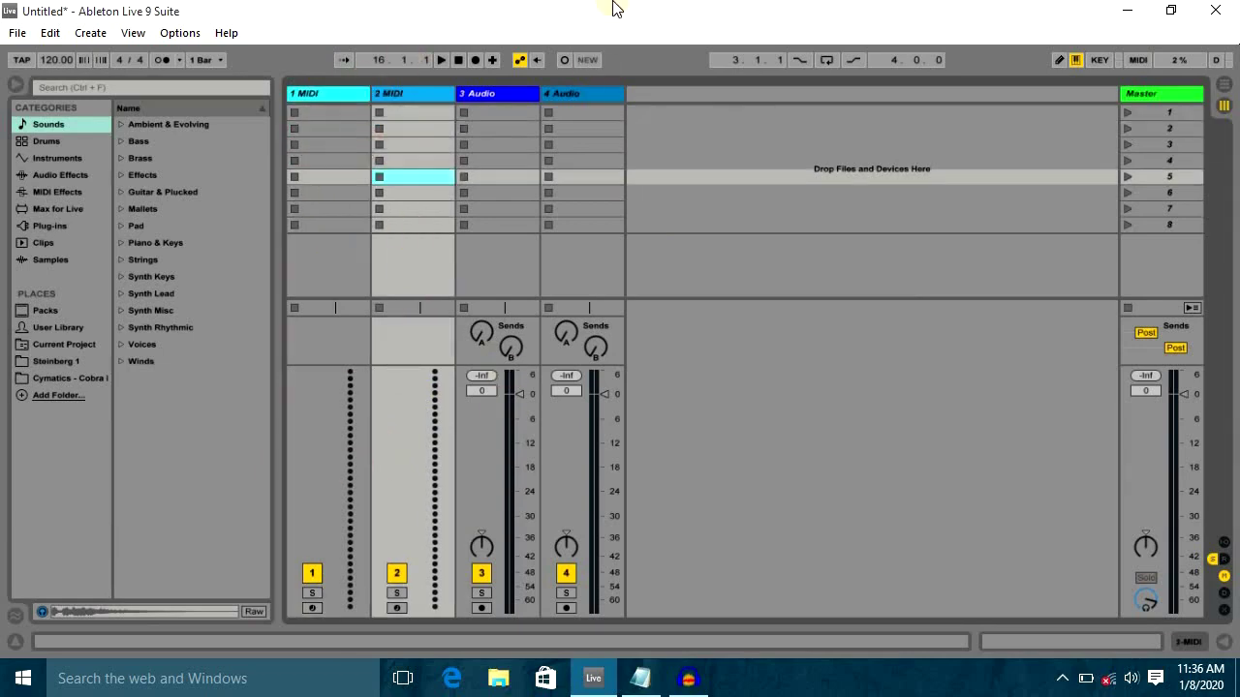
click(1224, 85)
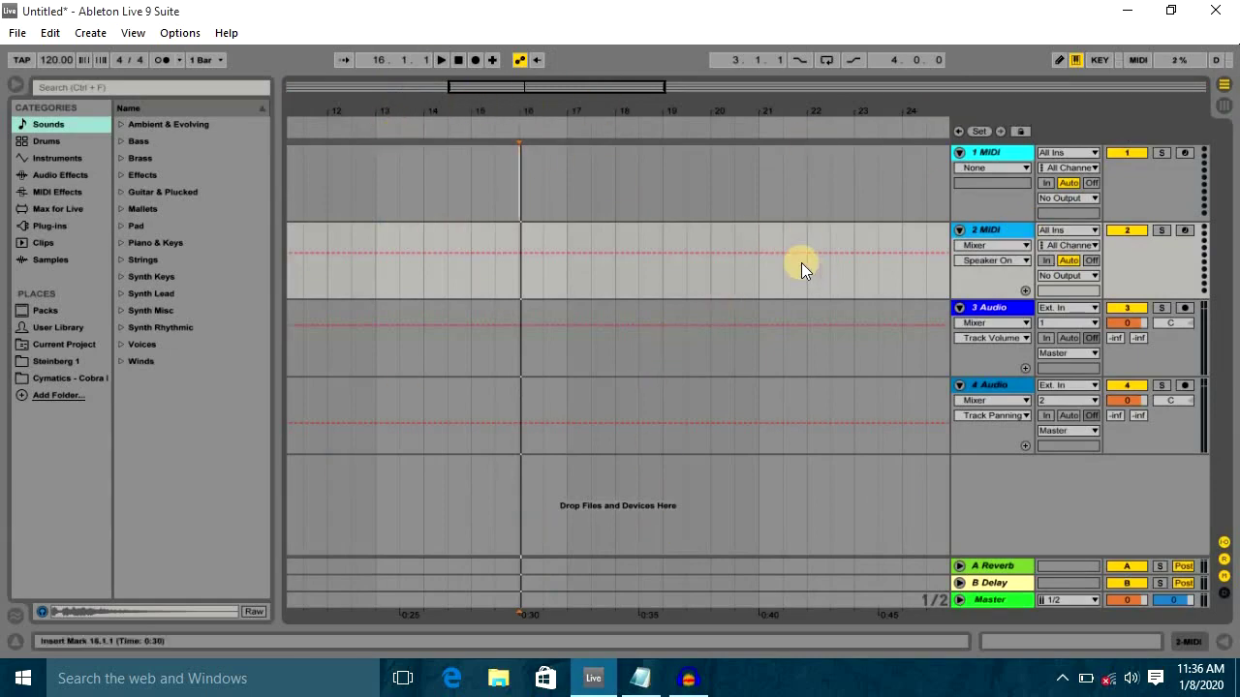
key(Tab)
key(Tab)
key(Tab)
key(Tab)
key(Tab)
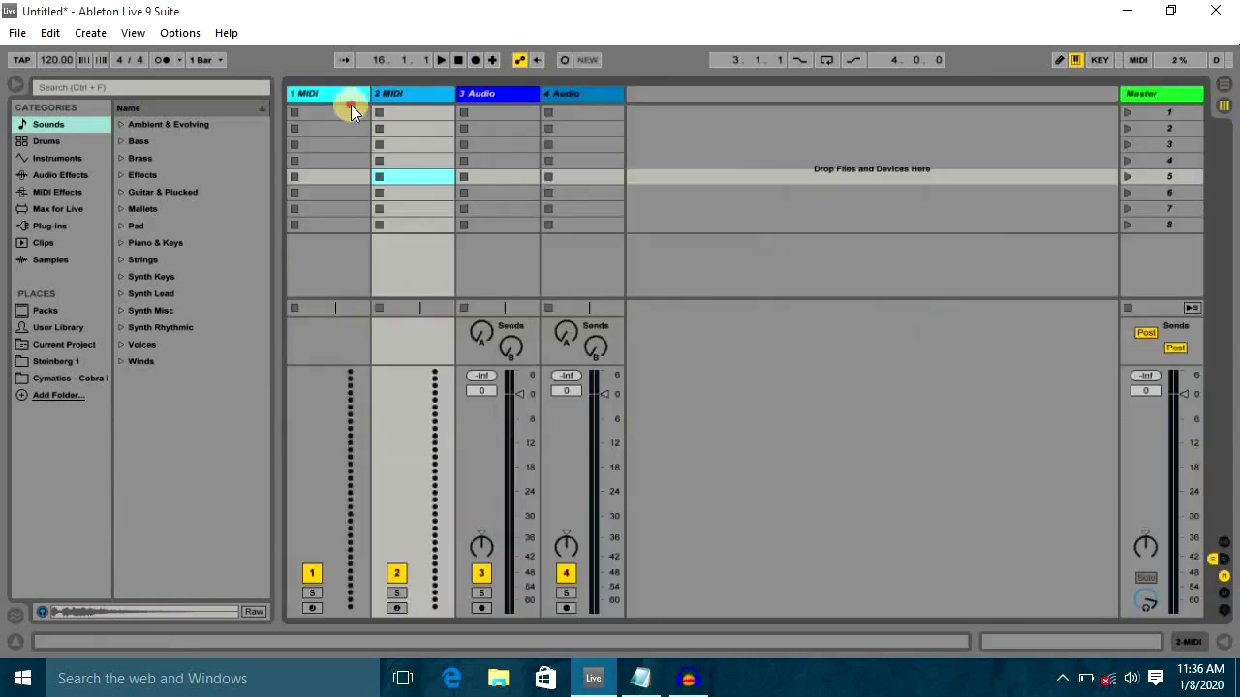
Select the first slot of 1 MIDI and the 2 MIDI track, and compare the Session and Arrangement views
click(351, 107)
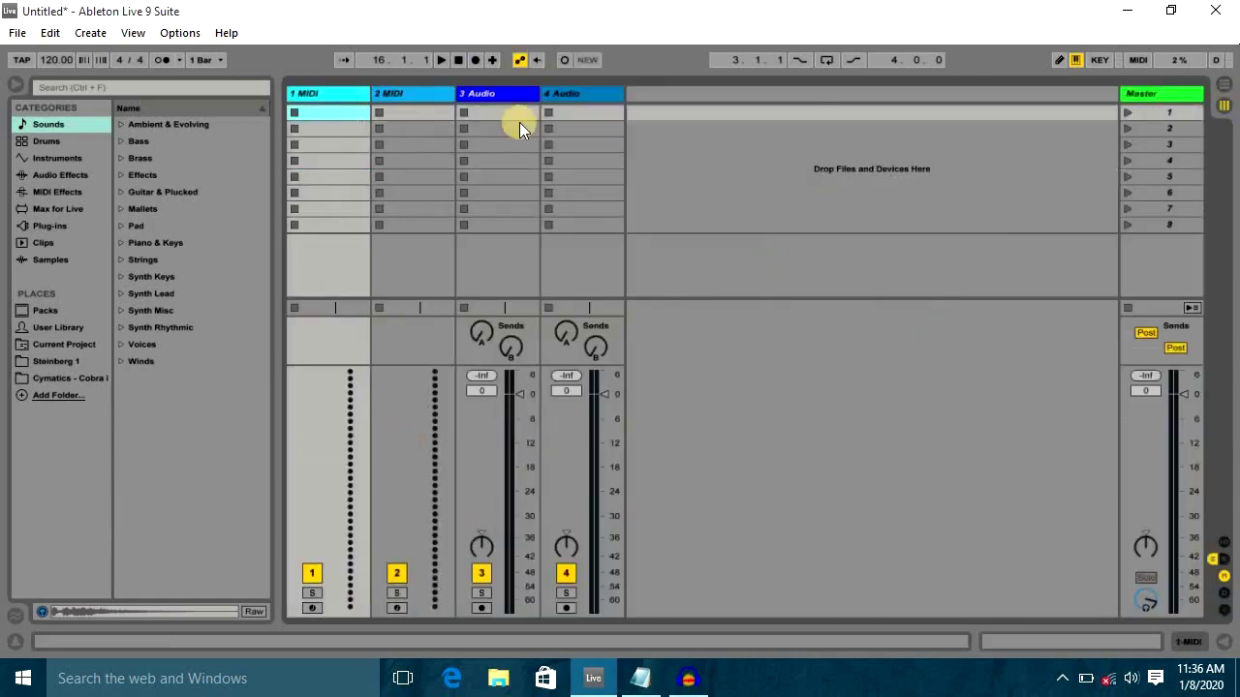
key(Tab)
key(Tab)
click(365, 92)
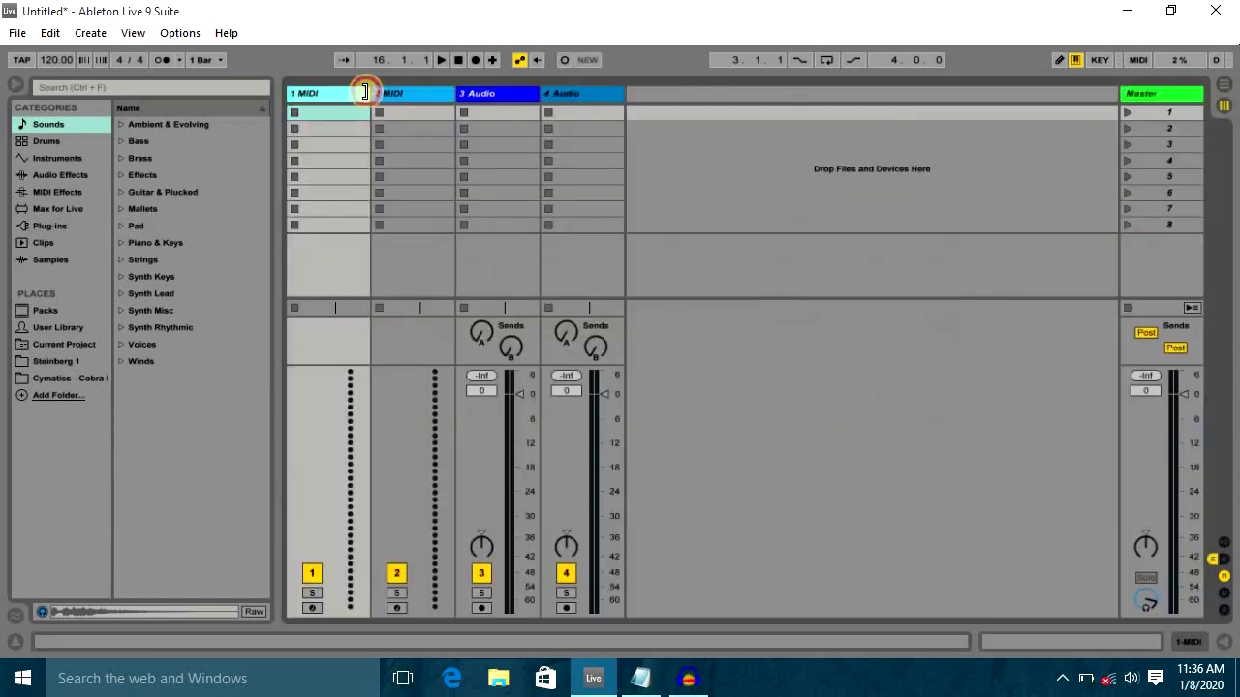
click(415, 89)
key(Tab)
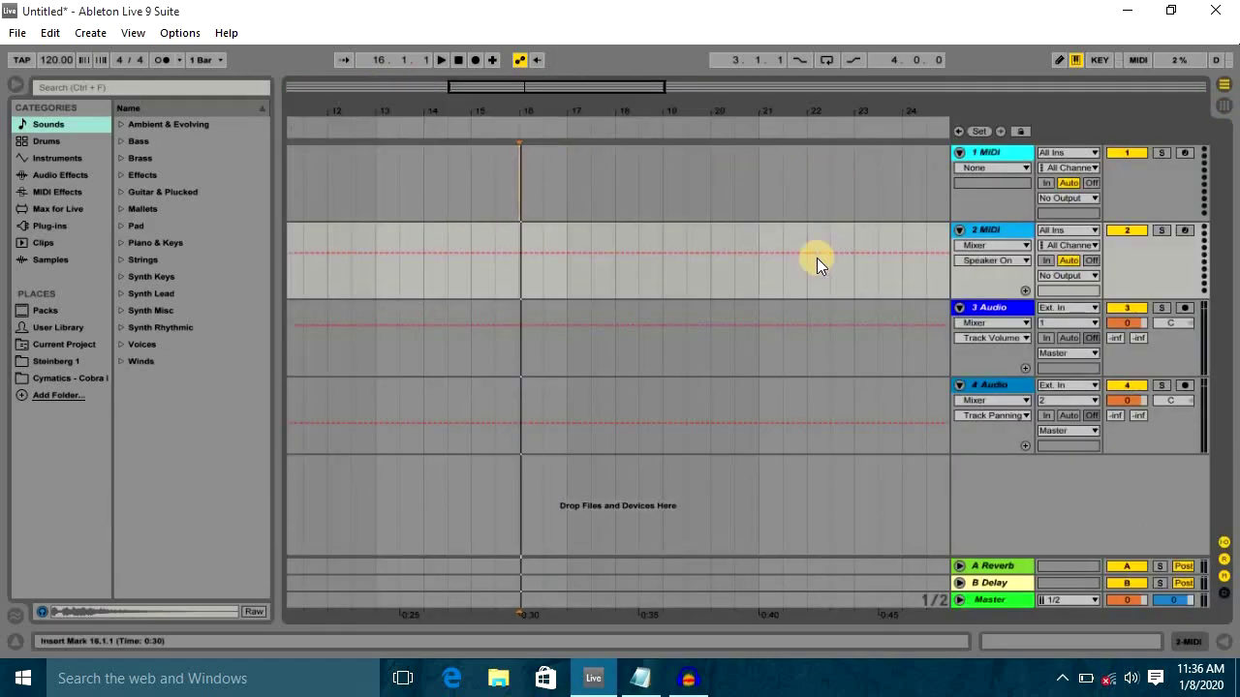
key(Tab)
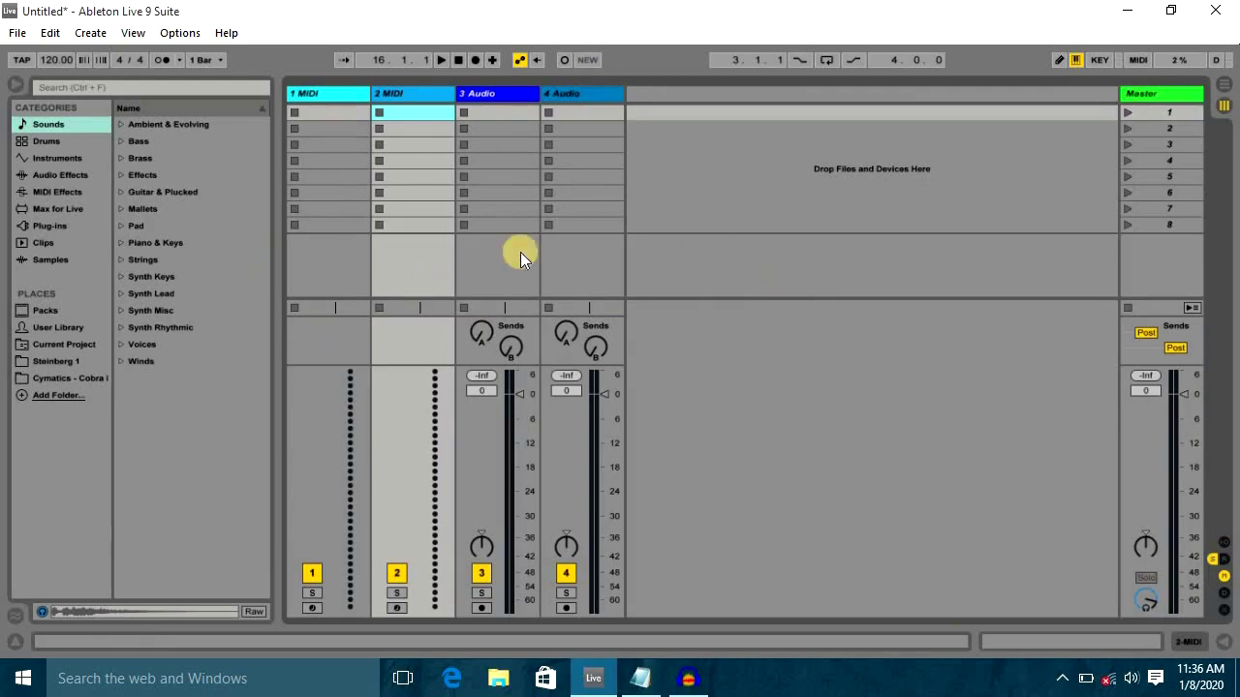
Show the Arrangement view and place the insert marker on the 1 MIDI track
key(Tab)
click(569, 181)
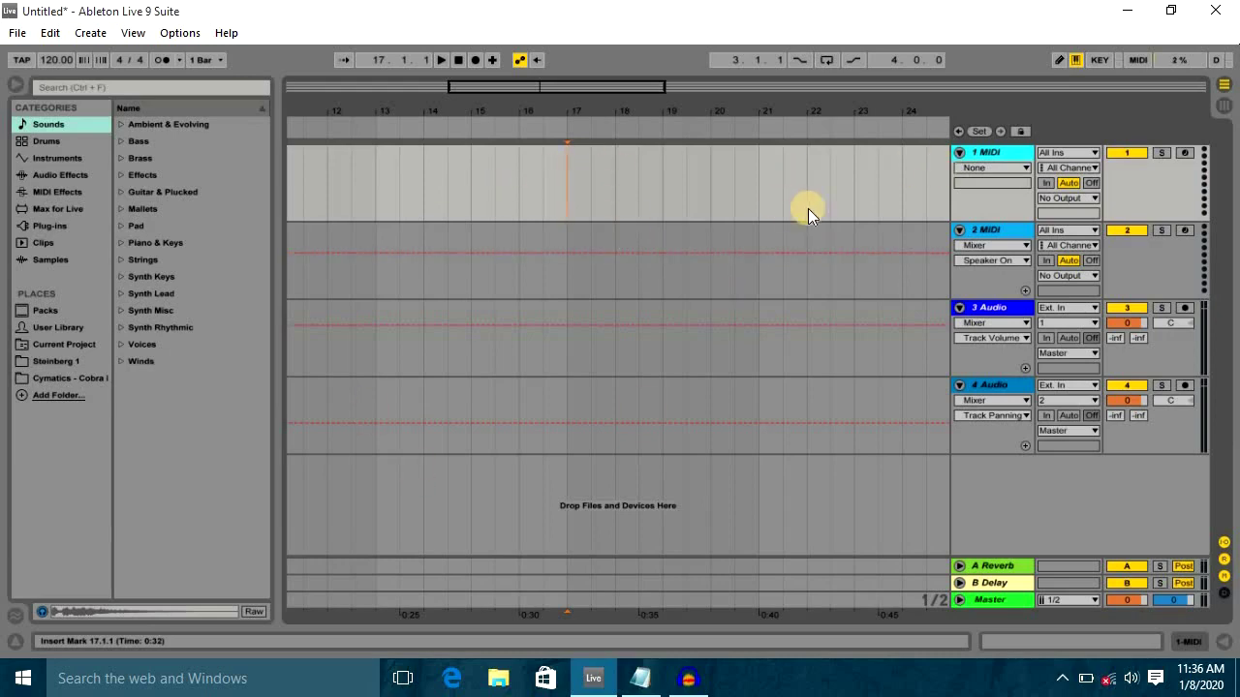
key(Tab)
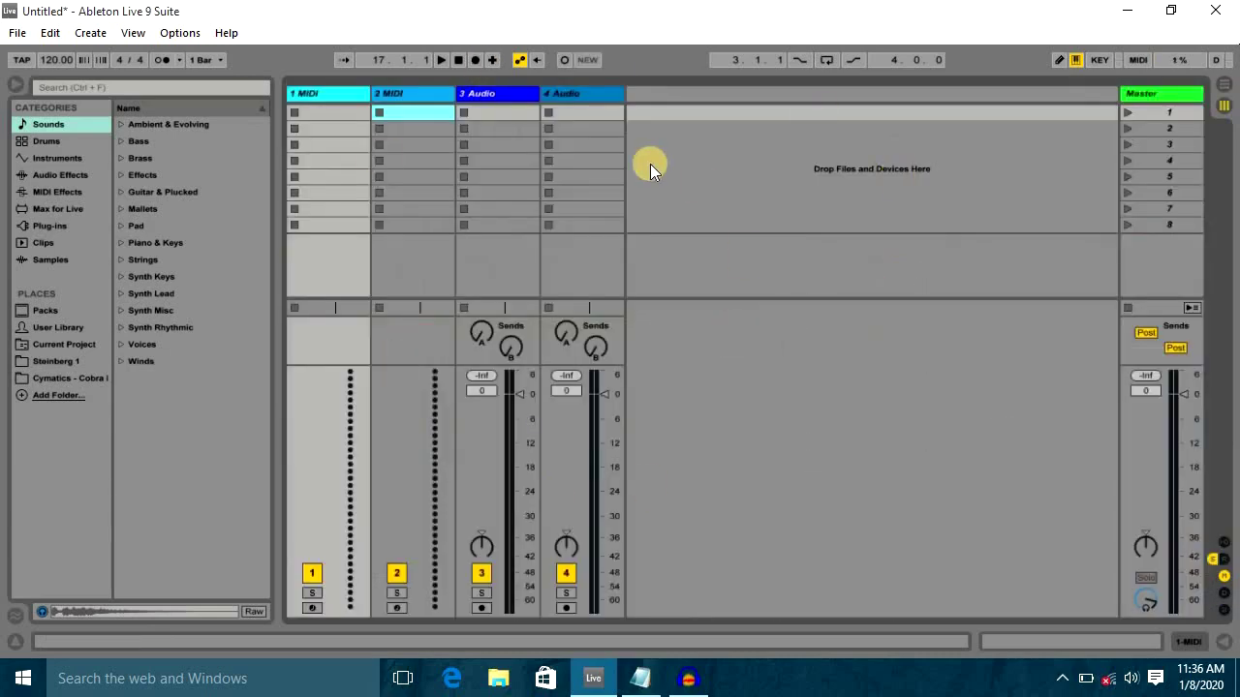
key(Tab)
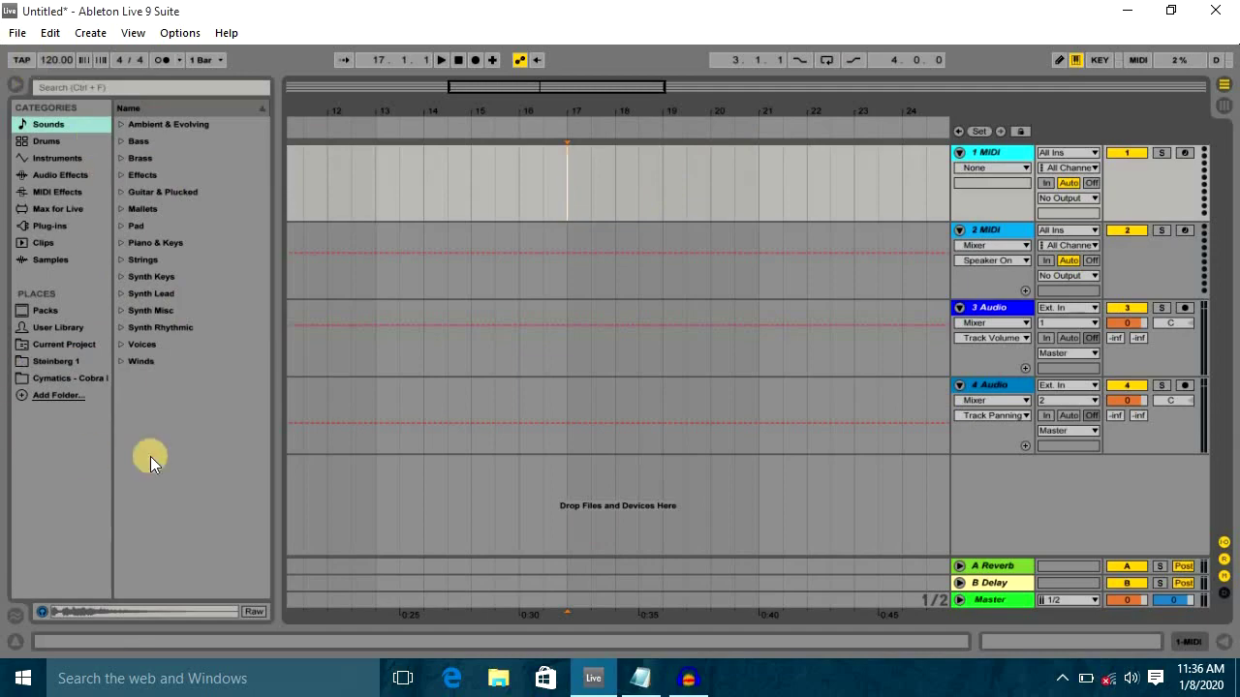
click(581, 158)
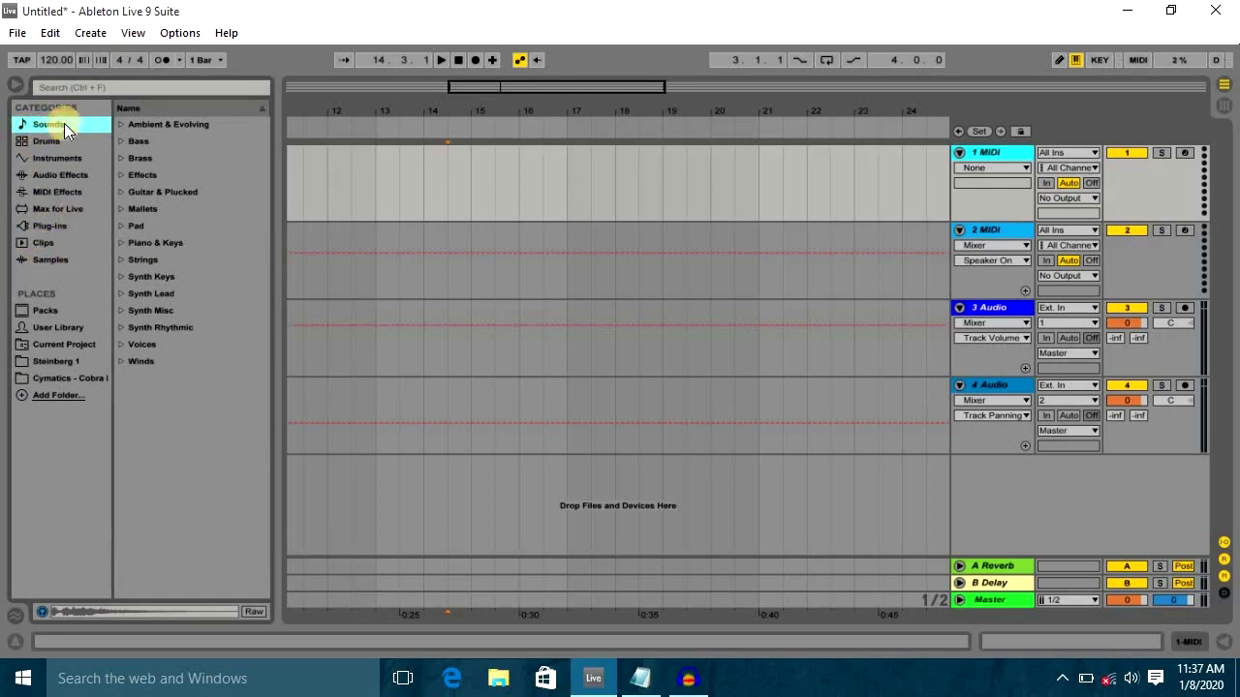
Look through the browser's Audio Effects, MIDI Effects, Cymatics, Steinberg 1 and Current Project contents
click(42, 175)
click(48, 192)
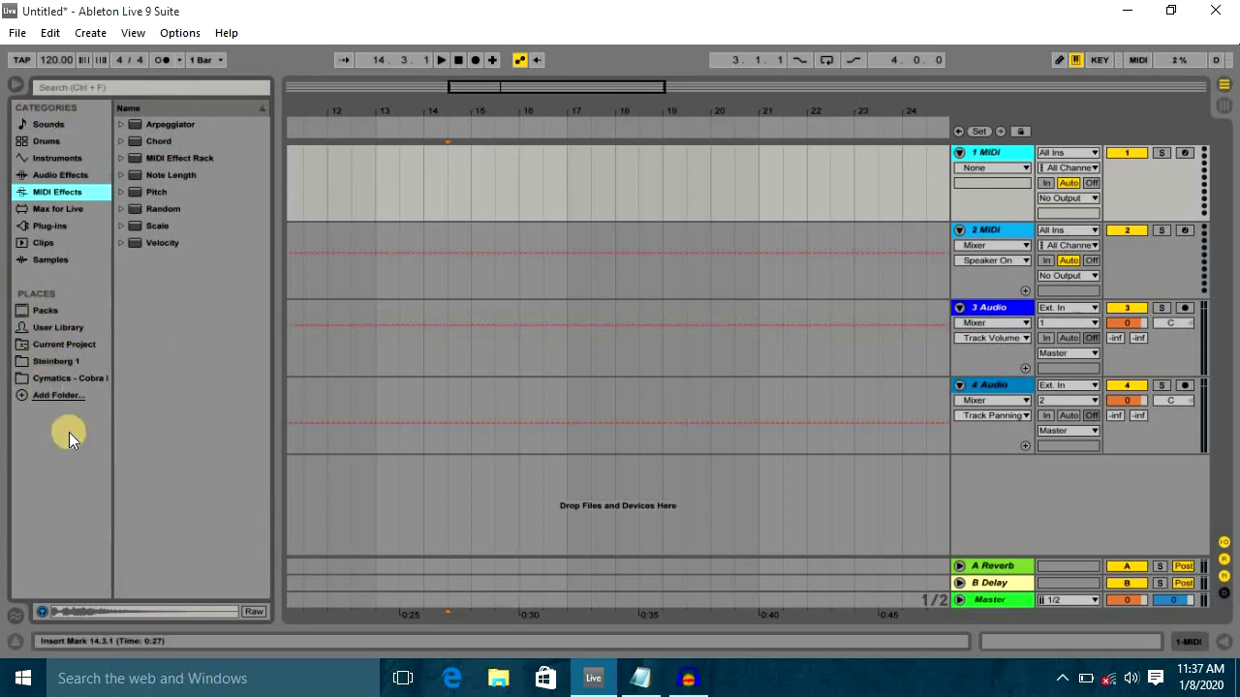
click(61, 379)
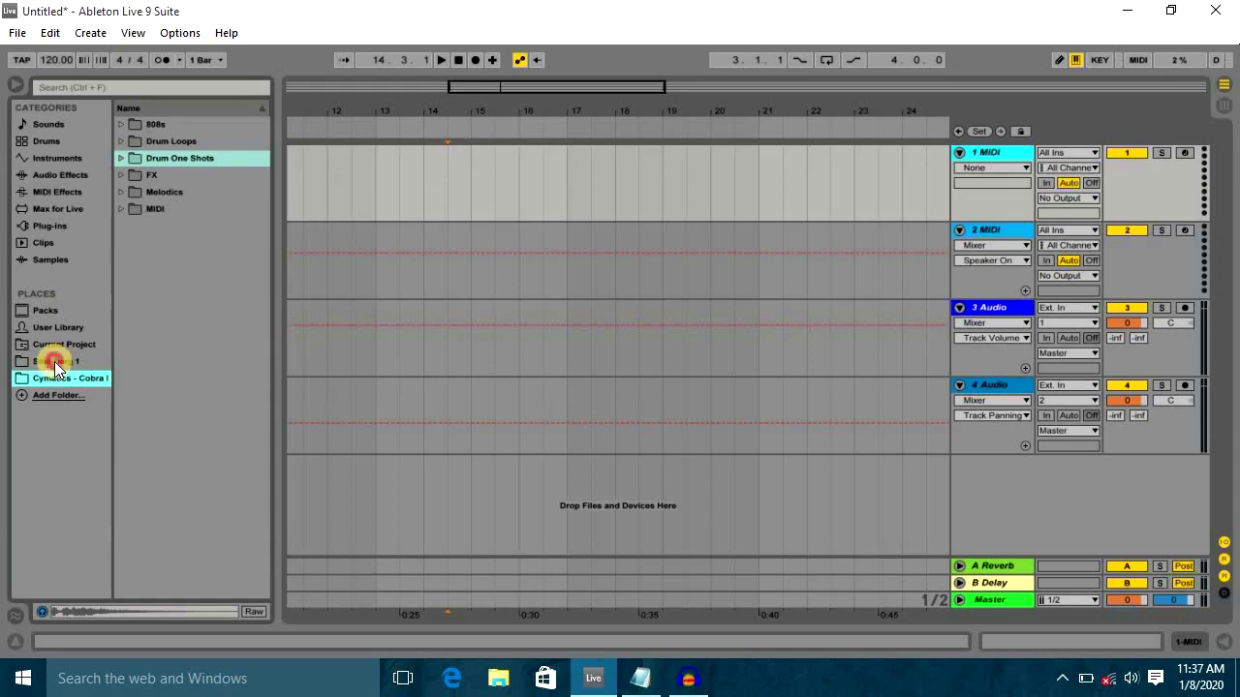
click(53, 361)
click(48, 346)
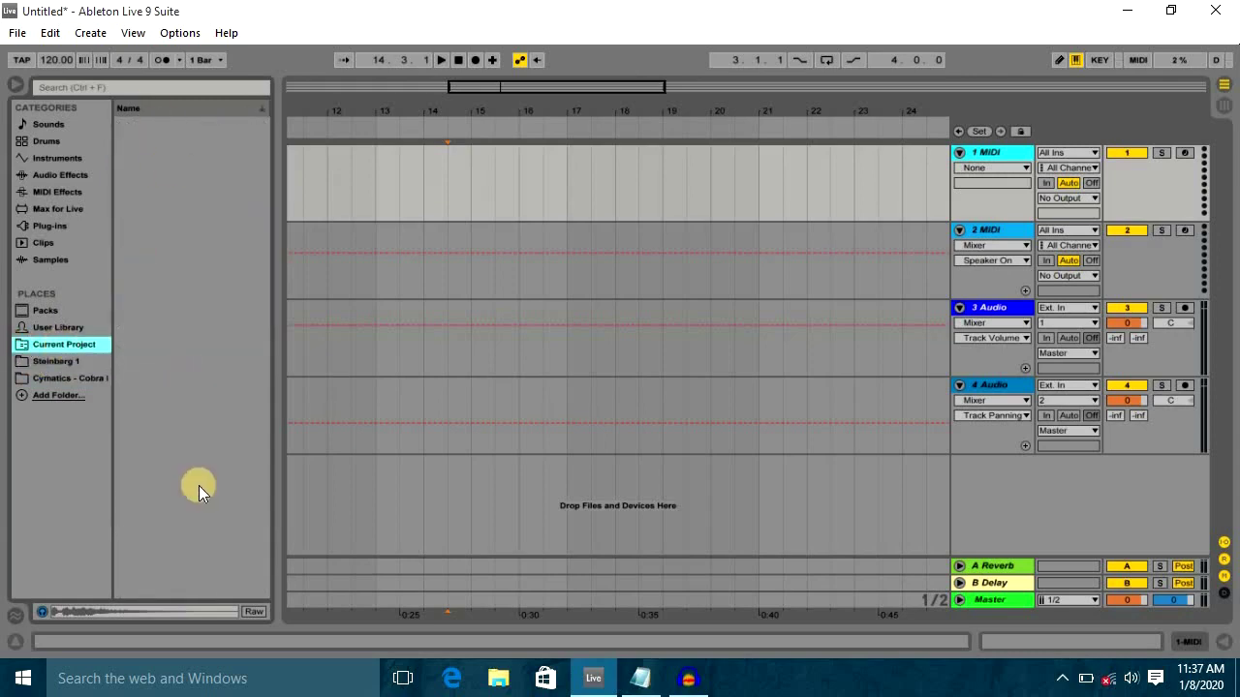
click(44, 173)
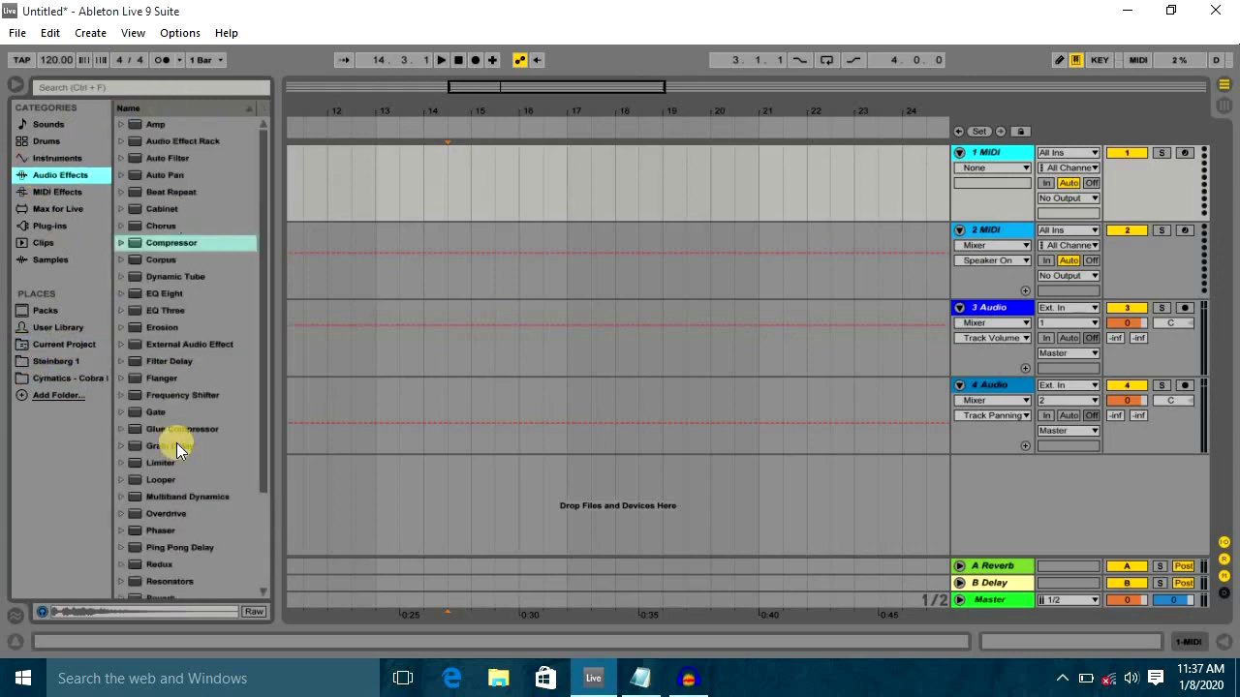
click(69, 193)
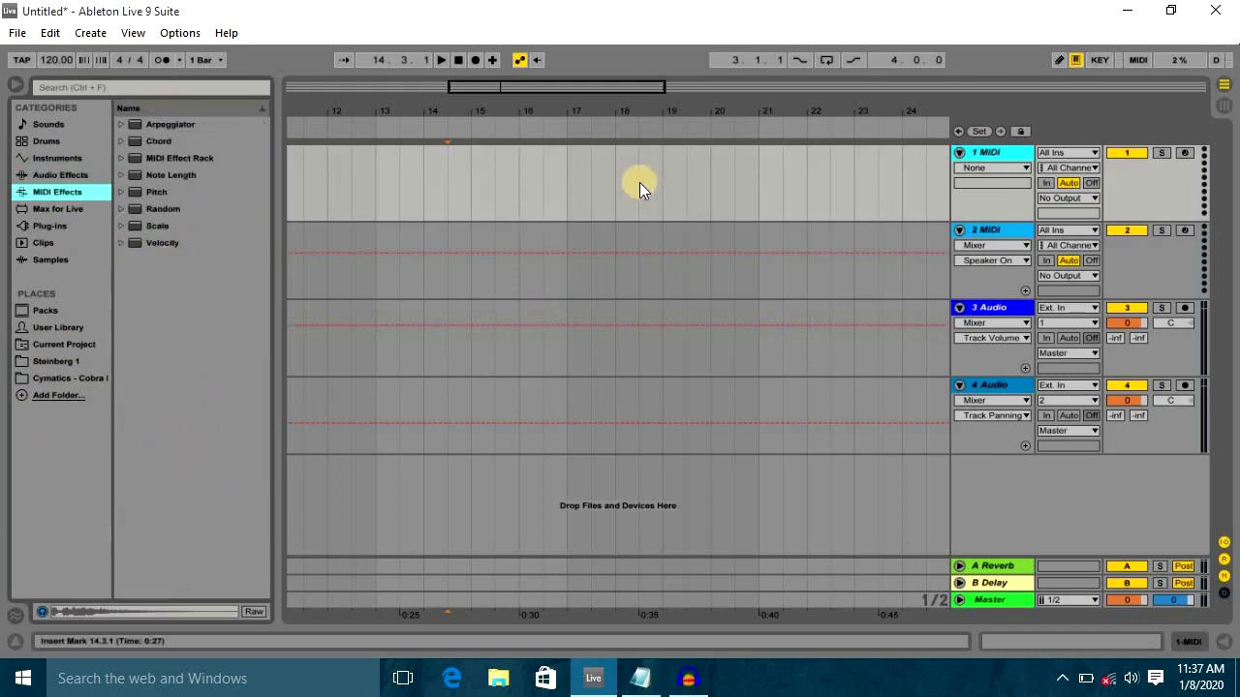
Select the 1 MIDI and 3 Audio tracks in turn and highlight time ranges on the 1 MIDI track
click(567, 182)
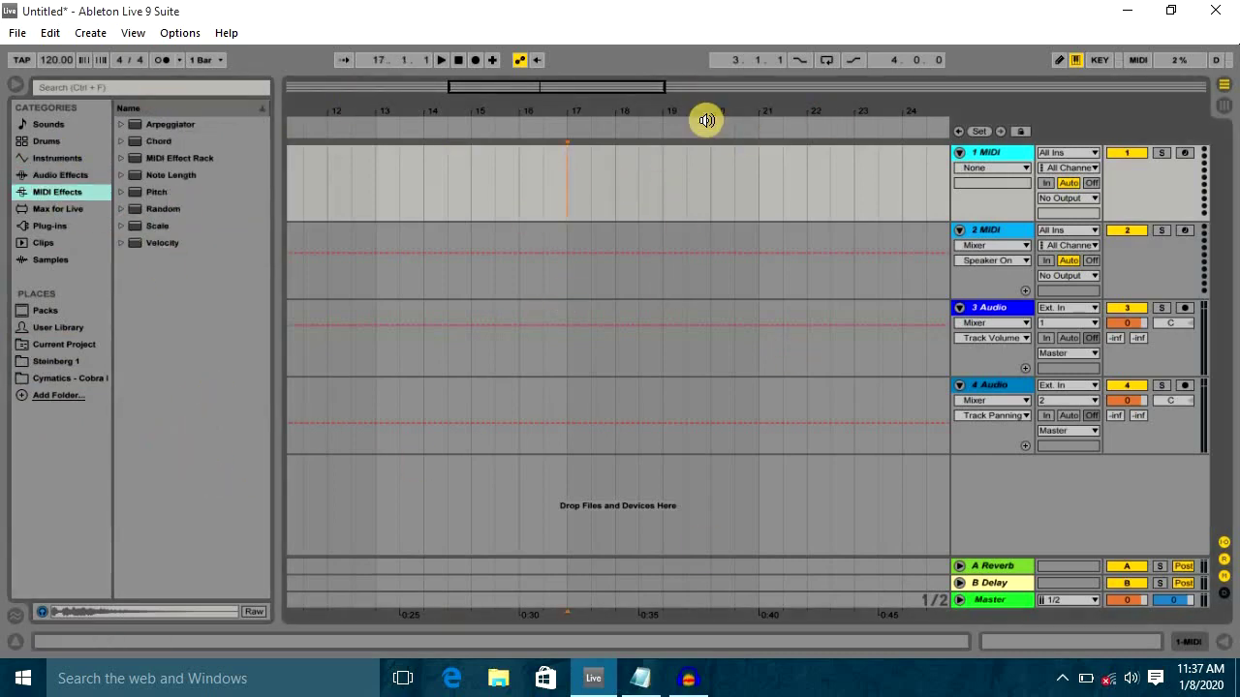
click(1003, 148)
click(995, 308)
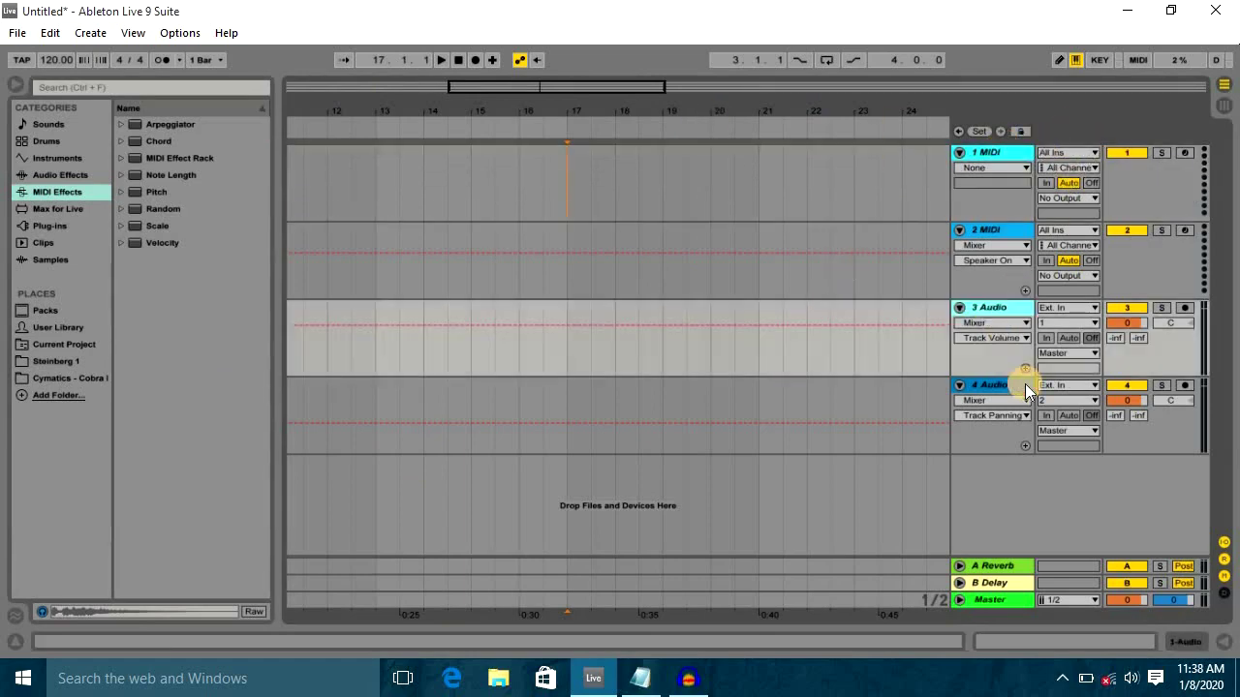
drag(544, 194, 782, 184)
click(656, 180)
drag(562, 182, 759, 182)
drag(899, 182, 292, 184)
Place the insert marker at 17.3.1 on the 1 MIDI track, and view and hide the track's devices
click(635, 181)
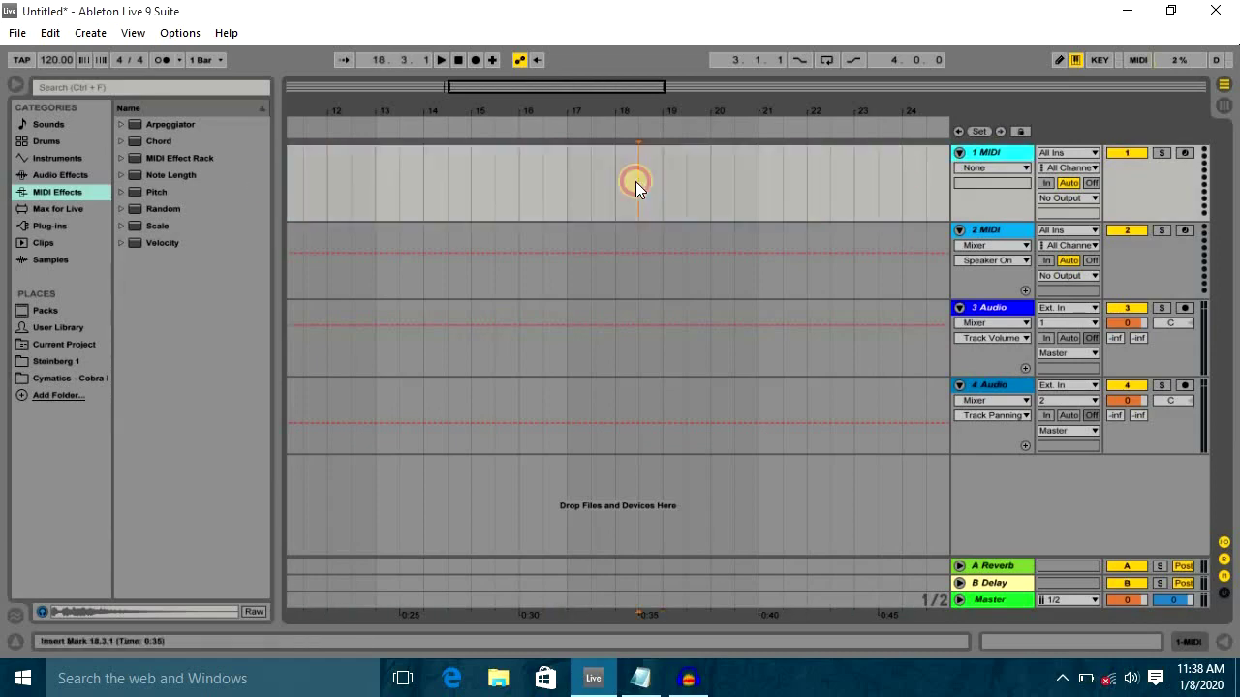
click(589, 184)
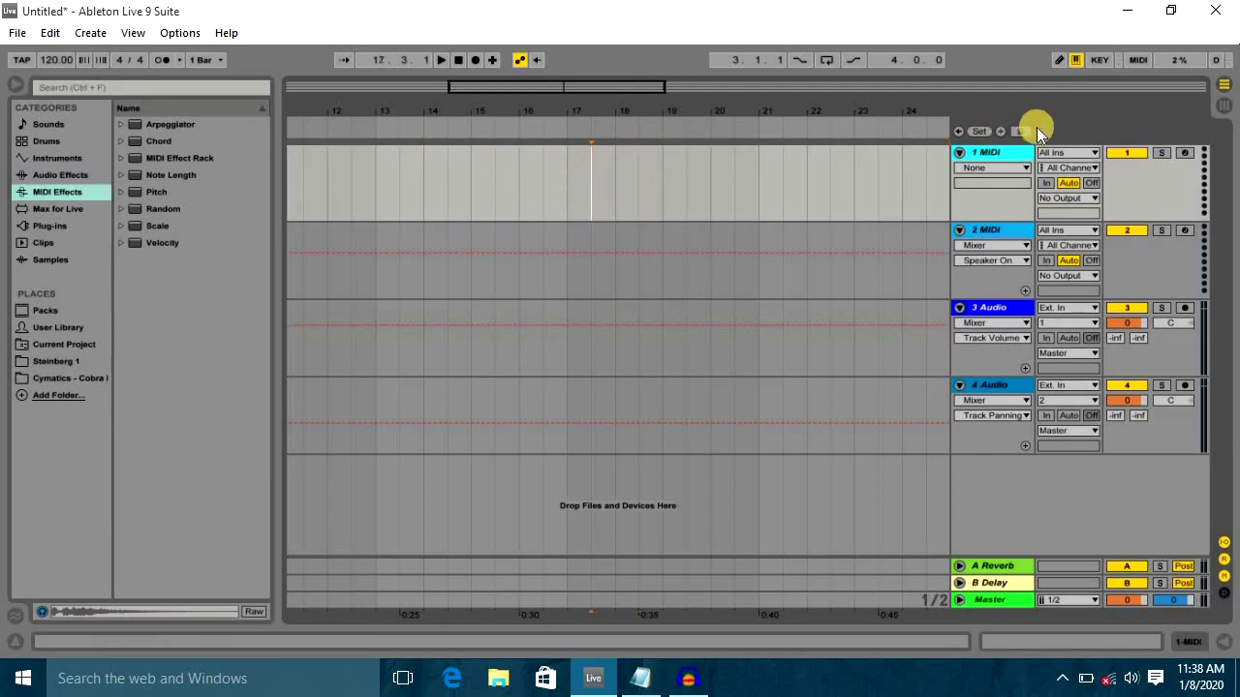
double_click(1004, 151)
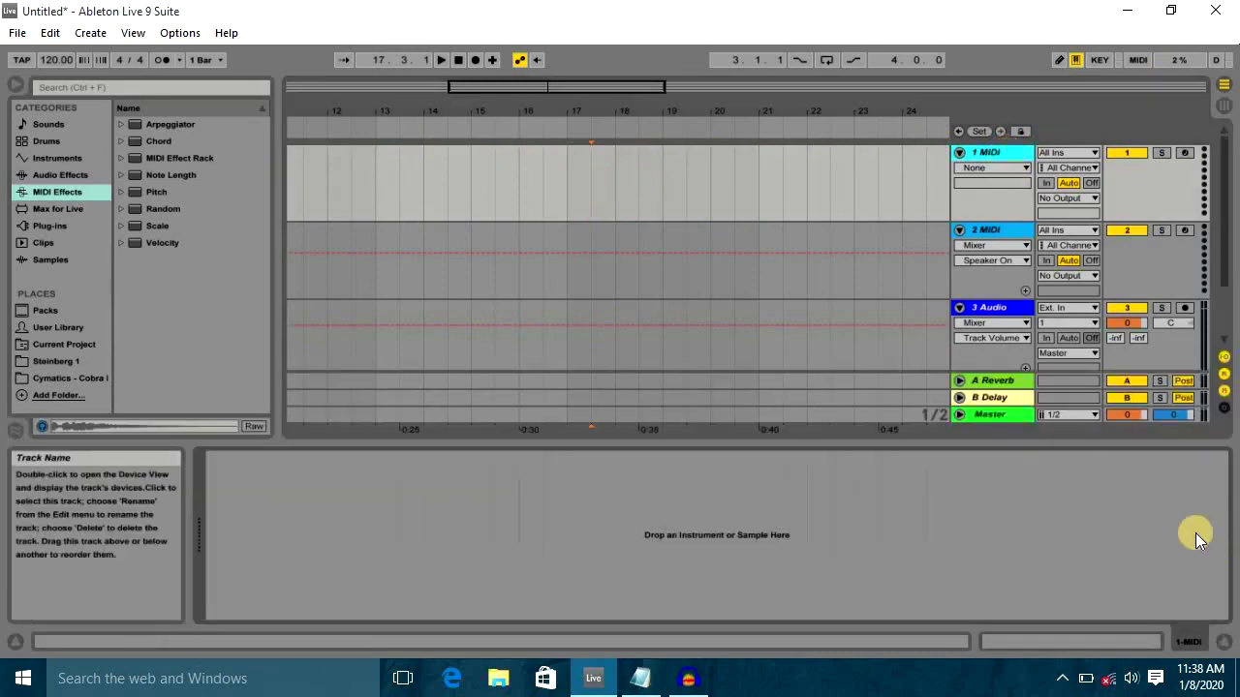
click(1218, 641)
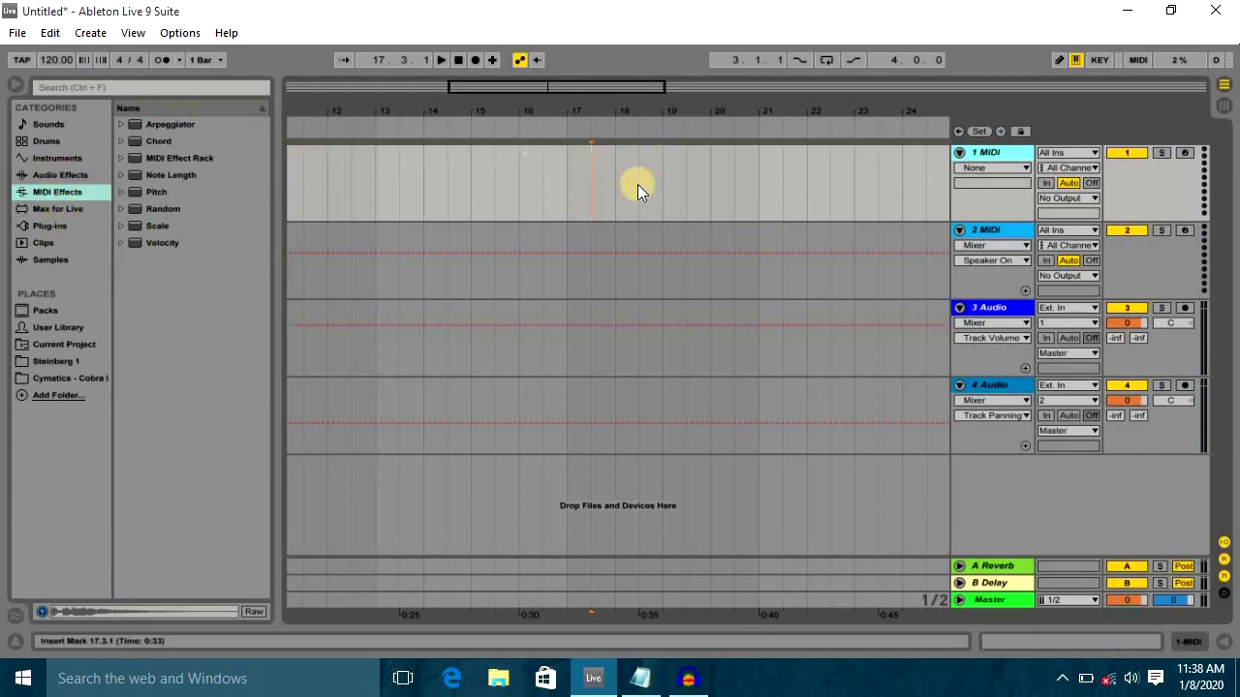
Insert a new audio track below the 3 Audio track
click(543, 355)
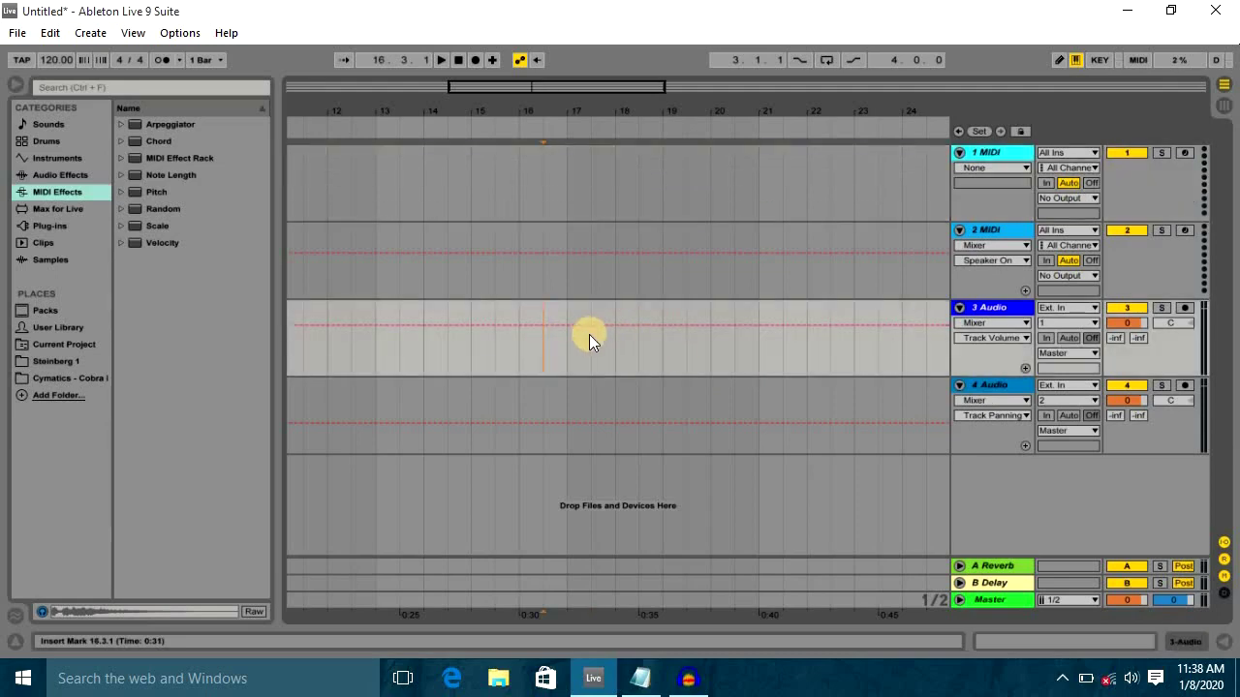
right_click(496, 350)
click(997, 349)
right_click(974, 355)
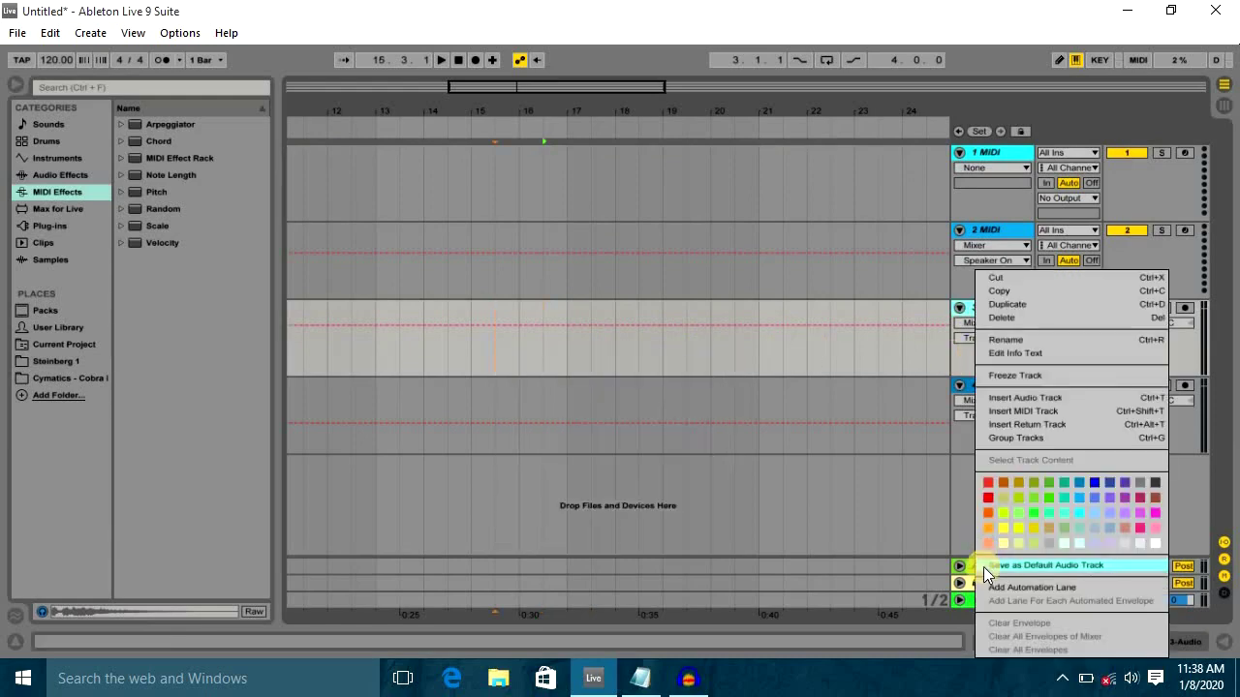
click(1038, 399)
click(1018, 391)
Delete every track except 1 MIDI and insert a new MIDI track below it
click(982, 308)
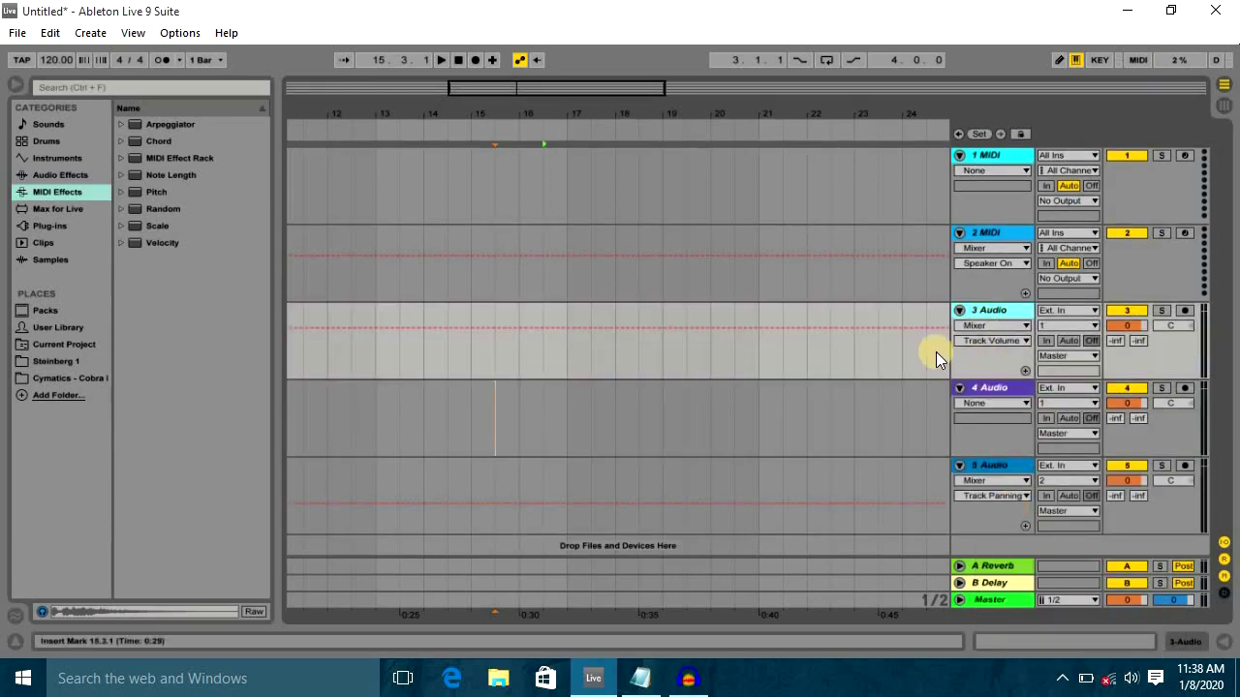
key(Delete)
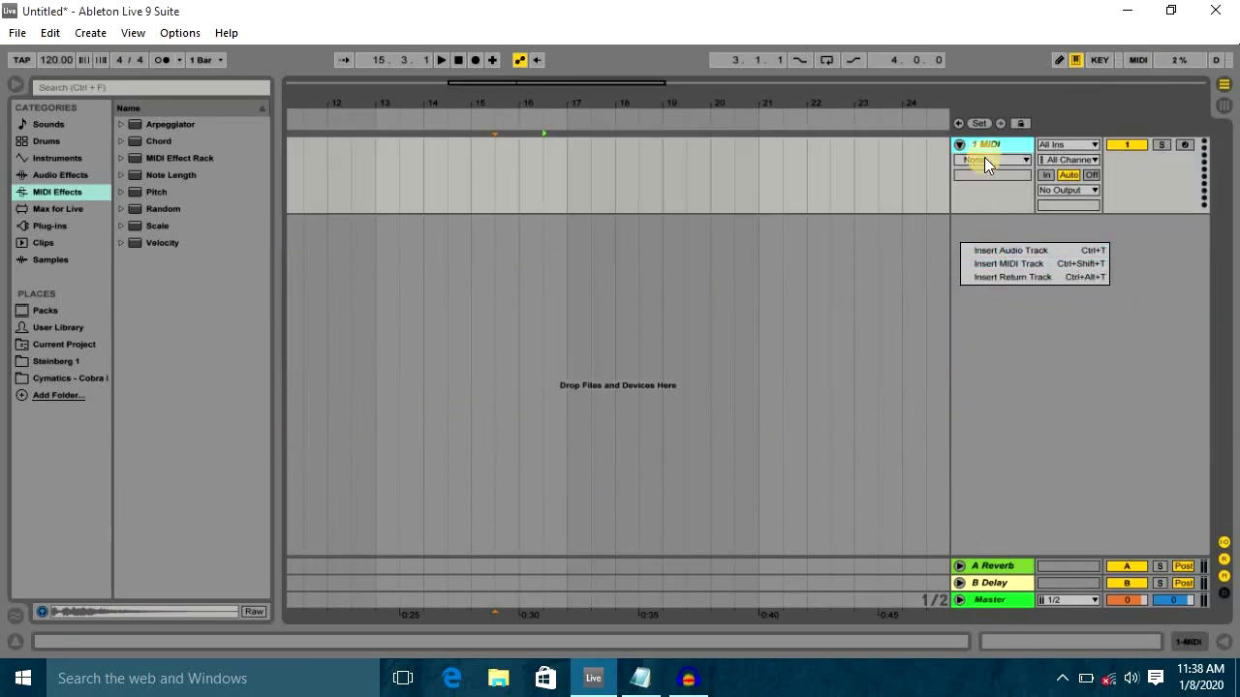
click(1007, 263)
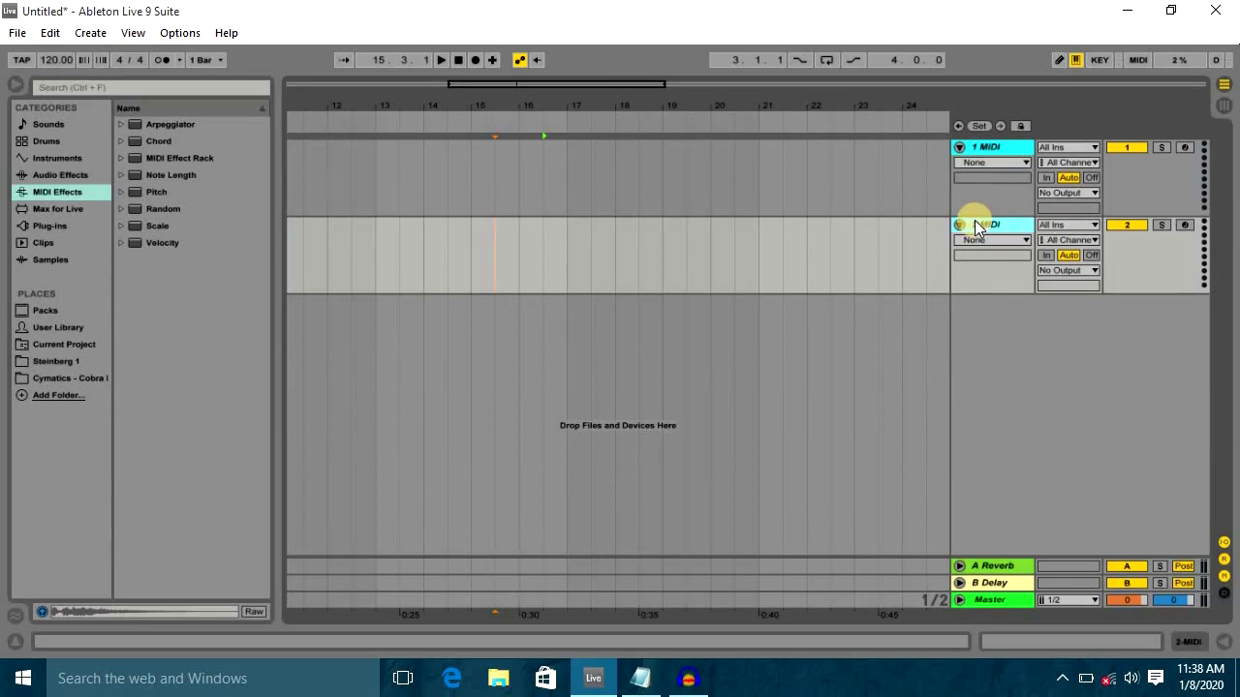
Find Operator's Piano & Keys presets among the instruments and select Bright Tines.adg
click(35, 192)
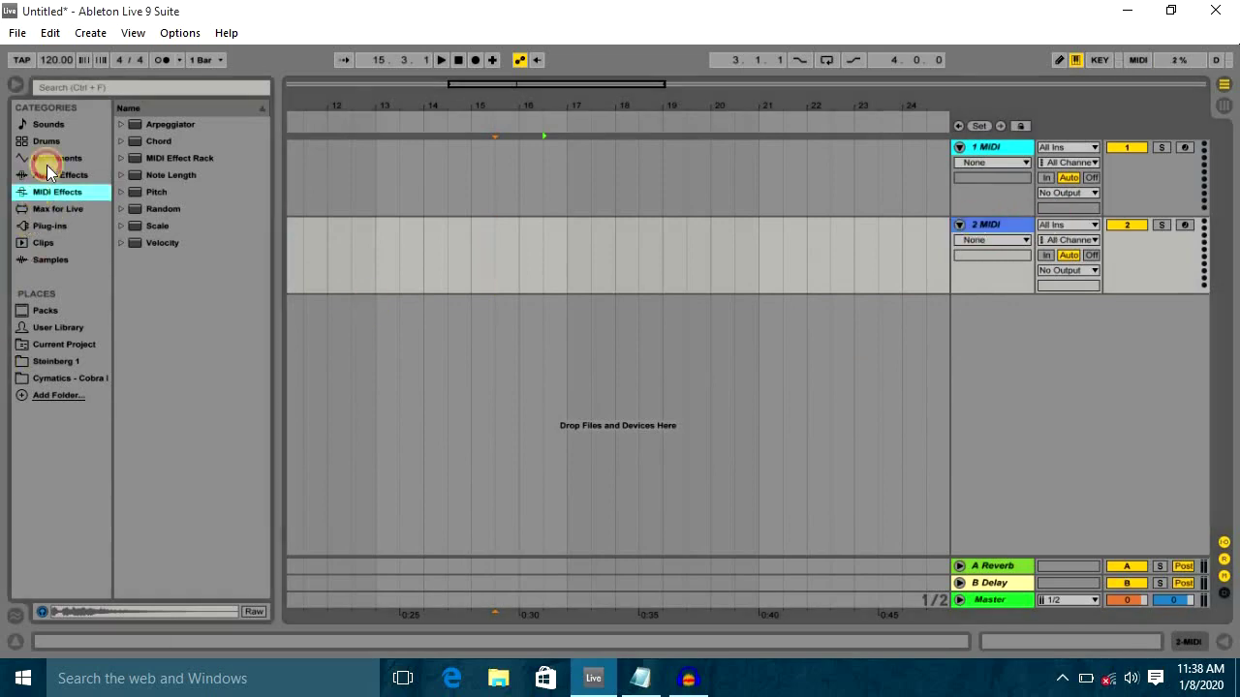
click(32, 159)
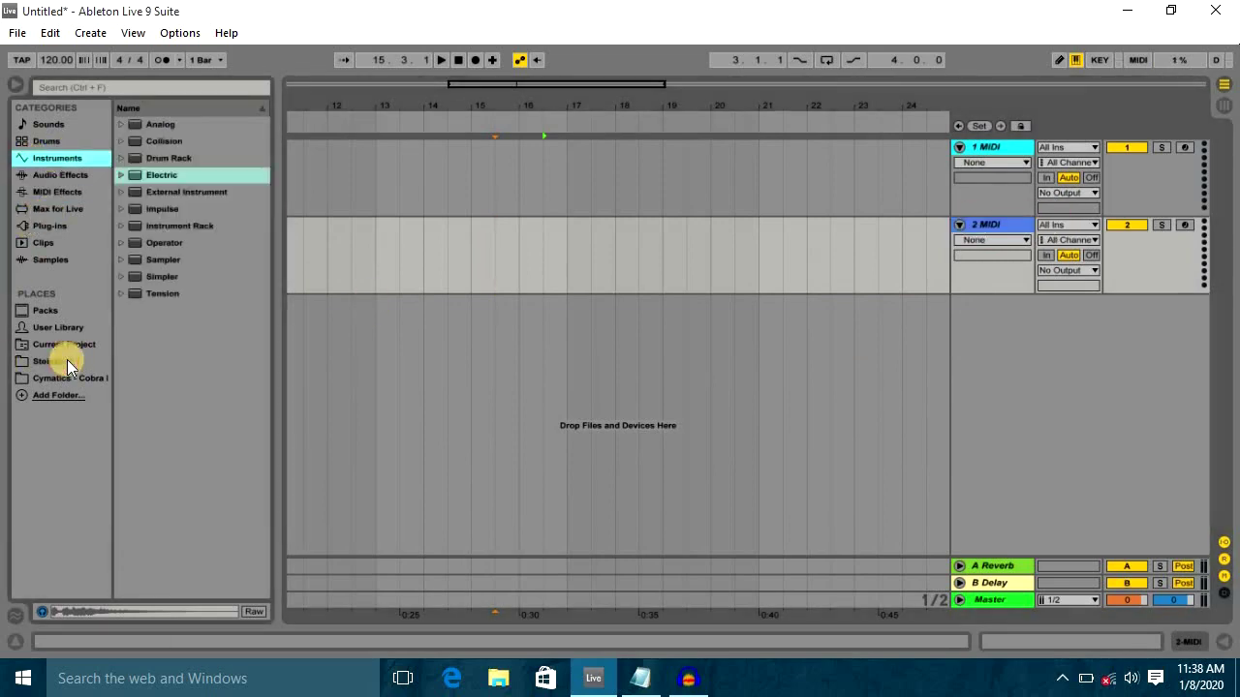
click(188, 388)
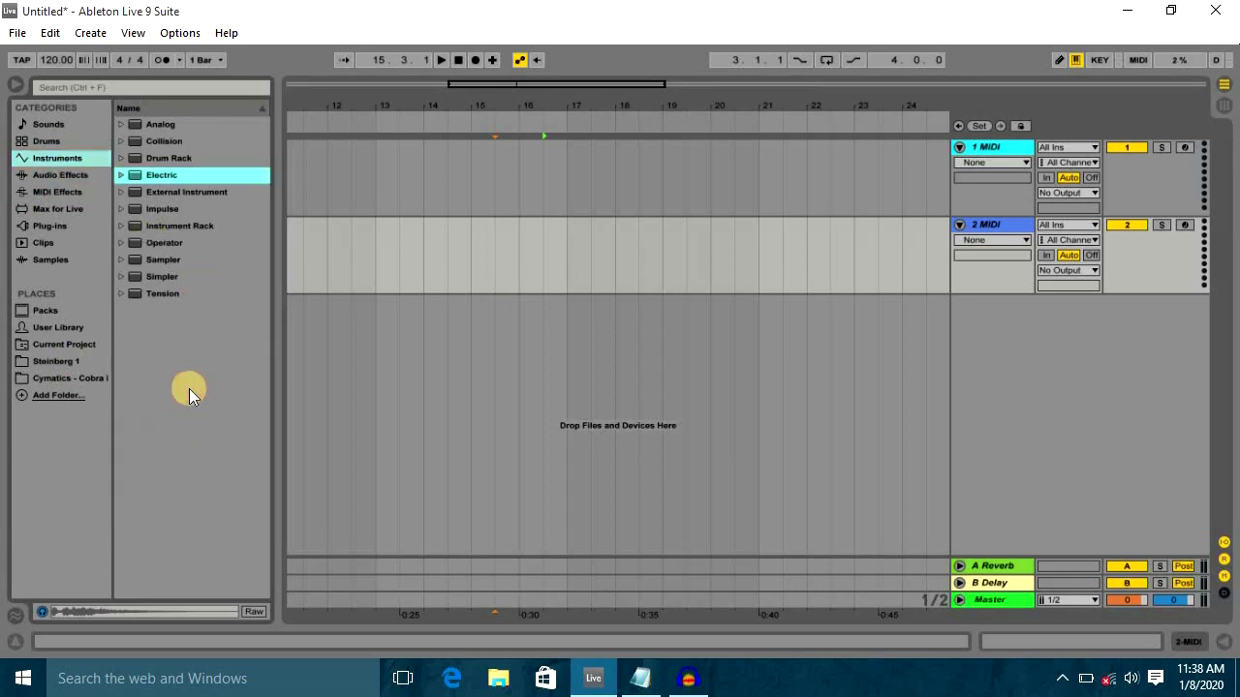
click(120, 248)
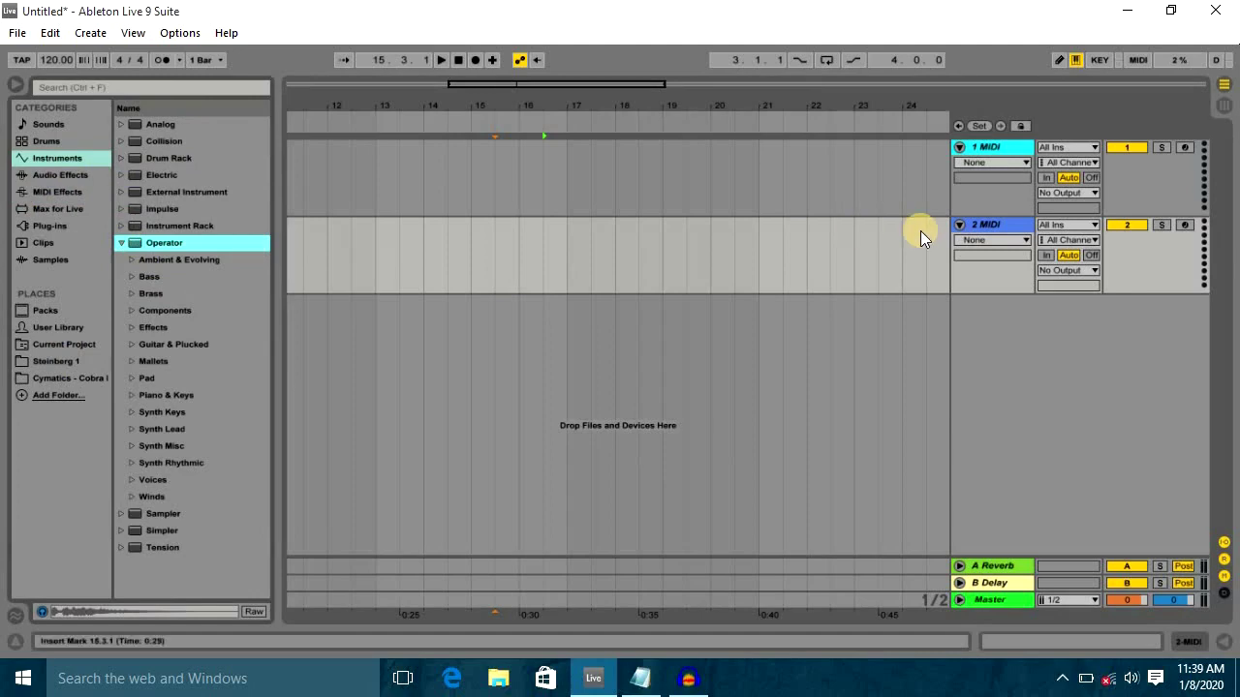
drag(151, 393, 974, 237)
click(133, 395)
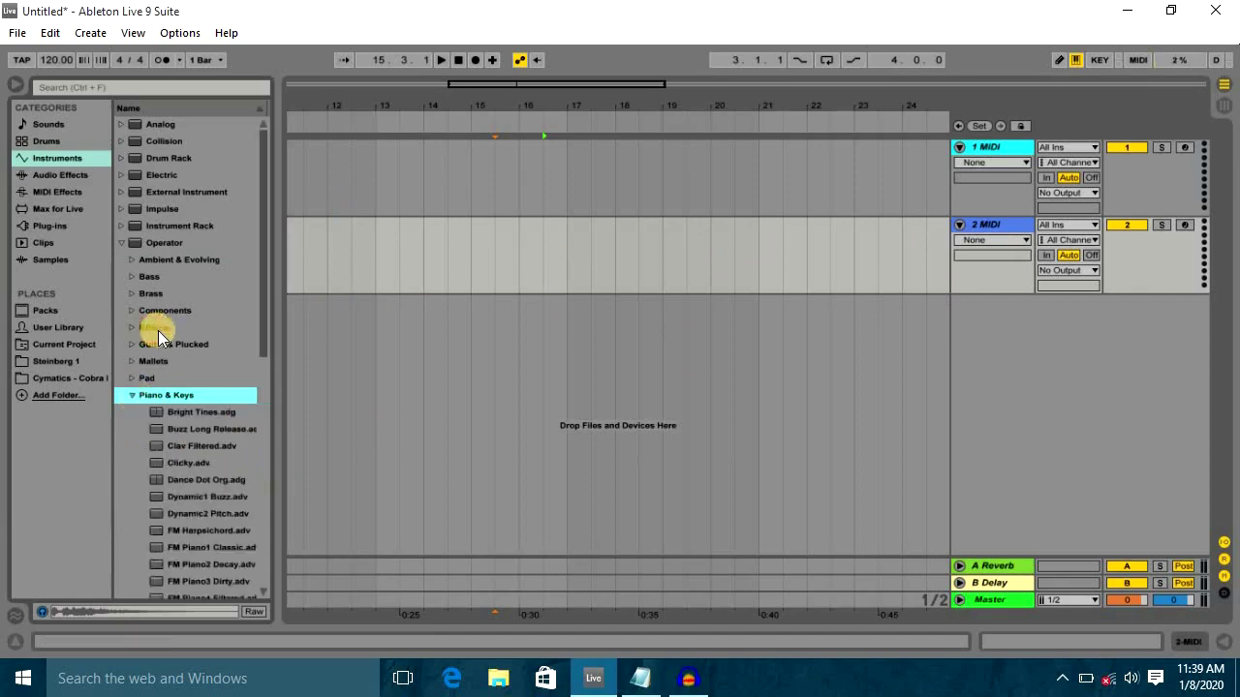
click(181, 295)
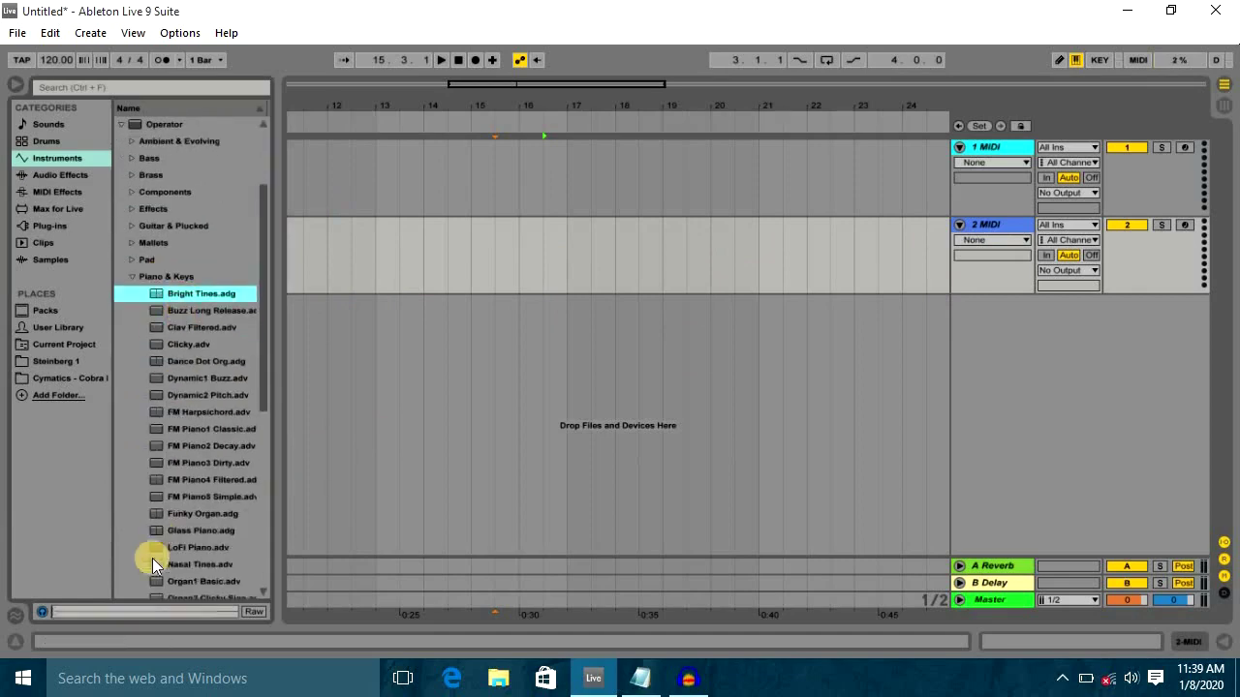
Load the Bright Tines.adg preset onto the 2 MIDI track
drag(196, 293, 978, 240)
click(627, 248)
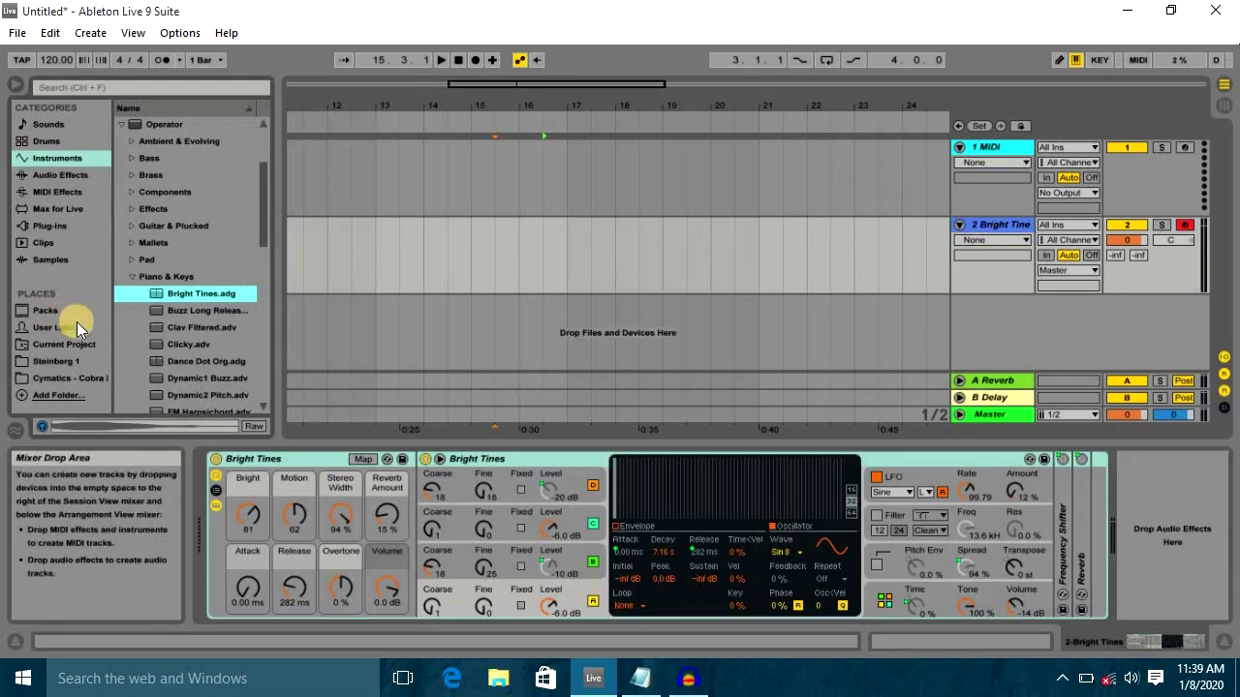
click(1002, 227)
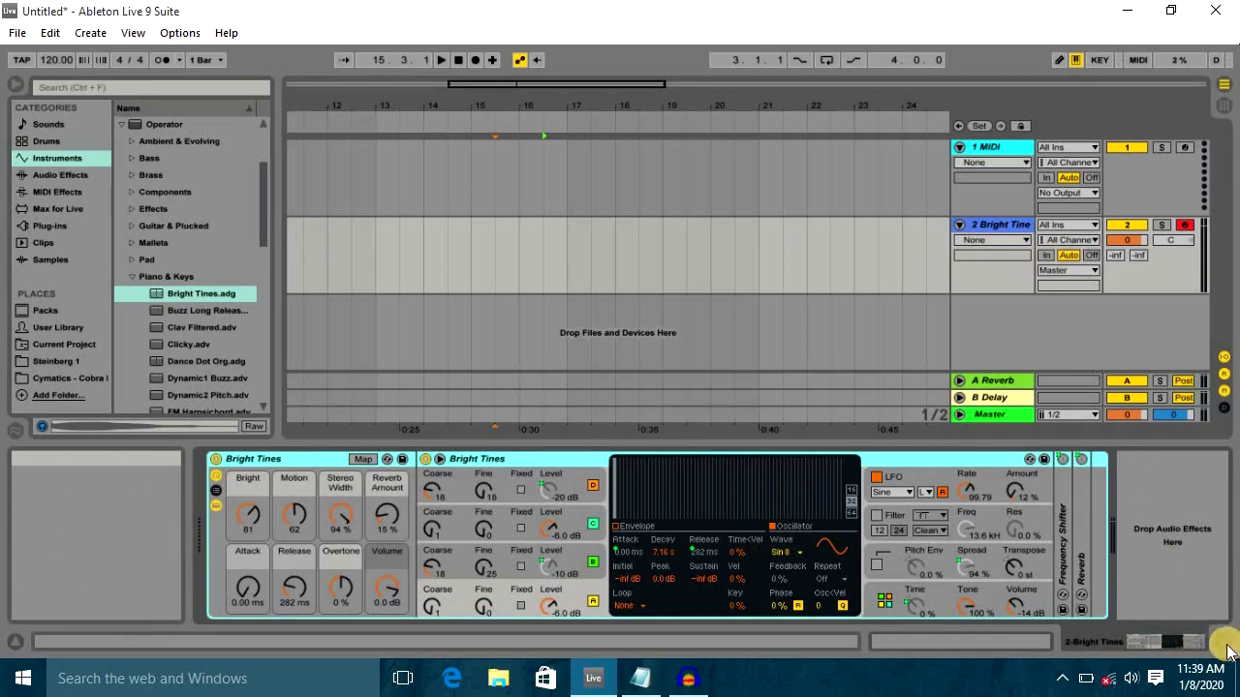
Hide and reopen the device view, and compare the devices of the 1 MIDI and Bright Tines tracks
click(1224, 643)
click(993, 223)
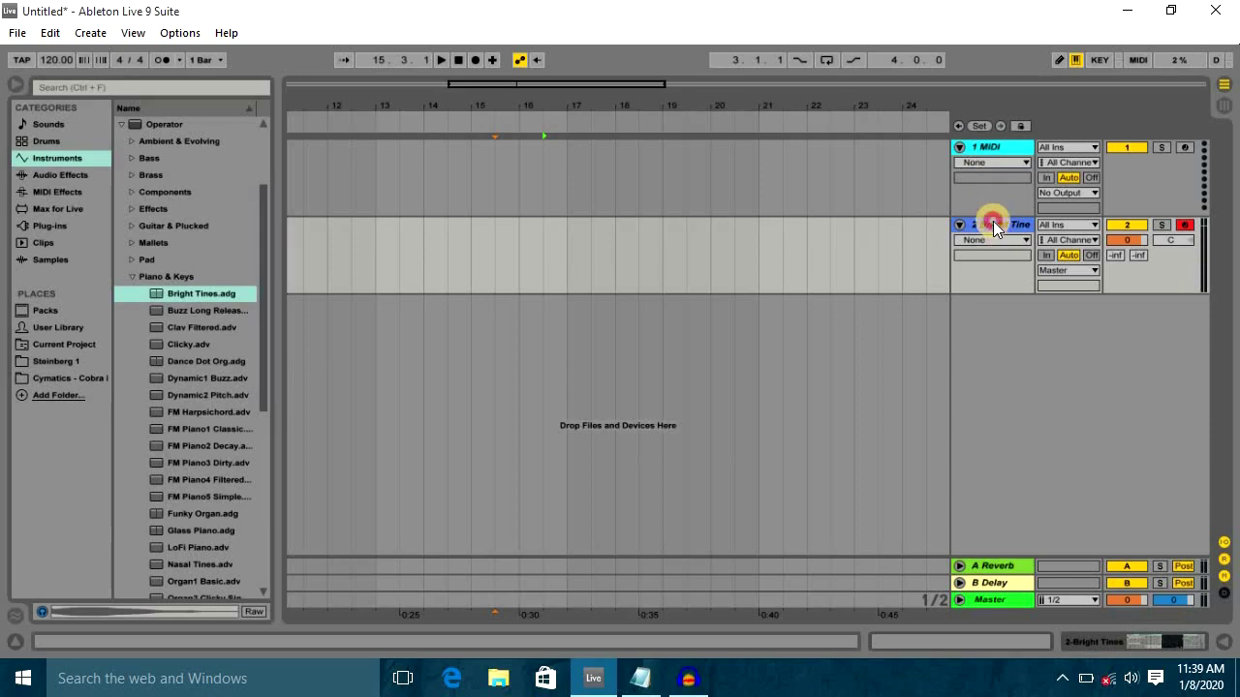
click(1222, 647)
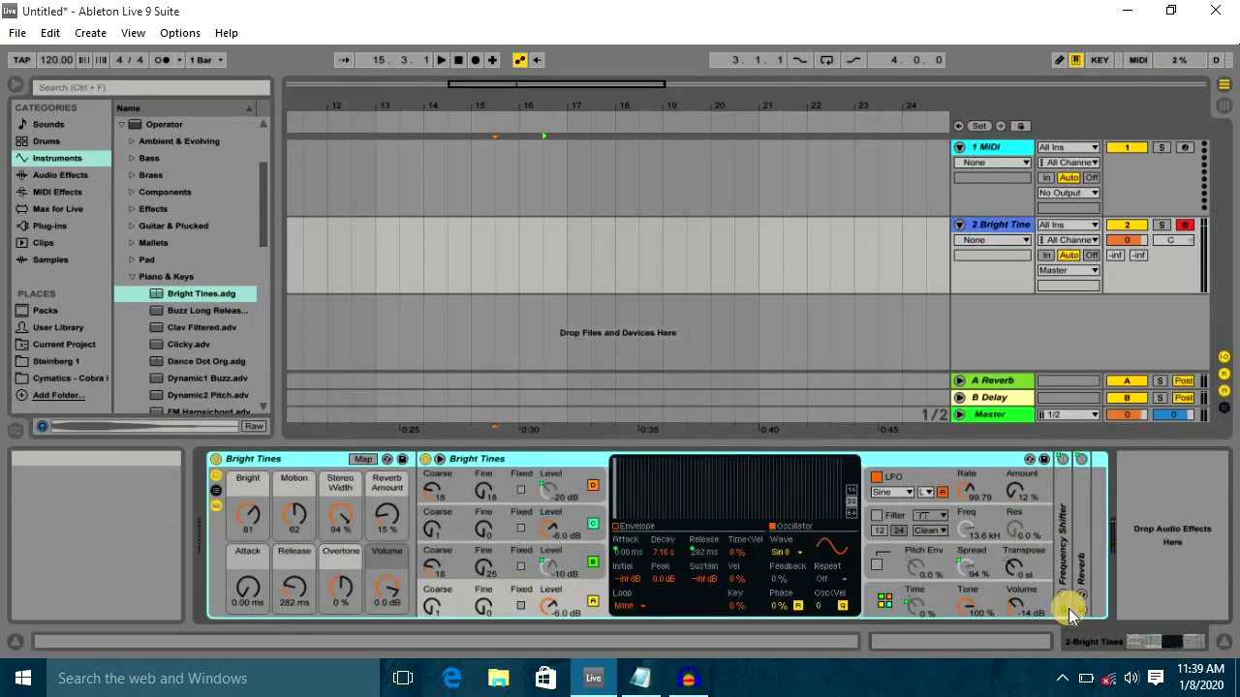
click(989, 147)
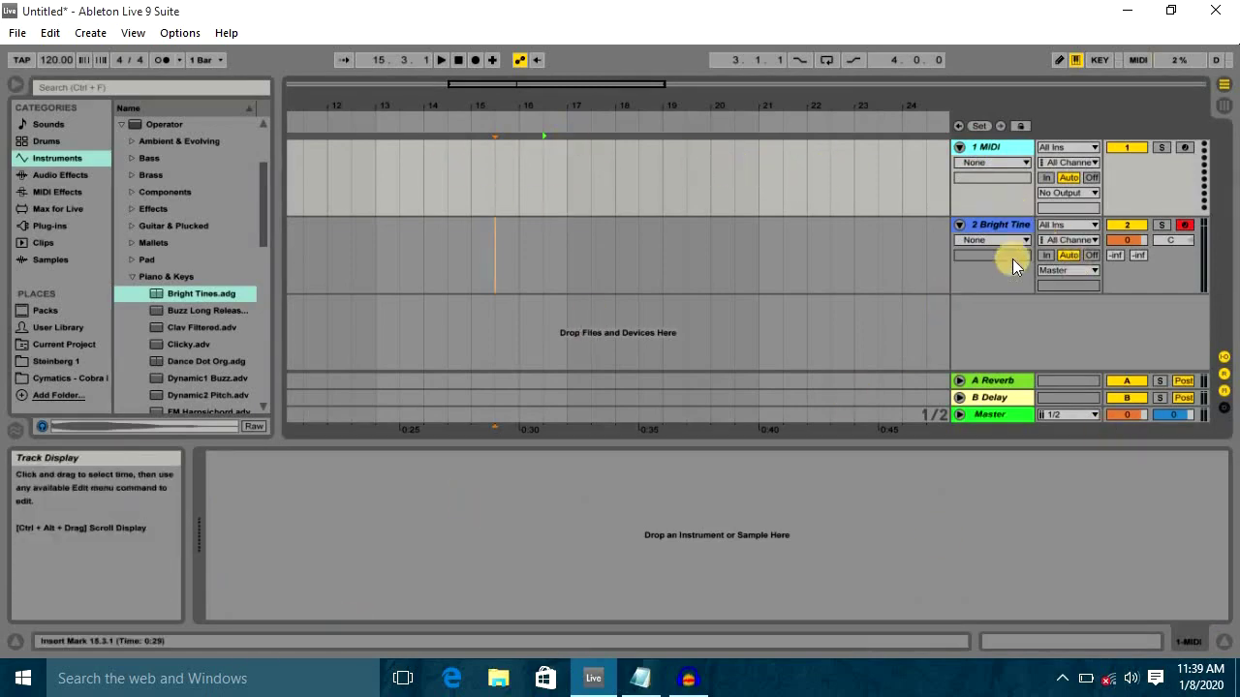
click(997, 222)
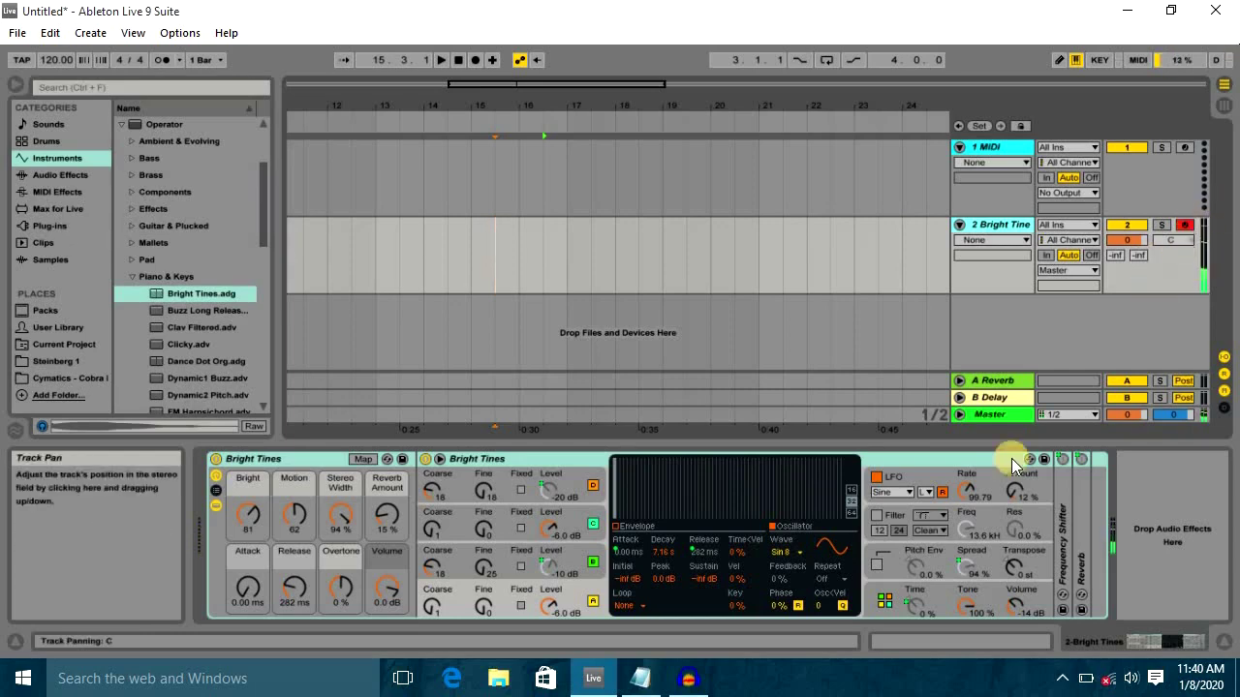
Place the insert marker at 13.1.1 on the Bright Tines track
drag(542, 100, 593, 105)
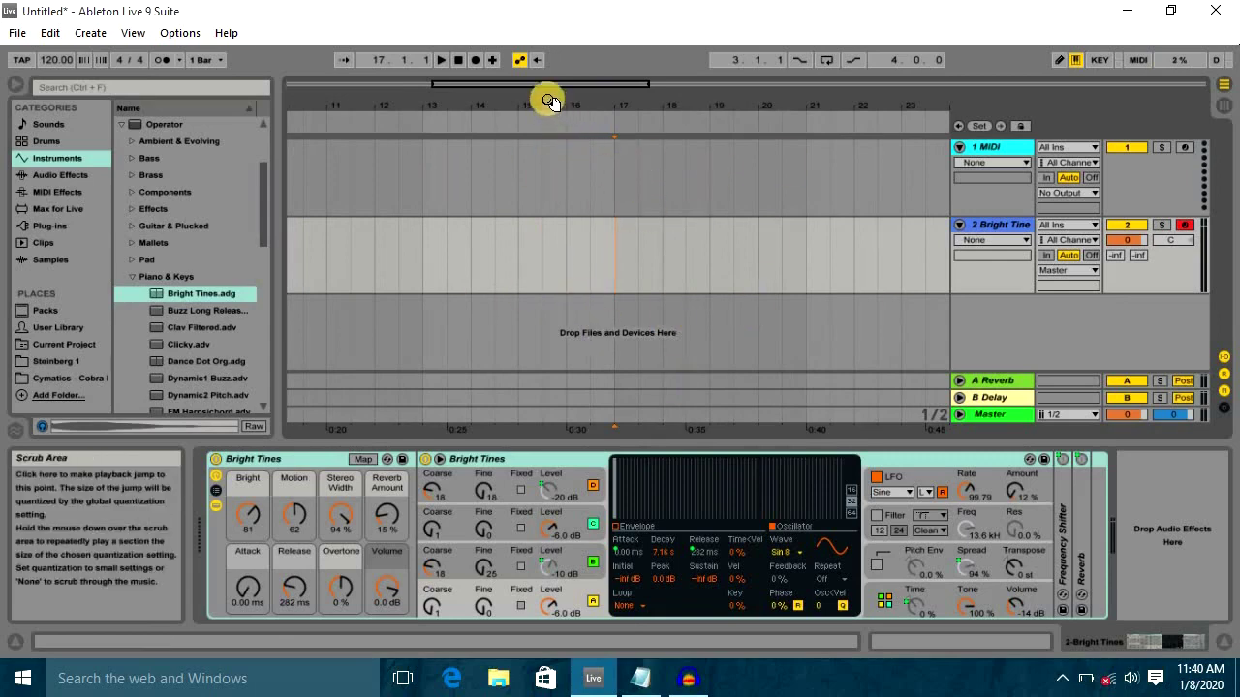
mouse_move(587, 94)
mouse_down()
mouse_move(589, 111)
mouse_move(584, 91)
mouse_move(602, 94)
mouse_move(581, 93)
mouse_up()
click(540, 299)
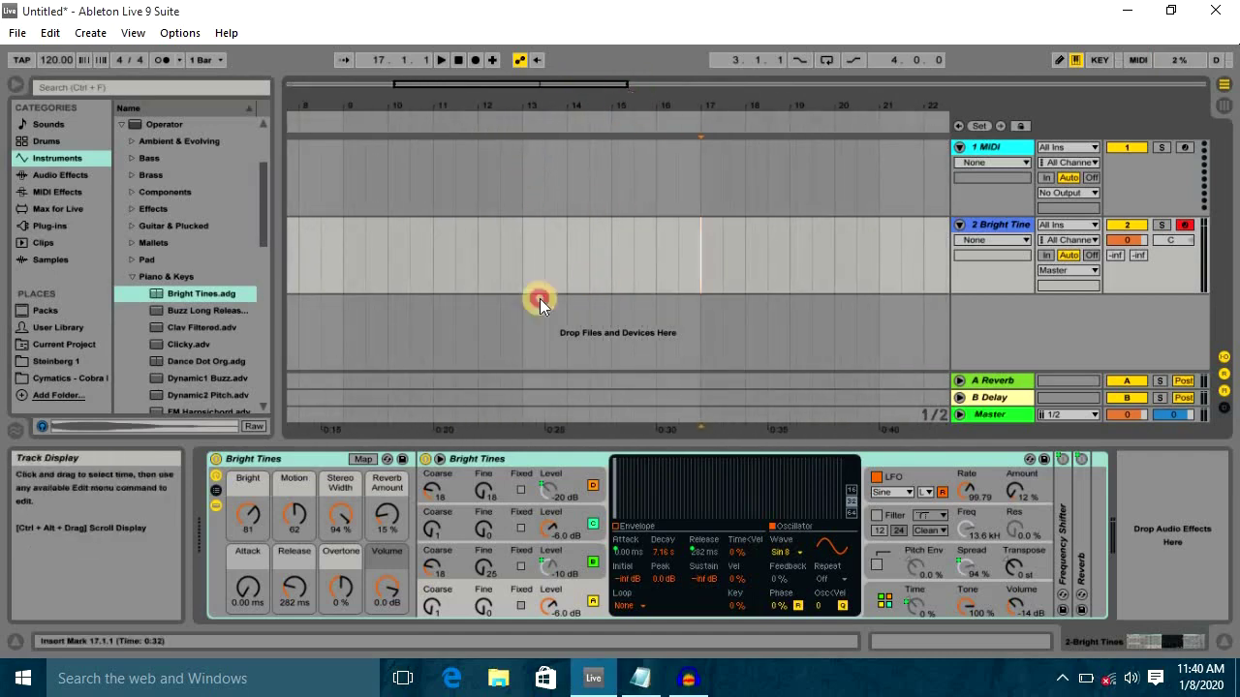
click(527, 255)
mouse_move(545, 97)
mouse_down()
mouse_move(514, 97)
mouse_move(543, 96)
mouse_up()
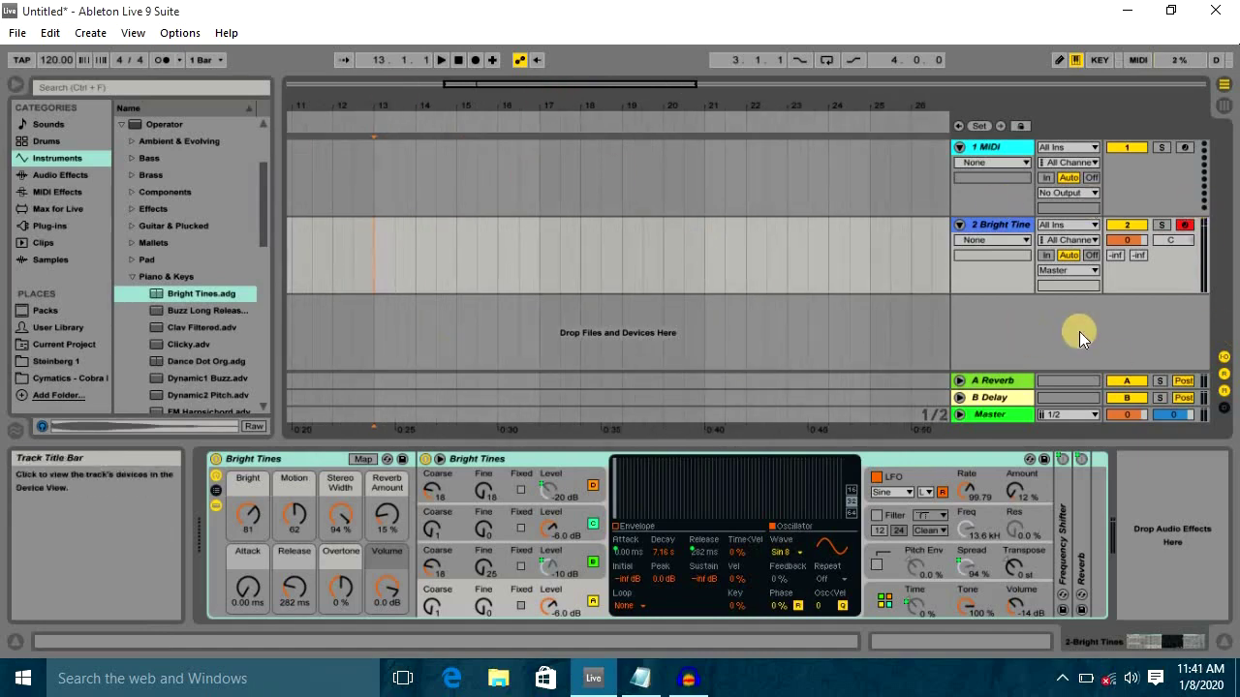
Mute the Bright Tines track and reactivate it
click(1128, 224)
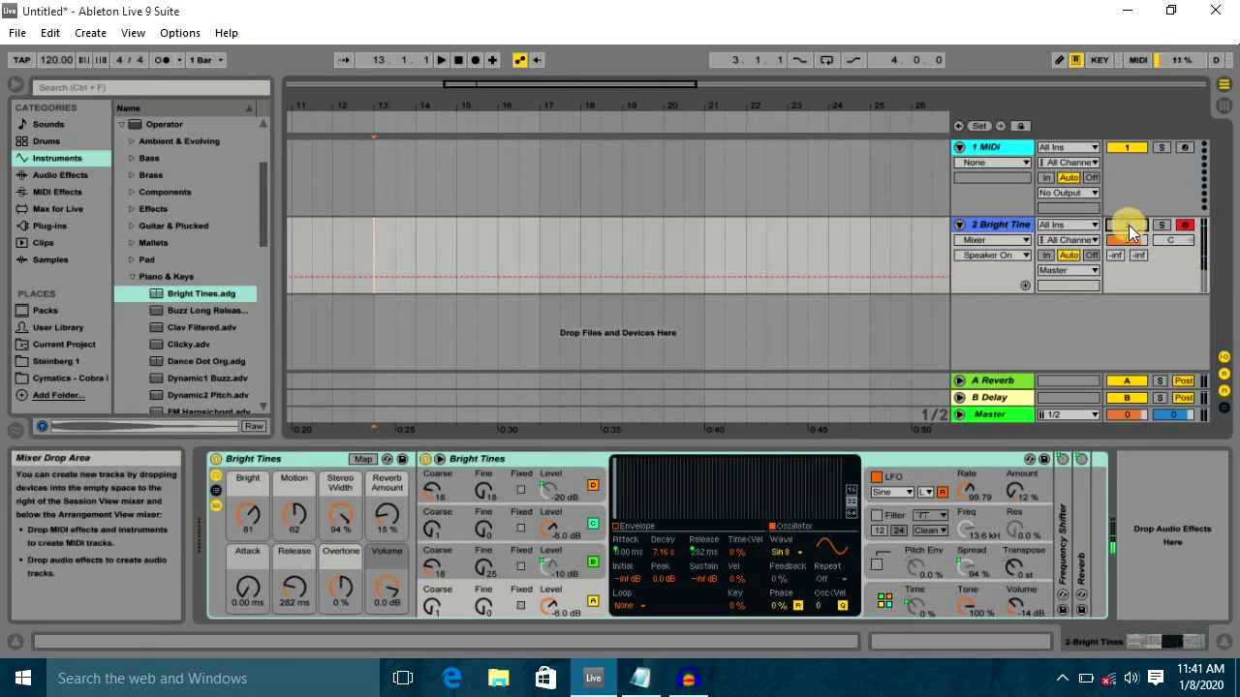
click(1123, 224)
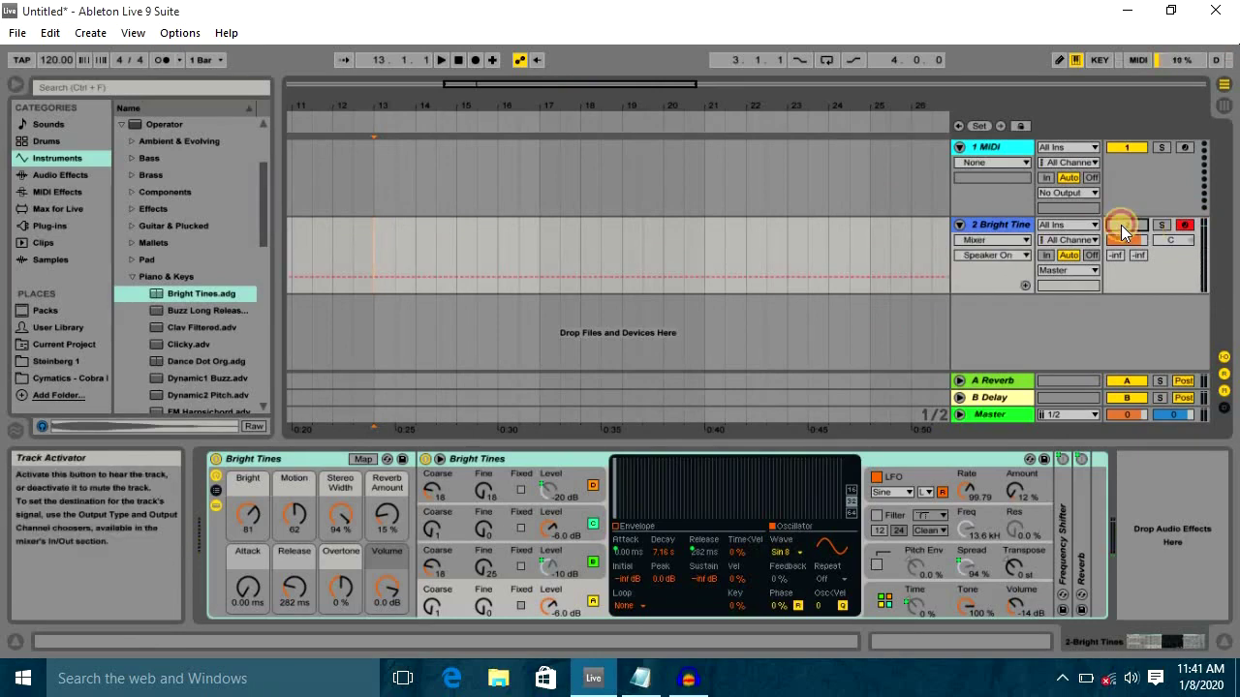
click(1120, 225)
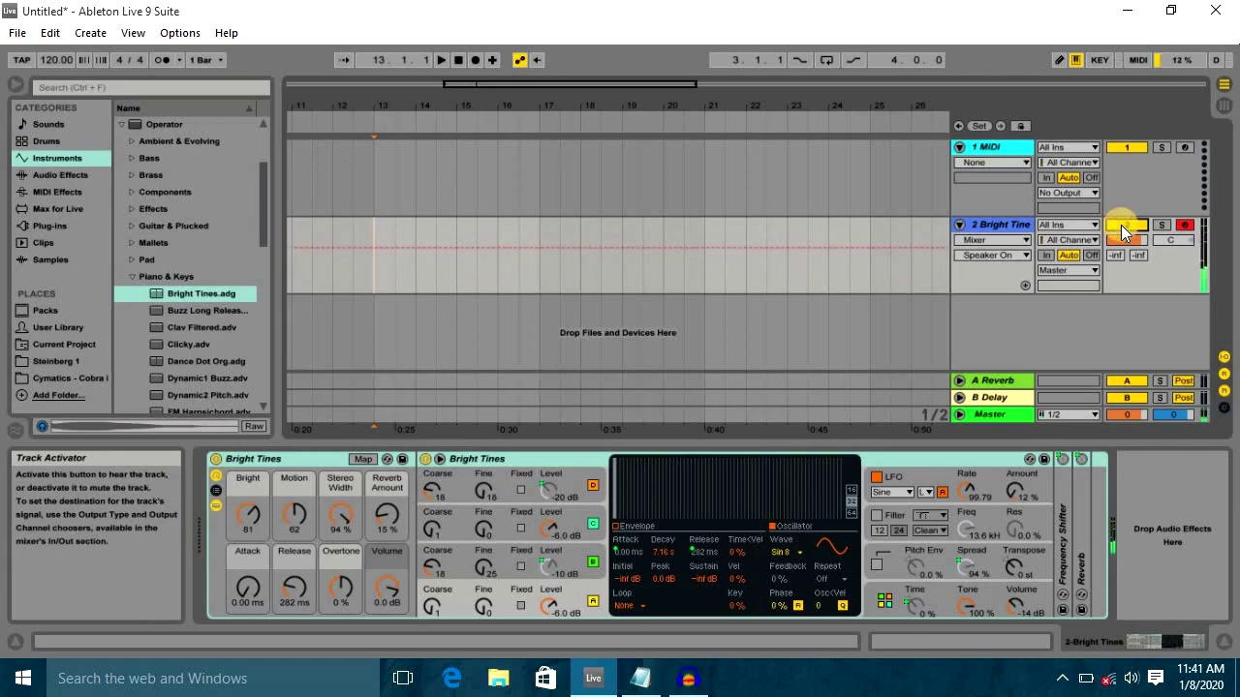
Lower the Bright Tines track's volume to -2.1 dB and reset it to 0 dB, and solo and unsolo the track
mouse_move(1128, 237)
mouse_down()
mouse_move(1128, 283)
mouse_move(1128, 237)
mouse_up()
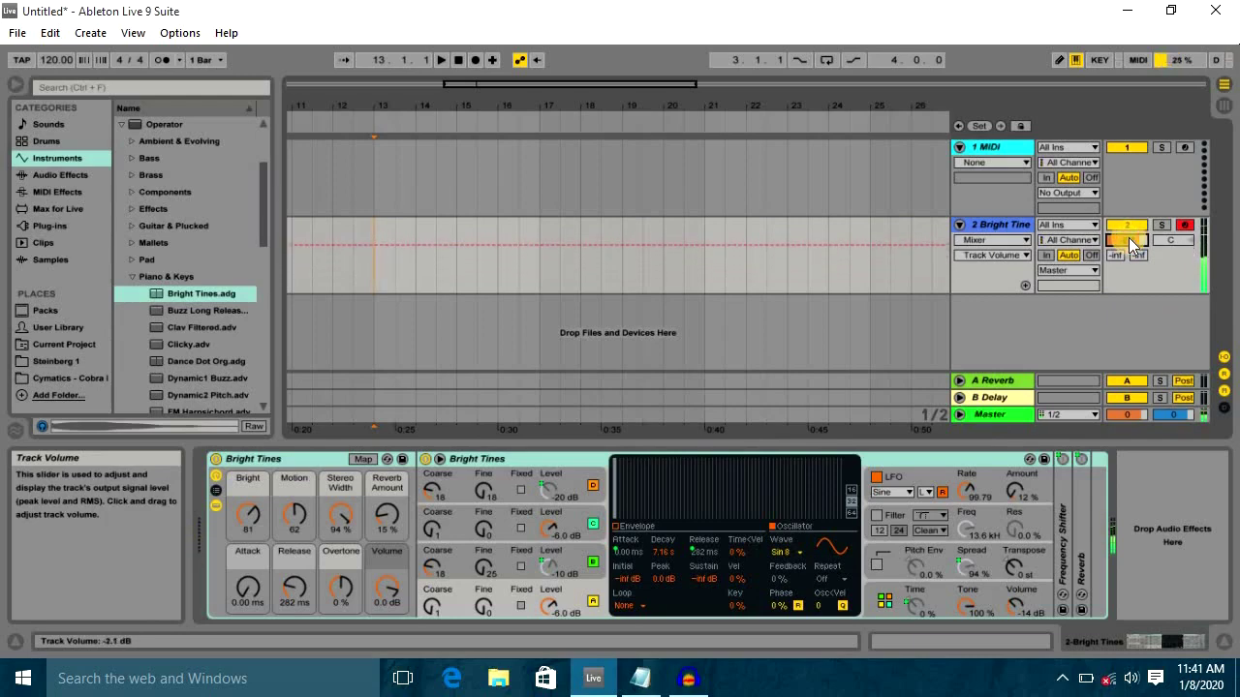
double_click(1128, 237)
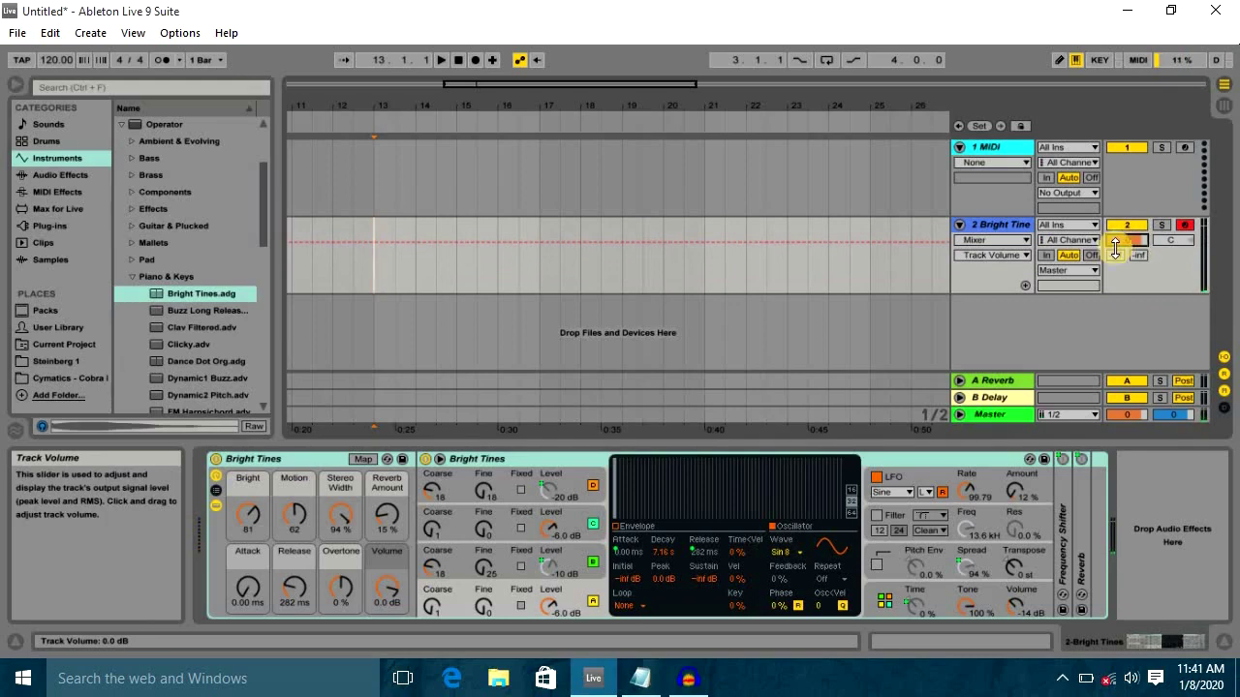
click(1163, 226)
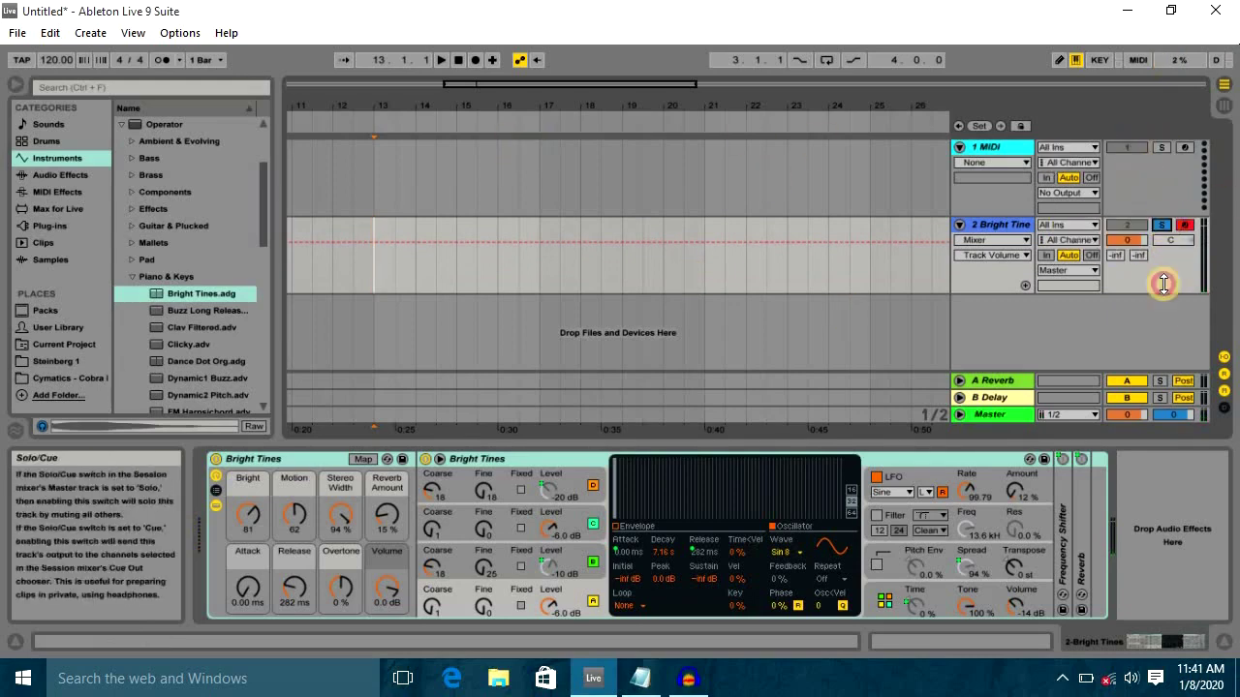
click(1162, 225)
Pan the Bright Tines track to 50R and reset the panning to center
click(1168, 239)
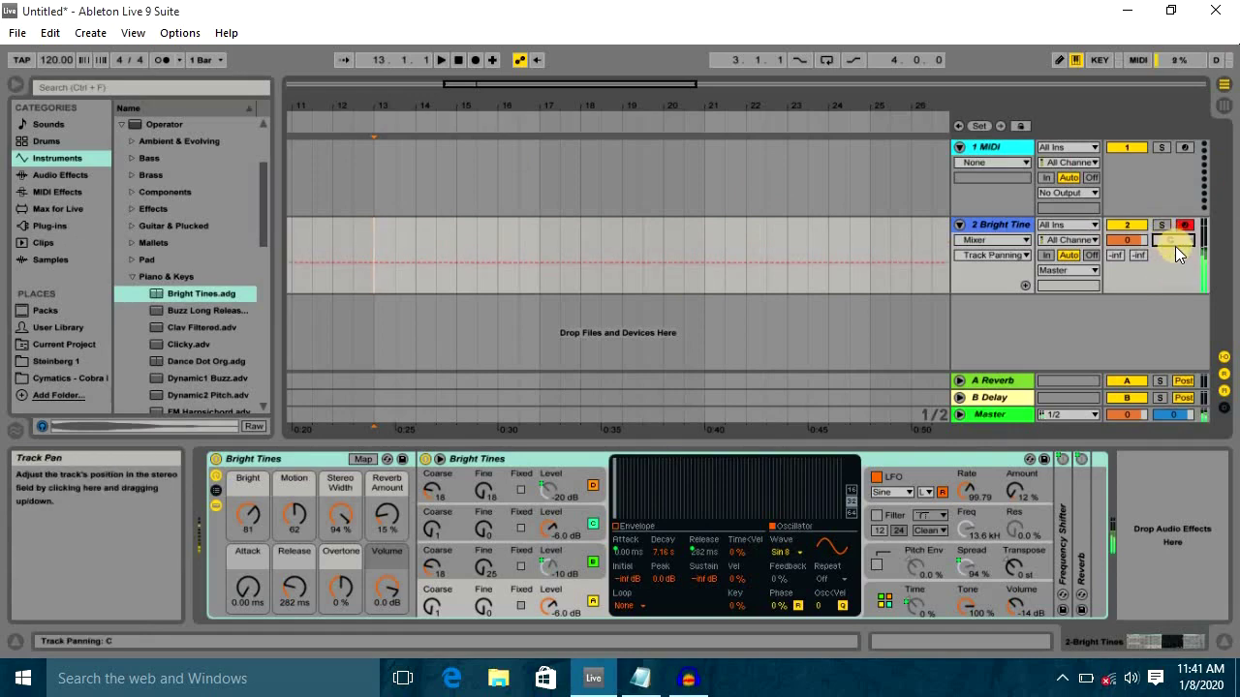
mouse_move(1171, 240)
mouse_down()
mouse_move(1171, 261)
mouse_move(1171, 224)
mouse_up()
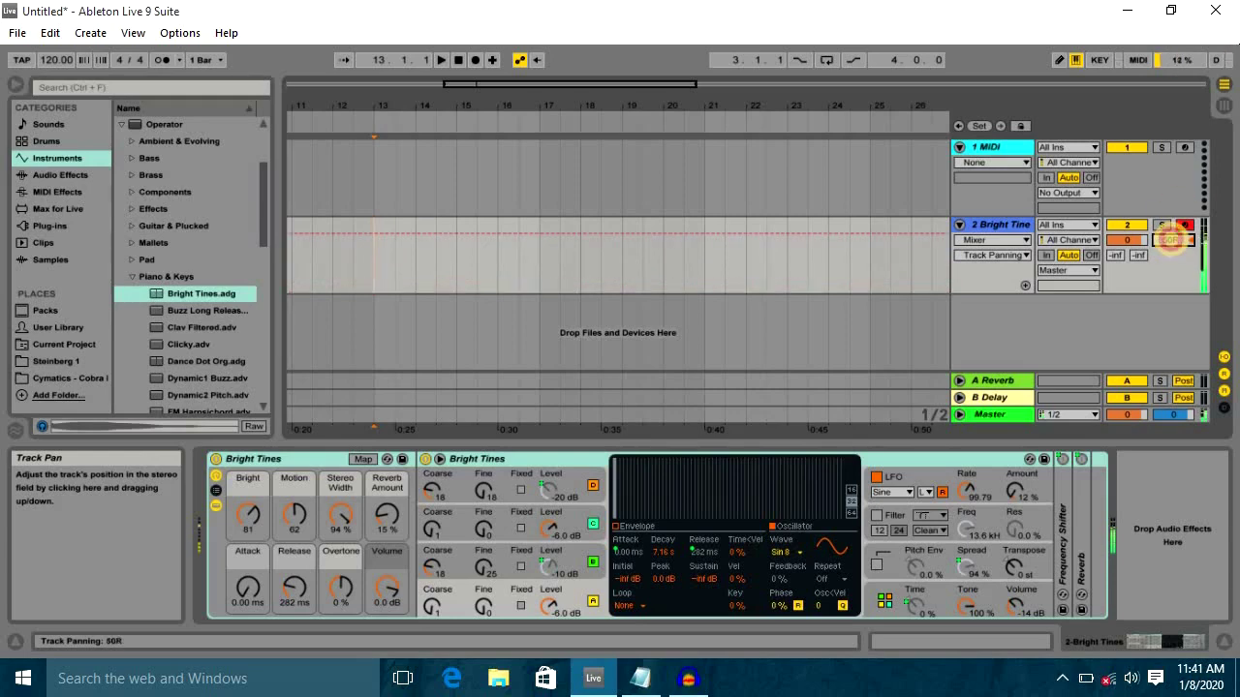
double_click(1171, 239)
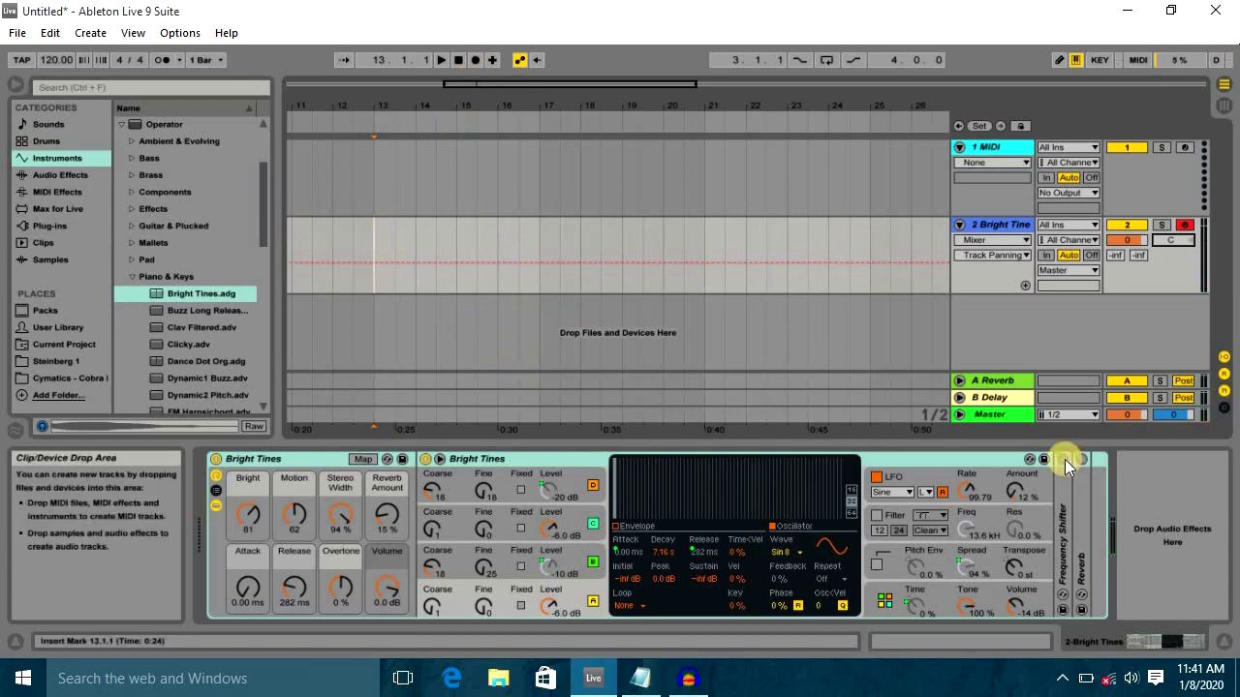
Record a short melody from bar 13 on the Bright Tines track using the computer keyboard as a MIDI keyboard
click(476, 61)
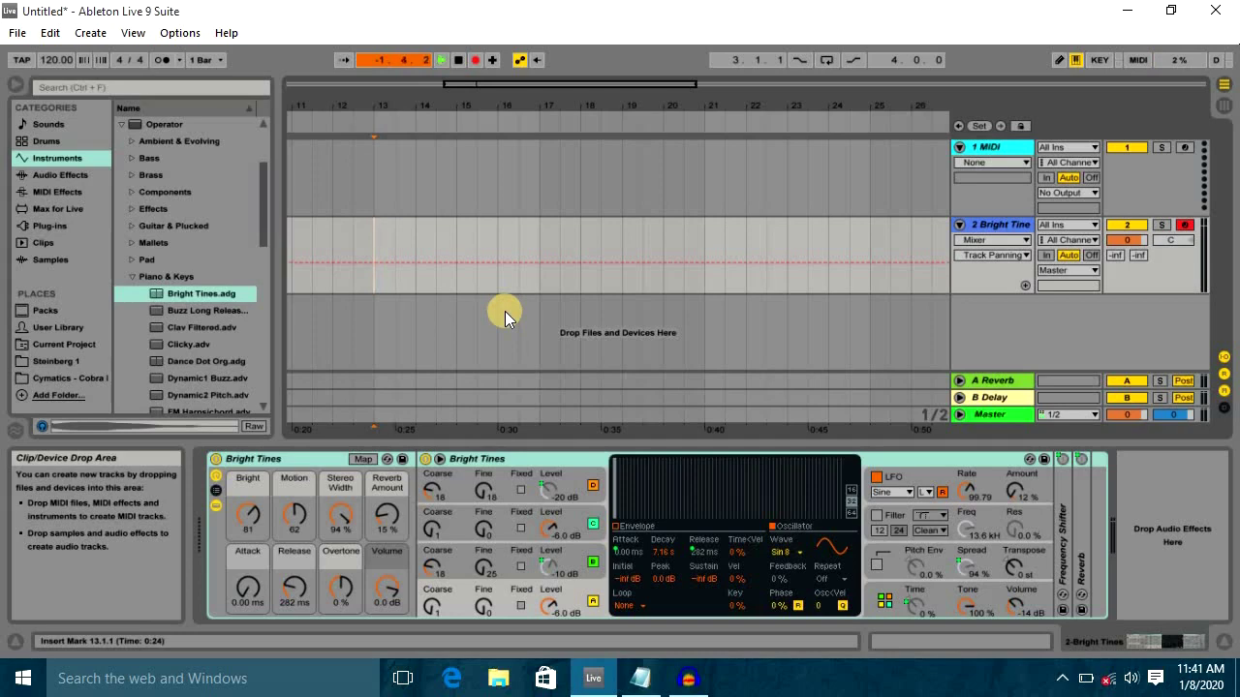
key(a)
key(s)
key(d)
key(f)
key(g)
key(d)
key(s)
key(a)
key(s)
key(d)
key(f)
key(g)
key(d)
key(a)
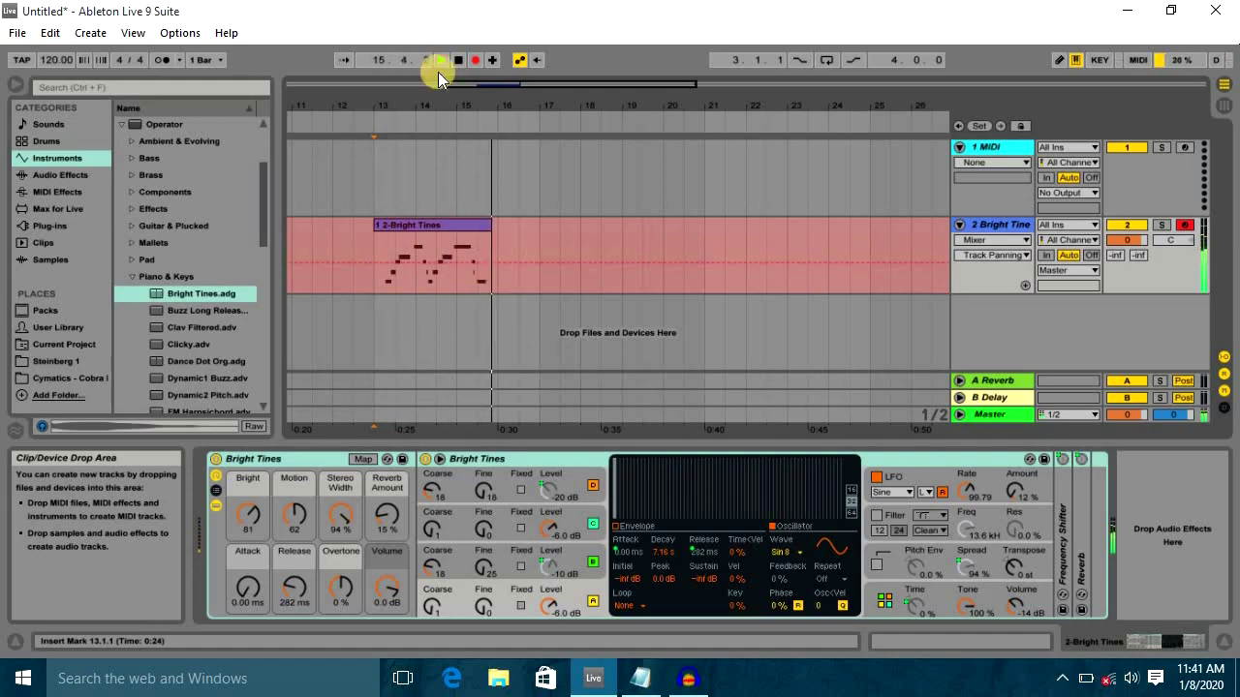
key(space)
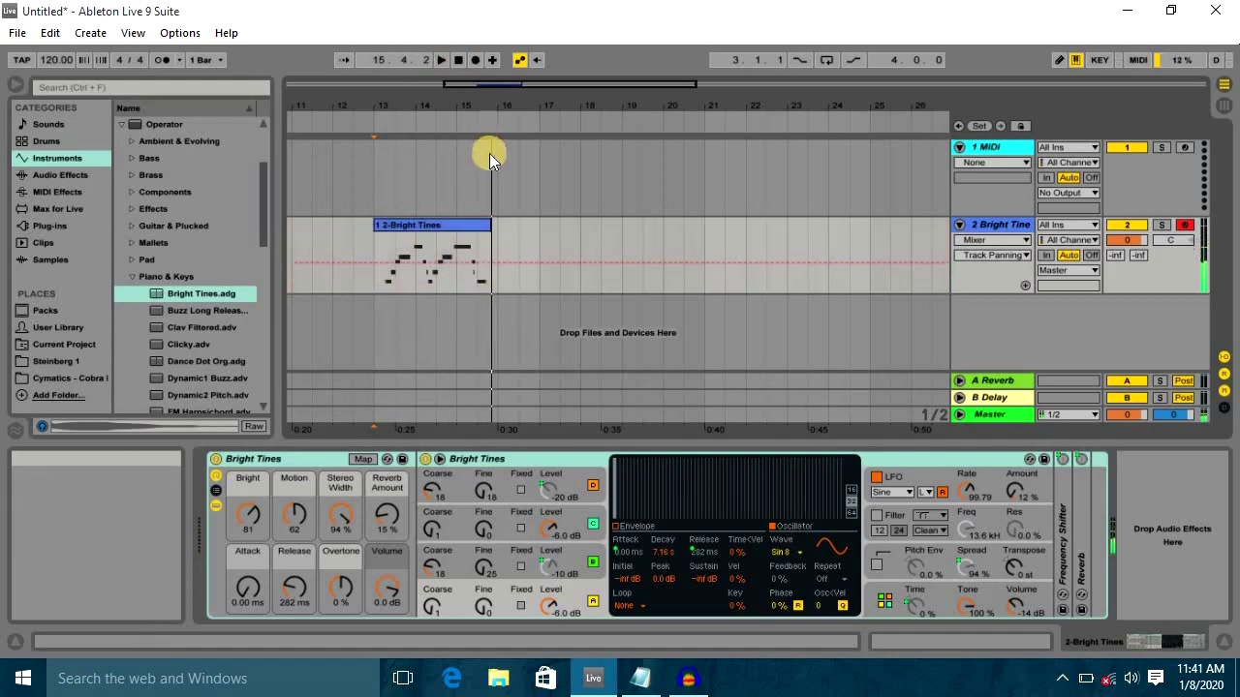
Play back the recorded Bright Tines clip from 13.1.1
click(380, 248)
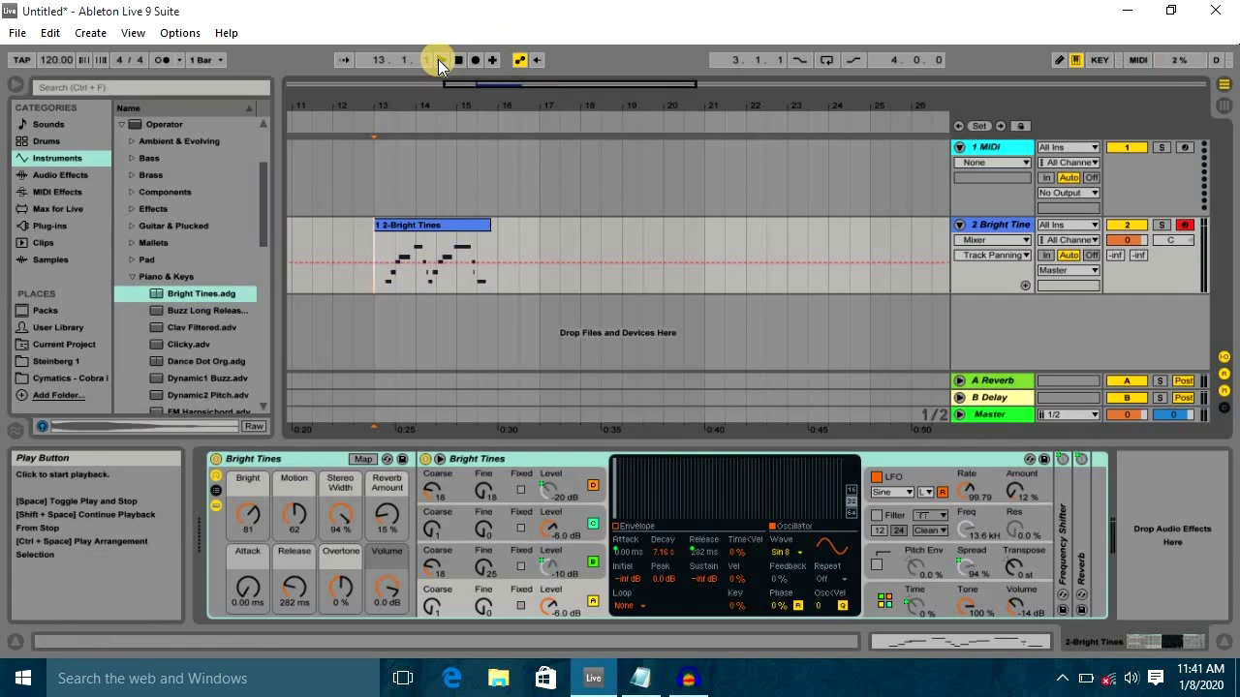
key(space)
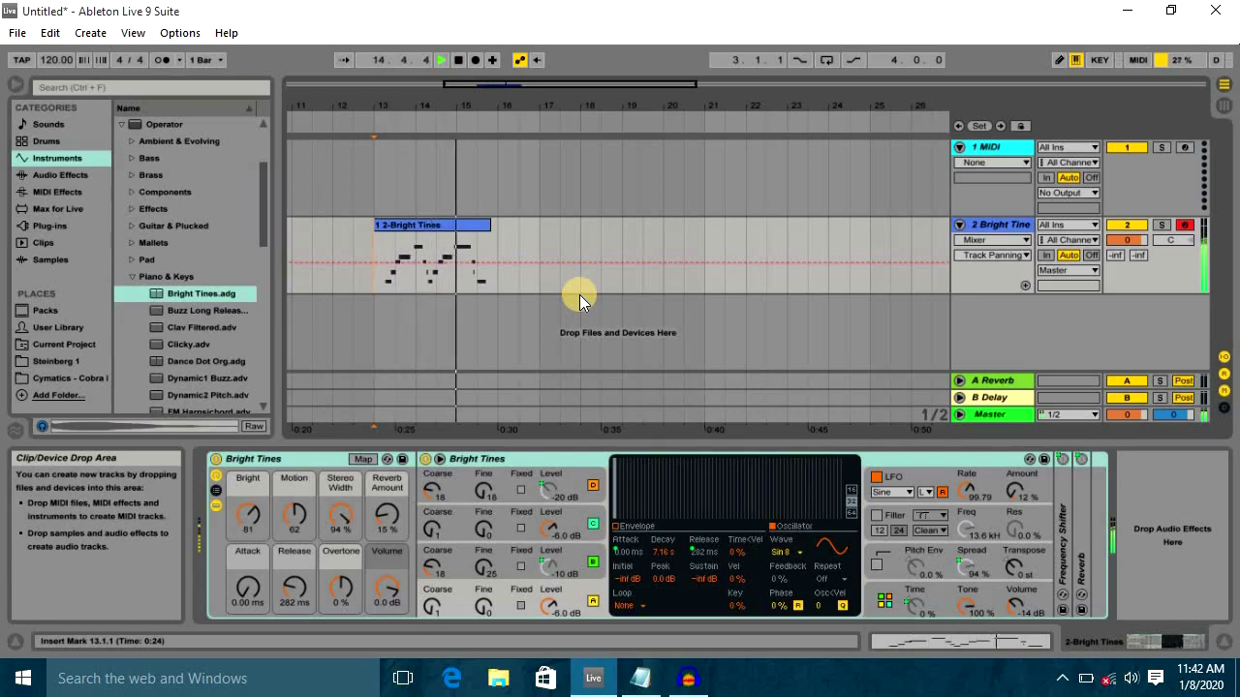
key(space)
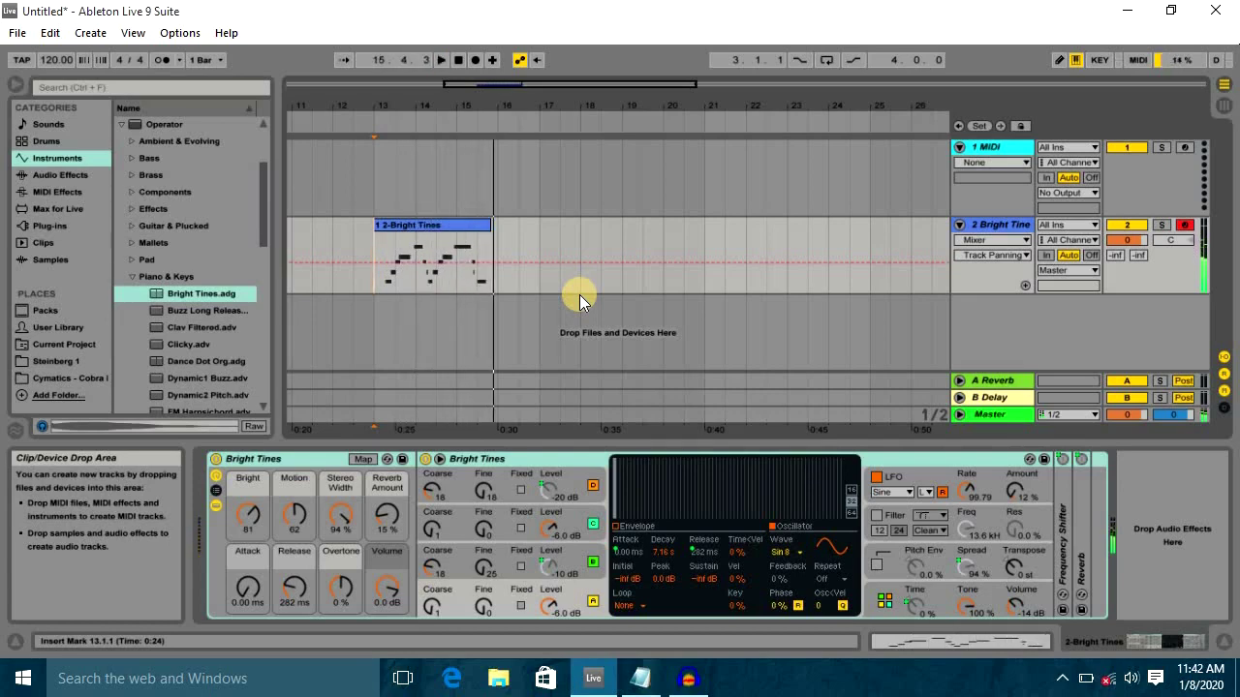
Delete the recorded clip between 13.1.1 and 17.1.1 on the Bright Tines track, and return the insert marker to 13.1.1
click(534, 289)
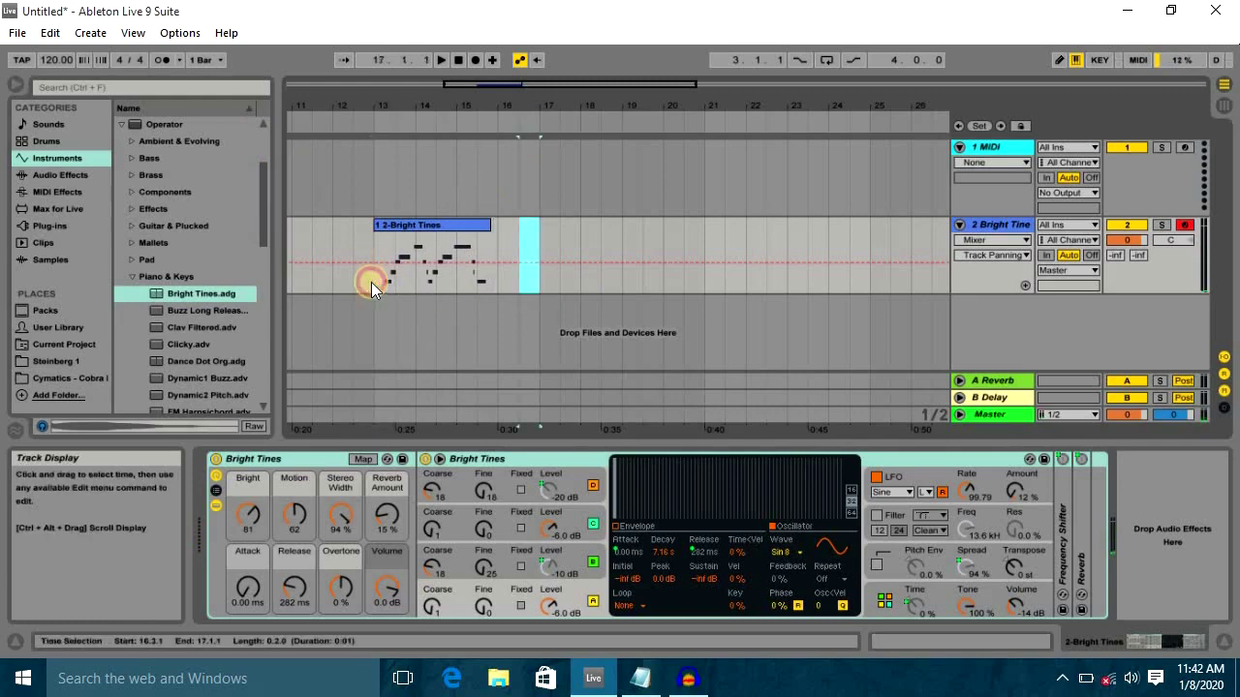
shift+click(371, 281)
key(Delete)
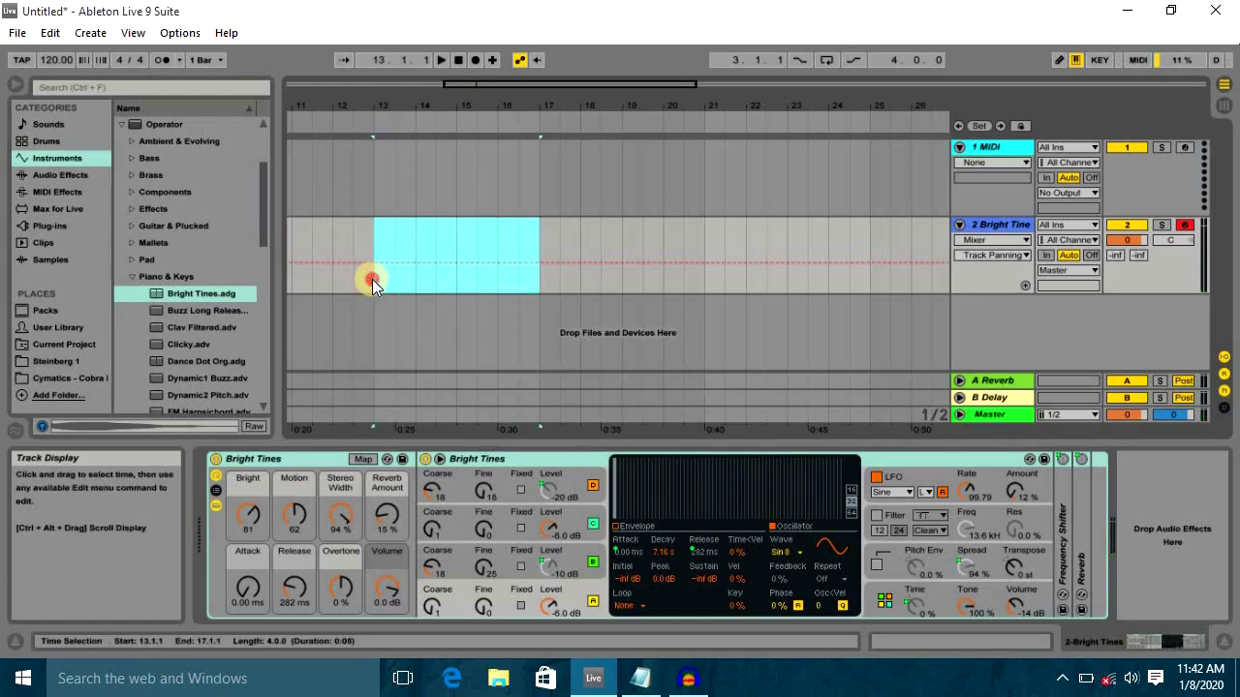
click(372, 279)
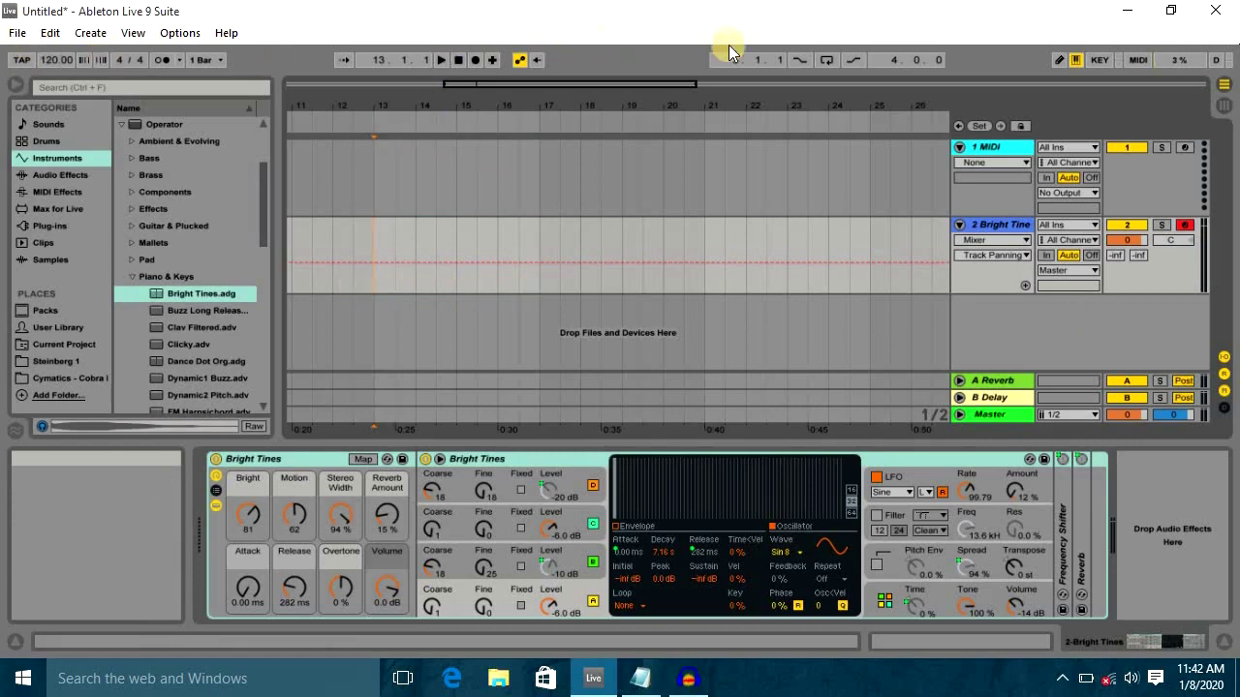
Set the tempo to 110 BPM and turn on the metronome
click(47, 65)
drag(48, 61, 47, 63)
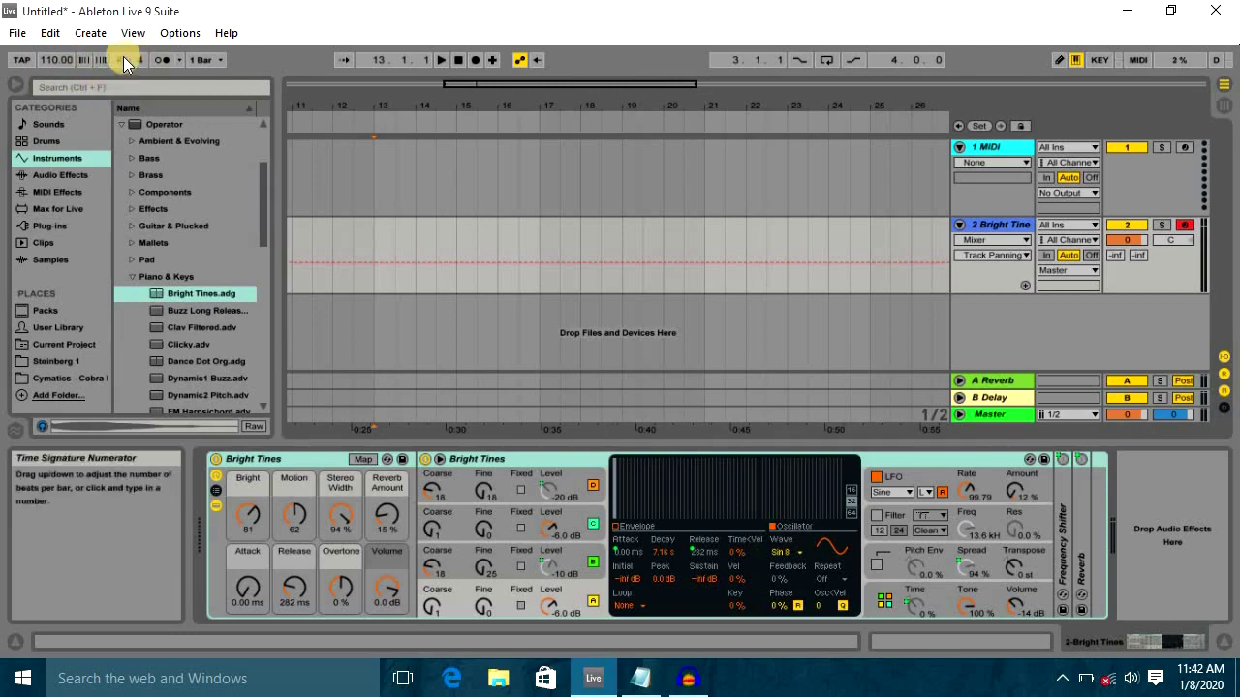
click(158, 62)
Play the arrangement from bar 13 to hear the metronome, and stop playback
click(414, 108)
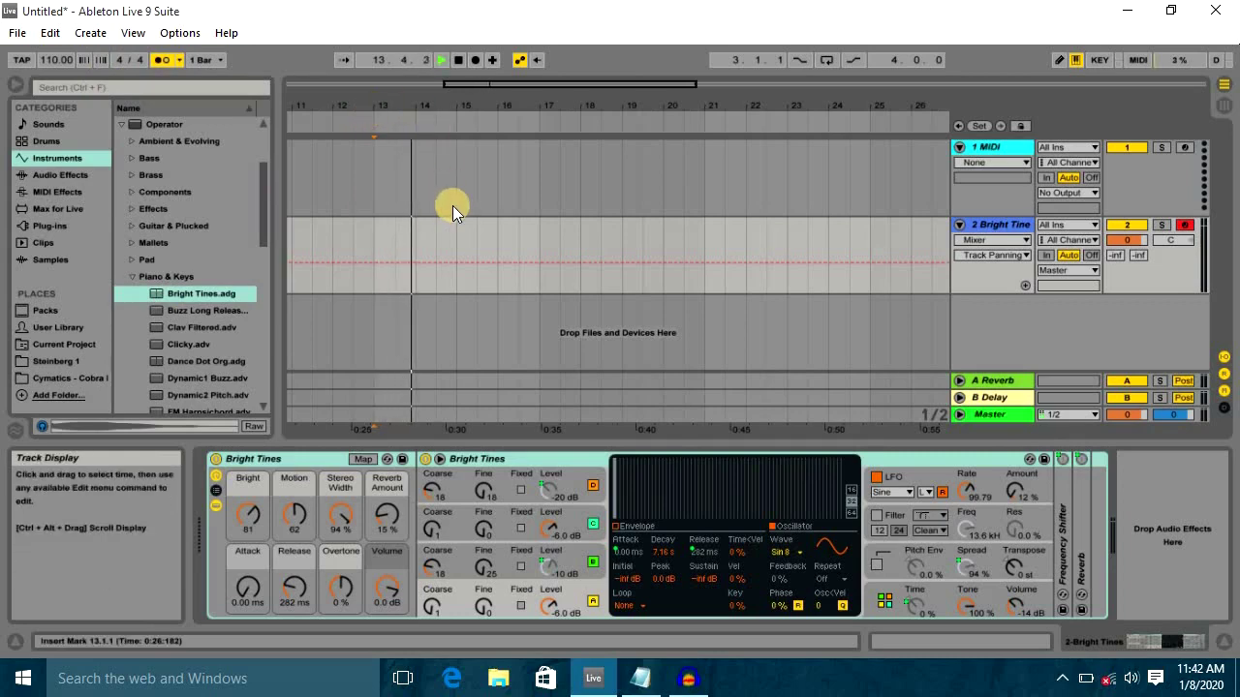
click(378, 233)
key(space)
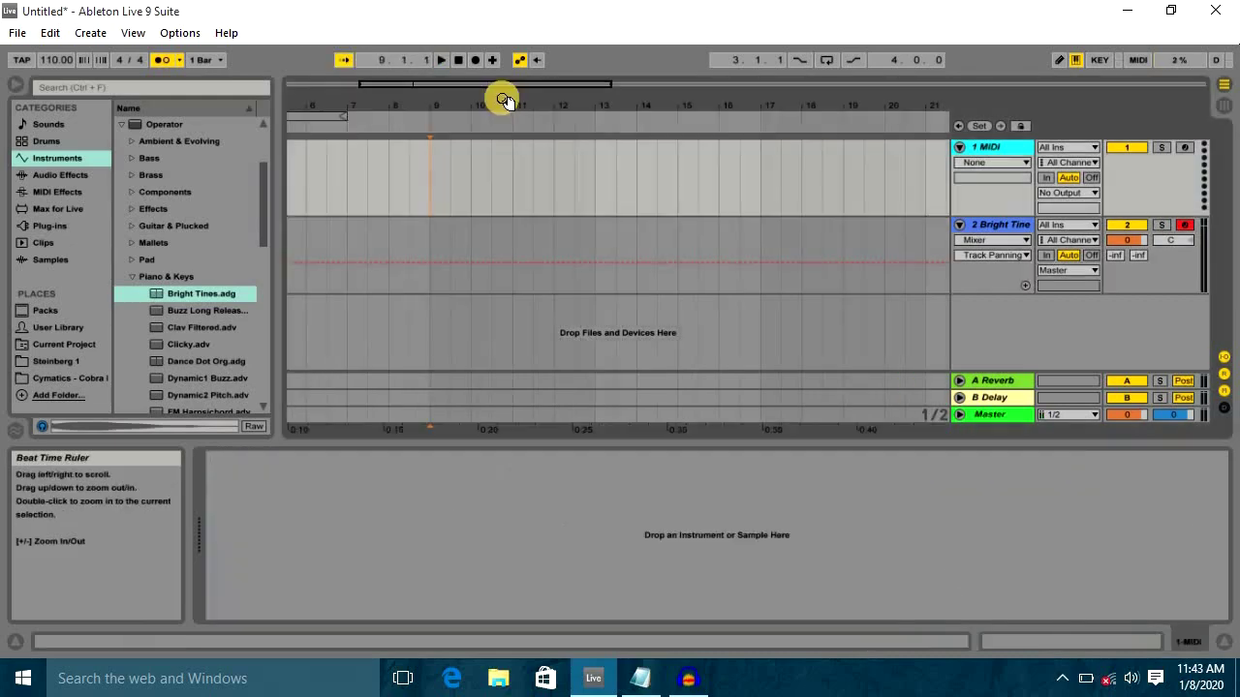
Select bars 9.1.1 to 13.1.1 on the 1 MIDI track and loop that selection
drag(503, 98, 573, 91)
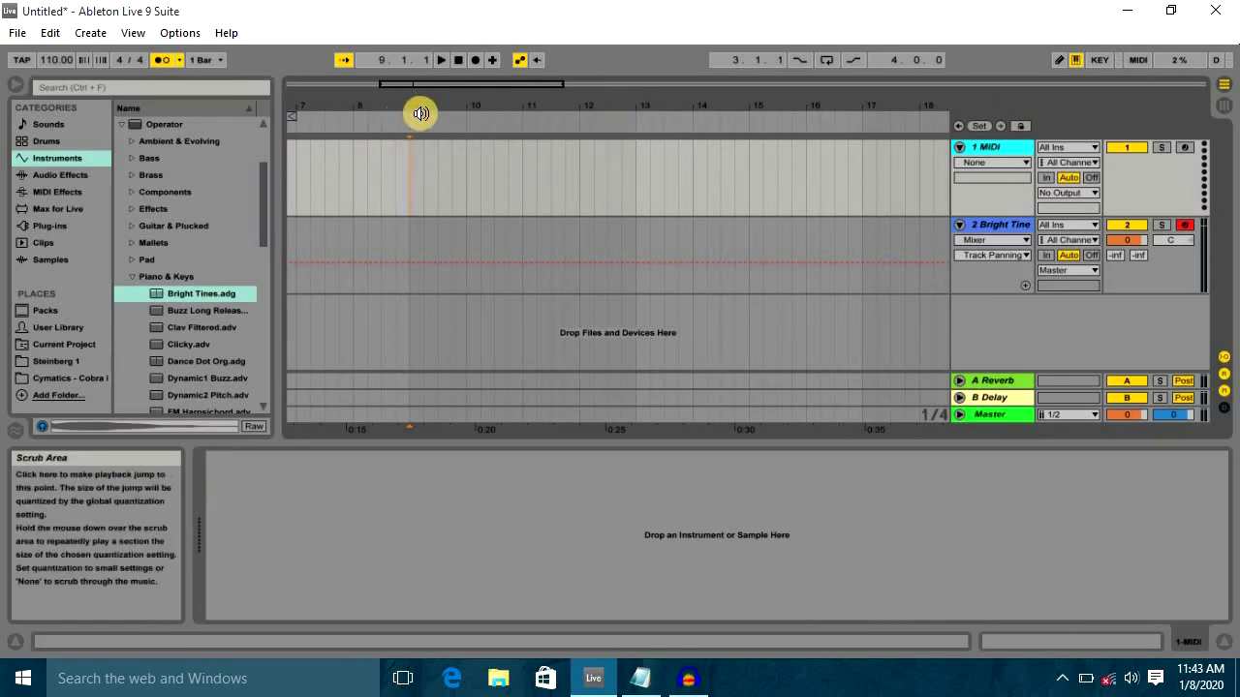
click(457, 170)
drag(457, 169, 574, 191)
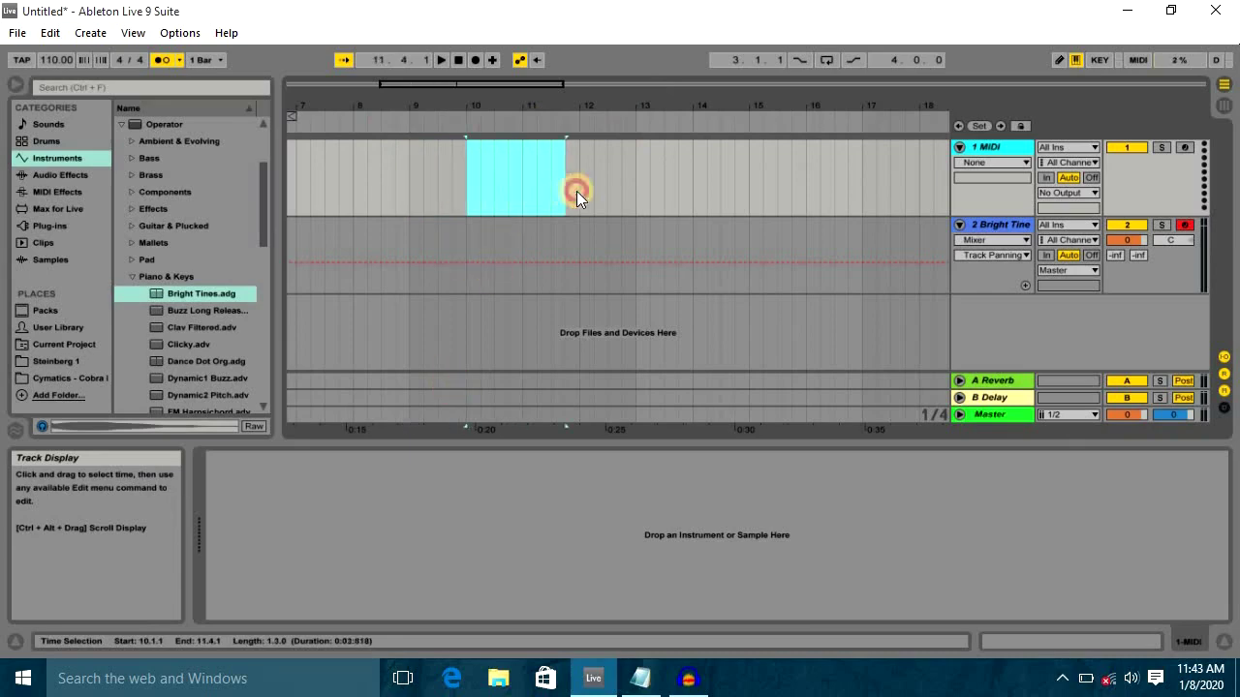
click(537, 175)
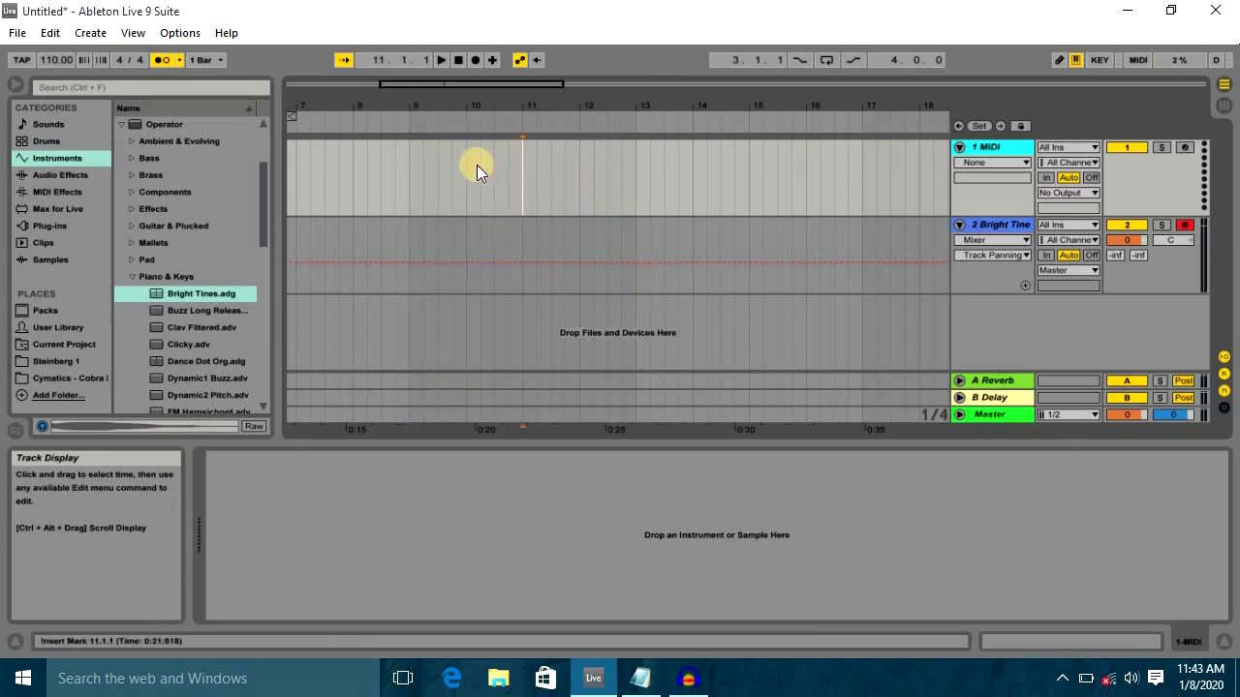
drag(444, 173, 630, 172)
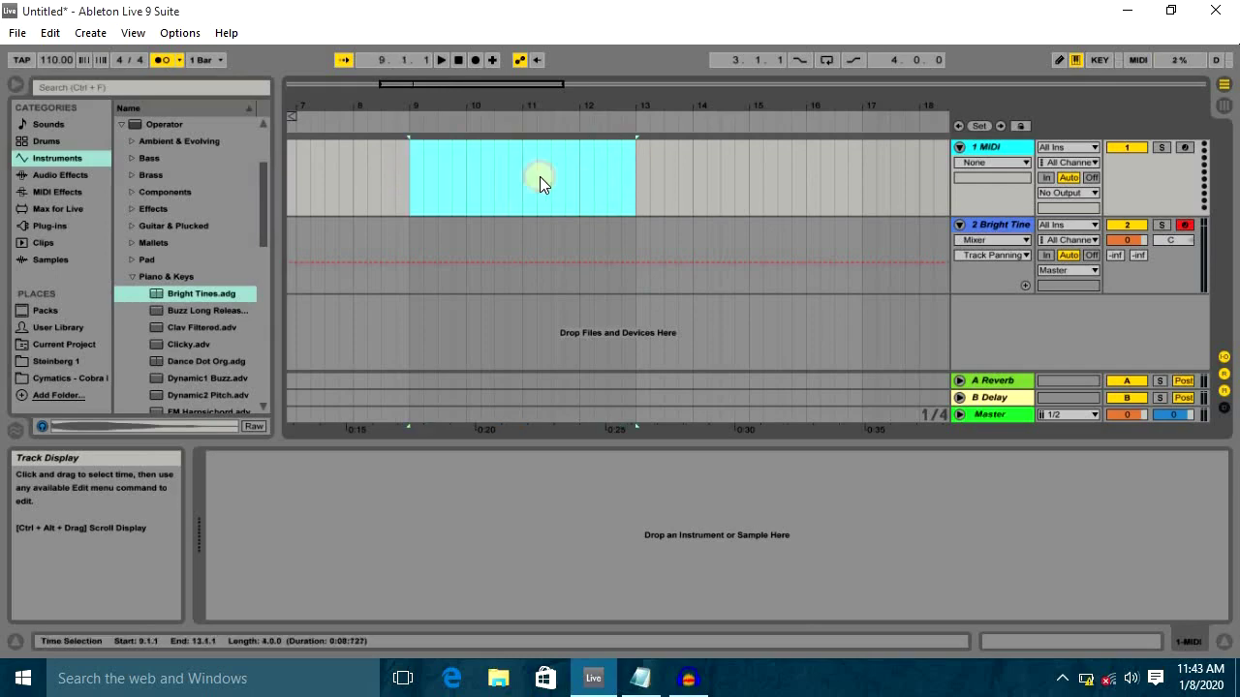
key(ctrl+l)
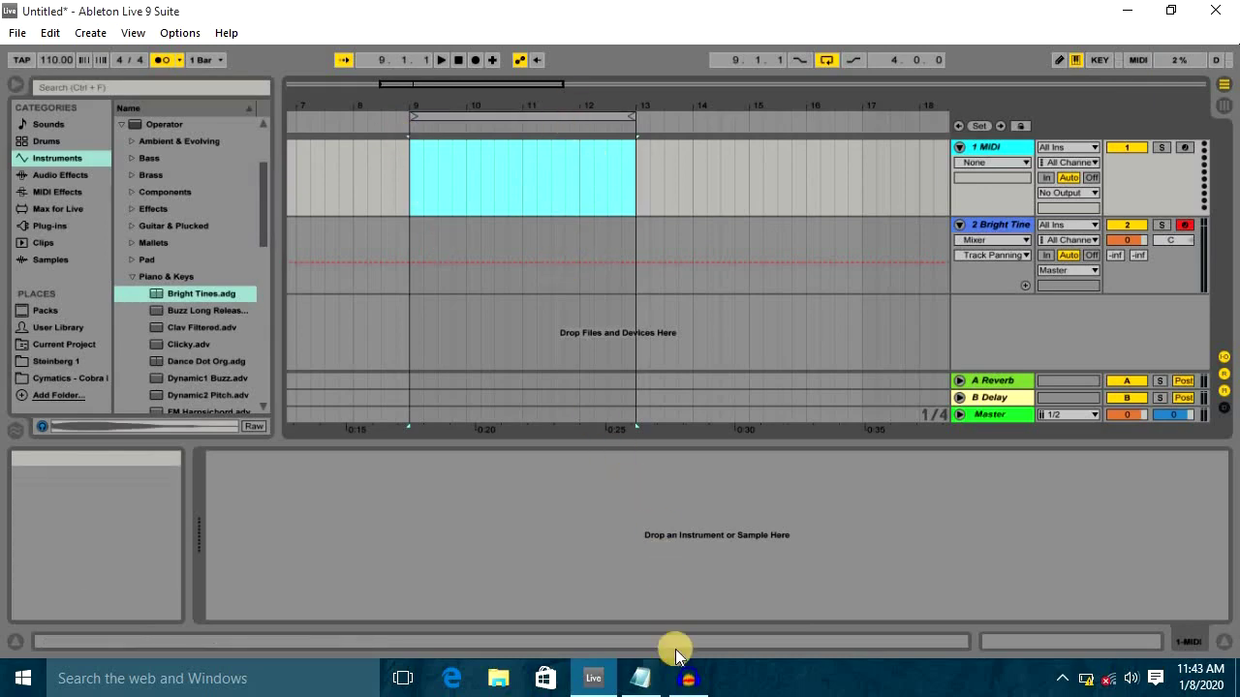
Play the loop from bar 9 with the arrangement's follow mode turned off, and stop playback
click(408, 190)
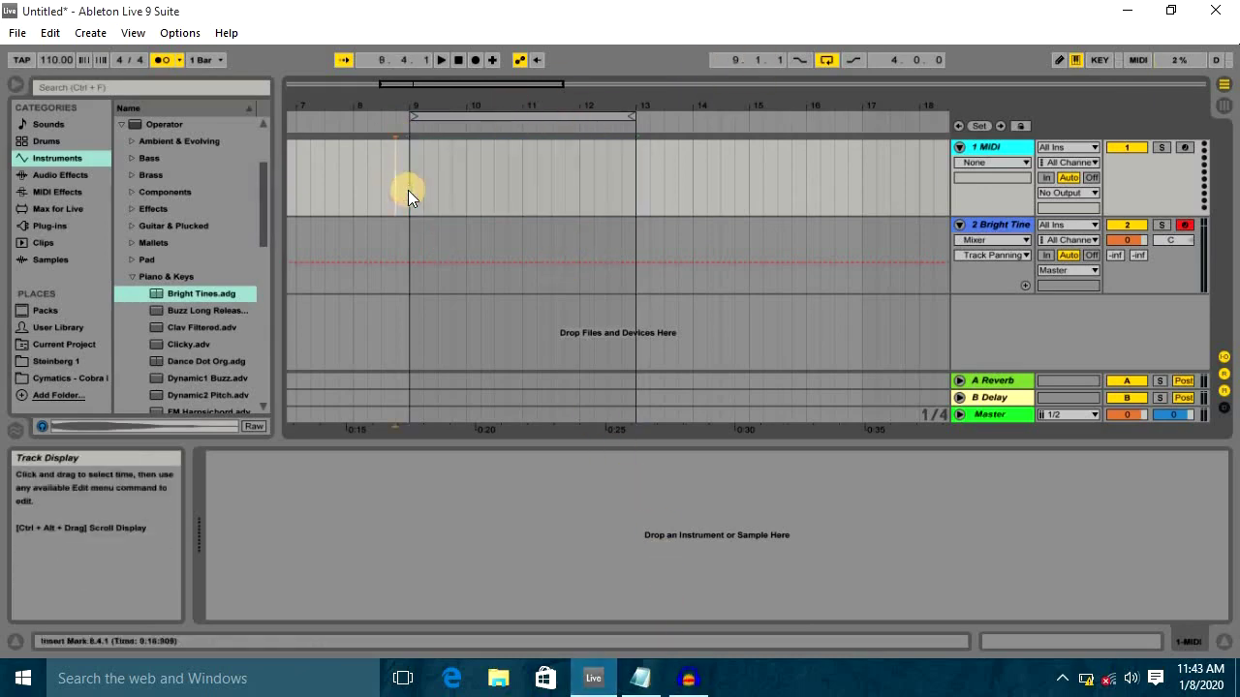
key(space)
click(339, 59)
drag(631, 102, 597, 254)
drag(491, 105, 525, 107)
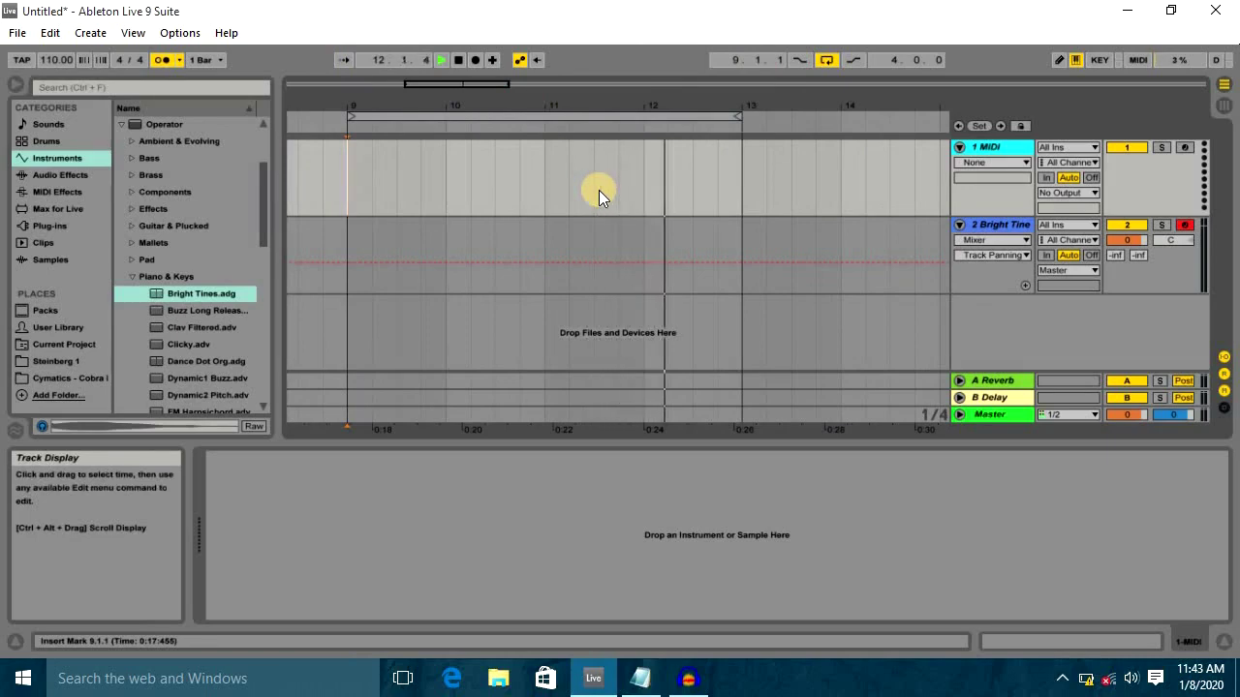
key(space)
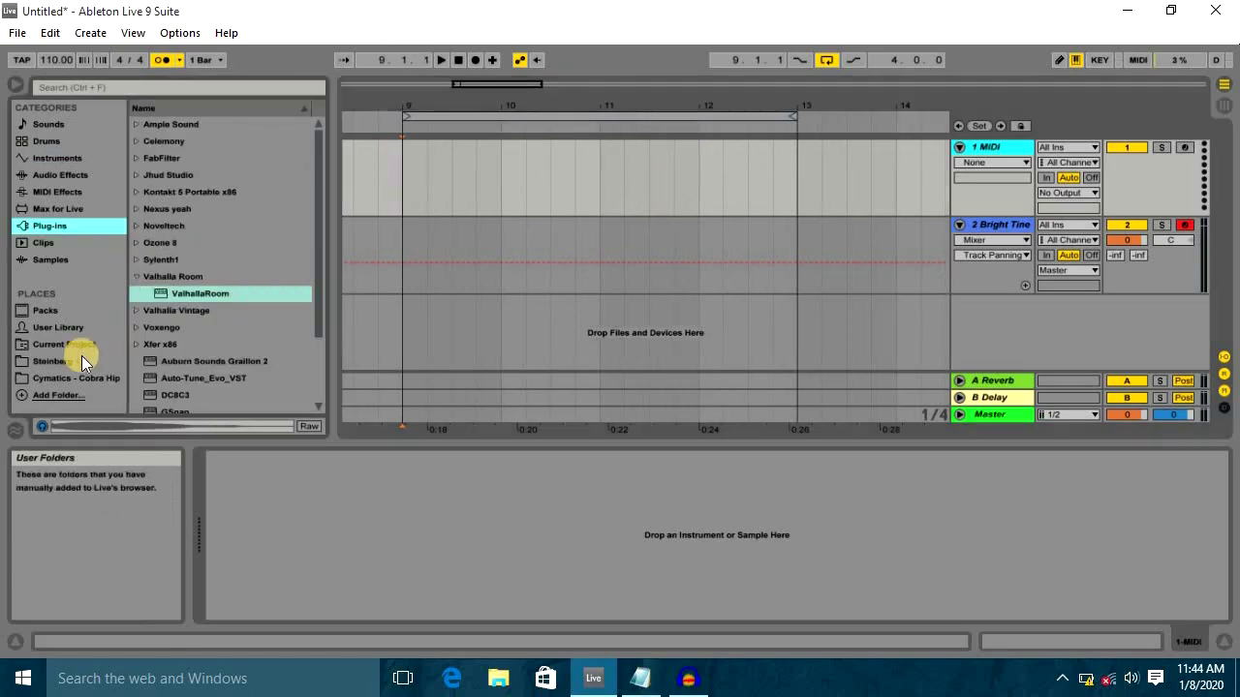
Show the contents of the Cymatics - Cobra Hip Hop sample folder and widen the browser's categories and places list
click(90, 374)
drag(127, 266, 157, 274)
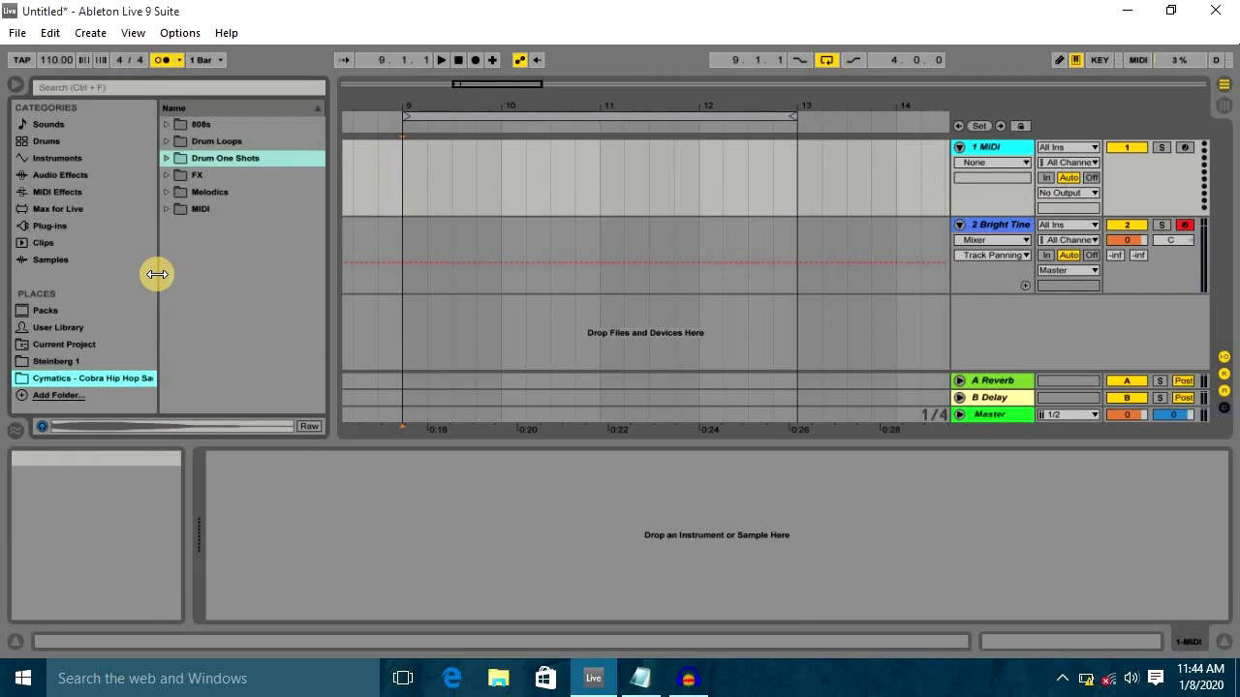
click(60, 398)
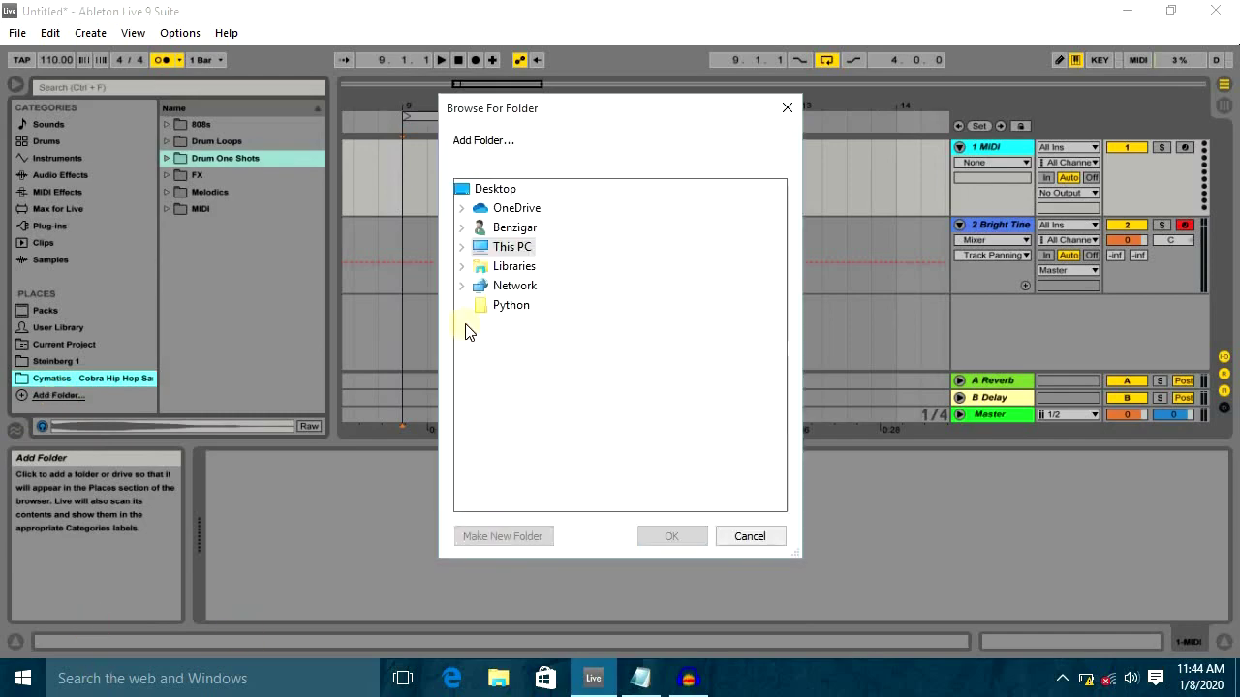
click(515, 248)
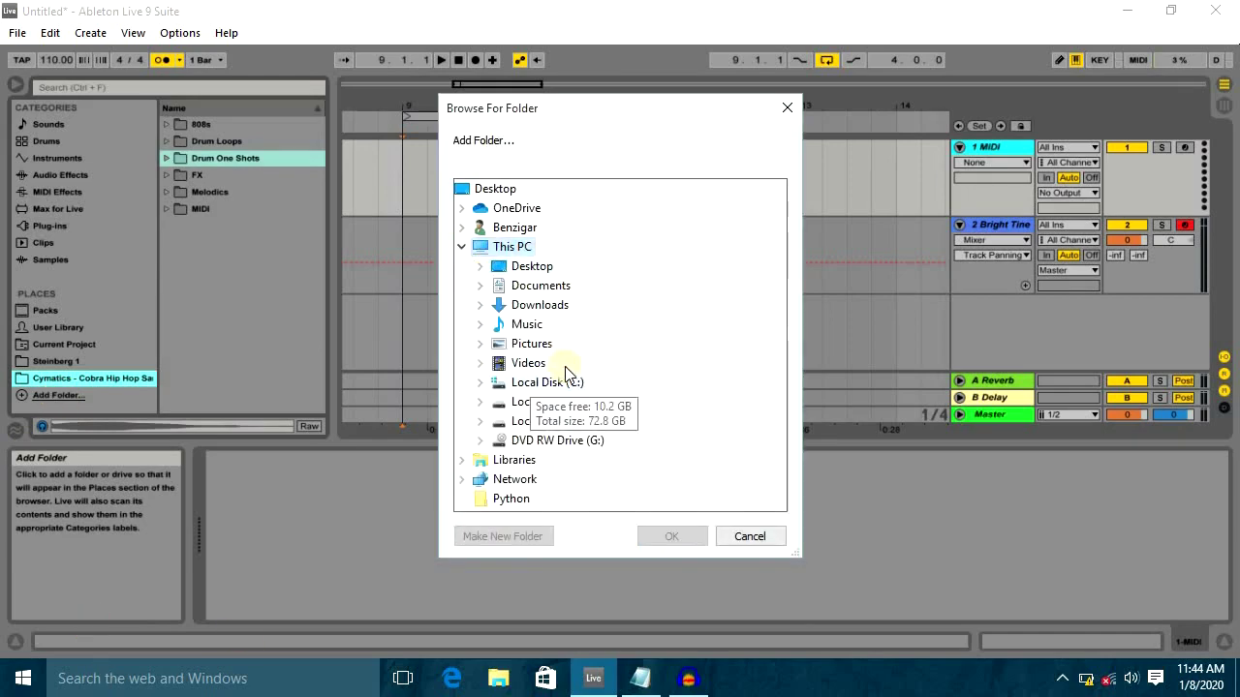
click(750, 536)
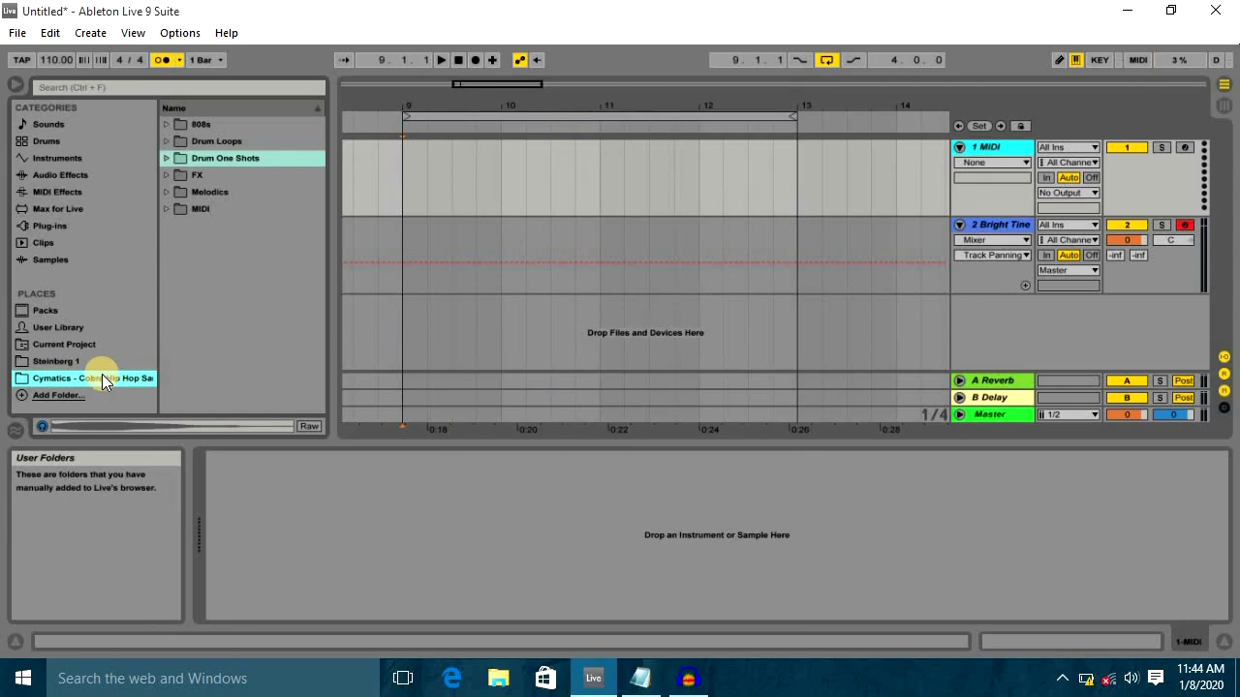
Turn off the metronome and expand the Kicks folder inside Drum One Shots, collapsing Claps
click(161, 60)
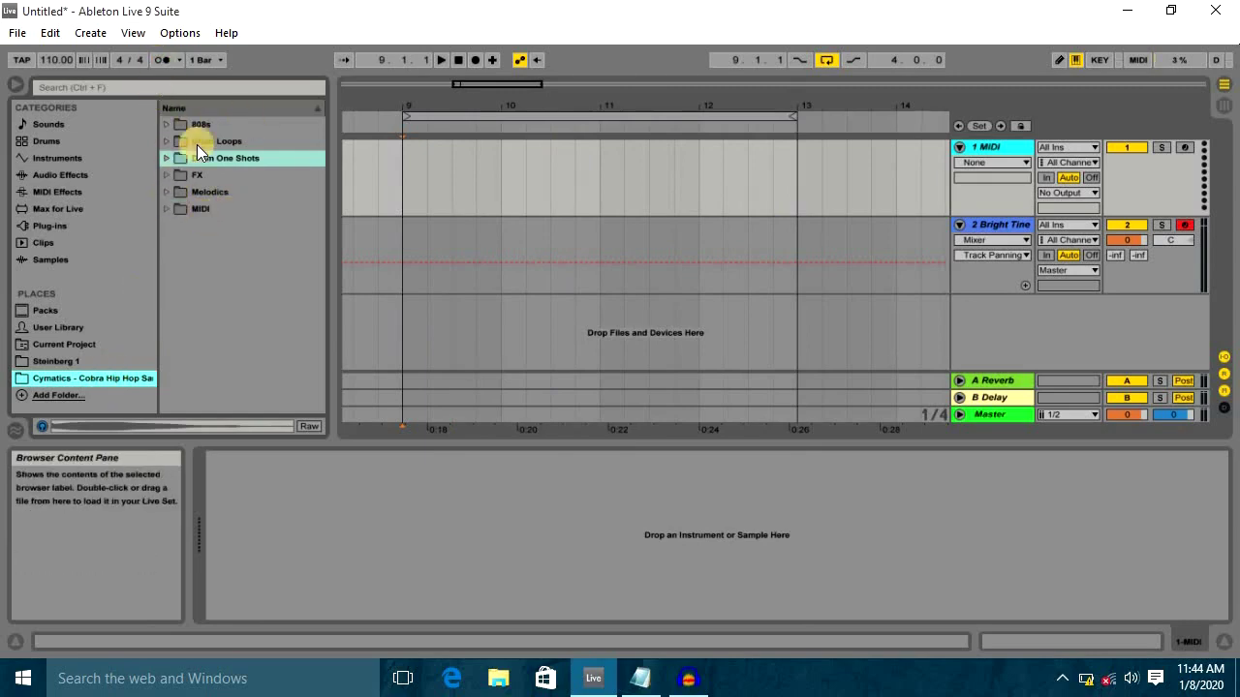
click(226, 159)
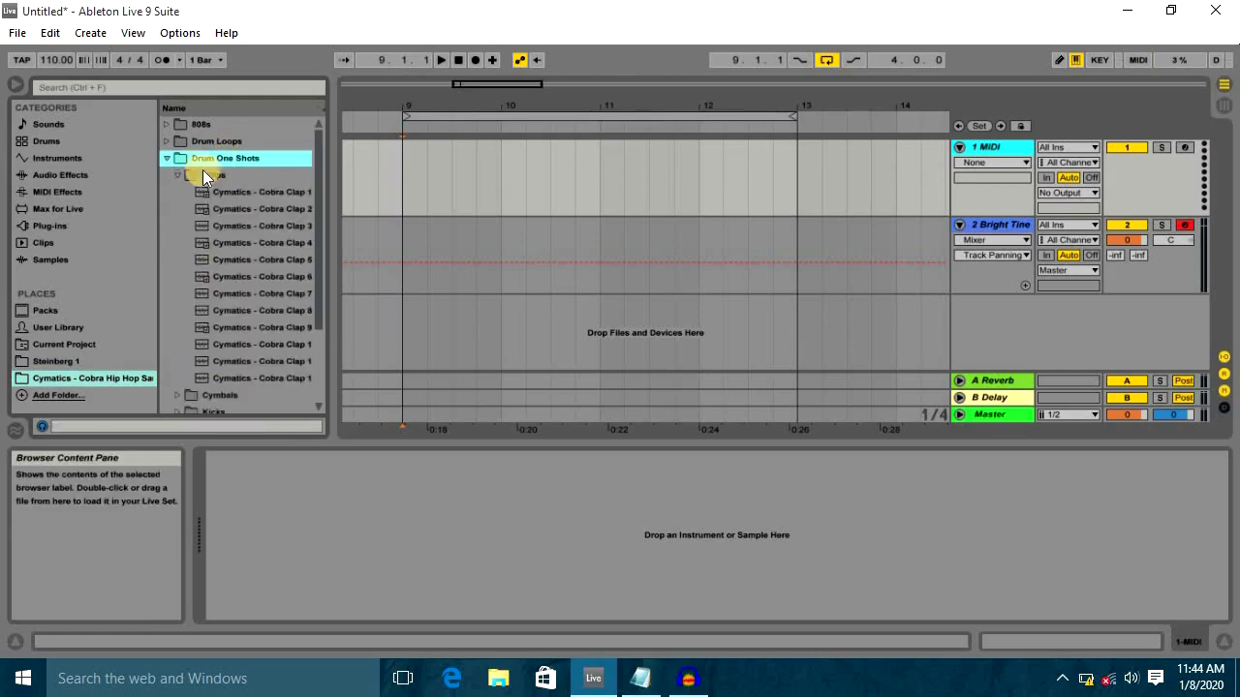
click(178, 176)
click(176, 211)
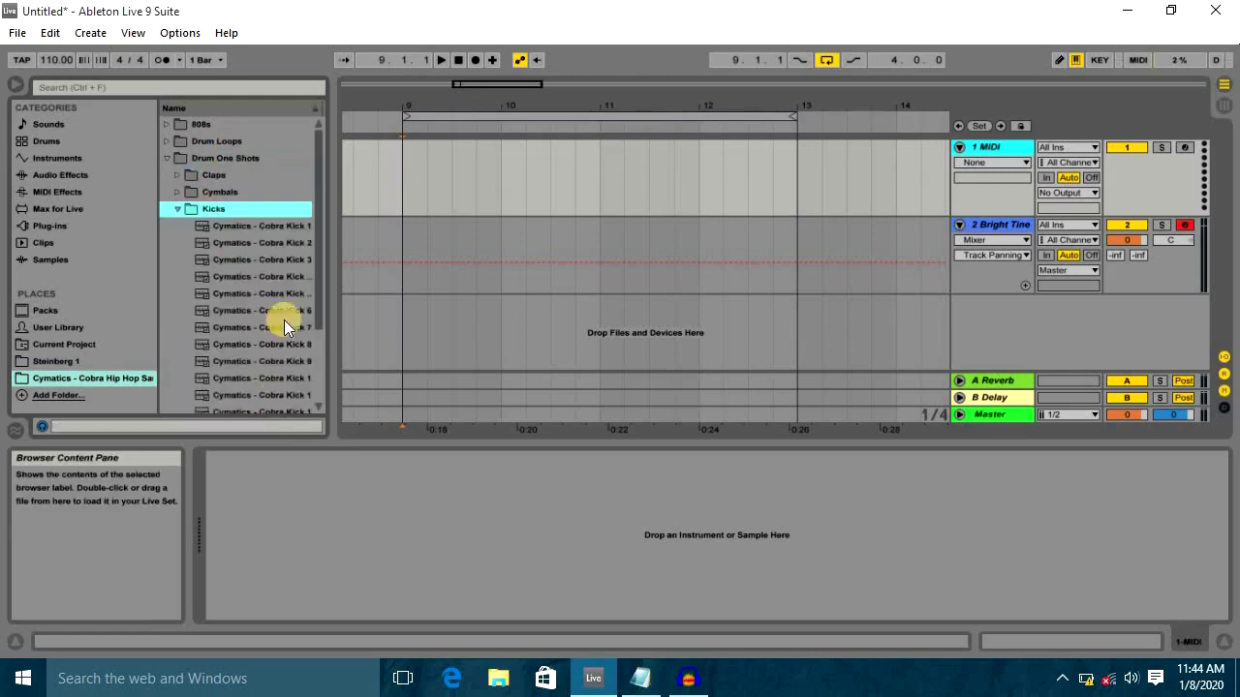
Preview several Cobra kick samples, ending on Cymatics - Cobra Kick 1
scroll(286, 213, down, 3)
scroll(281, 198, up, 2)
click(246, 191)
click(252, 218)
click(259, 252)
click(269, 336)
click(266, 268)
click(264, 205)
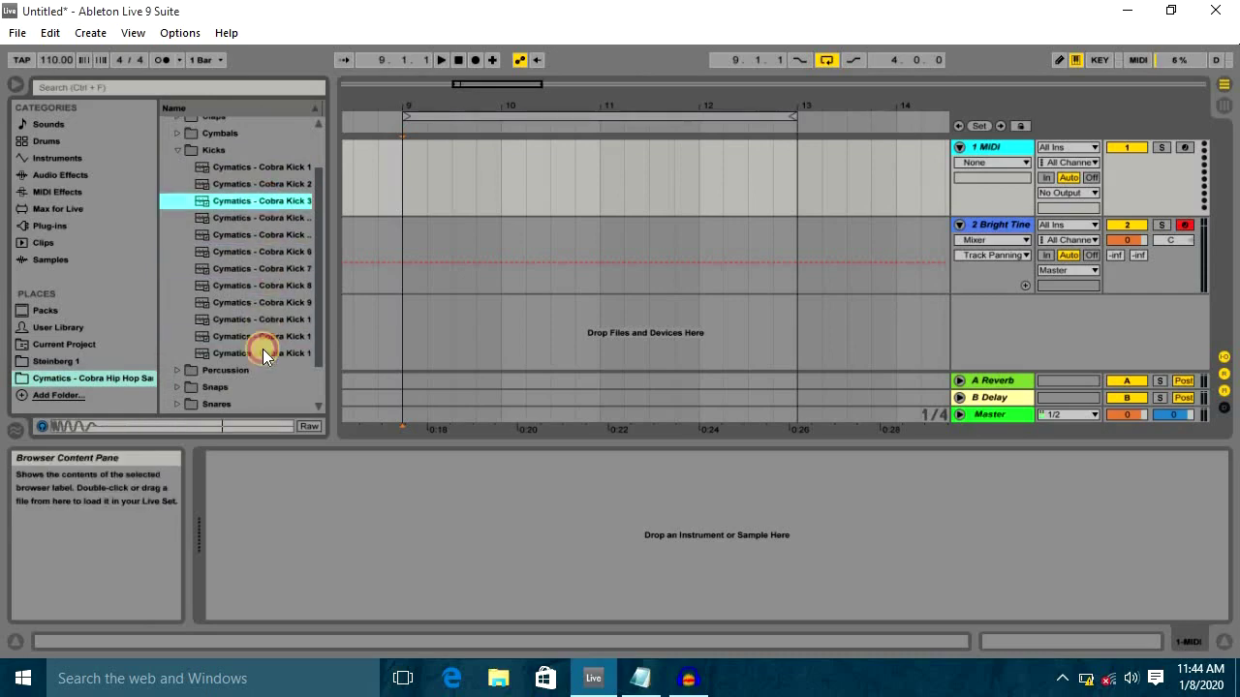
click(264, 169)
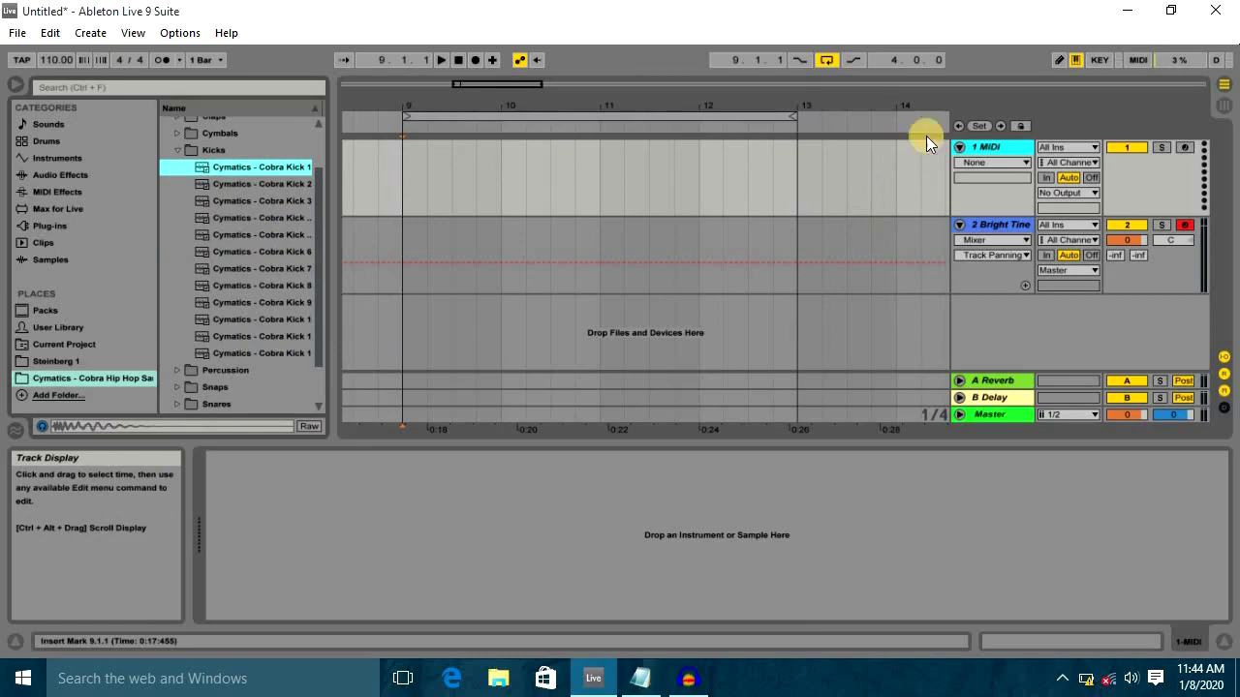
Insert an audio track below 1 MIDI and place the Cymatics - Cobra Kick 1 sample on it at 9.1.1
right_click(1001, 146)
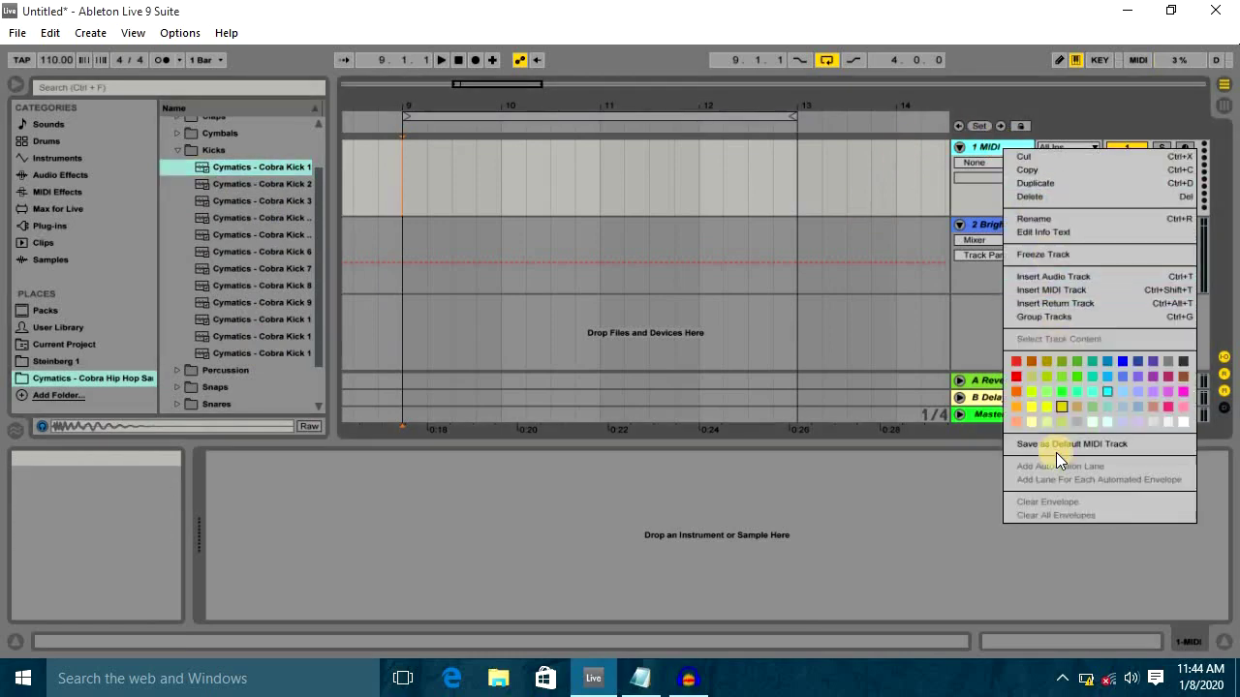
click(1051, 278)
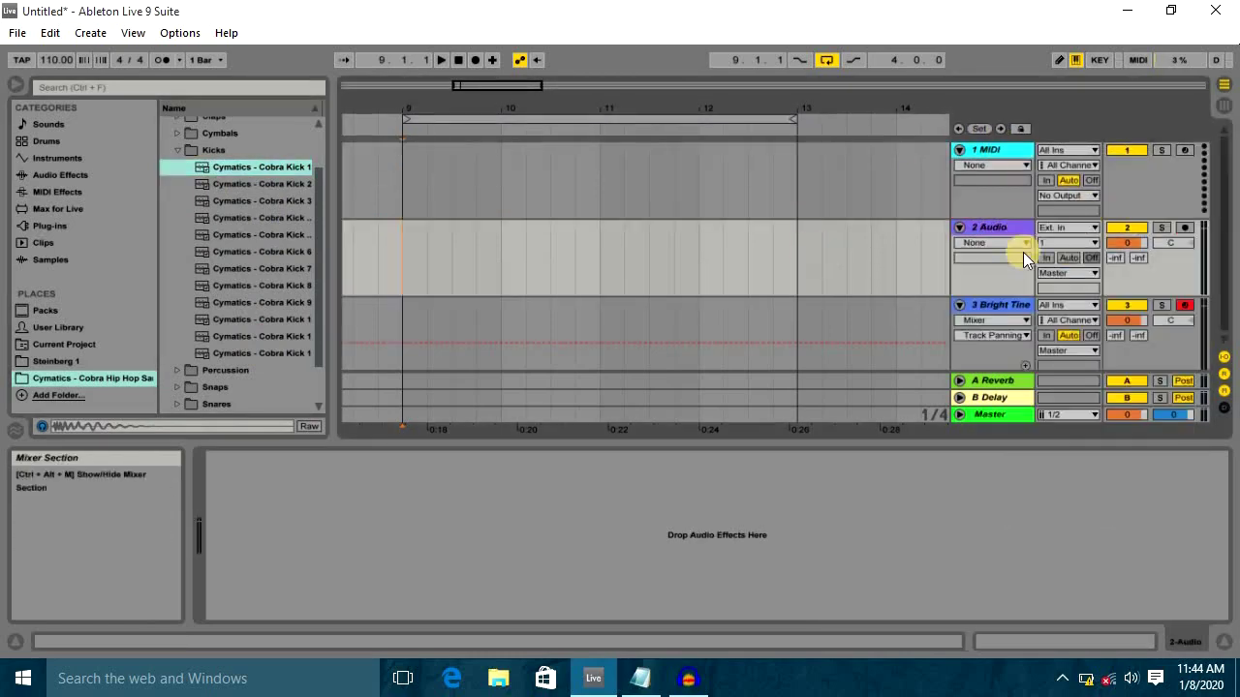
drag(241, 166, 399, 246)
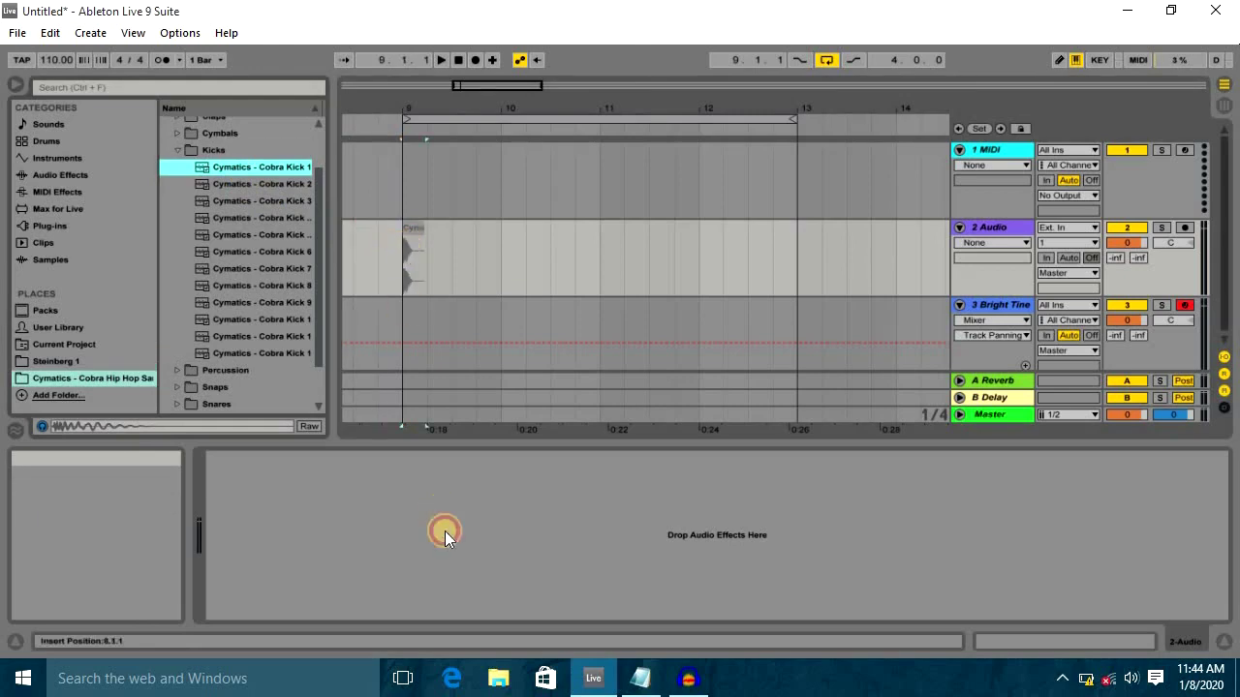
Play the placed kick clip from 9.1.1 twice, stopping playback each time
key(space)
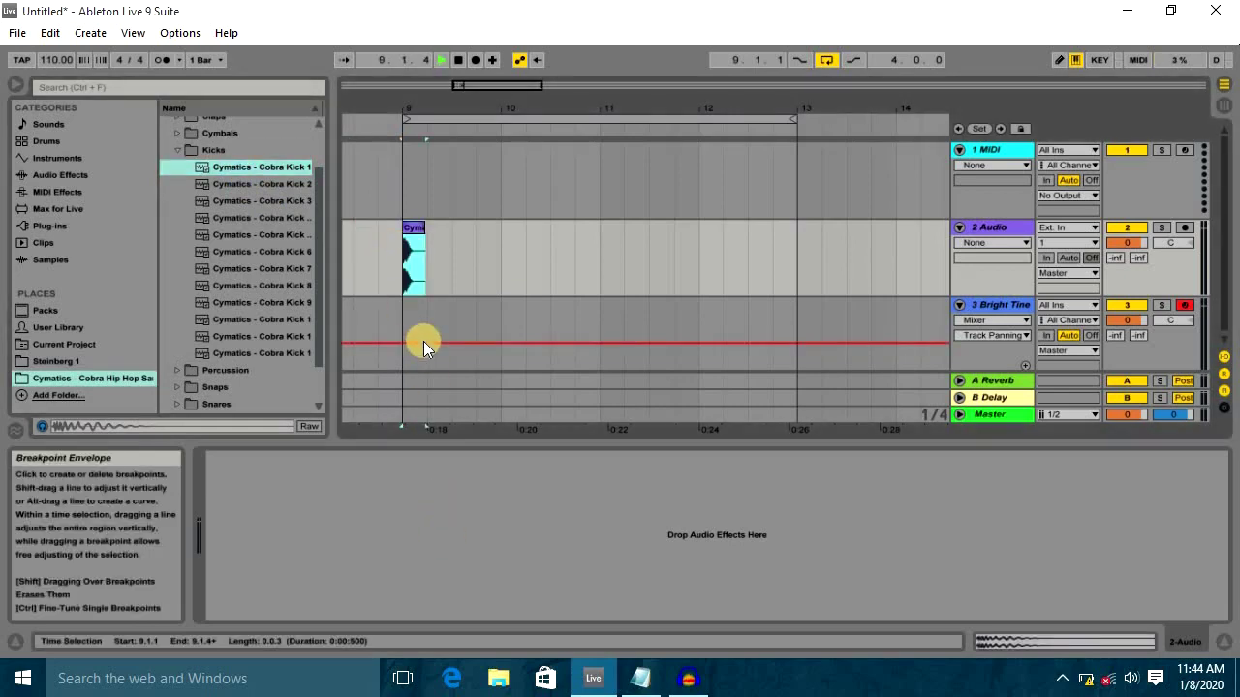
key(space)
key(space)
key(space)
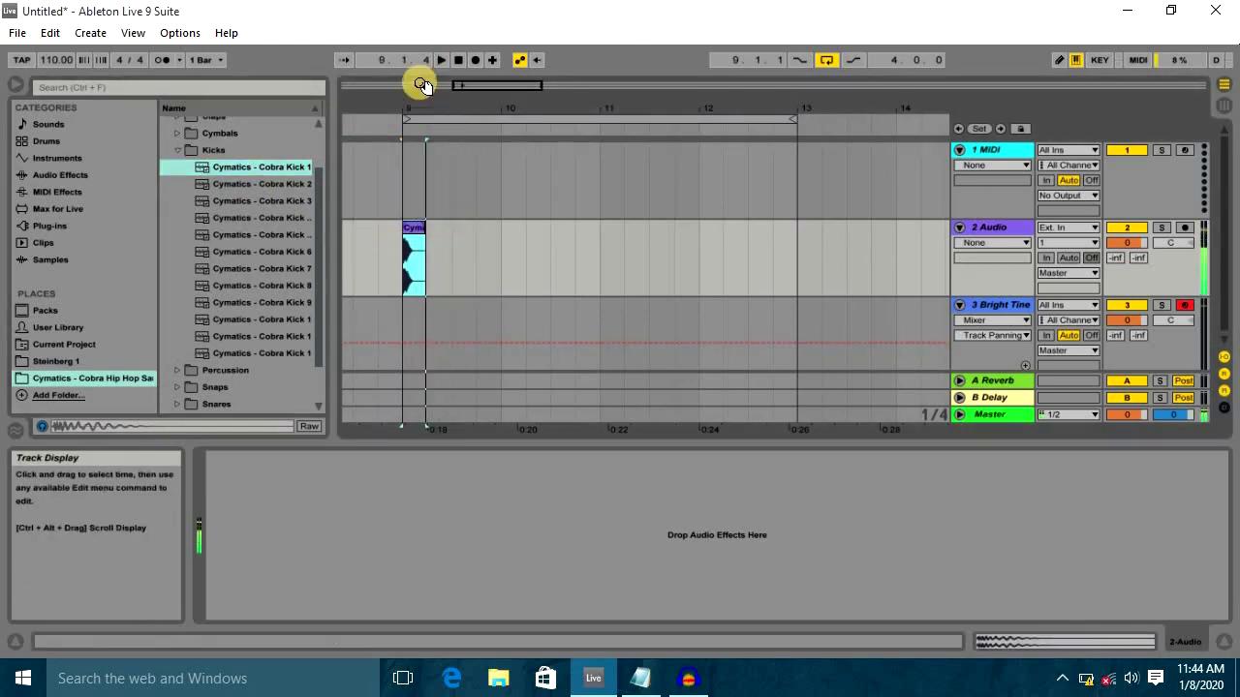
Duplicate the kick clip on the 2 Audio track to 9.2.1
drag(407, 104, 407, 126)
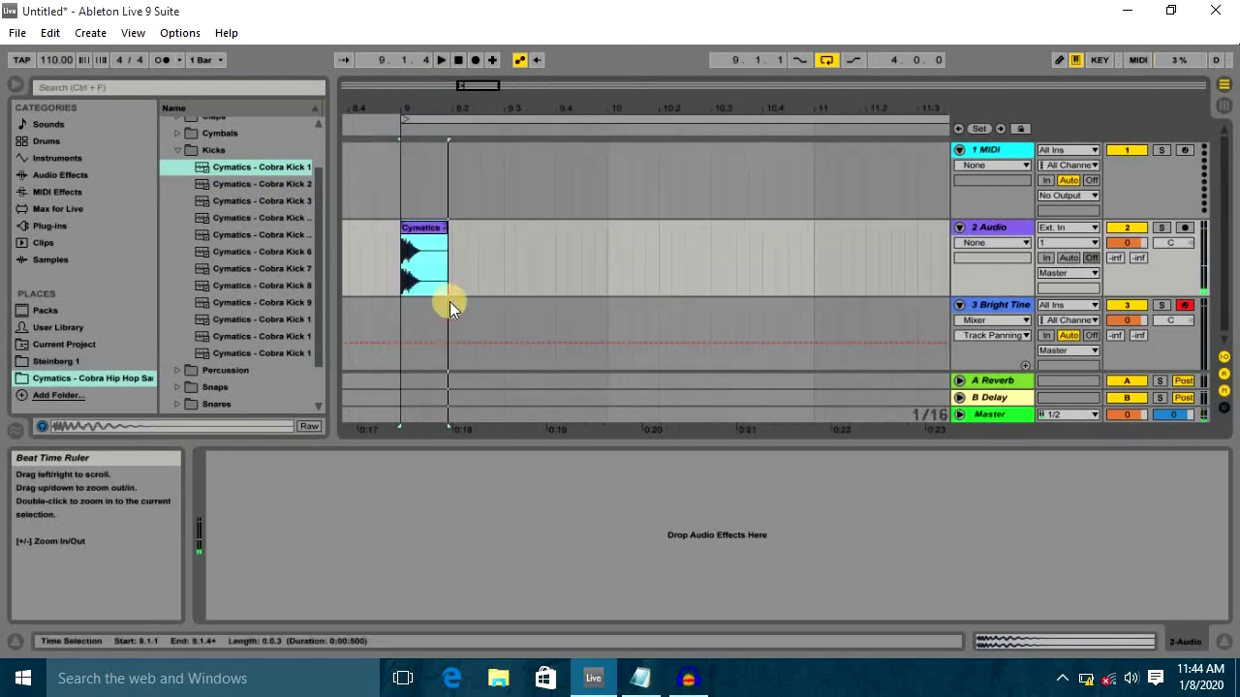
click(405, 269)
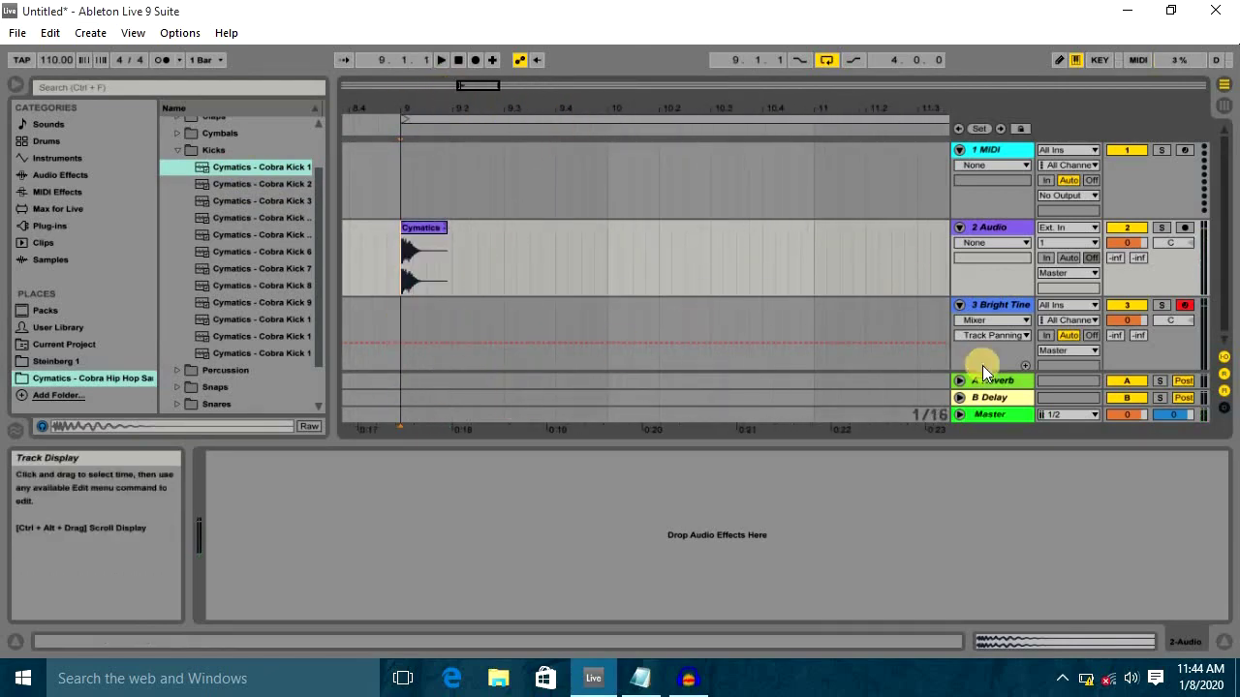
click(430, 228)
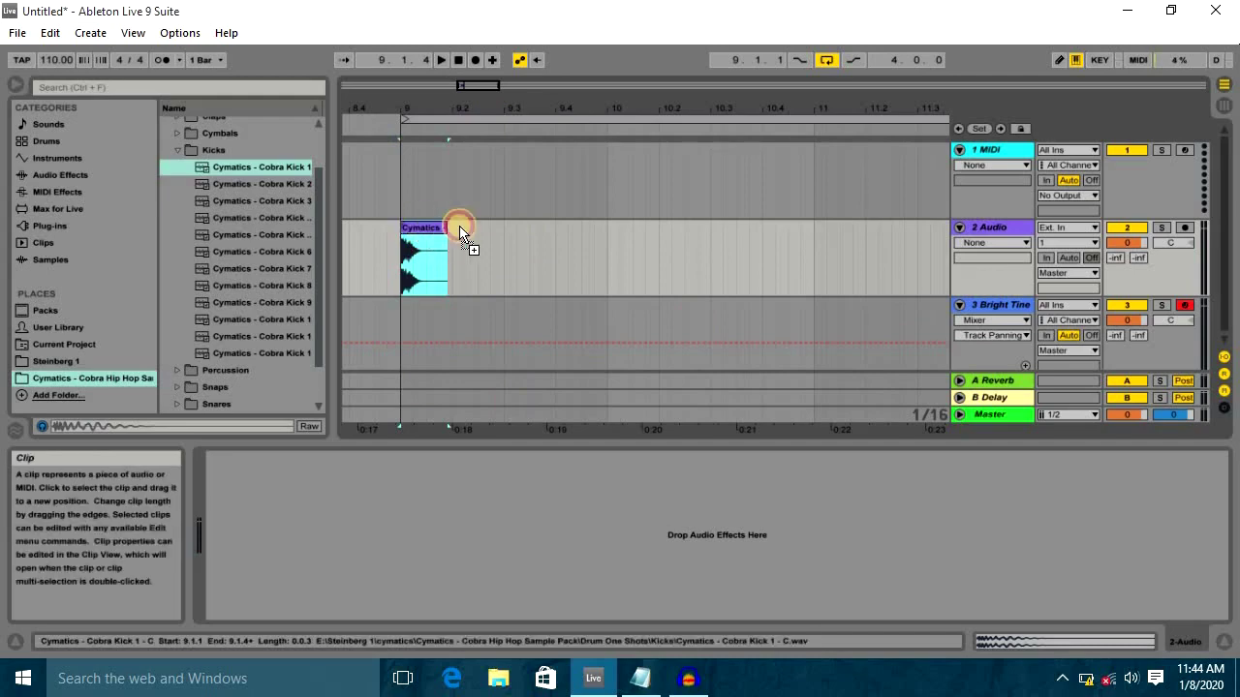
key(ctrl+d)
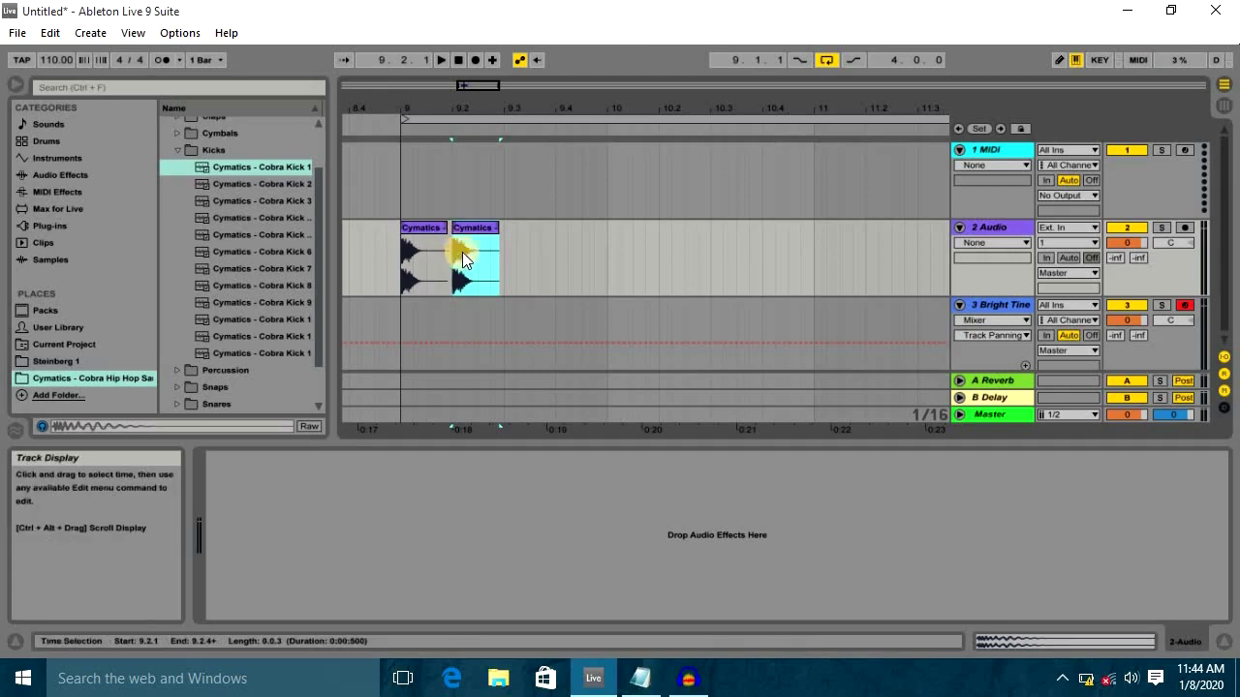
Duplicate the 9.1.1 to 9.3.1 kick selection repeatedly to fill the 2 Audio track up to 13.1.1
drag(504, 251, 397, 254)
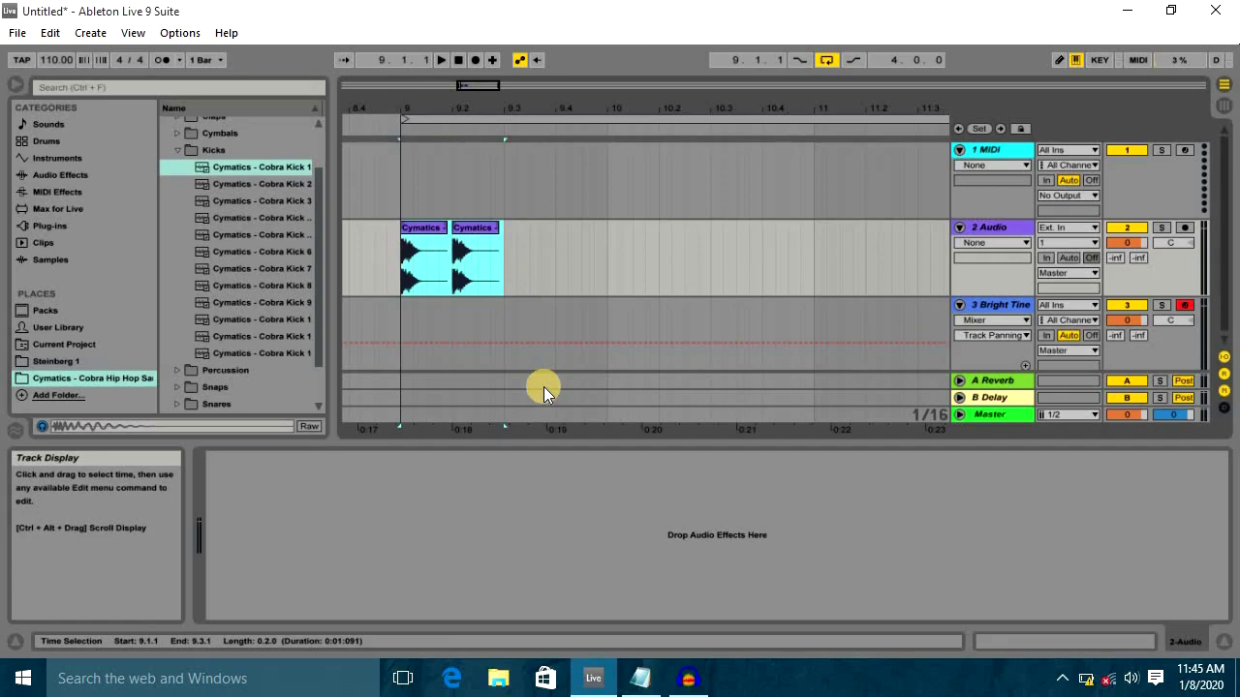
key(ctrl+d)
key(ctrl+d)
key(ctrl+d)
drag(532, 102, 534, 103)
key(ctrl+d)
key(ctrl+d)
key(ctrl+d)
key(ctrl+d)
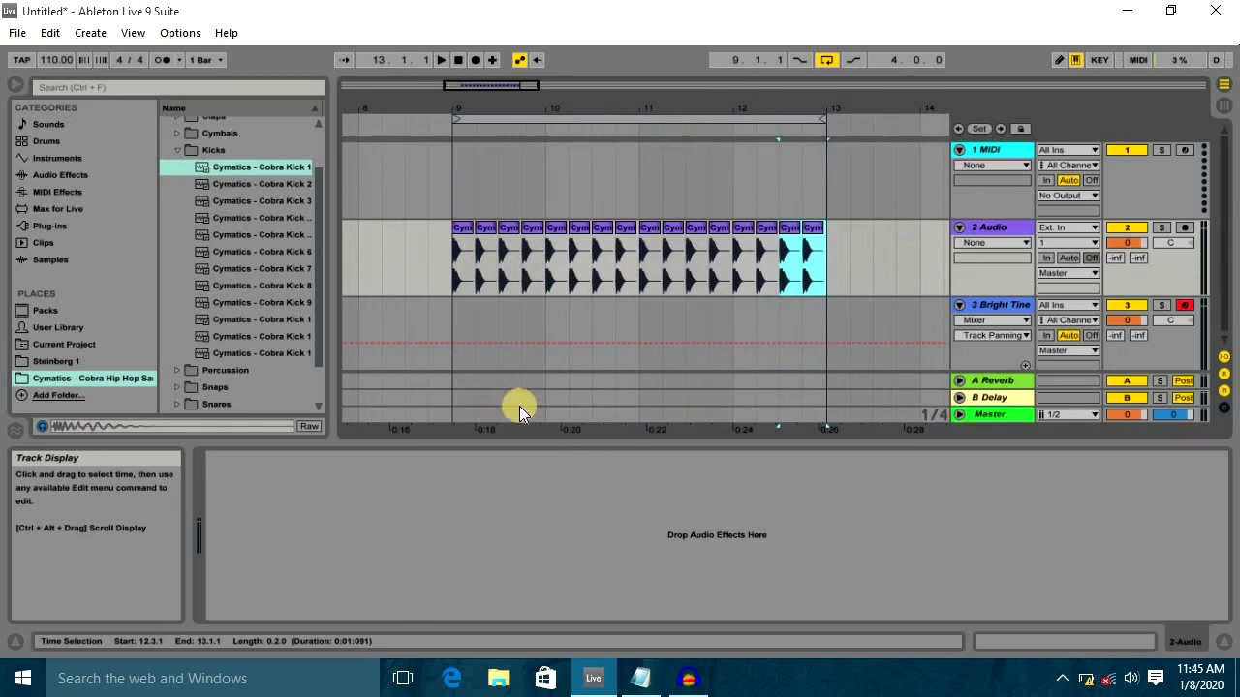
Play the kick pattern from 9.1.1 and stop playback
click(451, 278)
key(space)
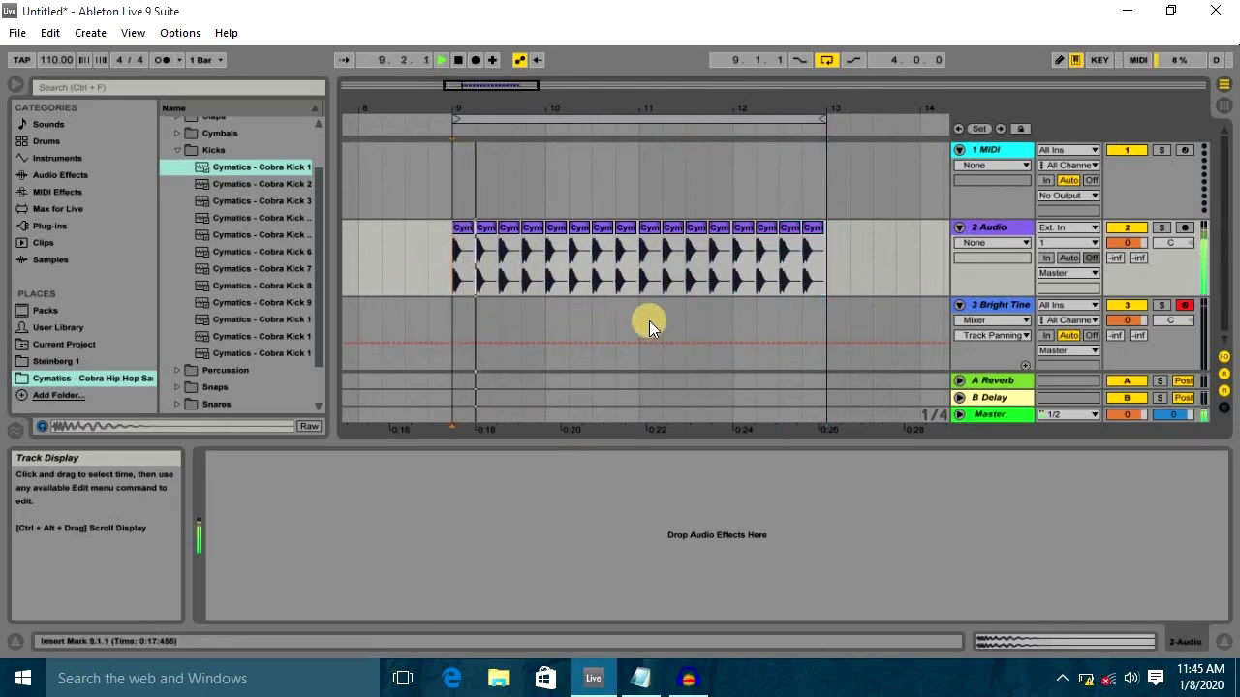
scroll(650, 316, down, 1)
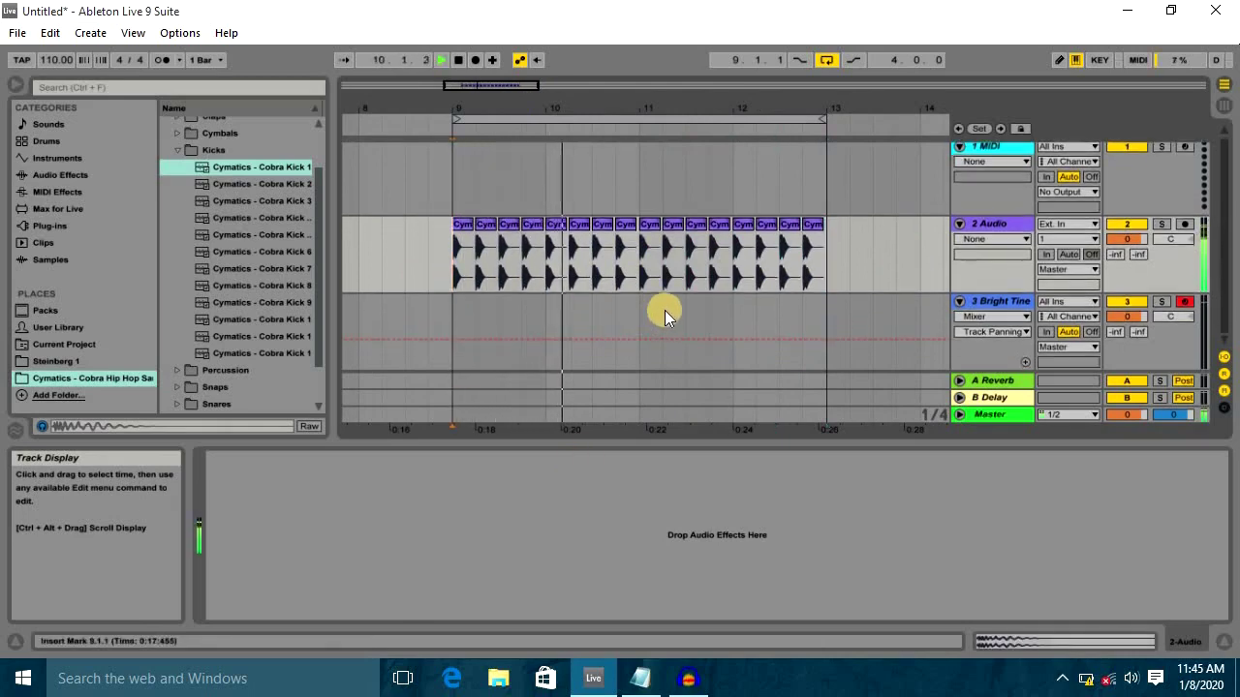
key(space)
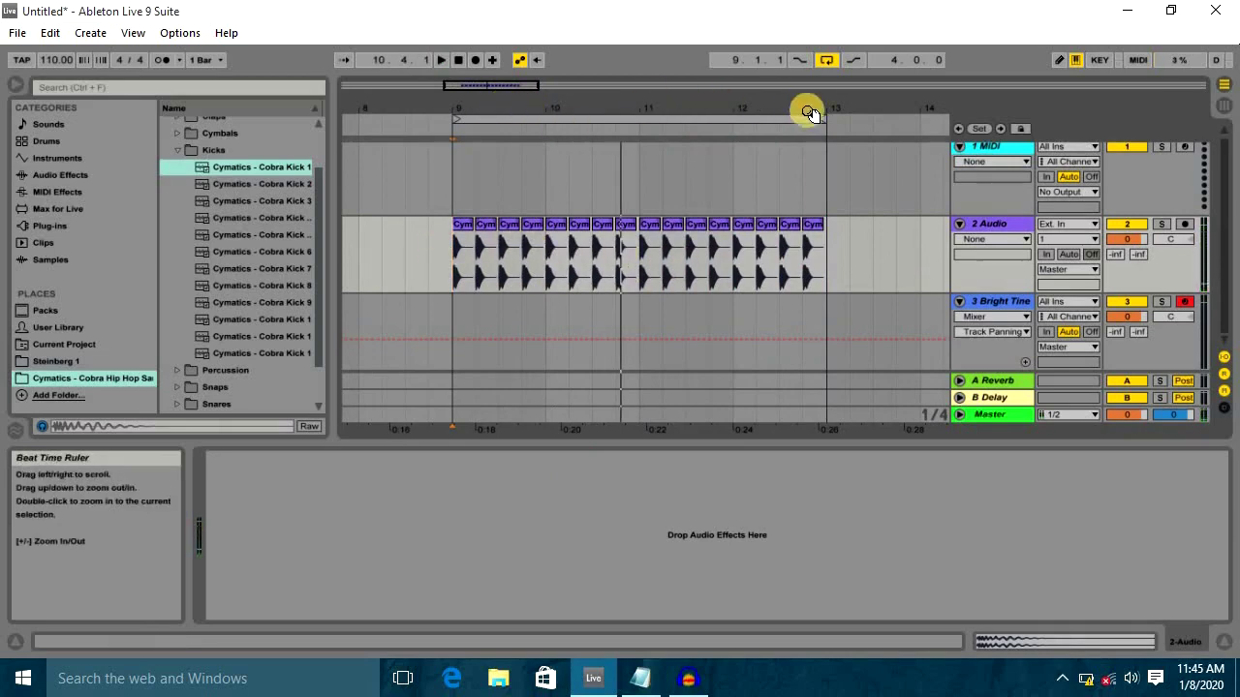
Collapse the Kicks folder, expand Claps, and preview the first and third Cobra clap samples
drag(615, 101, 523, 83)
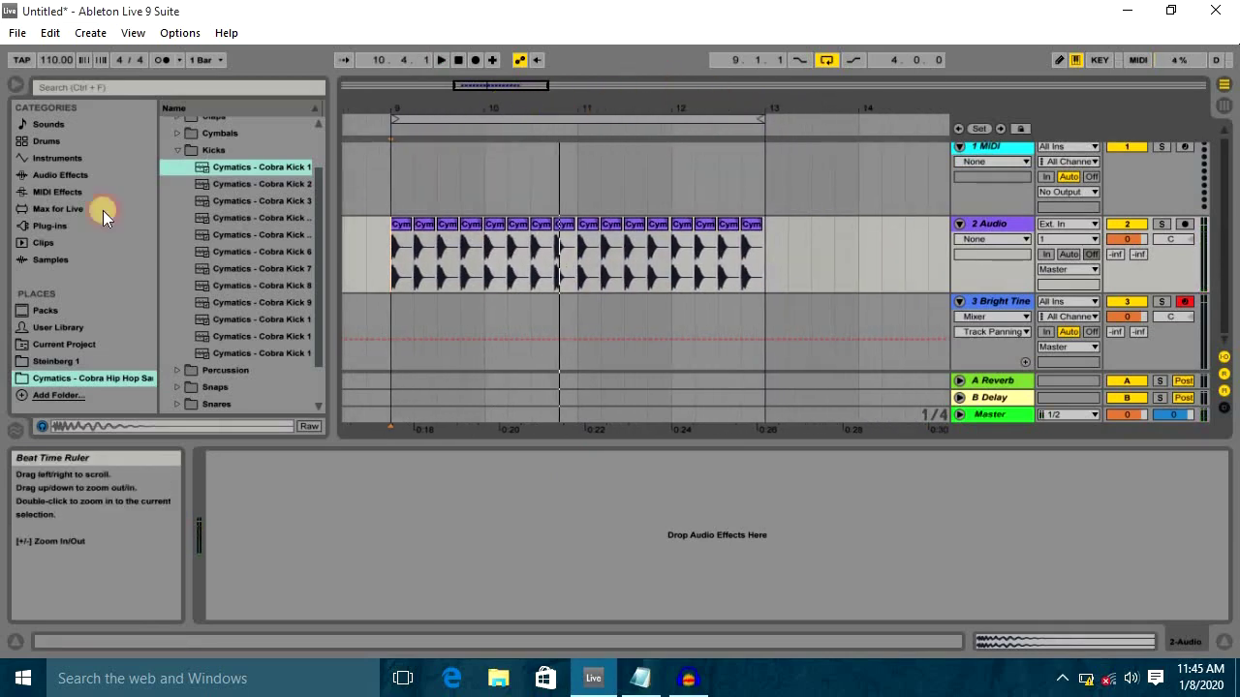
click(177, 155)
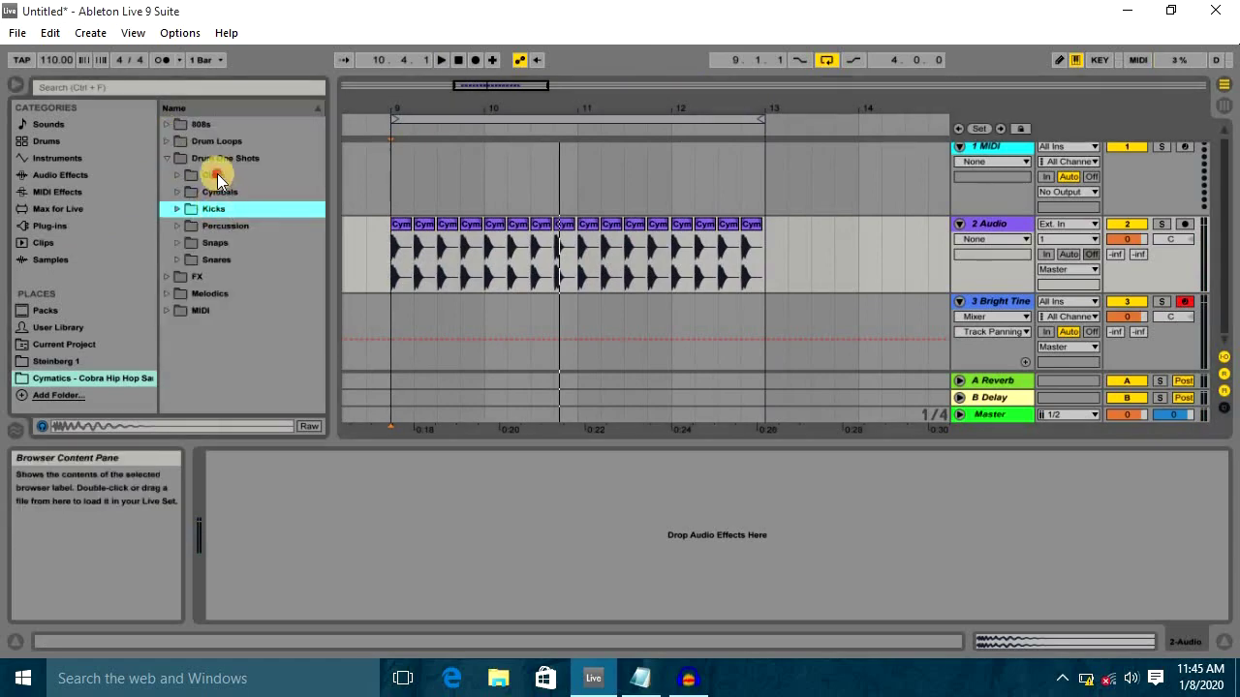
click(217, 174)
click(233, 196)
click(236, 227)
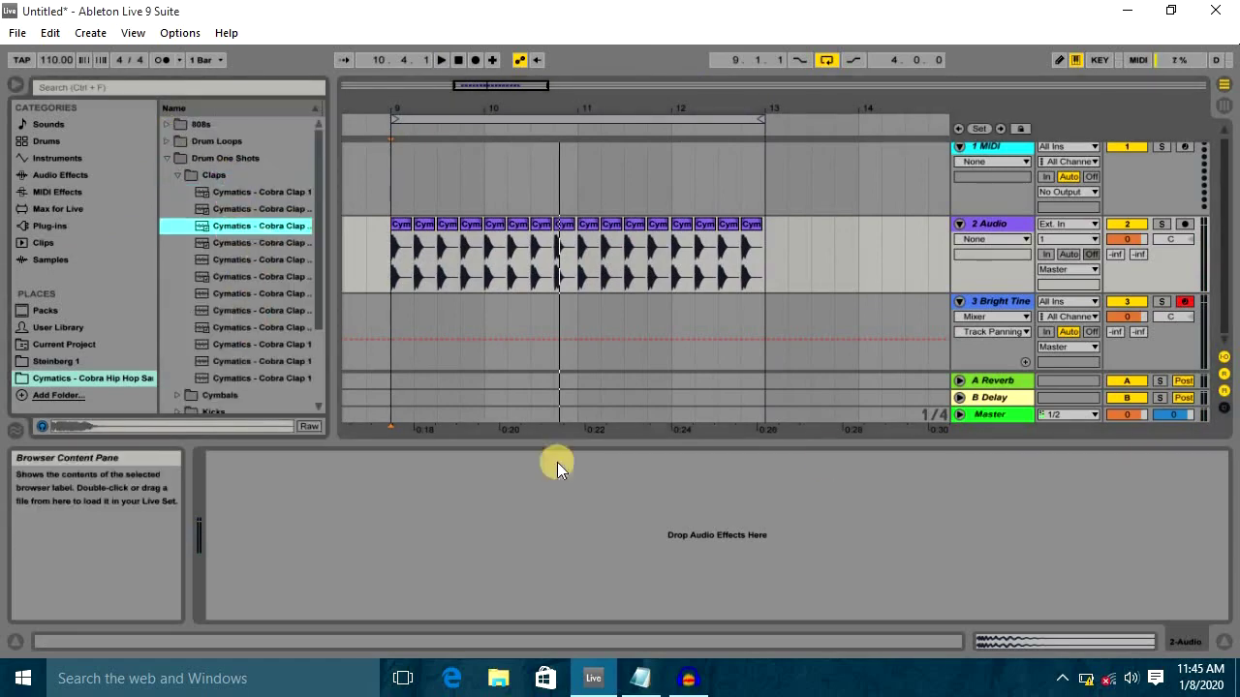
Insert an audio track below 2 Audio and place the third Cobra clap sample on it at 9.2.1
right_click(708, 264)
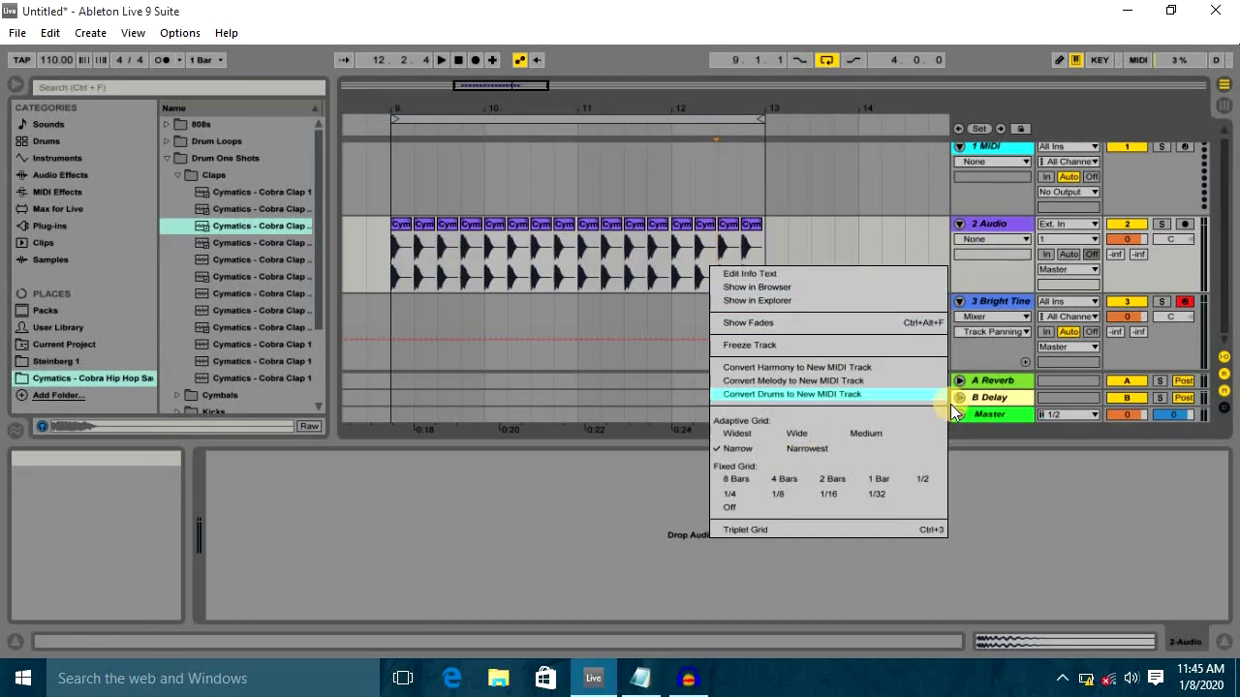
click(1011, 256)
right_click(973, 275)
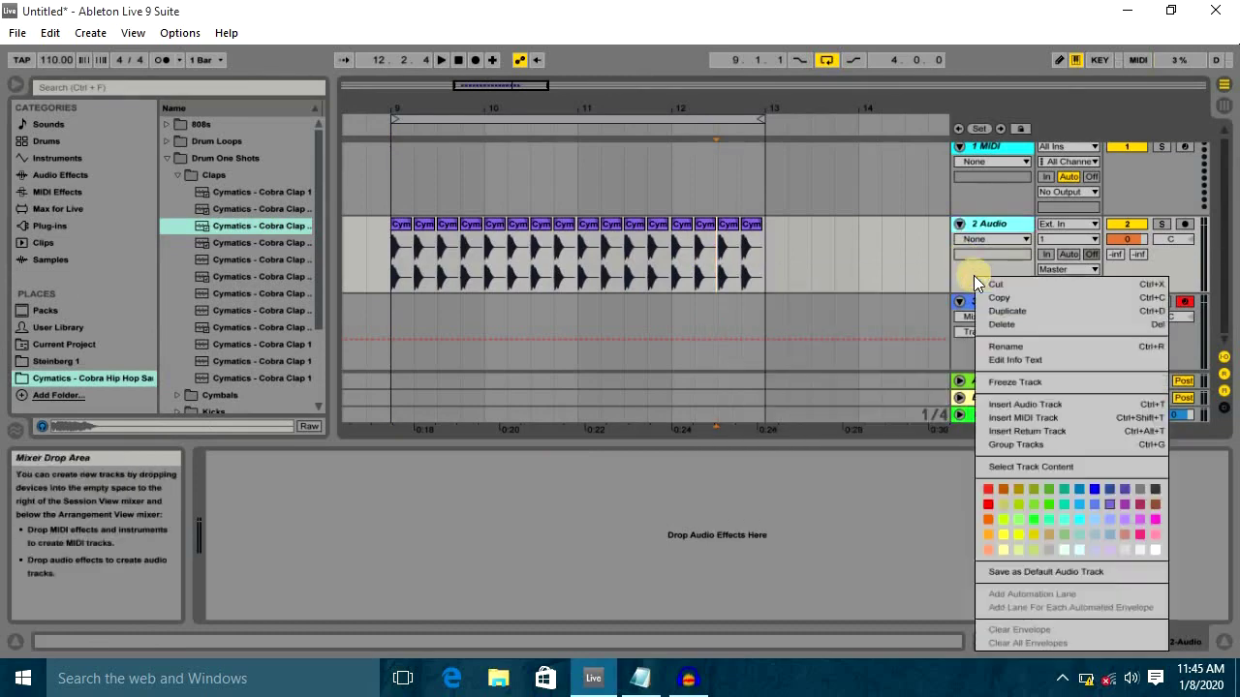
click(893, 276)
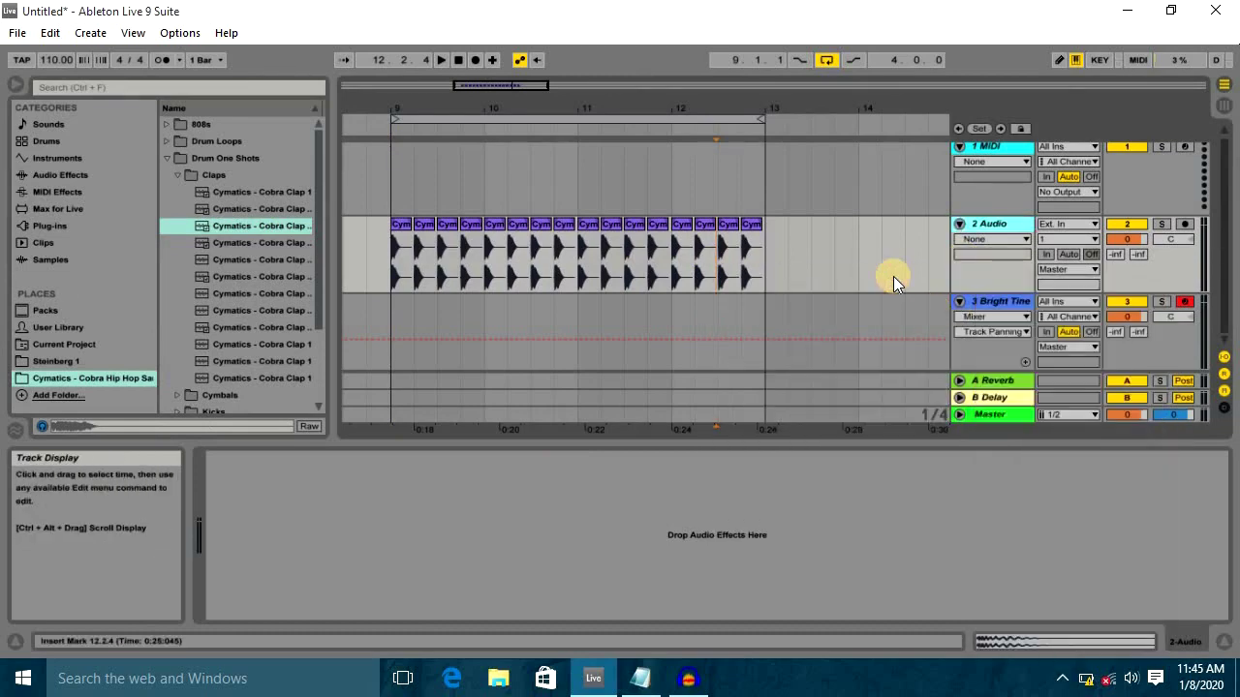
key(ctrl+t)
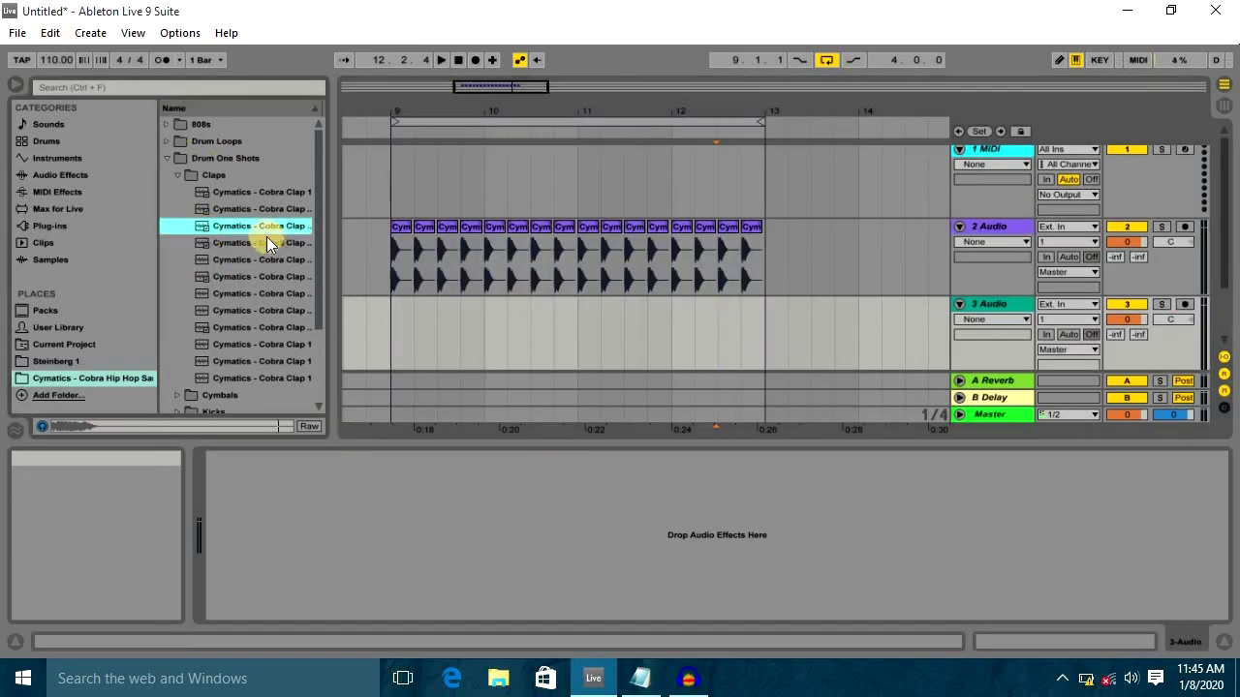
drag(238, 229, 414, 311)
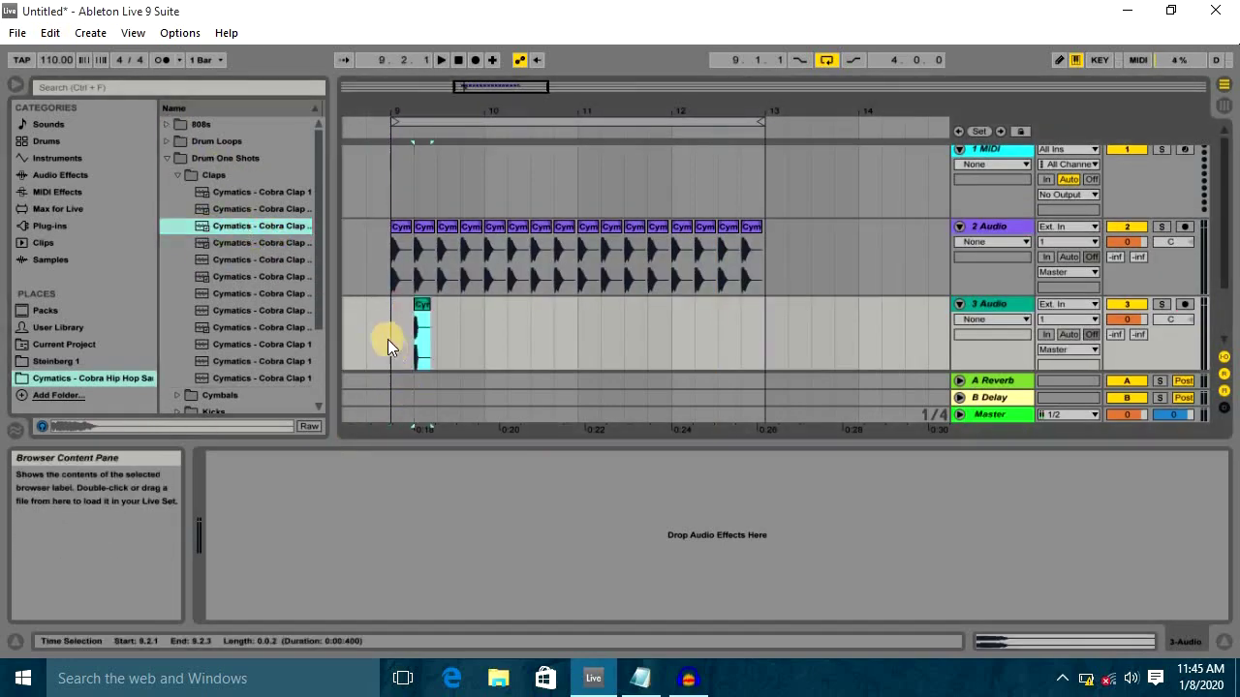
Play the kicks and clap together from 9.1.1 and stop playback
click(389, 339)
key(space)
key(space)
Duplicate the 3 Audio section from 9.1.1 to 9.3.1 repeatedly so the clap fills the loop up to bar 13
drag(403, 104, 530, 114)
drag(531, 339, 574, 331)
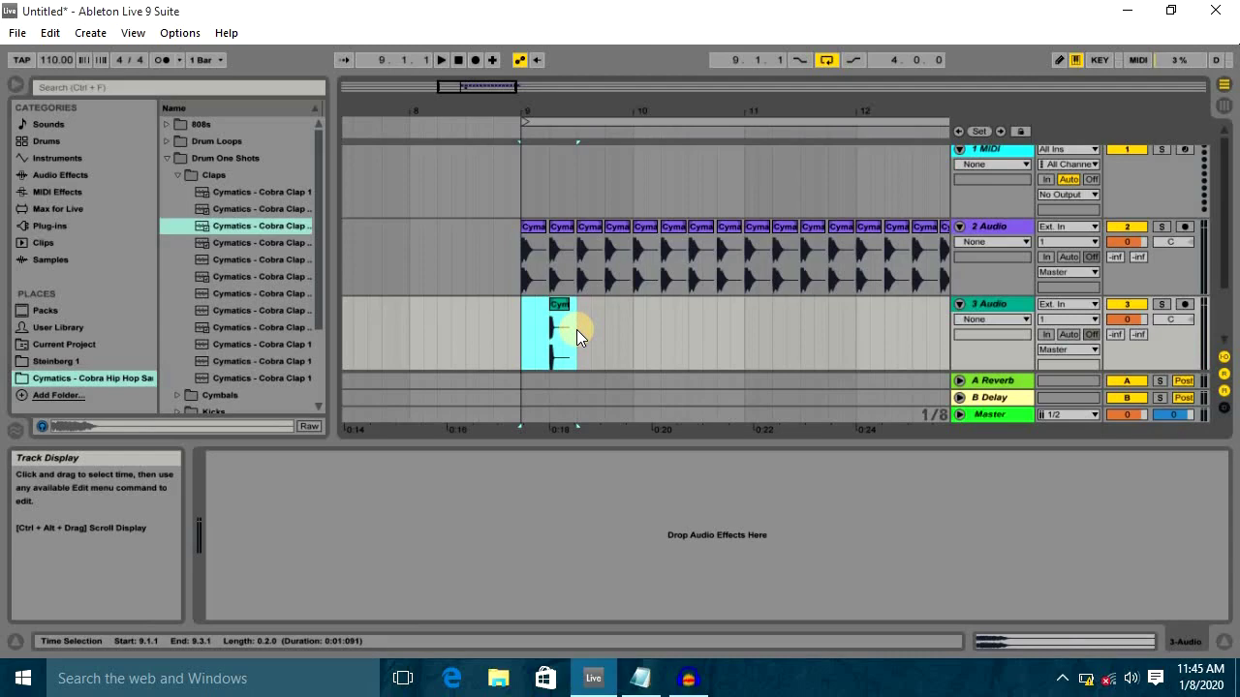
key(ctrl+d)
key(ctrl+d)
key(ctrl+d)
key(ctrl+d)
key(ctrl+d)
click(620, 106)
key(ctrl+d)
drag(621, 106, 622, 108)
key(ctrl+d)
Play the beat from 9.1.1 and lower the volume of 2 Audio to -0.6 and 3 Audio to -2.9
click(492, 348)
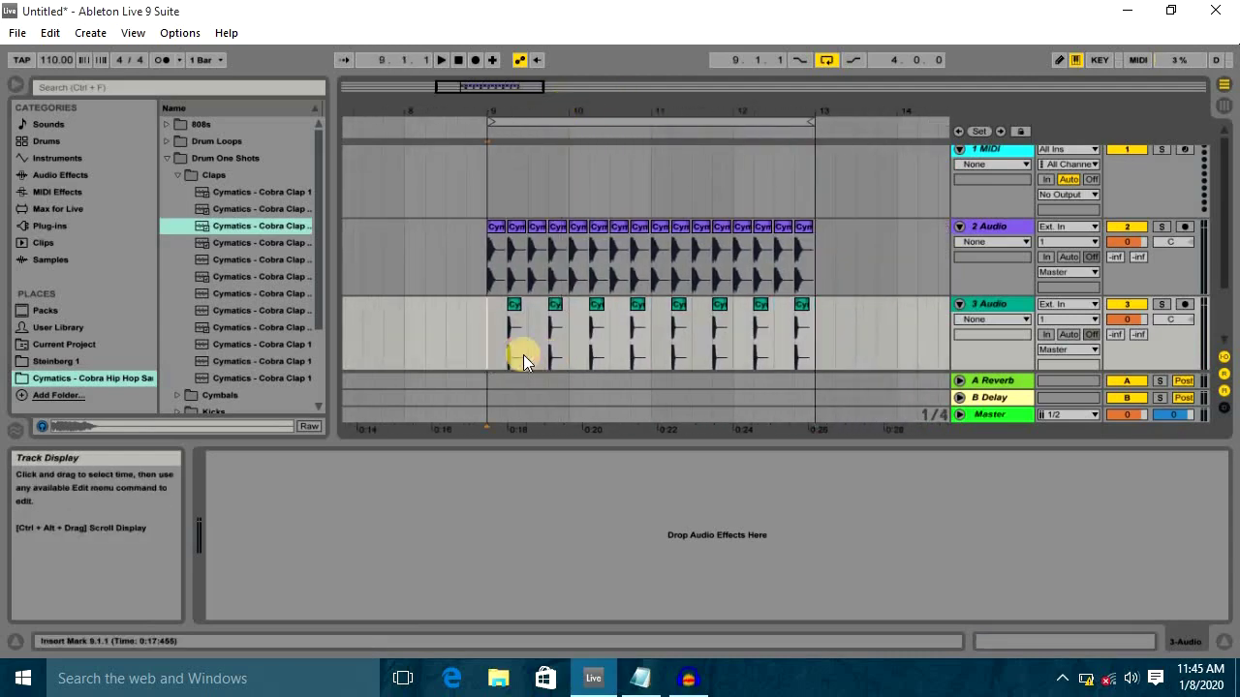
key(space)
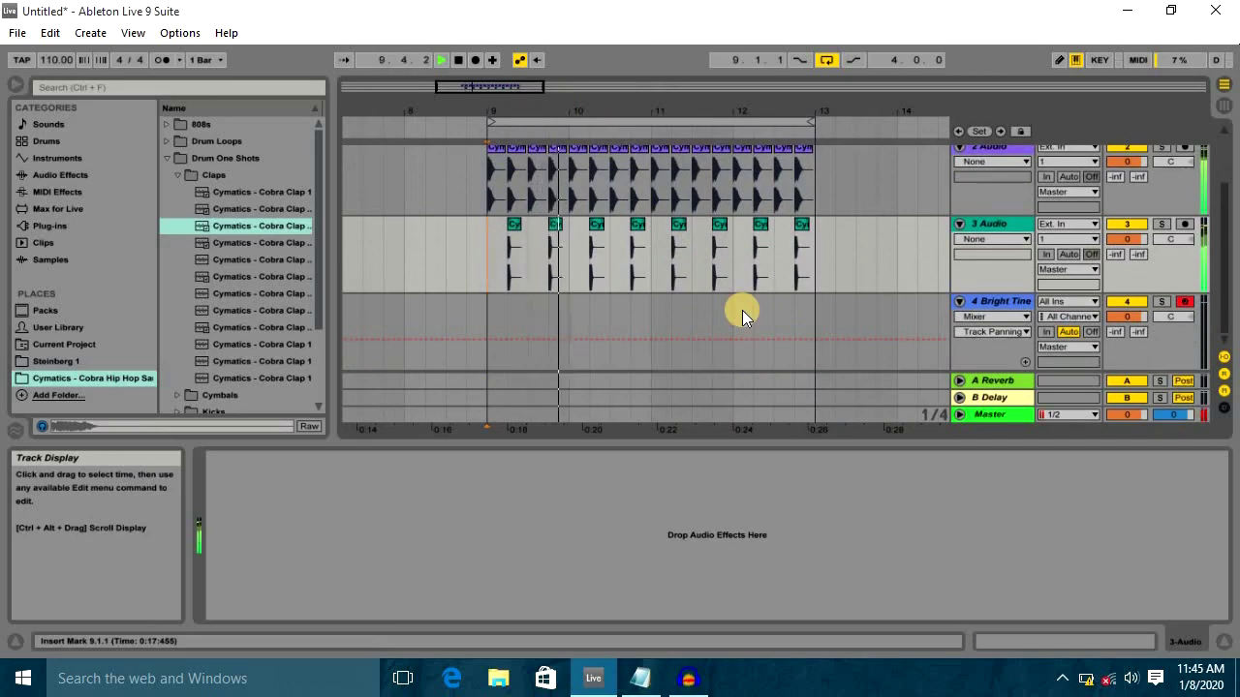
drag(1139, 153, 1137, 162)
drag(1131, 238, 1132, 248)
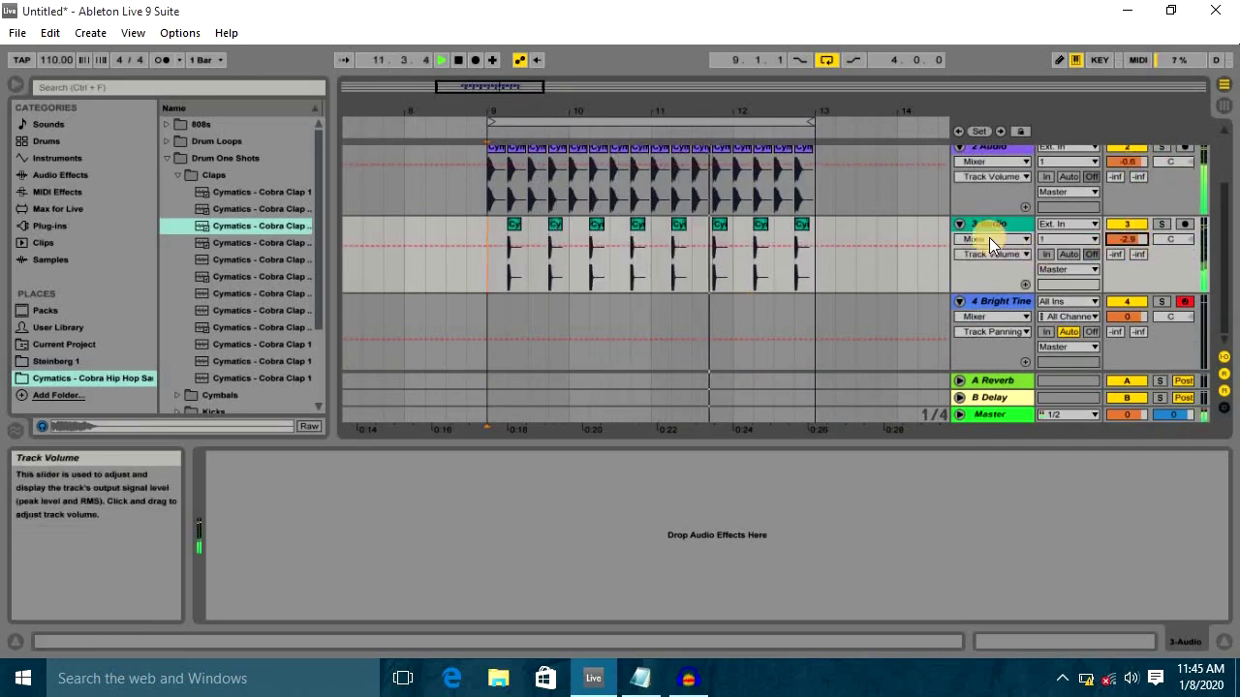
Stop playback and insert a new audio track below 3 Audio
right_click(999, 229)
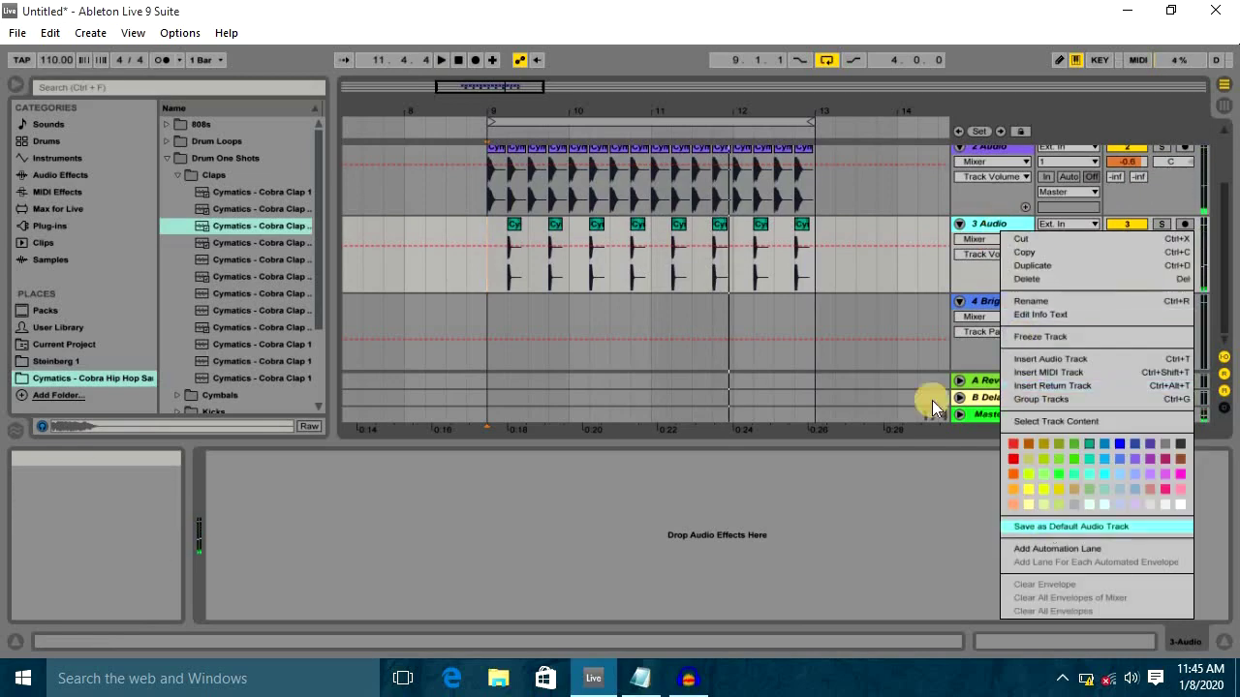
click(965, 284)
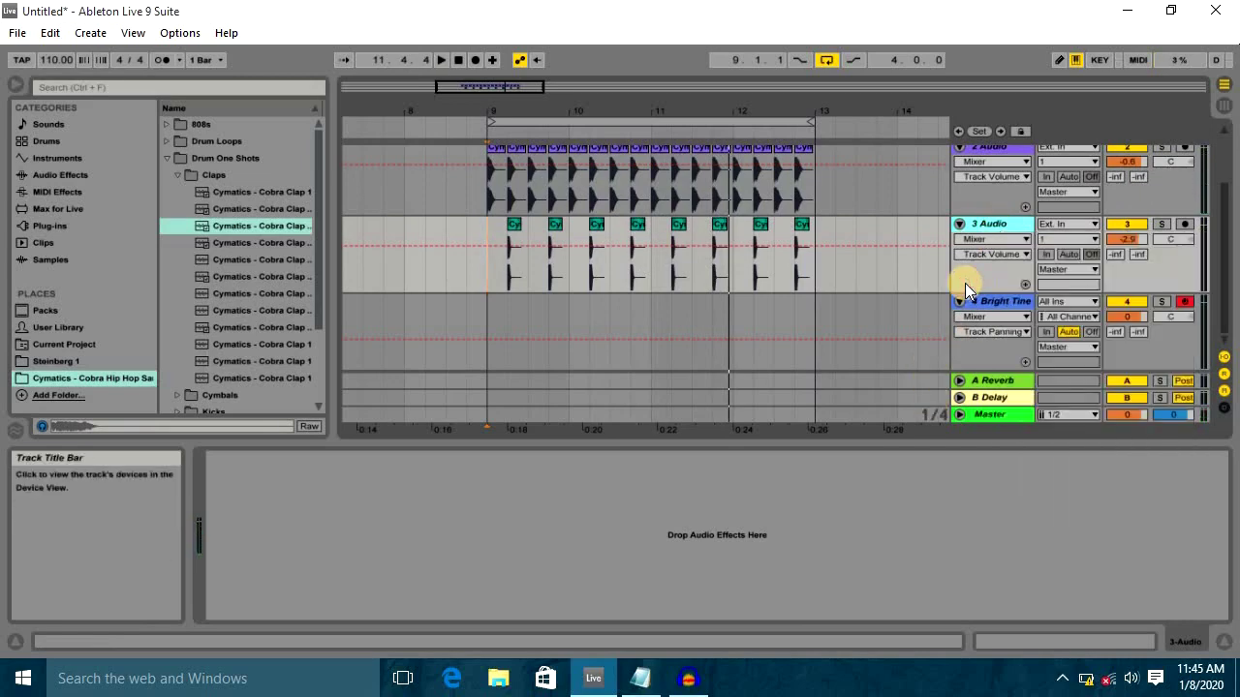
key(ctrl+t)
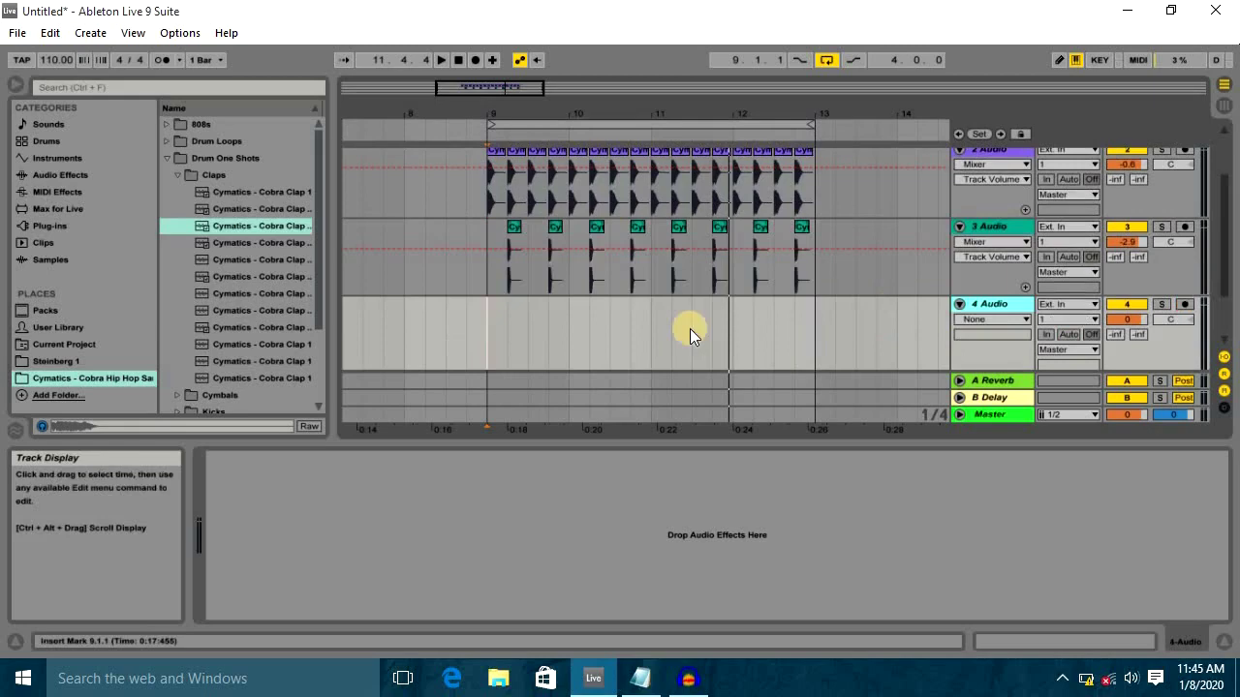
Collapse the Claps folder, expand Snares, and look through its Rimshot Snares samples
scroll(221, 150, down, 1)
click(222, 145)
click(229, 241)
click(237, 263)
click(266, 295)
click(255, 345)
click(226, 279)
click(240, 292)
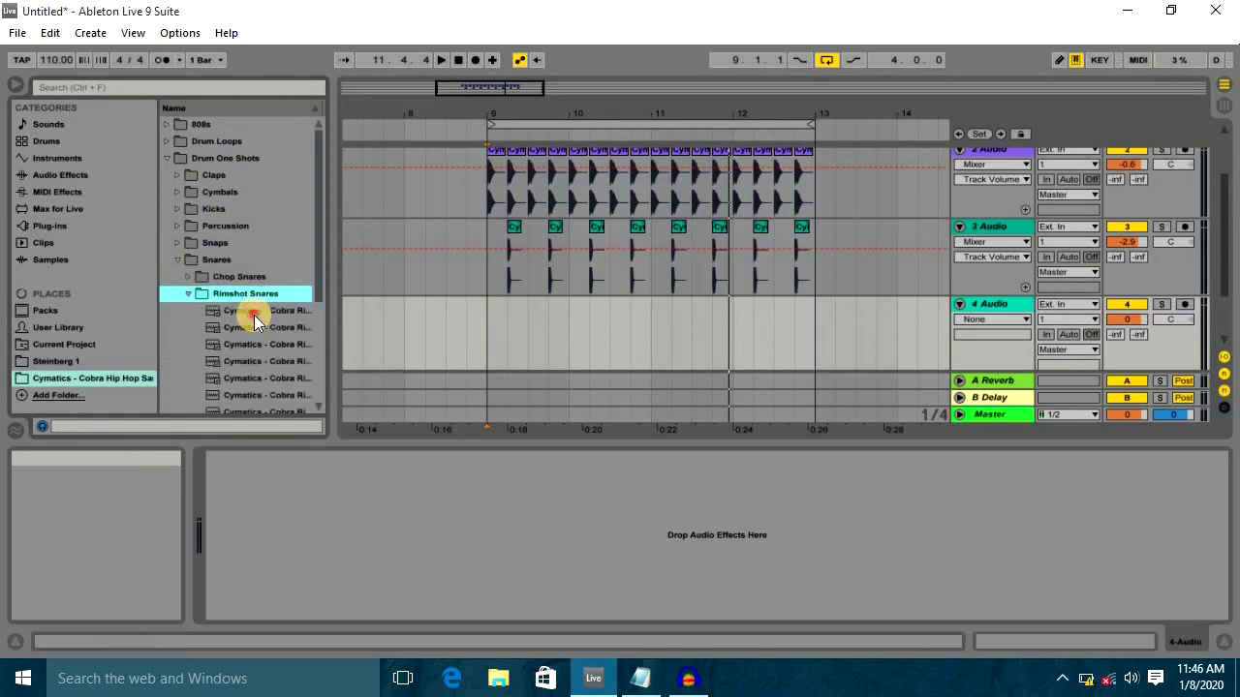
click(254, 310)
click(228, 290)
click(250, 321)
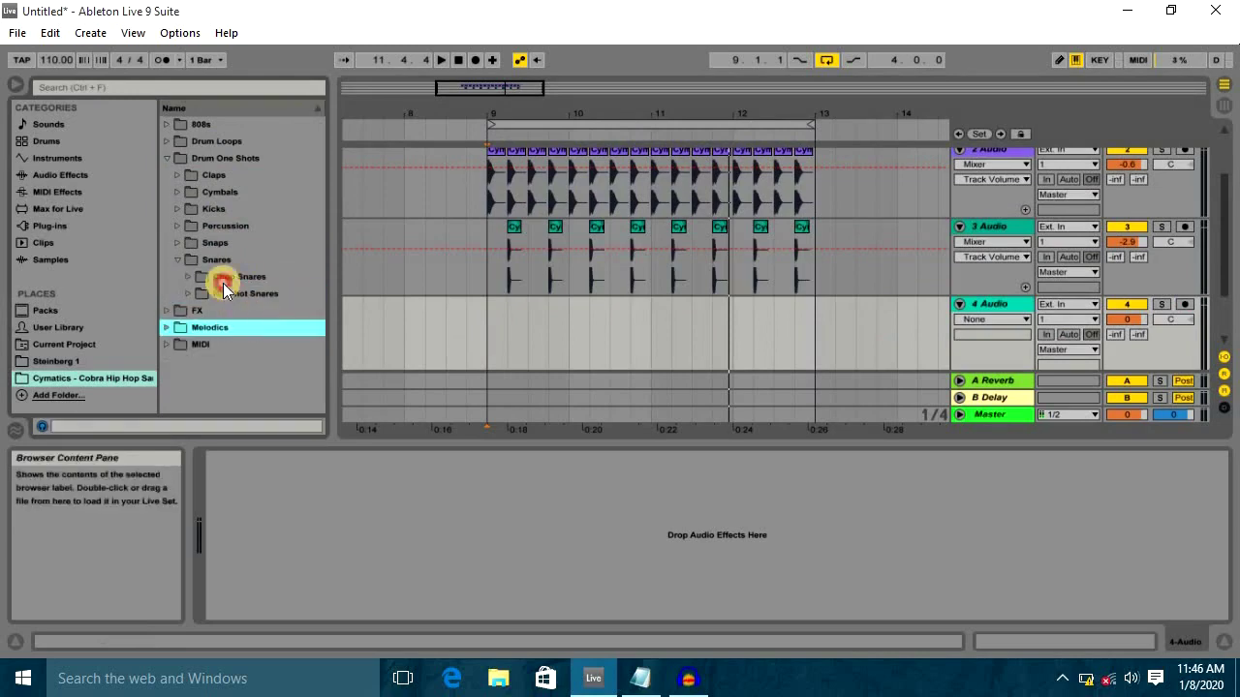
Expand the Chop Snares folder and place its fourth sample on 4 Audio at 9.1.3
click(223, 279)
click(237, 306)
scroll(238, 232, down, 2)
drag(241, 243, 508, 287)
drag(492, 110, 560, 314)
Play the first bar from 9.1.1 with the new snare and stop playback
click(461, 341)
key(space)
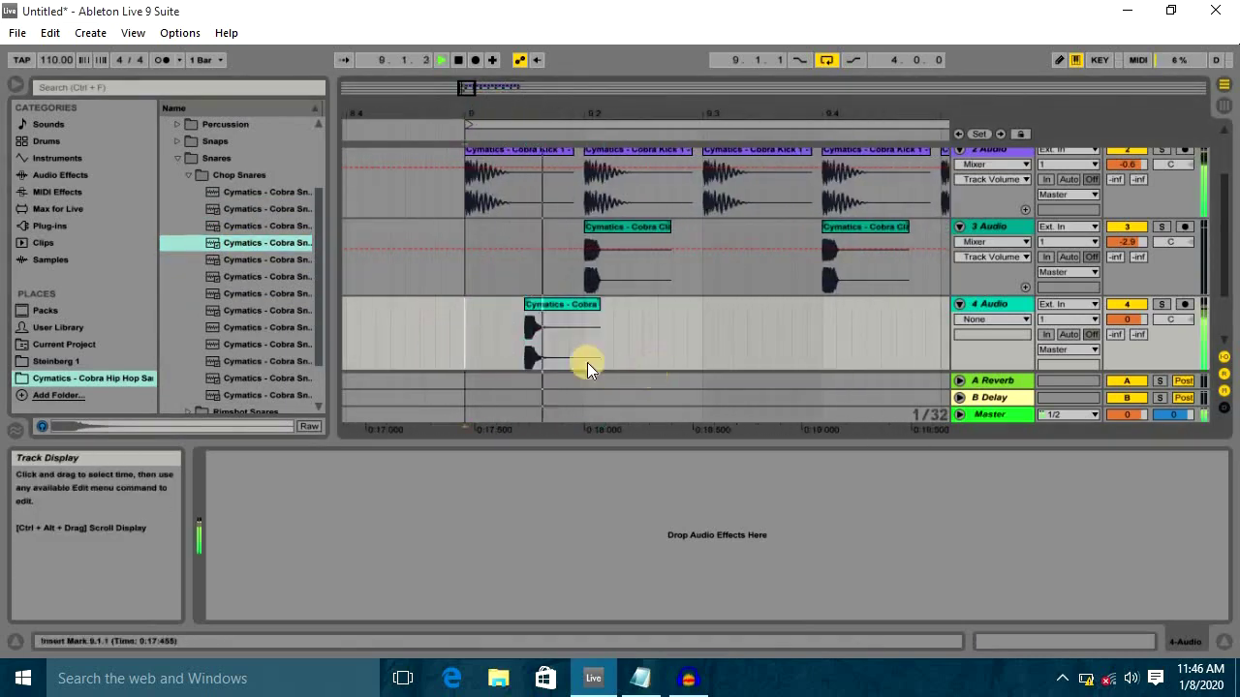
drag(462, 342, 821, 338)
key(space)
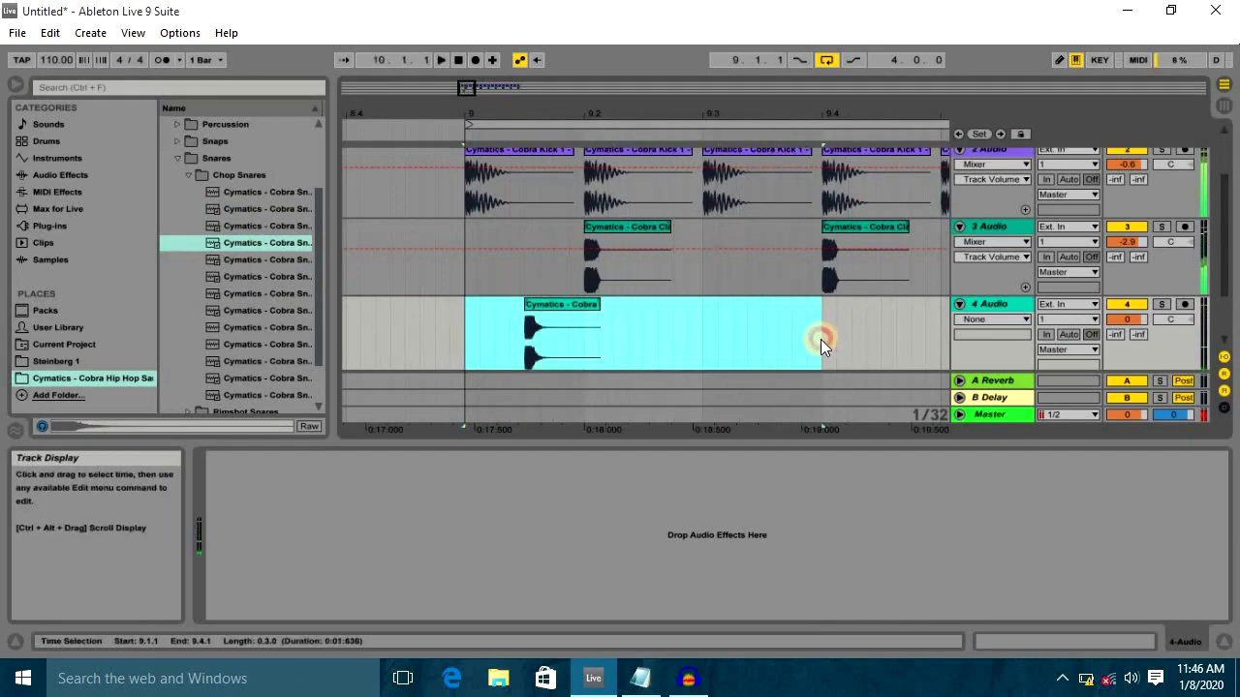
Duplicate the 4 Audio bar from 9.1.1 to 10.1.1 so the snare repeats in every bar up to bar 13
drag(939, 351, 463, 281)
key(ctrl+d)
drag(541, 108, 542, 108)
key(ctrl+d)
key(ctrl+d)
Play the beat from 9.1.1 and lower the volume of 4 Audio to -5.2
click(672, 265)
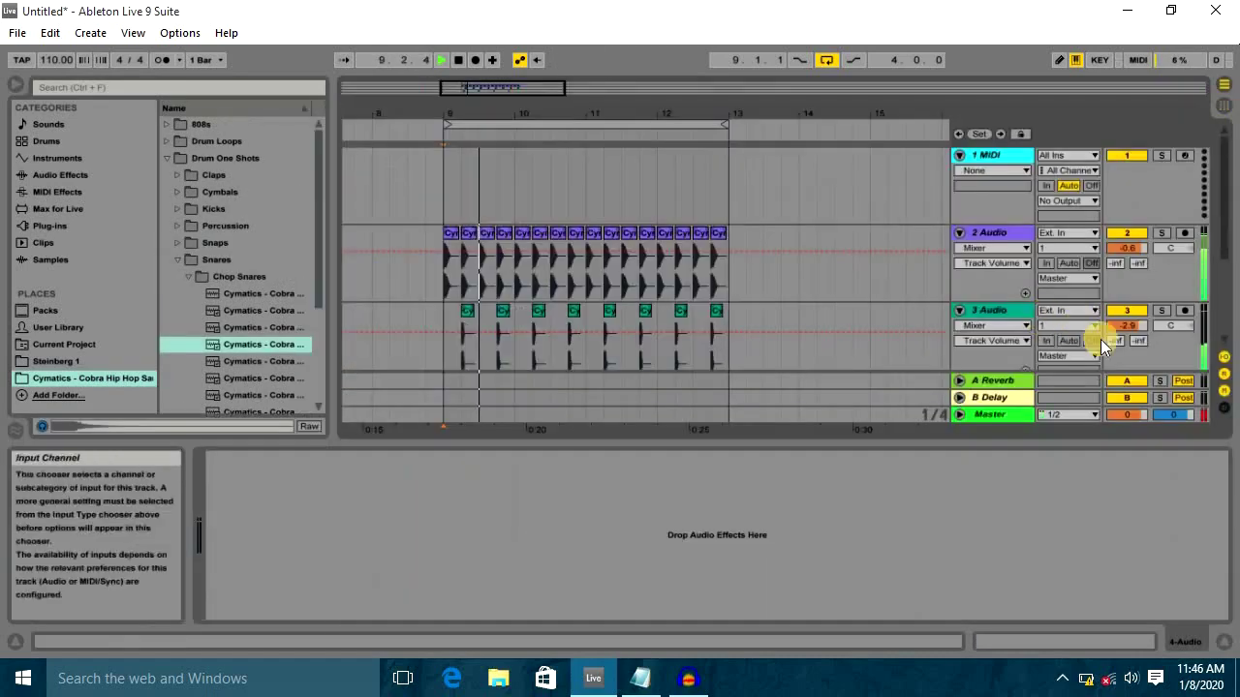
scroll(984, 290, down, 3)
drag(1128, 242, 1129, 245)
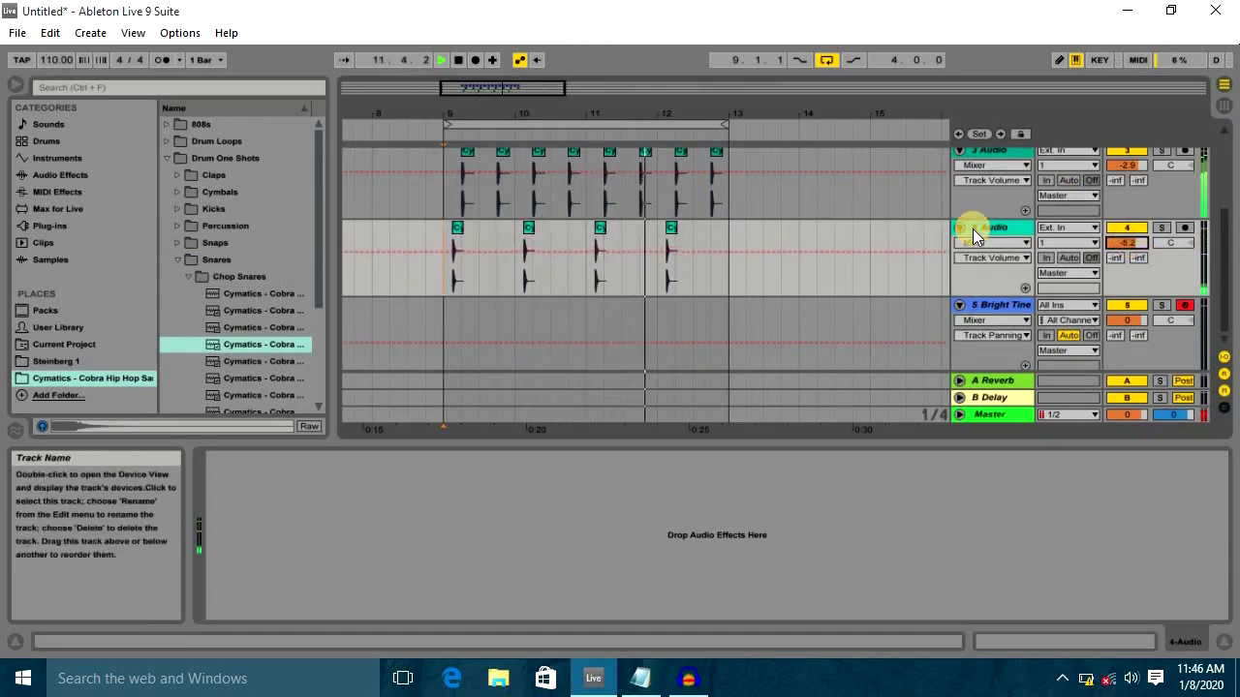
Insert an audio track below 4 Audio, stop playback, and preview samples in the Rimshot Snares folder
key(ctrl+t)
key(space)
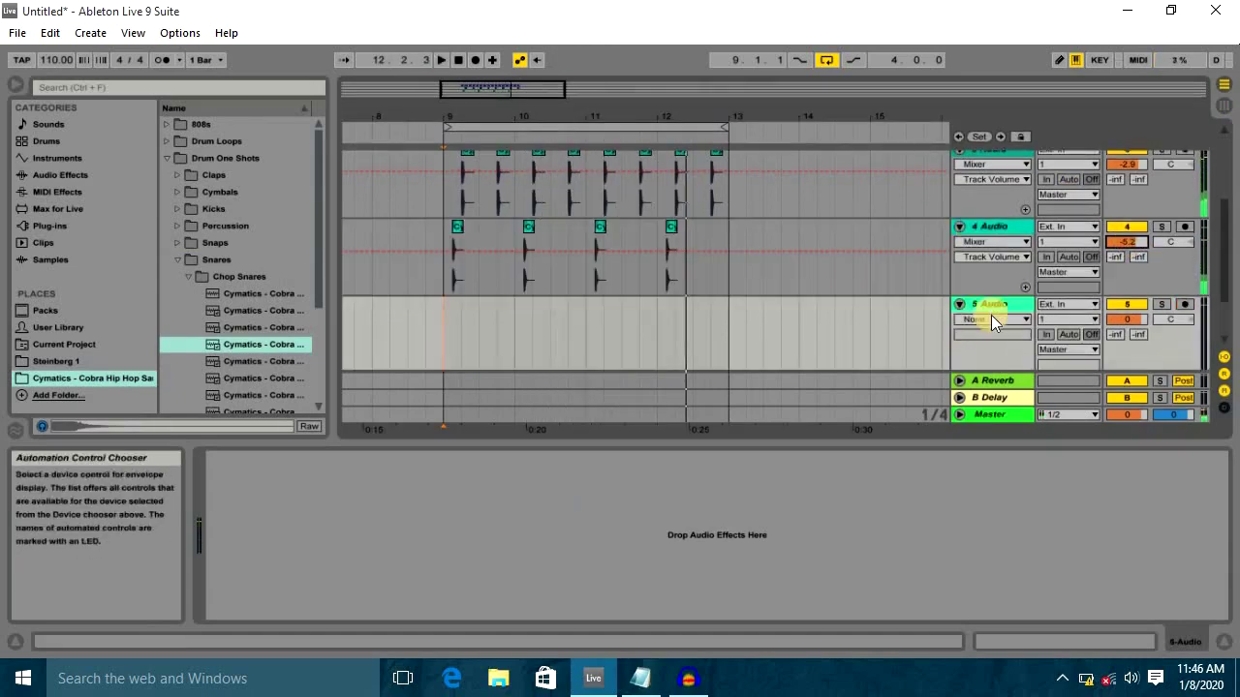
double_click(252, 281)
click(255, 296)
click(266, 316)
scroll(248, 271, down, 3)
click(271, 247)
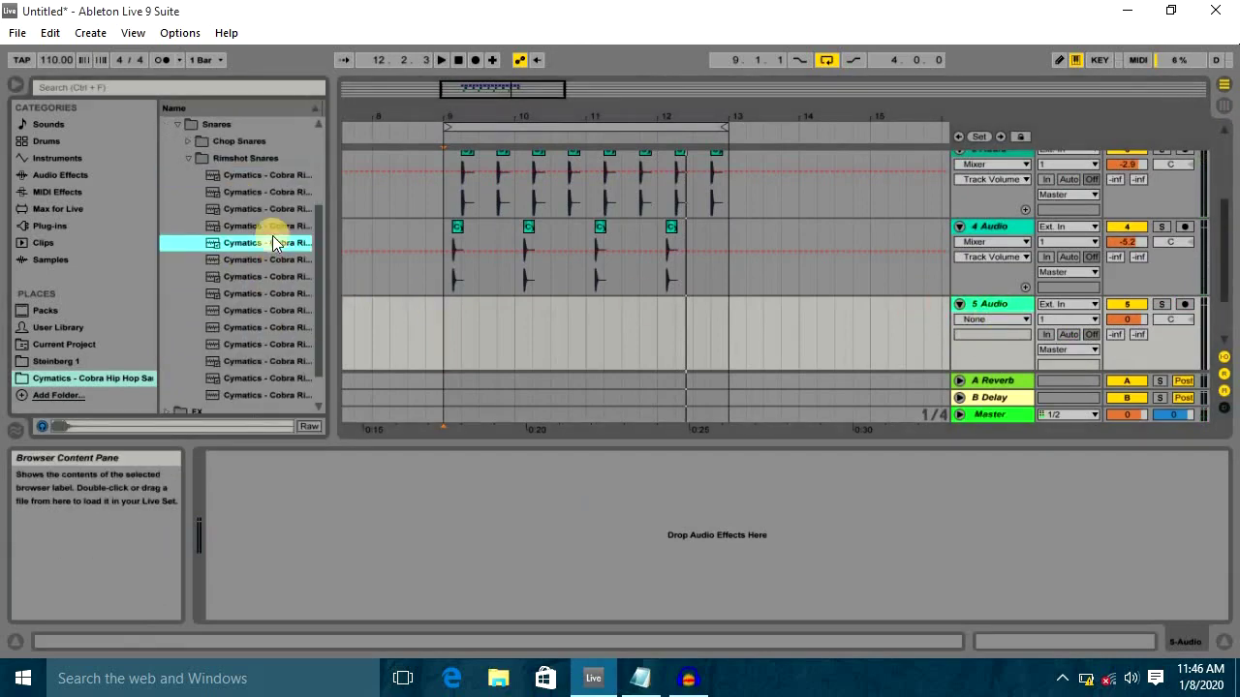
Place the fifth Rimshot Snares sample on 5 Audio and shift it to 9.2.3
drag(270, 247, 449, 326)
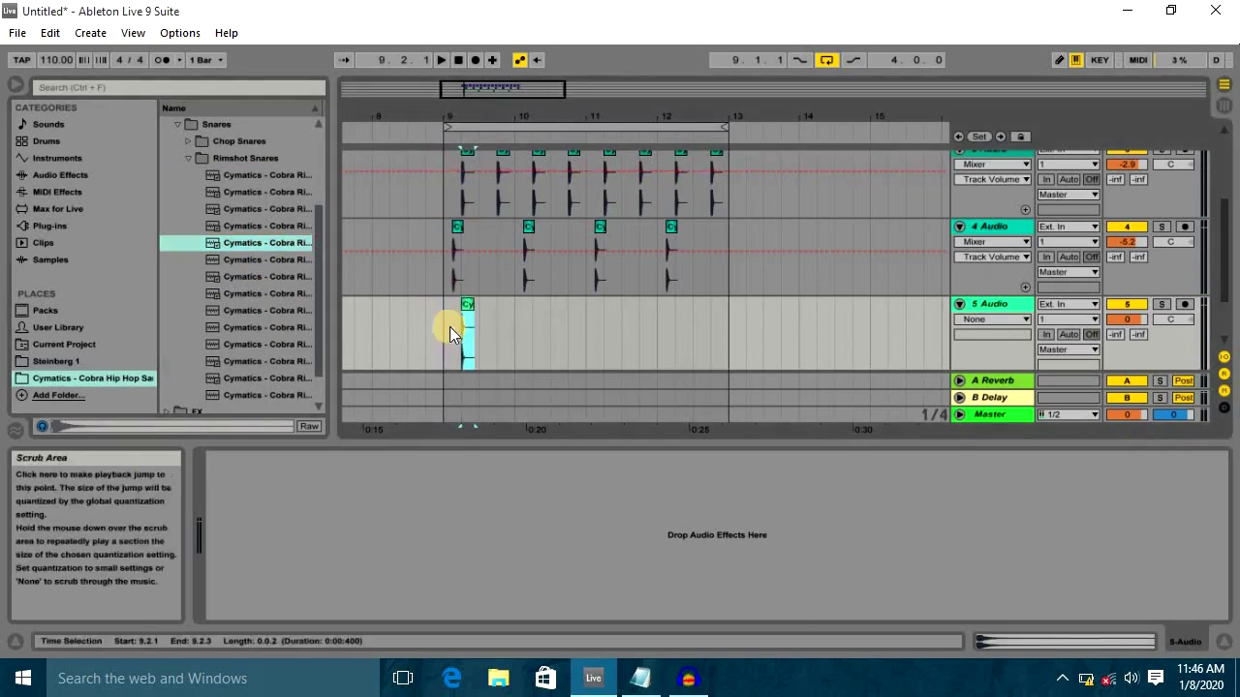
drag(452, 115, 505, 308)
key(Right)
Play from 9.1.1, duplicate the 5 Audio bar from 9.1.1 to 10.1.1 across the loop to bar 13, and stop playback
click(421, 325)
key(space)
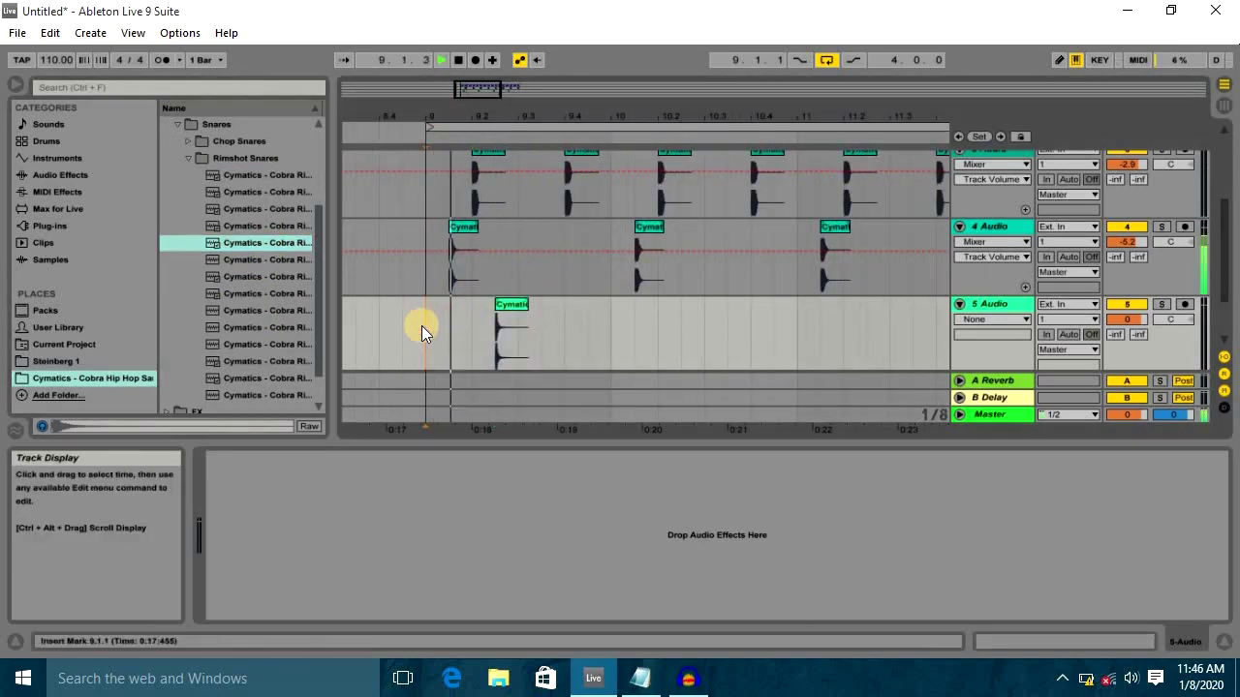
drag(421, 325, 610, 348)
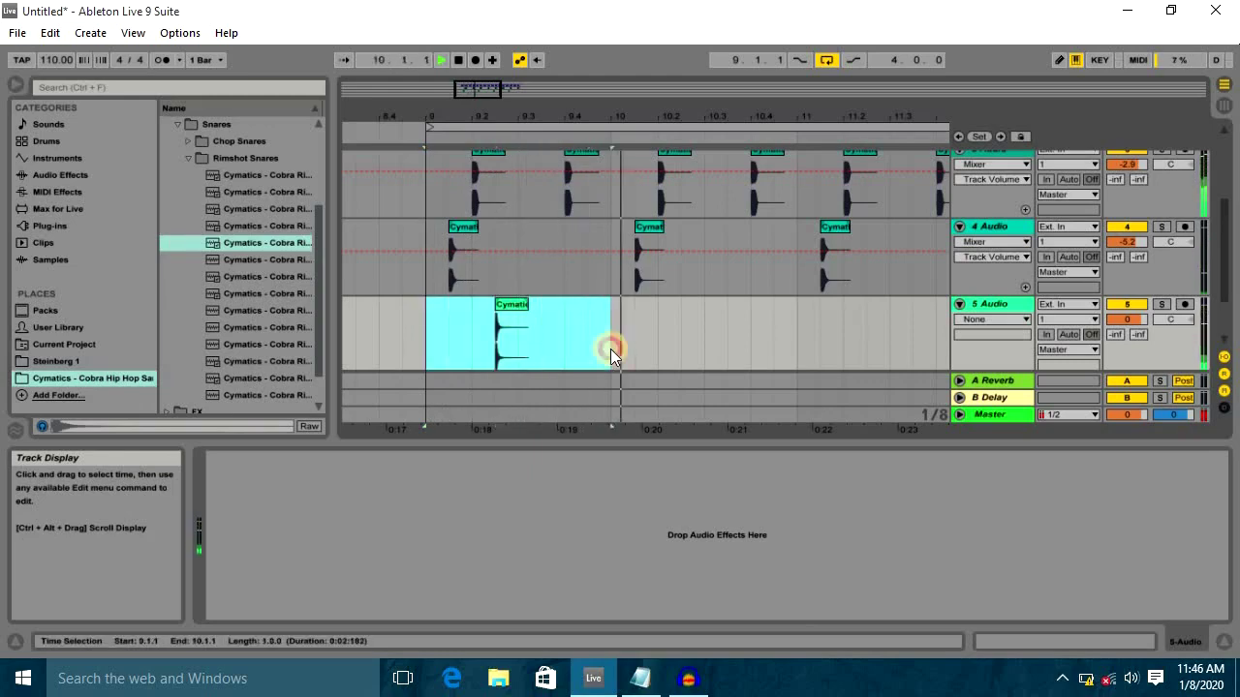
key(ctrl+d)
key(ctrl+d)
drag(609, 100, 615, 113)
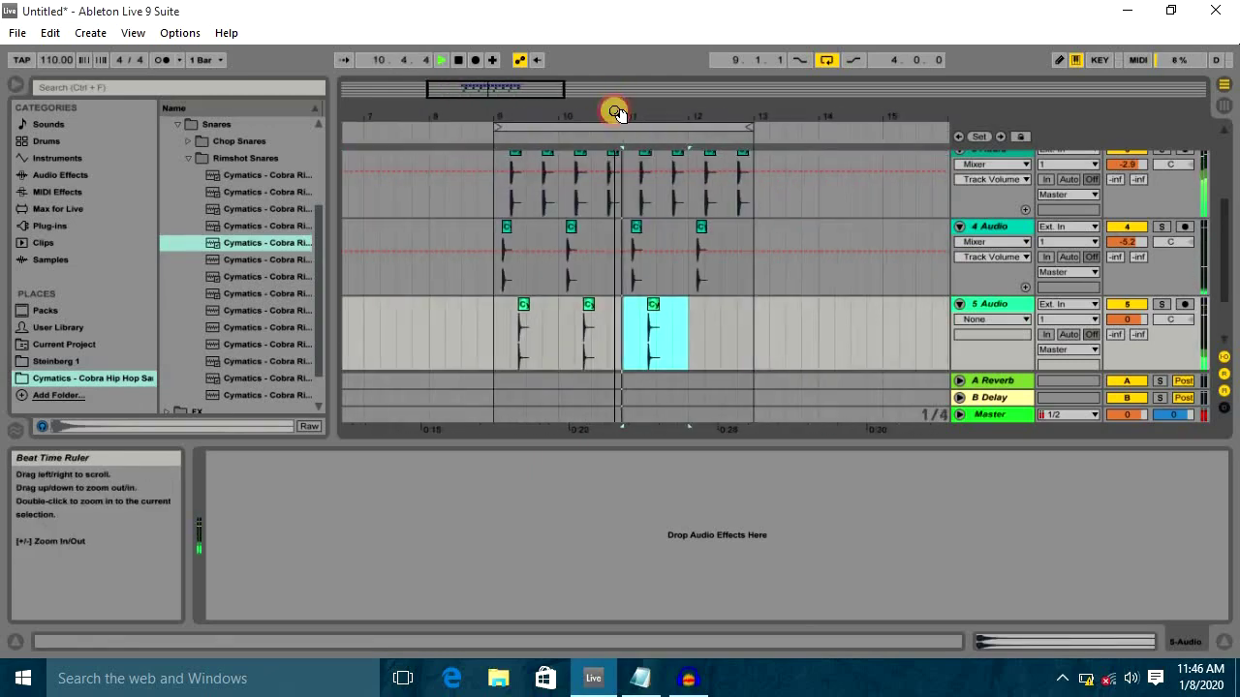
key(ctrl+d)
key(space)
Set the 5 Audio track's volume to -1.9 and its panning to 47R
click(996, 305)
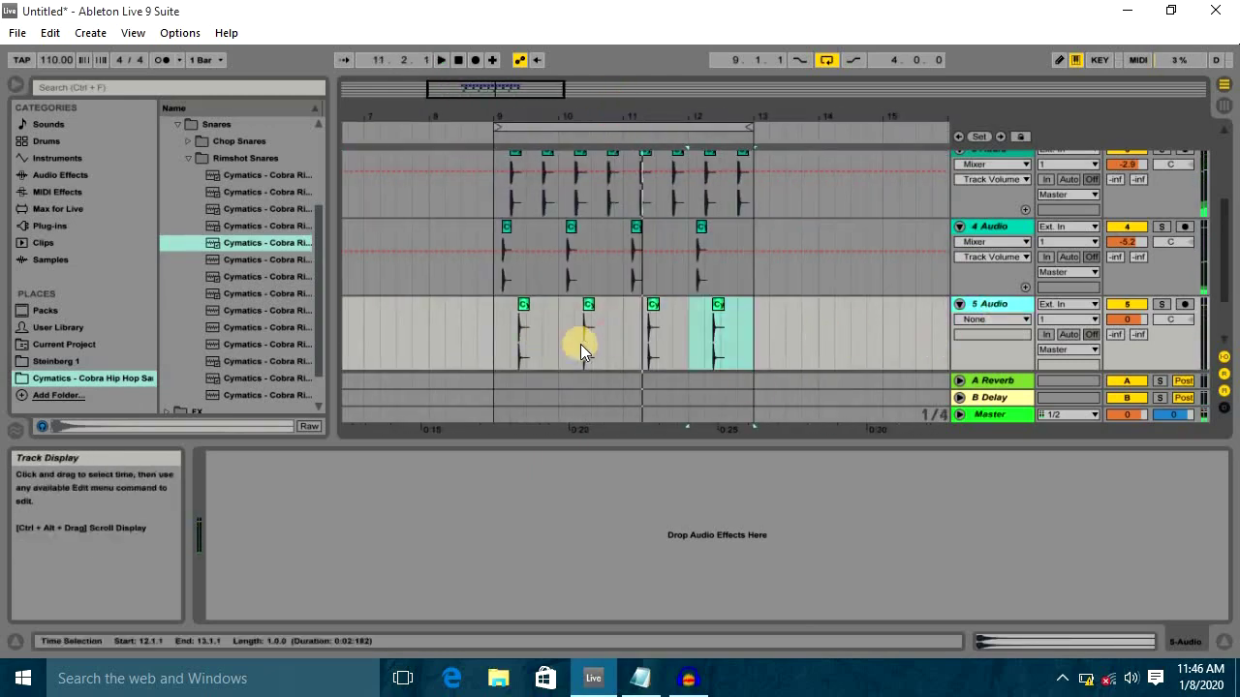
click(724, 332)
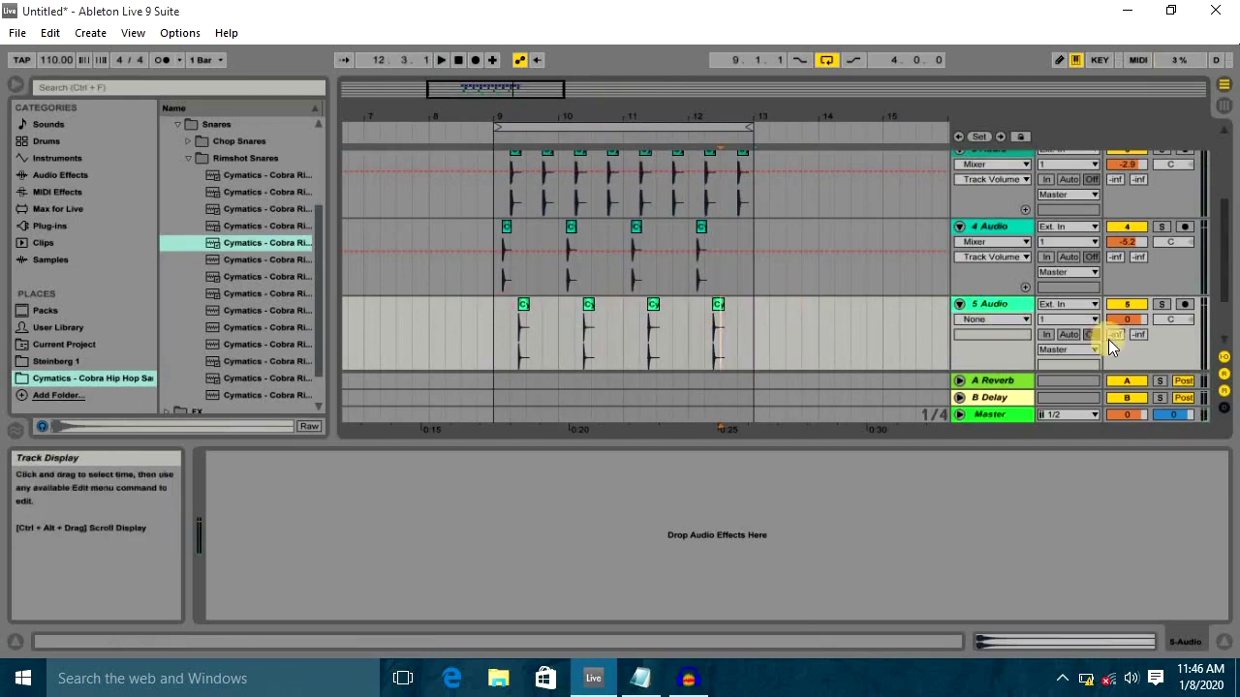
drag(1139, 315, 1191, 357)
Play the beat from 9.1.1, lower the 5 Audio volume to -3.1, and stop playback
click(498, 346)
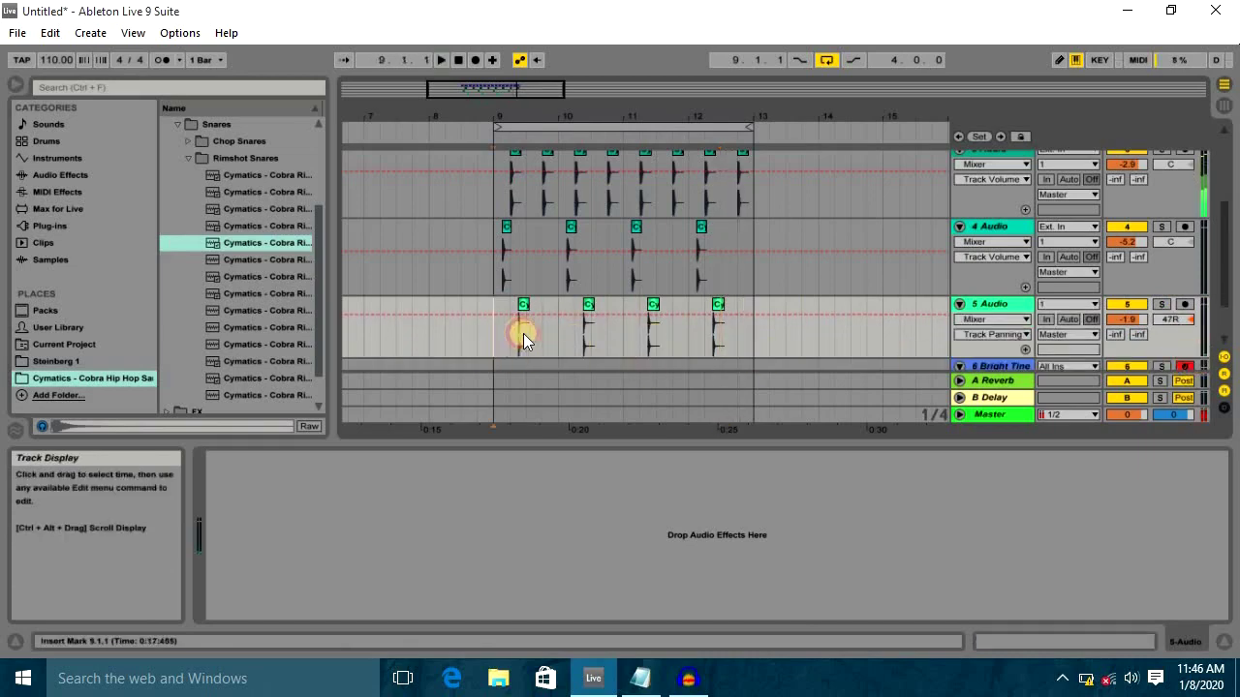
key(space)
scroll(651, 322, down, 2)
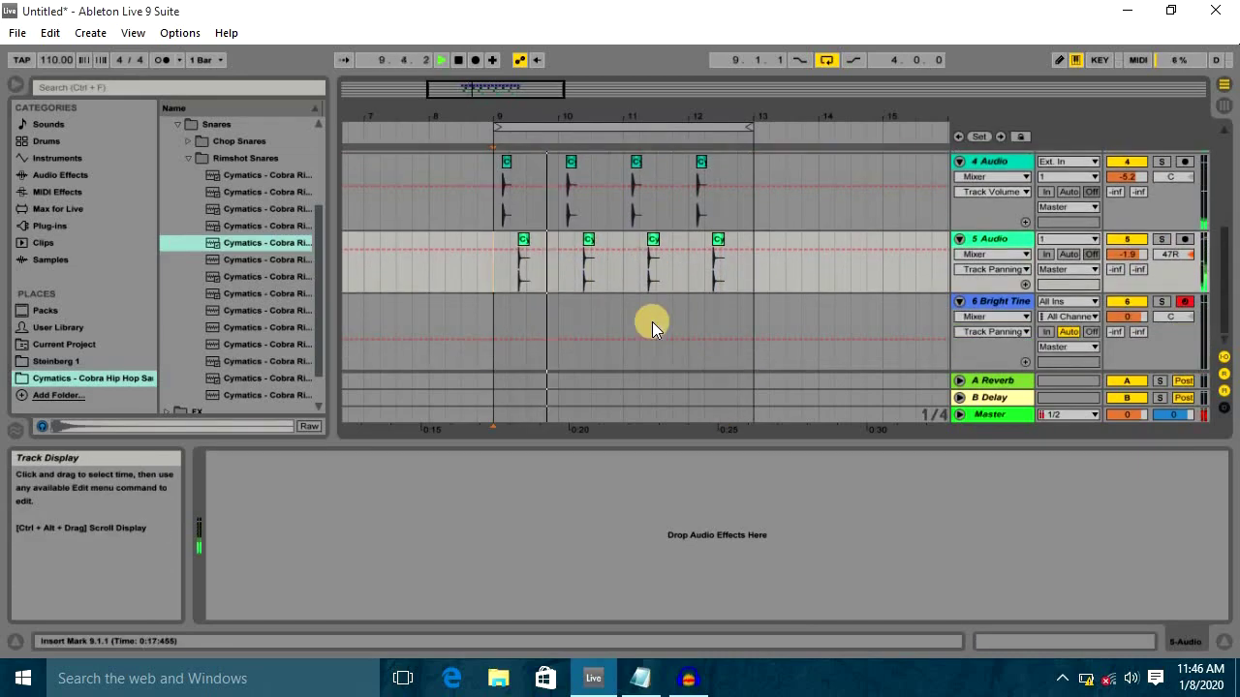
click(1137, 253)
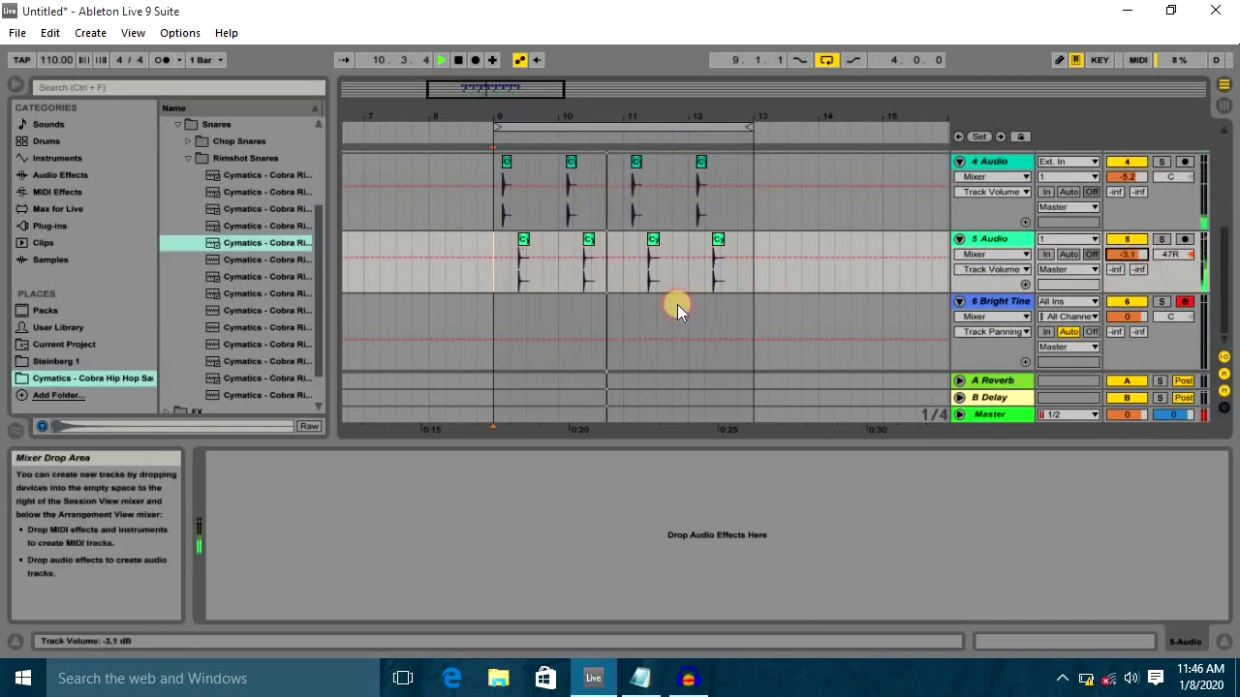
scroll(620, 312, up, 3)
scroll(626, 312, down, 3)
key(space)
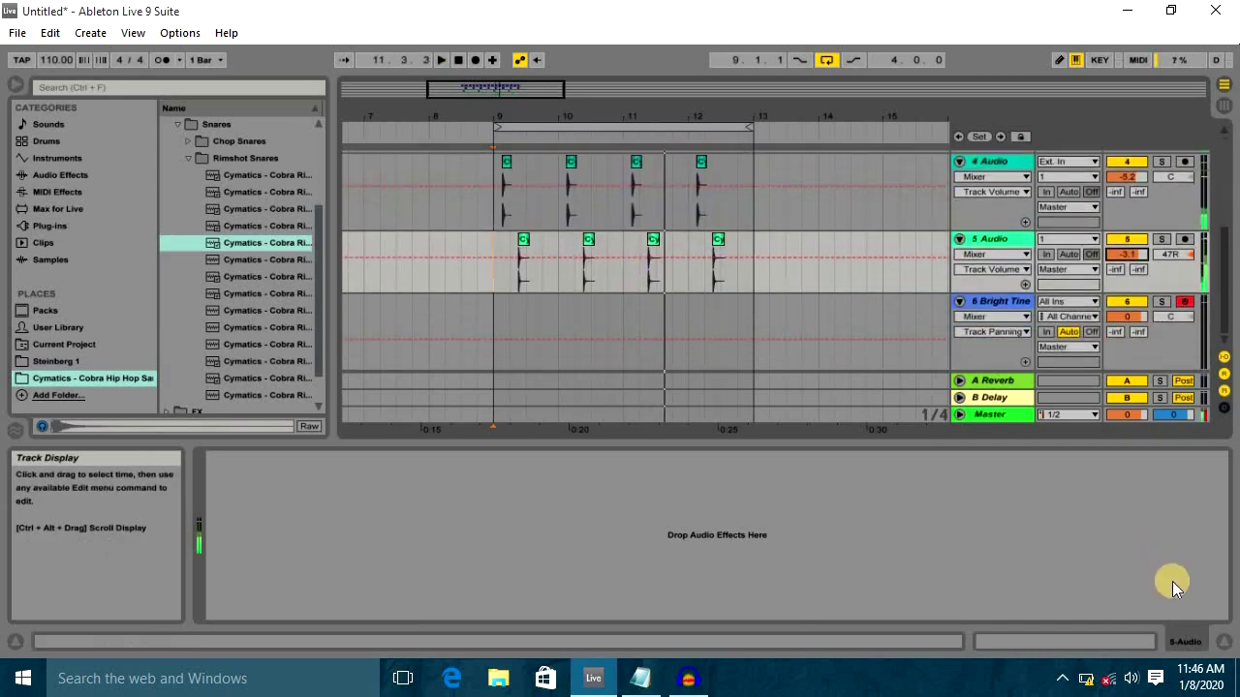
Hide the device detail view to give the arrangement tracks the full height
click(1223, 641)
scroll(595, 248, up, 1)
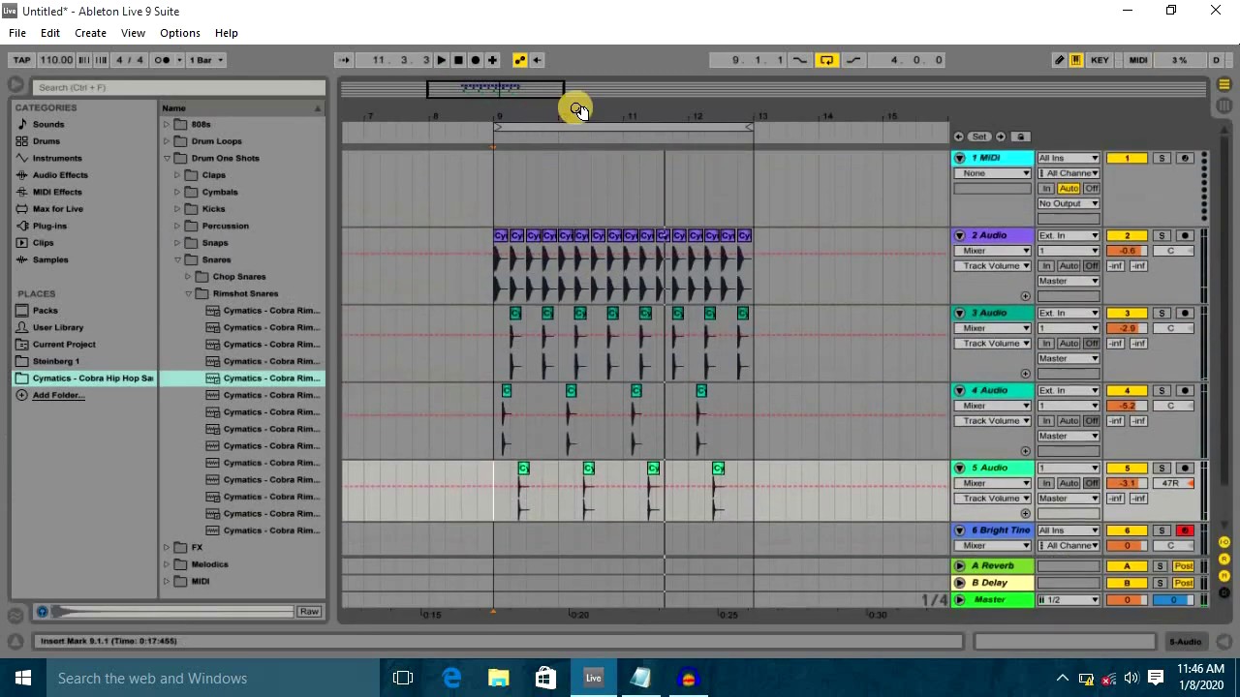
drag(603, 118, 388, 211)
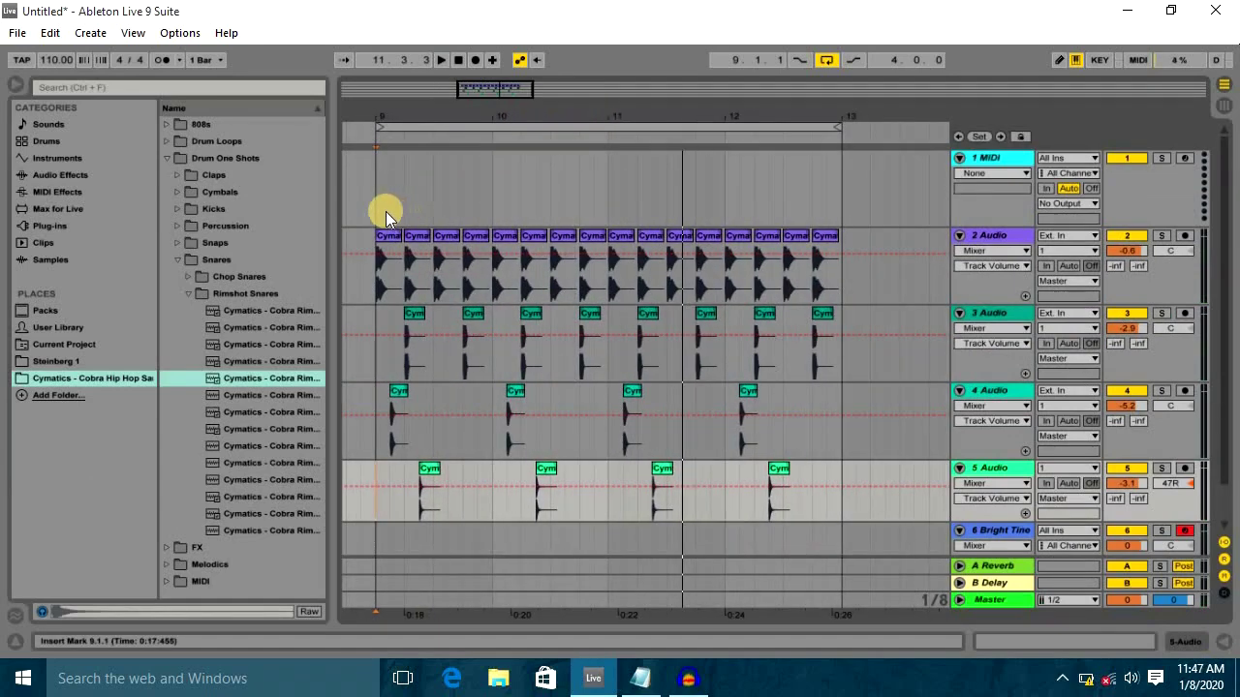
Play the full drum pattern briefly from 9.1.1 and stop playback
click(384, 211)
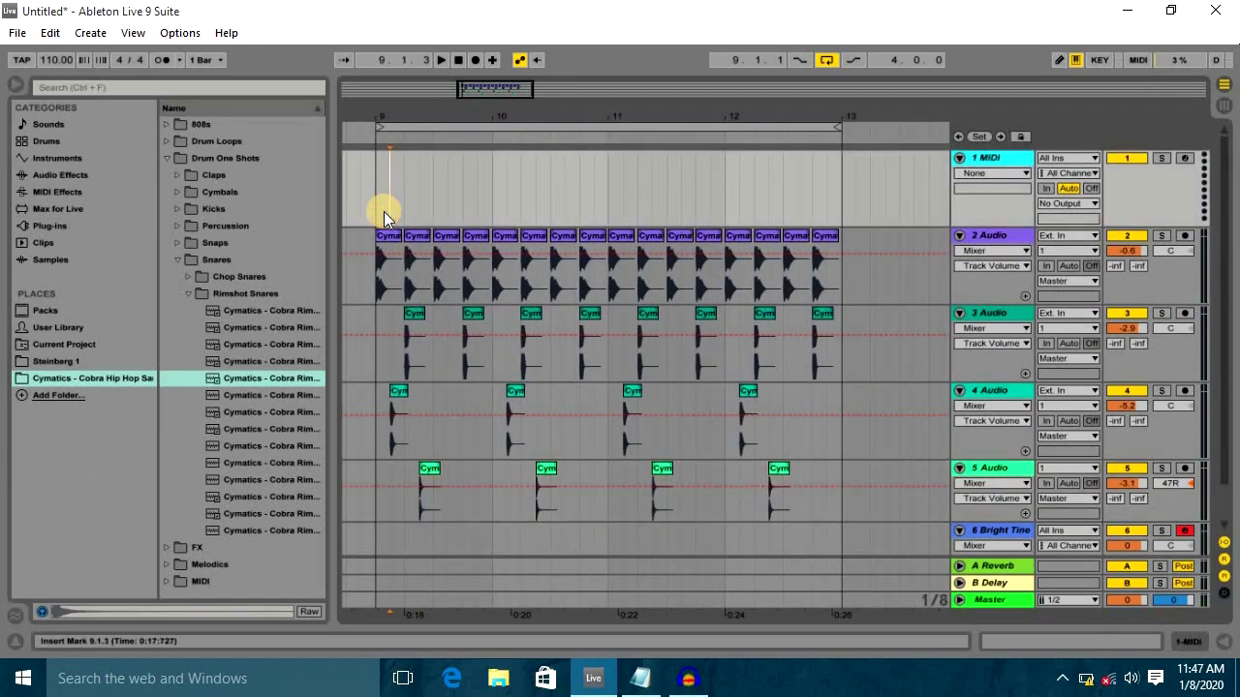
click(377, 201)
key(space)
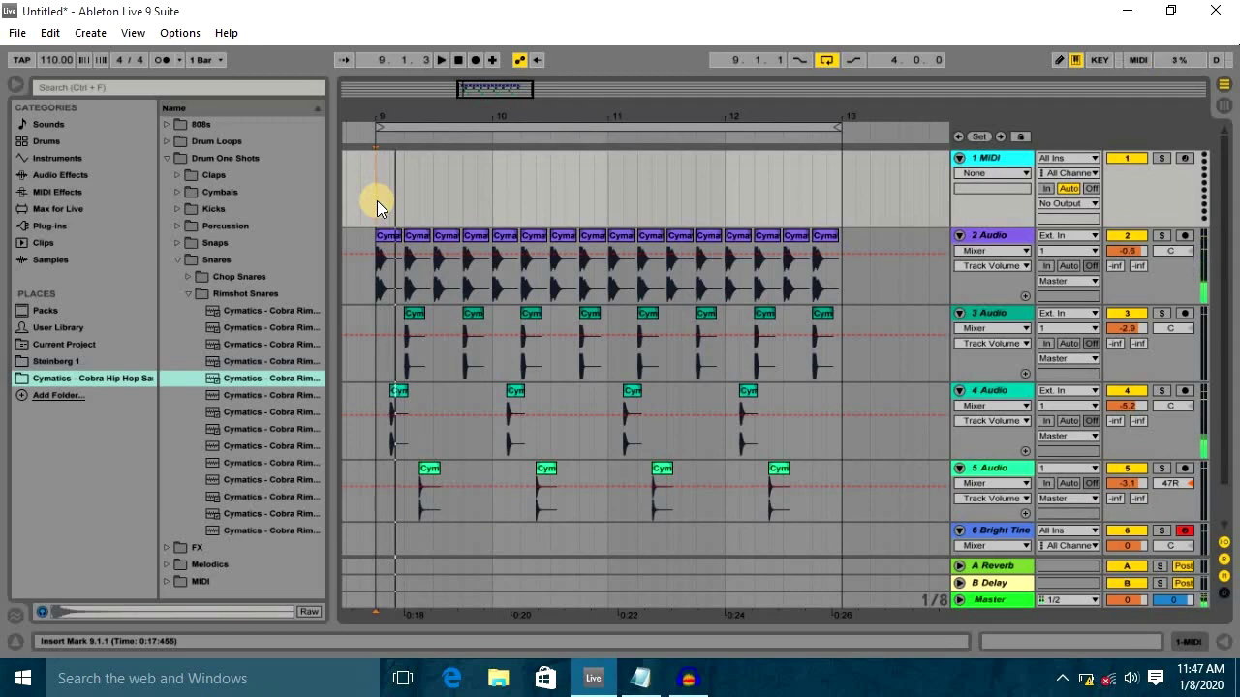
click(966, 172)
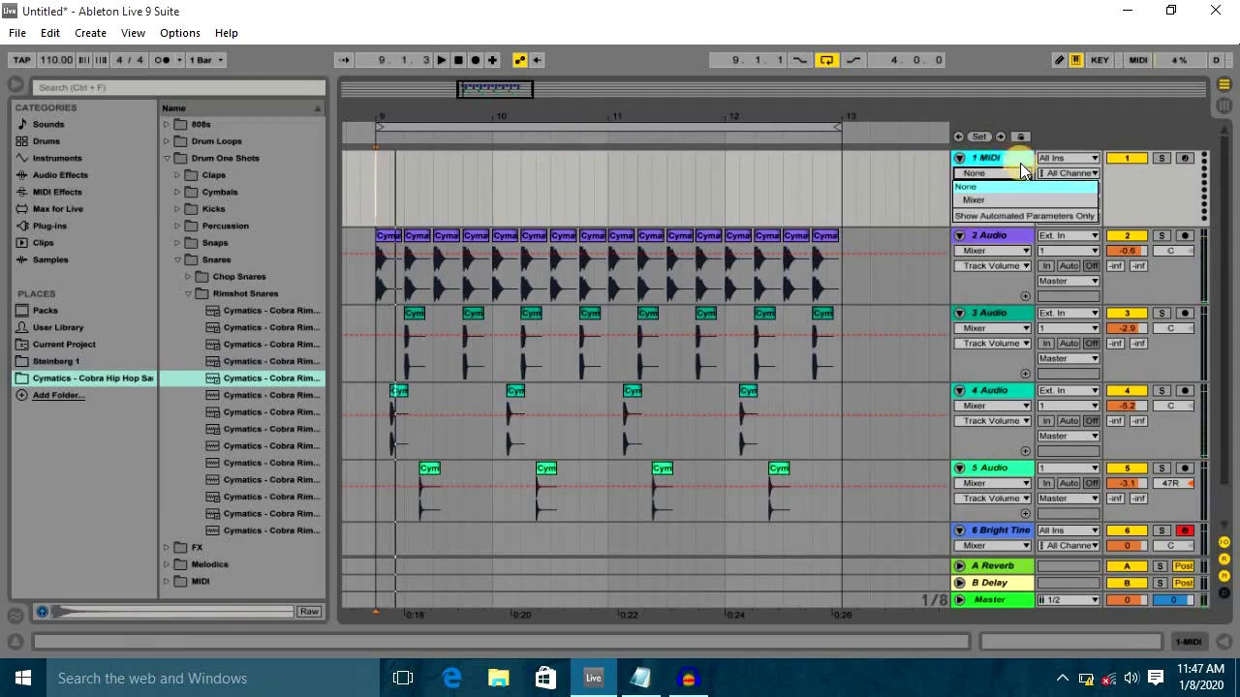
click(924, 211)
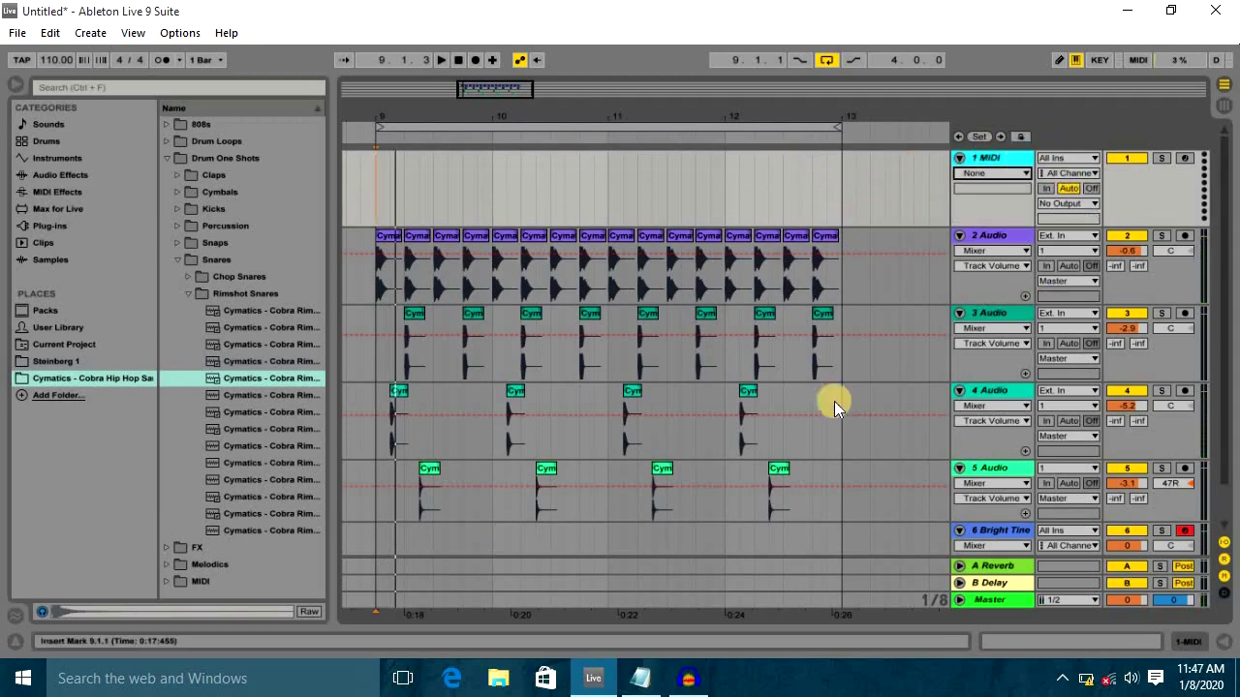
Insert a new MIDI track below 5 Audio
scroll(801, 392, down, 2)
click(856, 456)
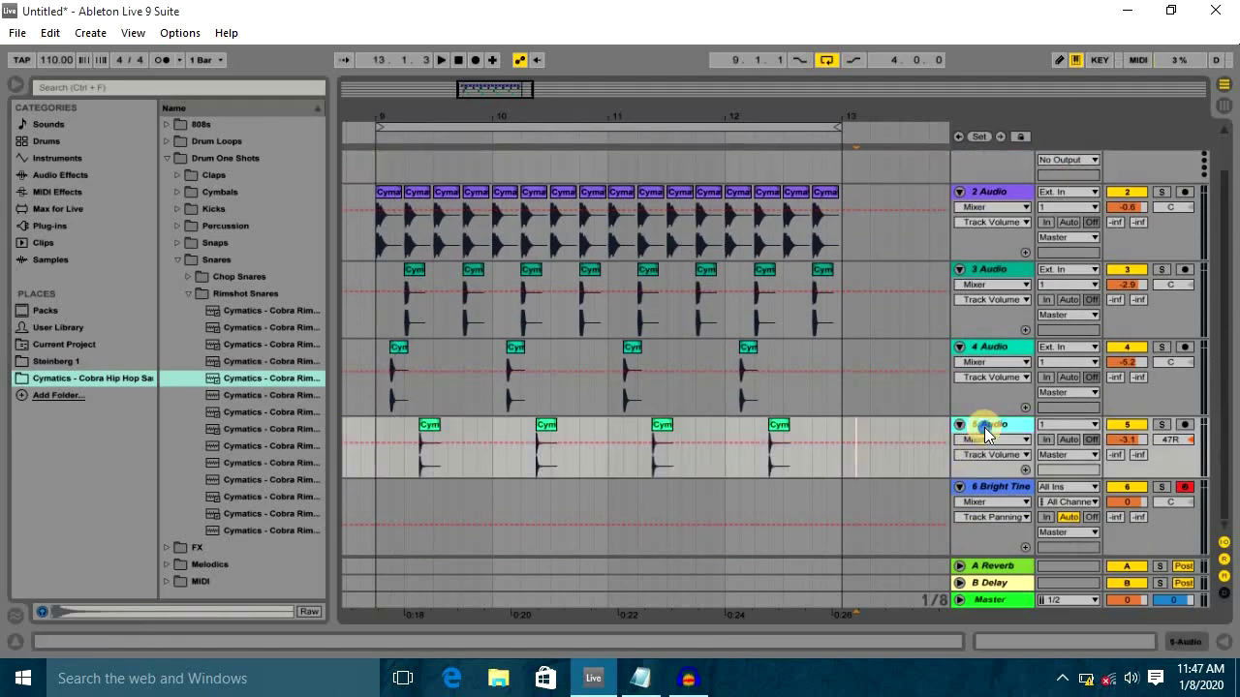
right_click(983, 427)
click(869, 400)
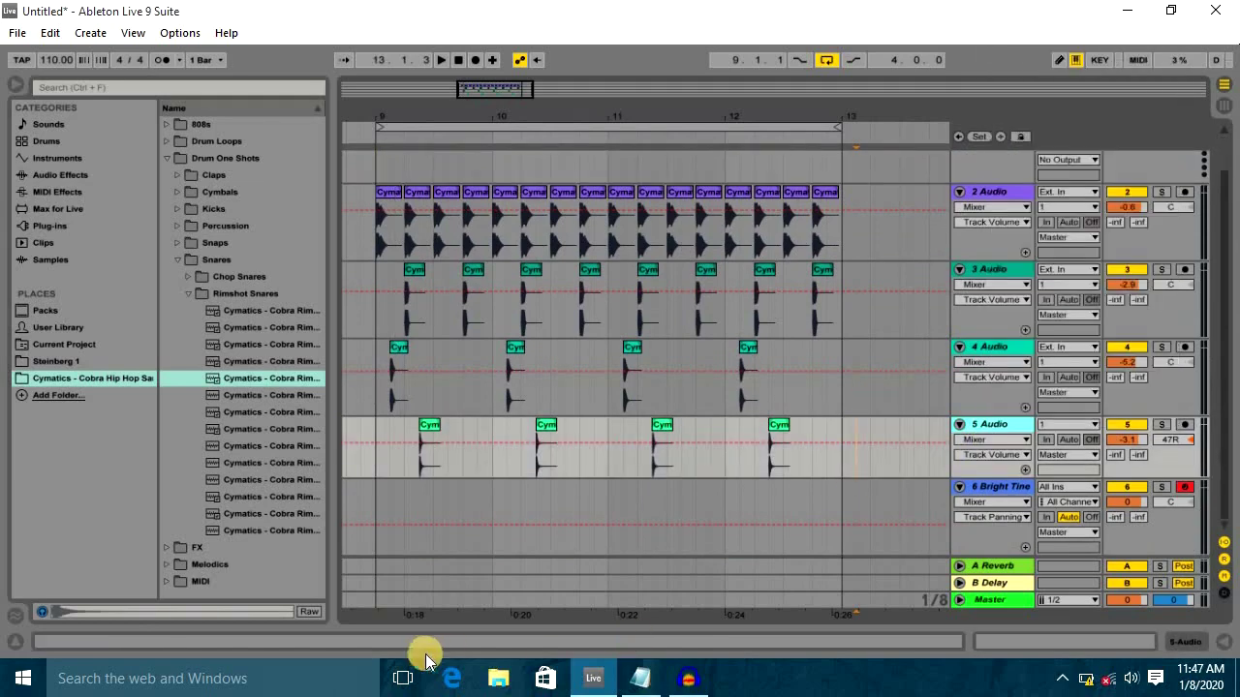
key(ctrl+shift+t)
Show the Instruments category in the browser
scroll(594, 370, down, 3)
mouse_move(291, 379)
mouse_down()
mouse_move(482, 454)
mouse_move(304, 383)
mouse_move(271, 249)
mouse_move(536, 113)
mouse_move(204, 160)
mouse_move(655, 379)
mouse_move(258, 324)
mouse_up()
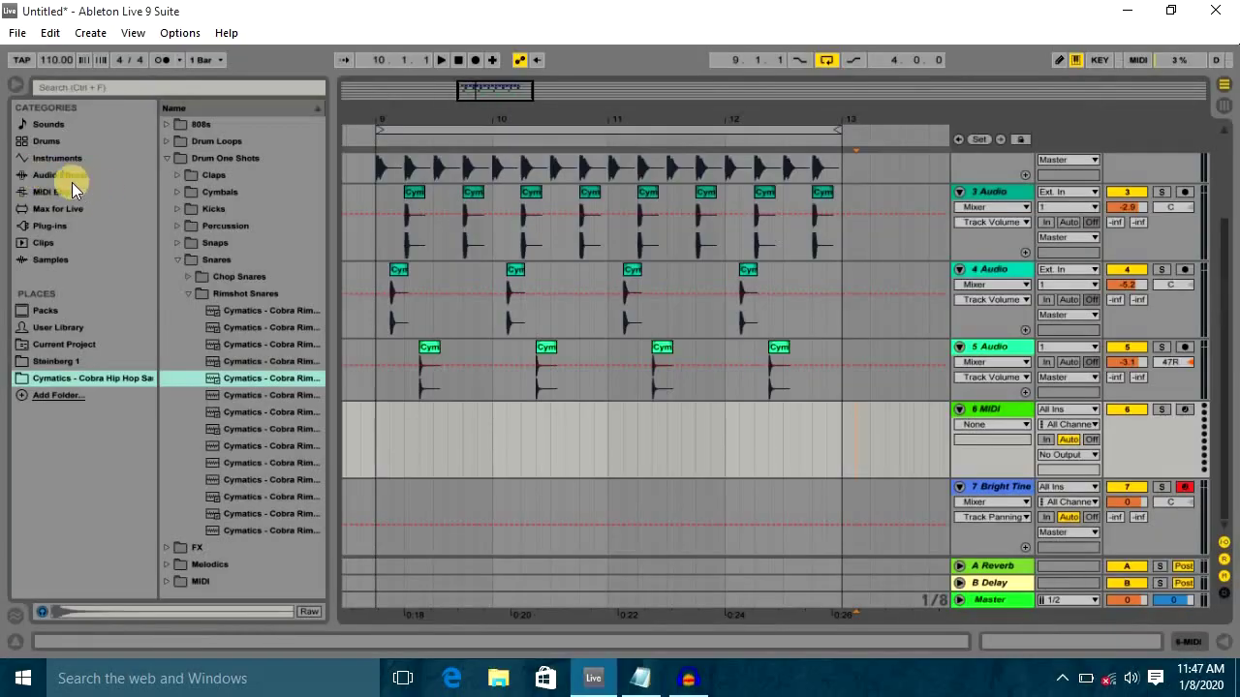
click(49, 159)
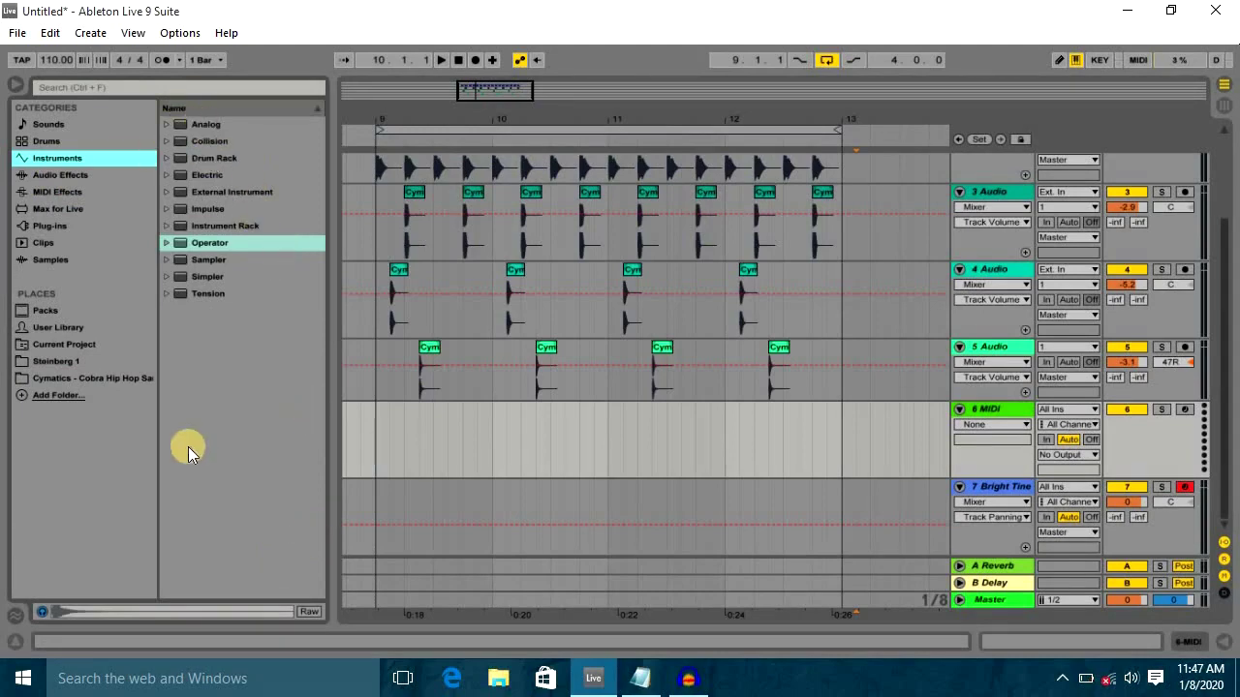
Audition Operator's Piano & Keys presets and load FM Harpsichord onto the 6 MIDI track
click(167, 244)
scroll(199, 328, down, 5)
click(227, 258)
click(193, 328)
click(240, 360)
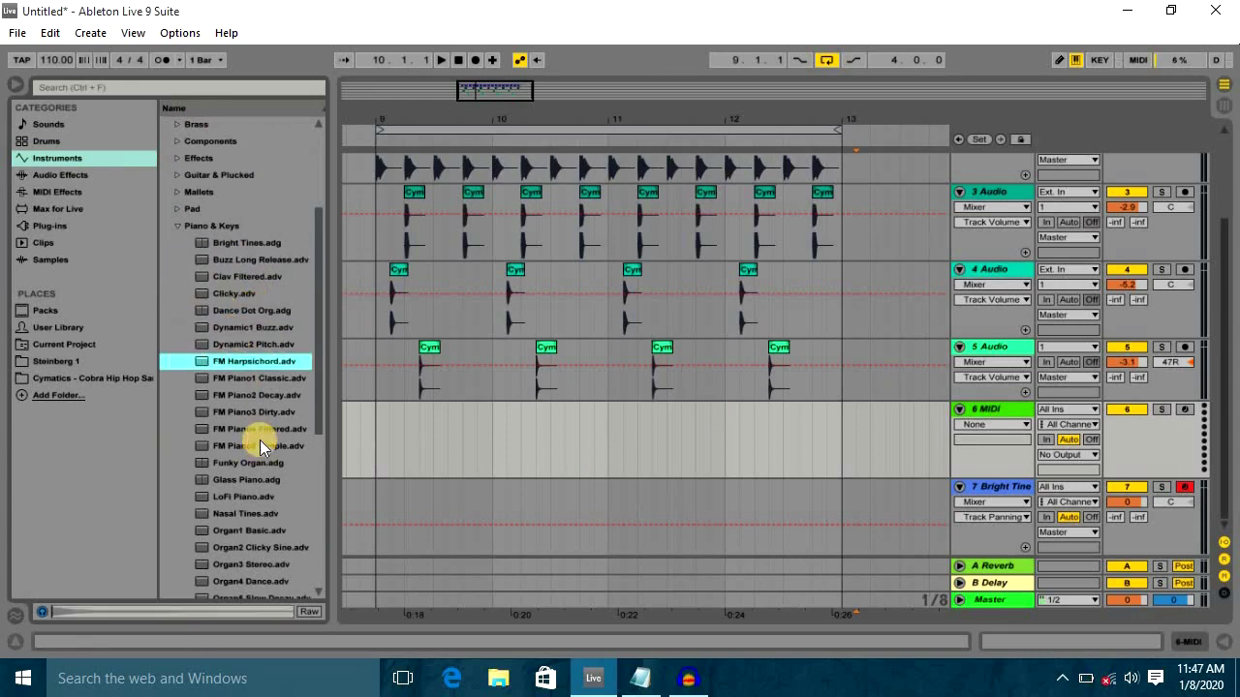
drag(240, 347, 290, 385)
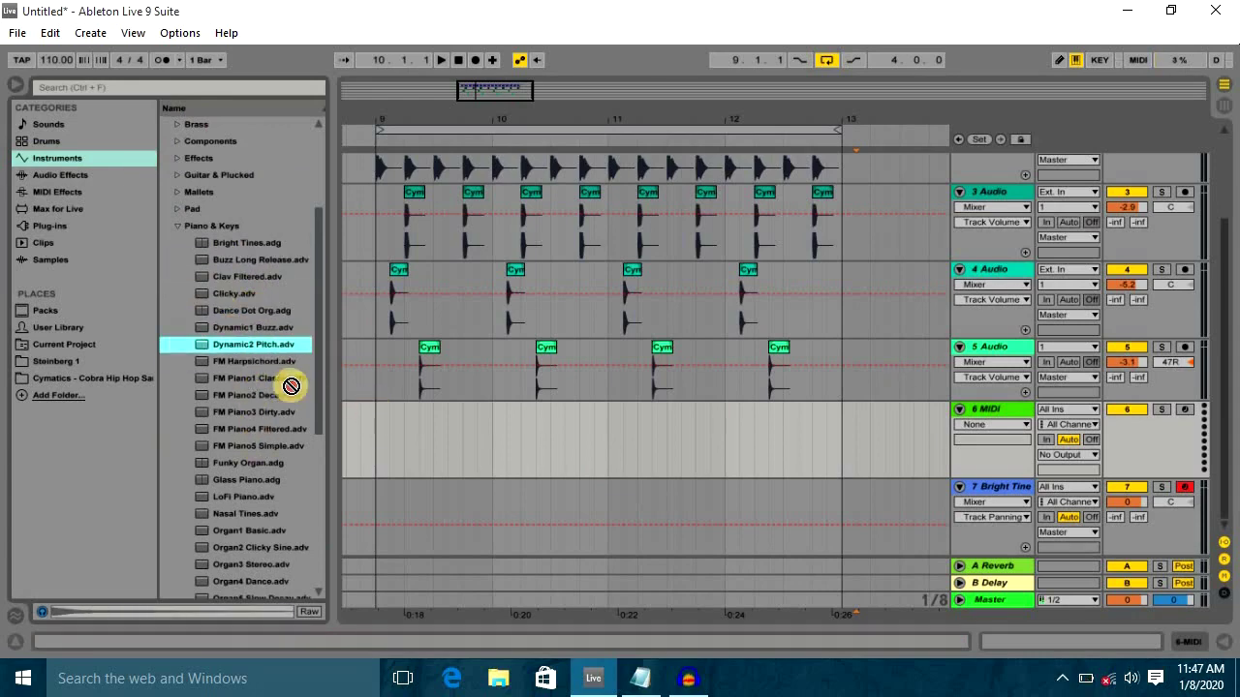
click(244, 364)
click(438, 441)
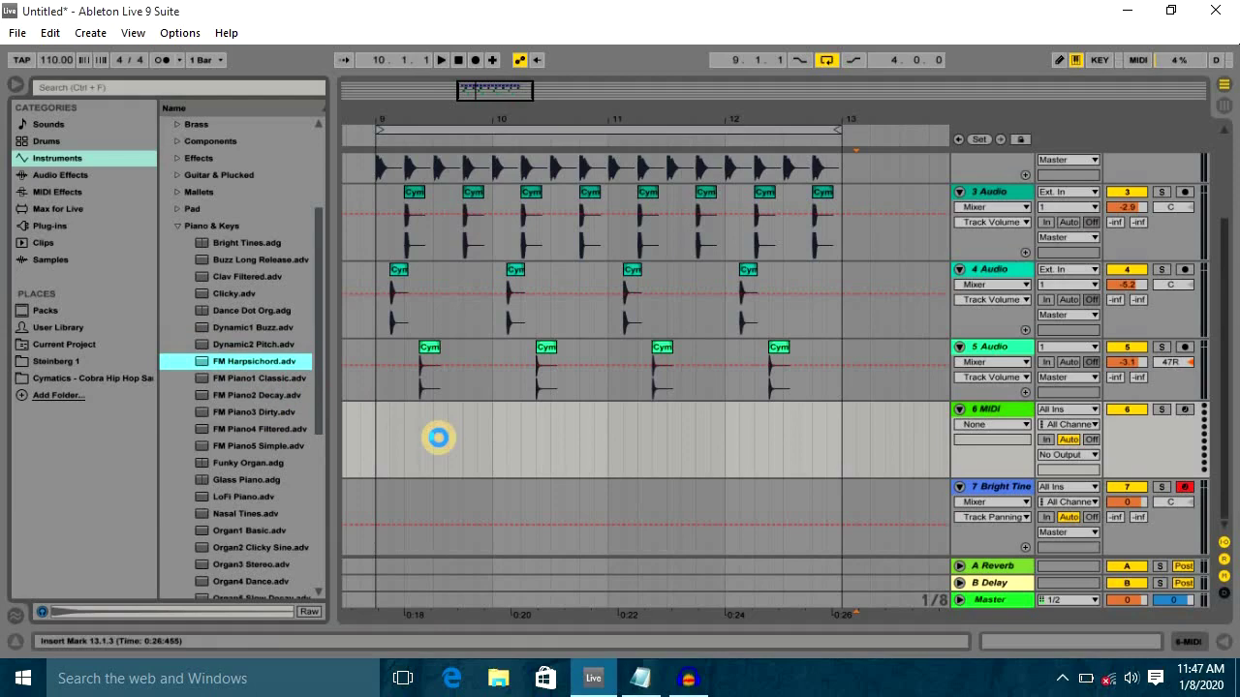
Play a few test notes on the FM Harpsichord instrument
scroll(537, 396, down, 4)
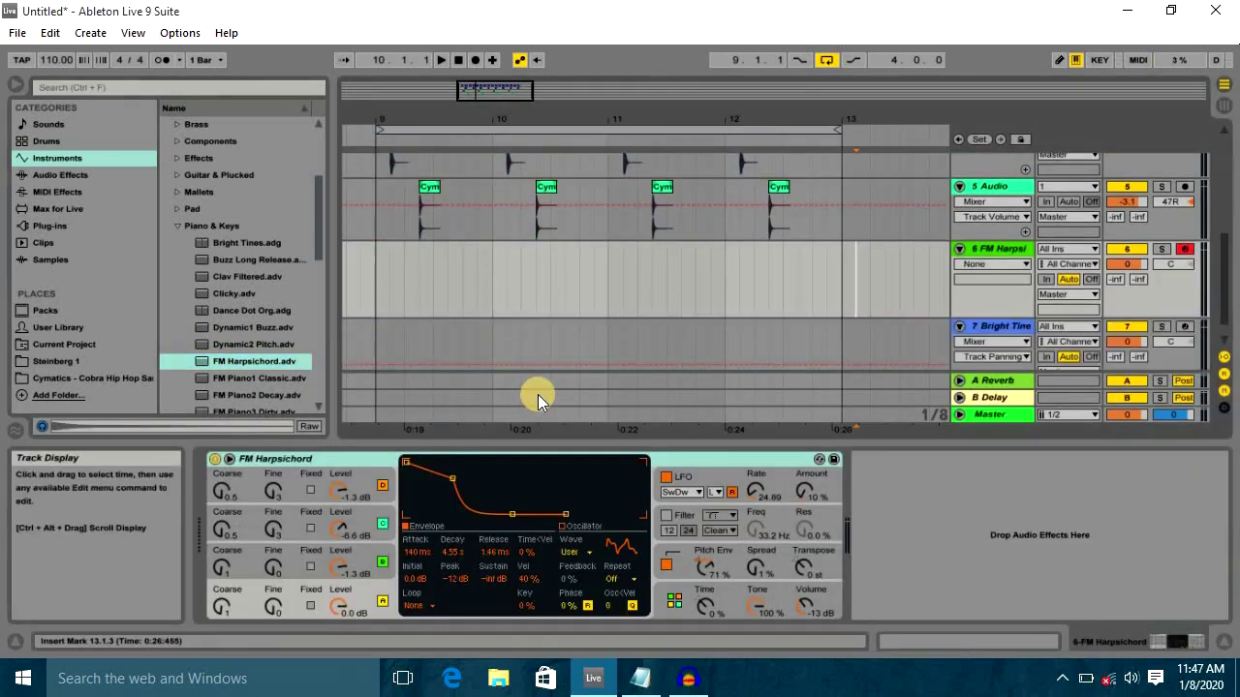
key(a)
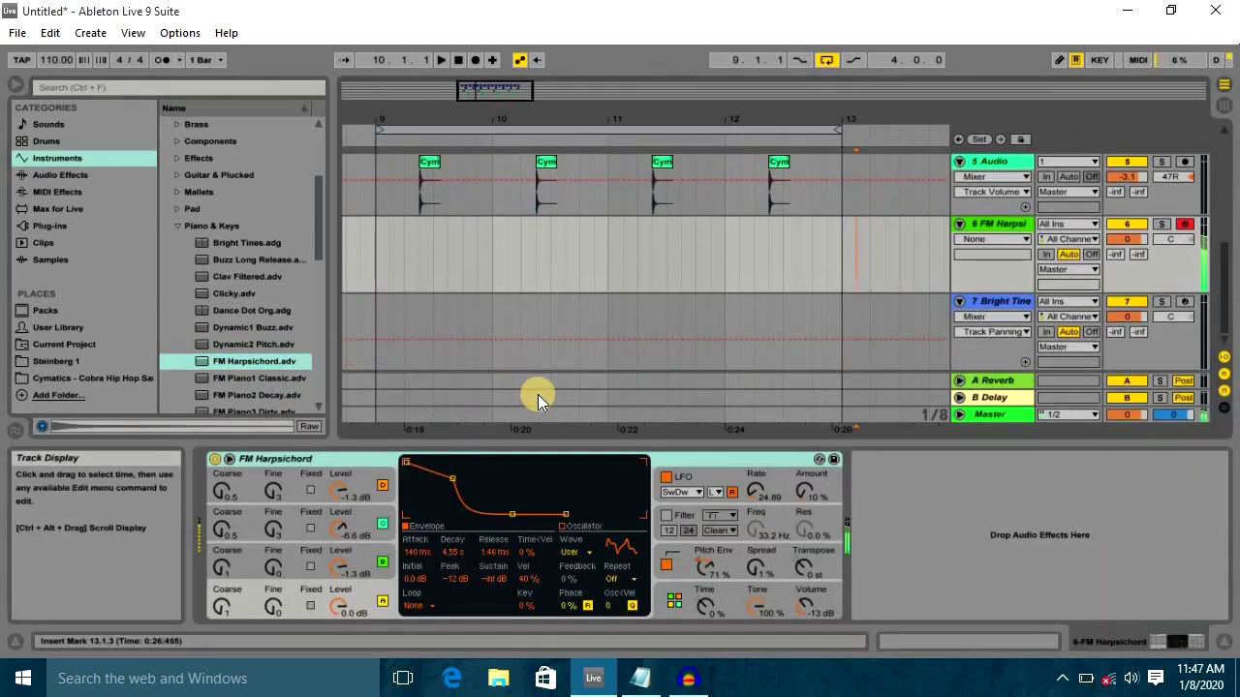
key(a)
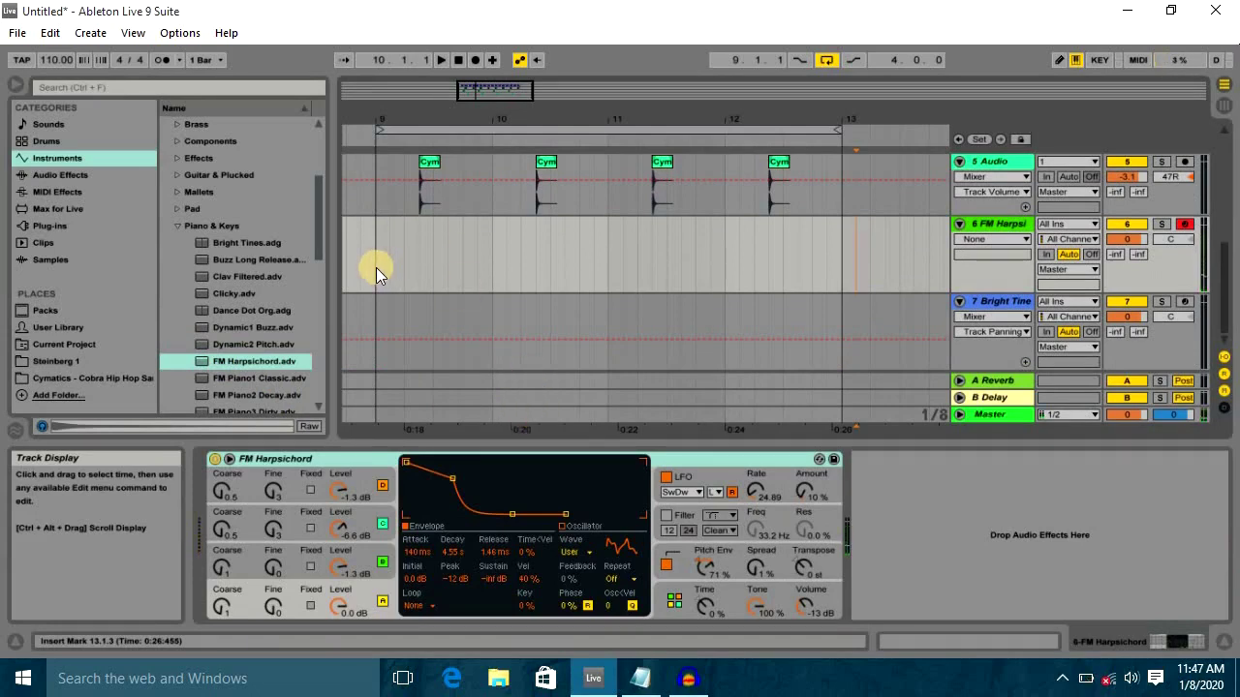
Insert an empty MIDI clip from 9.1.1 to 13.1.1 on the FM Harpsichord track and open its note editor
drag(376, 267, 837, 272)
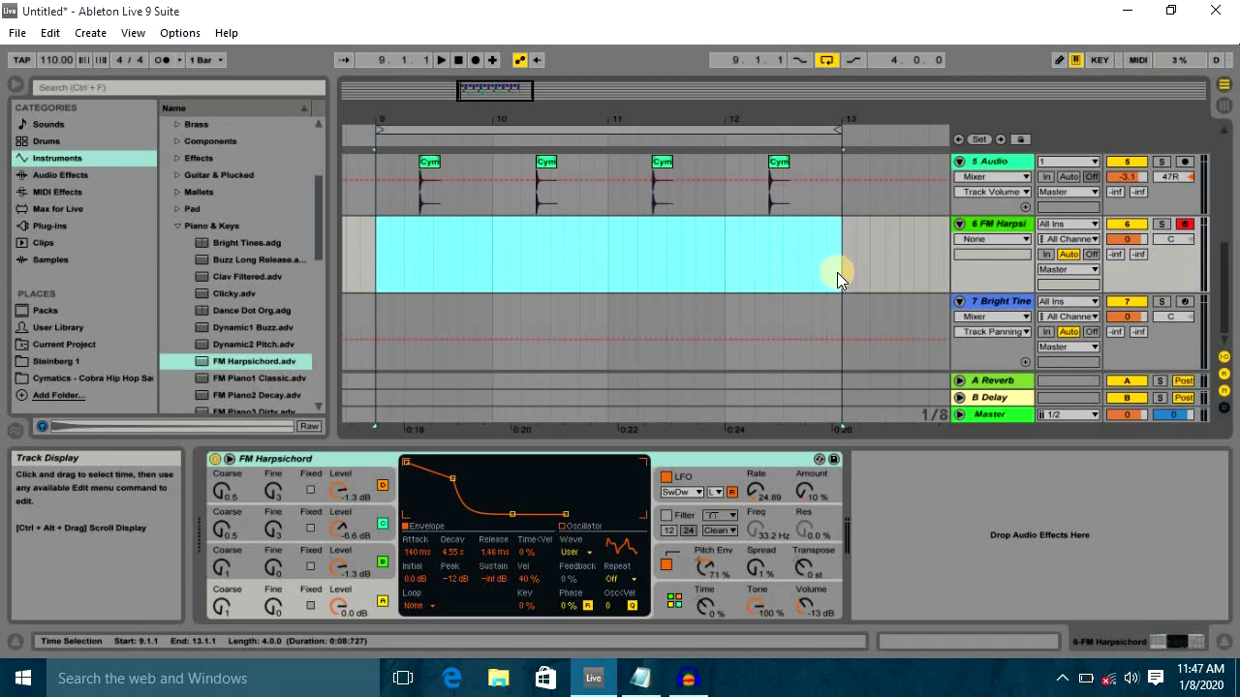
key(ctrl+shift+m)
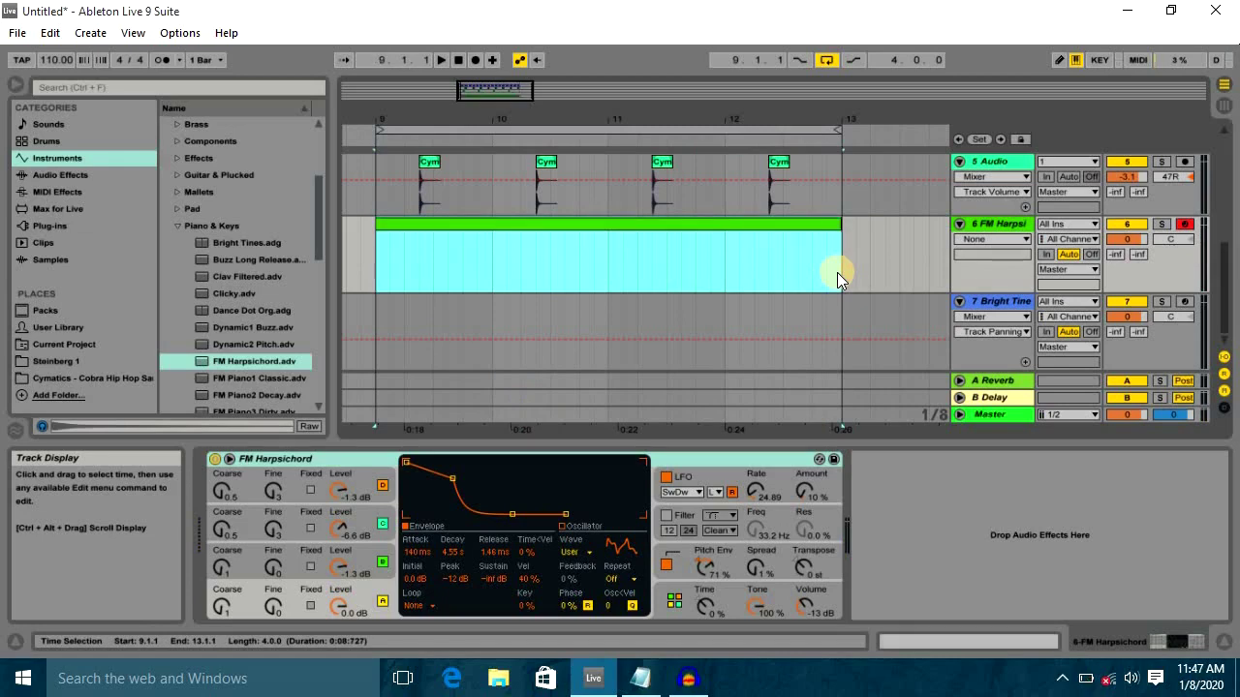
double_click(579, 225)
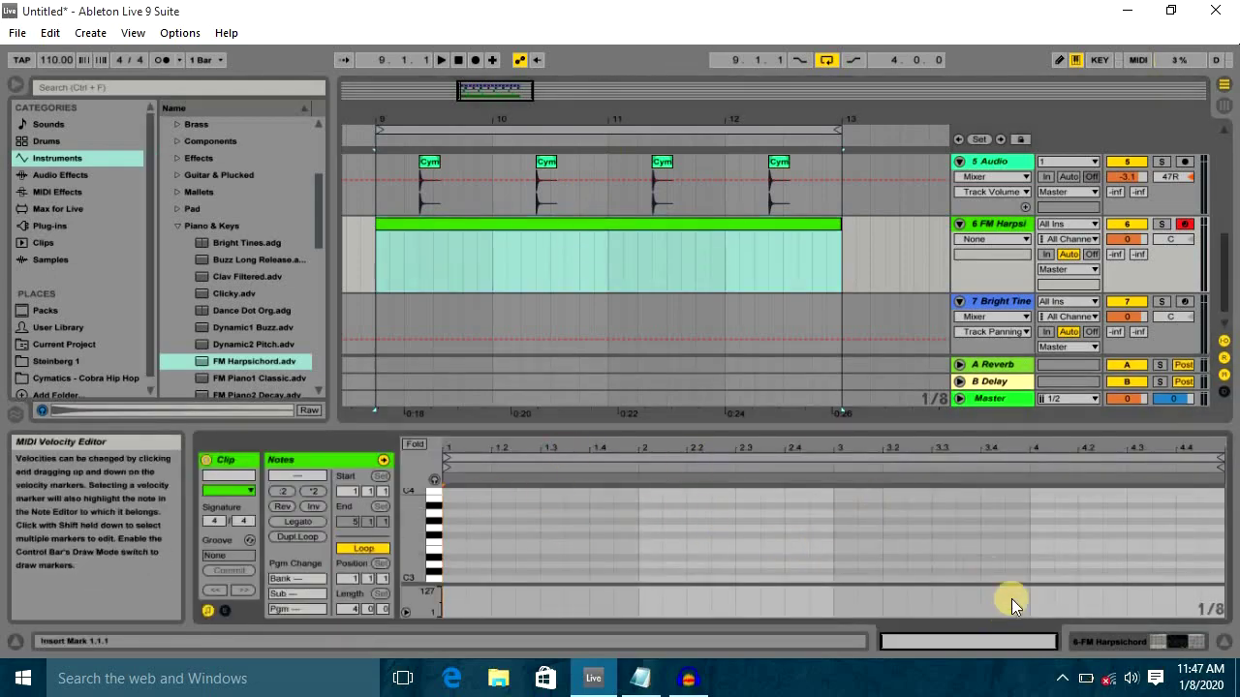
Show the track's device view and return to the clip's note editor
click(1000, 644)
click(1007, 644)
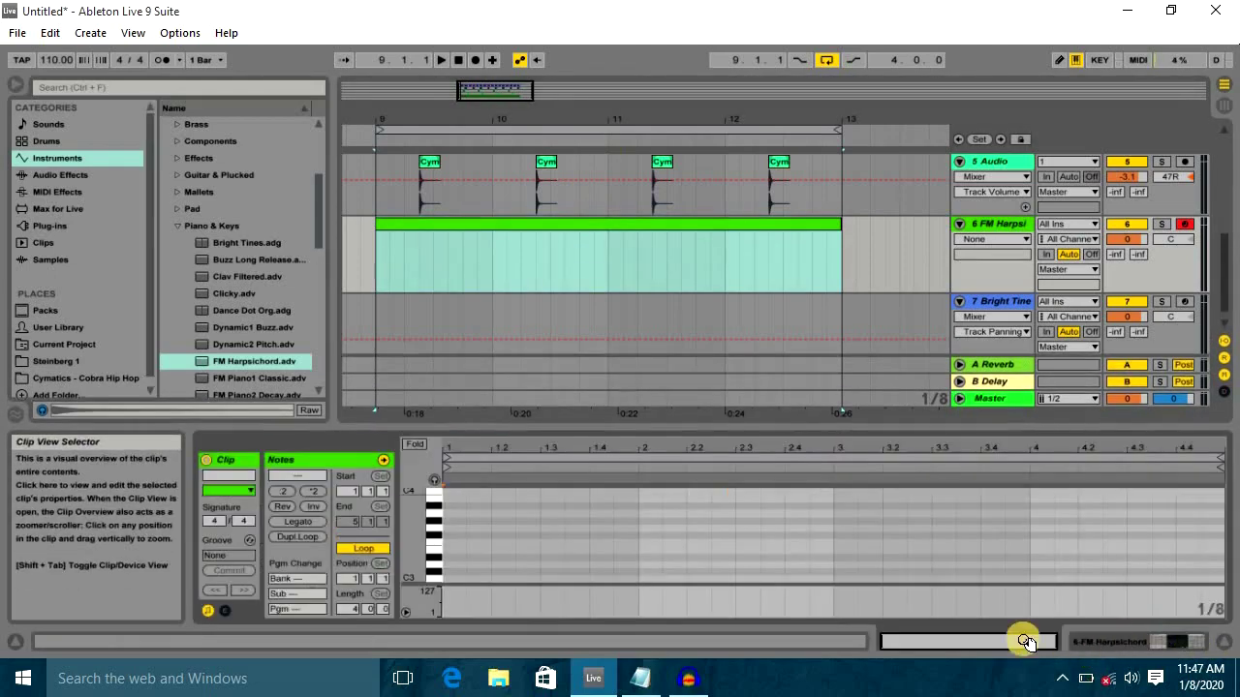
click(1104, 647)
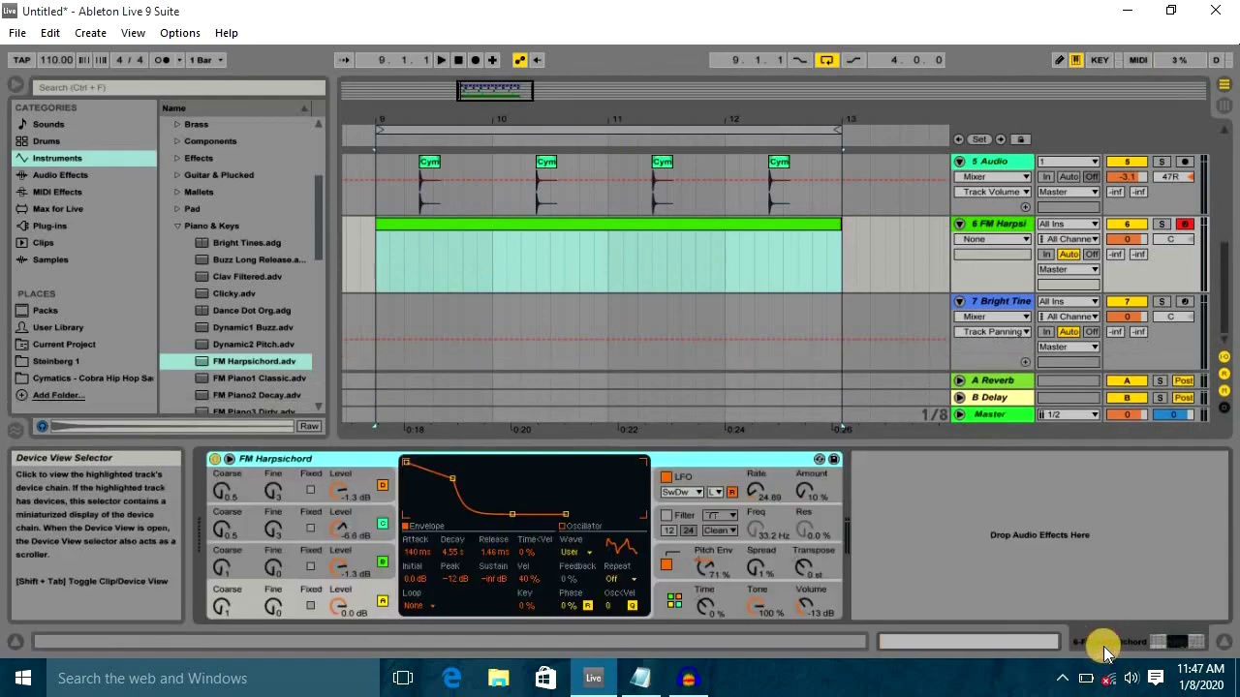
click(1017, 639)
Enlarge the MIDI note editor and zoom its piano roll in around C3
scroll(535, 567, down, 5)
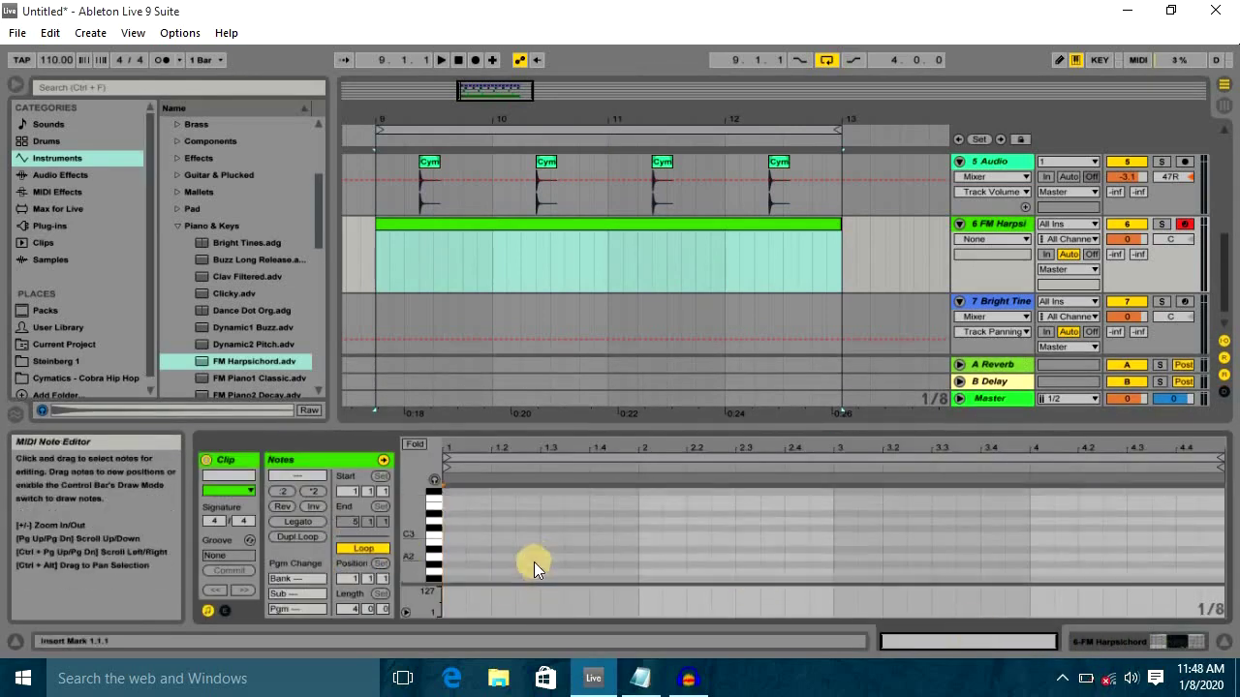
drag(515, 427, 540, 255)
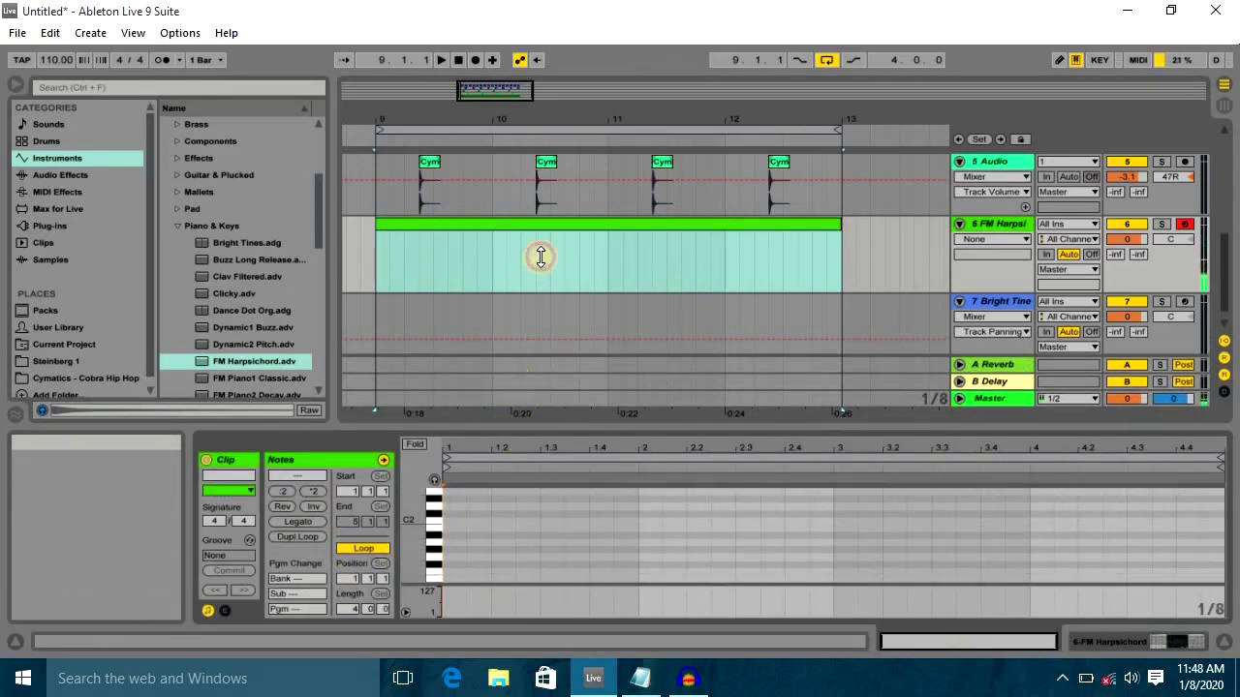
scroll(511, 420, up, 3)
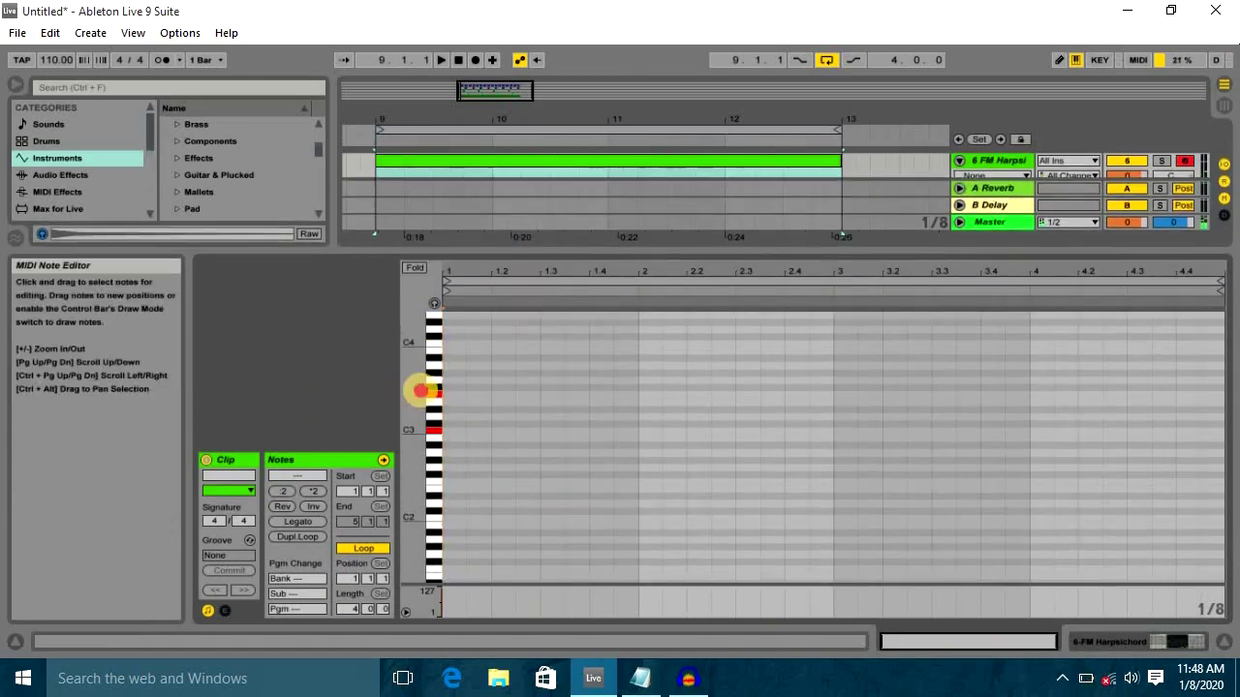
drag(415, 390, 418, 391)
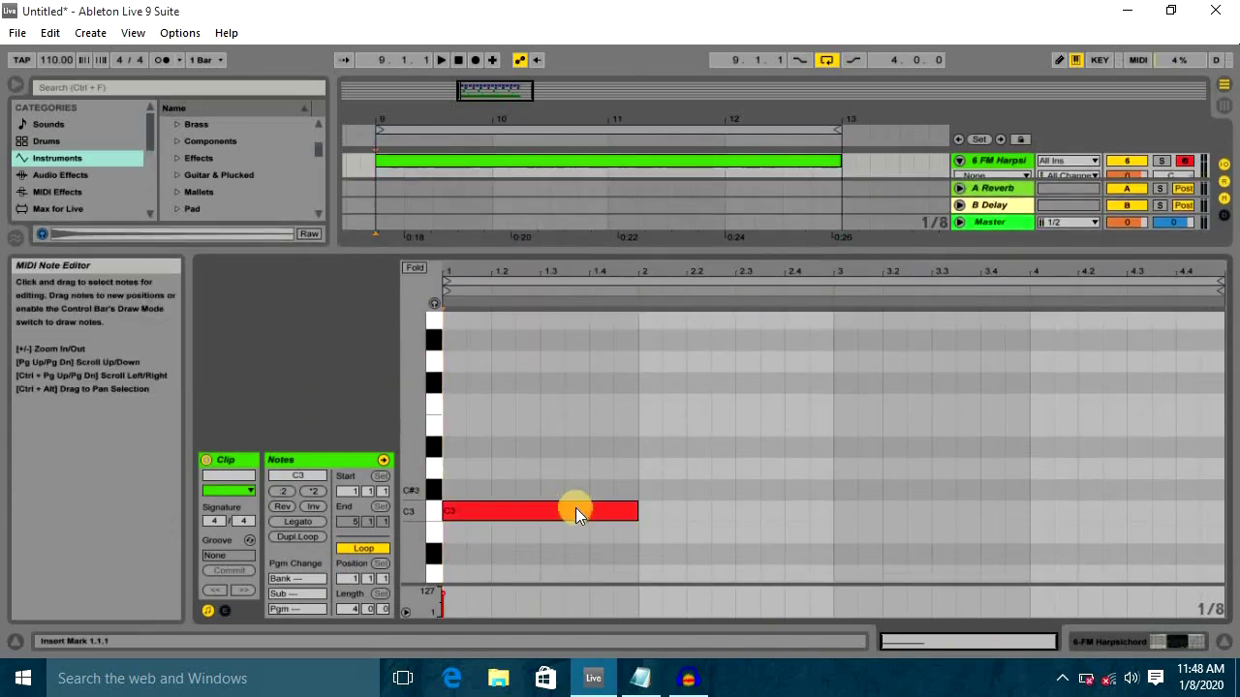
Enter a C3 note from 1.1.1 to 2.1.1 in the clip and play it back briefly
double_click(560, 512)
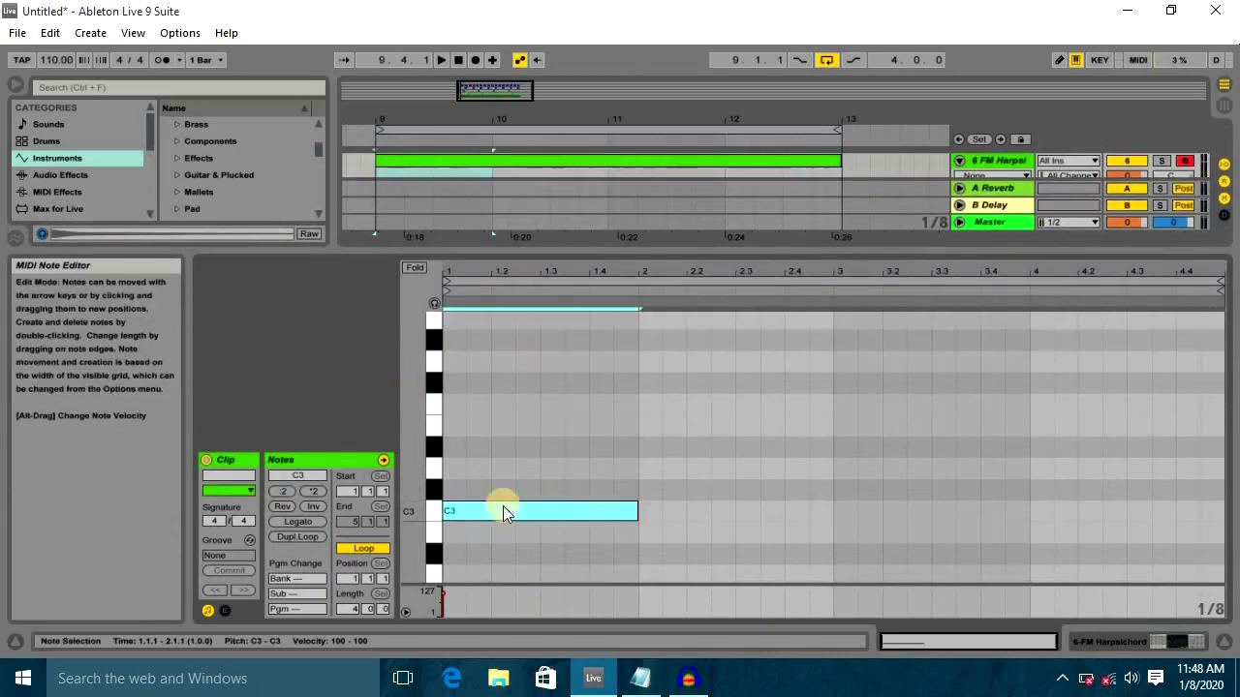
double_click(449, 512)
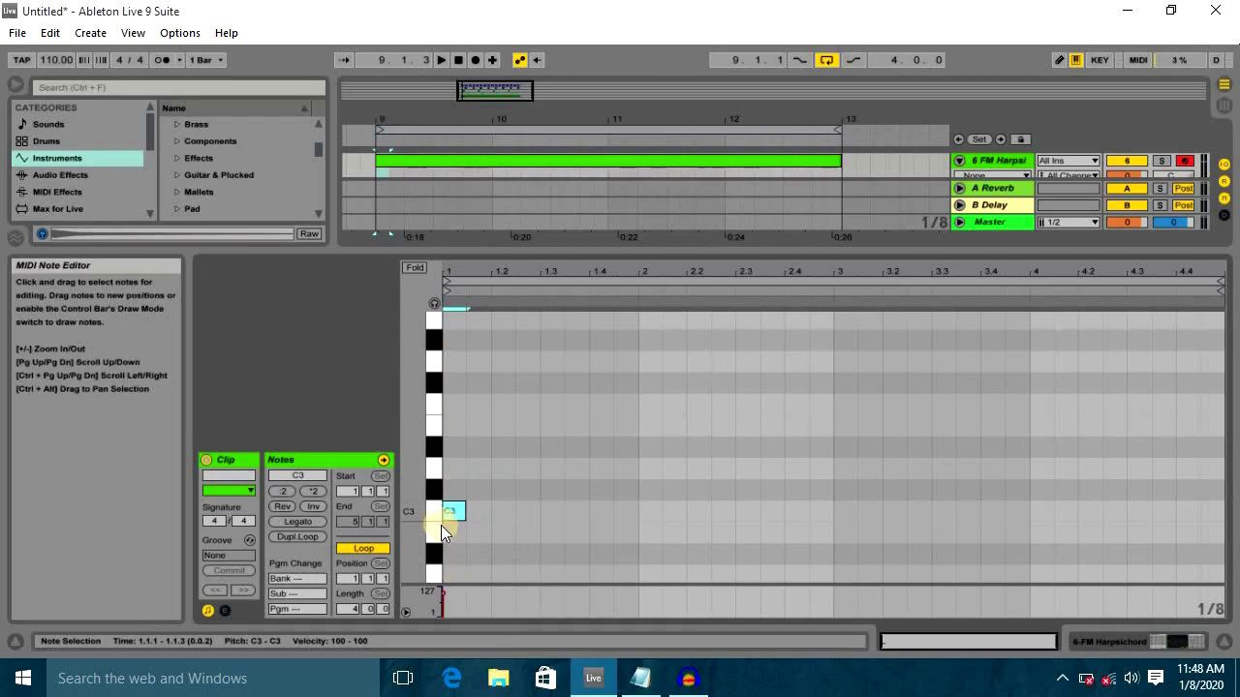
drag(461, 506, 635, 507)
key(space)
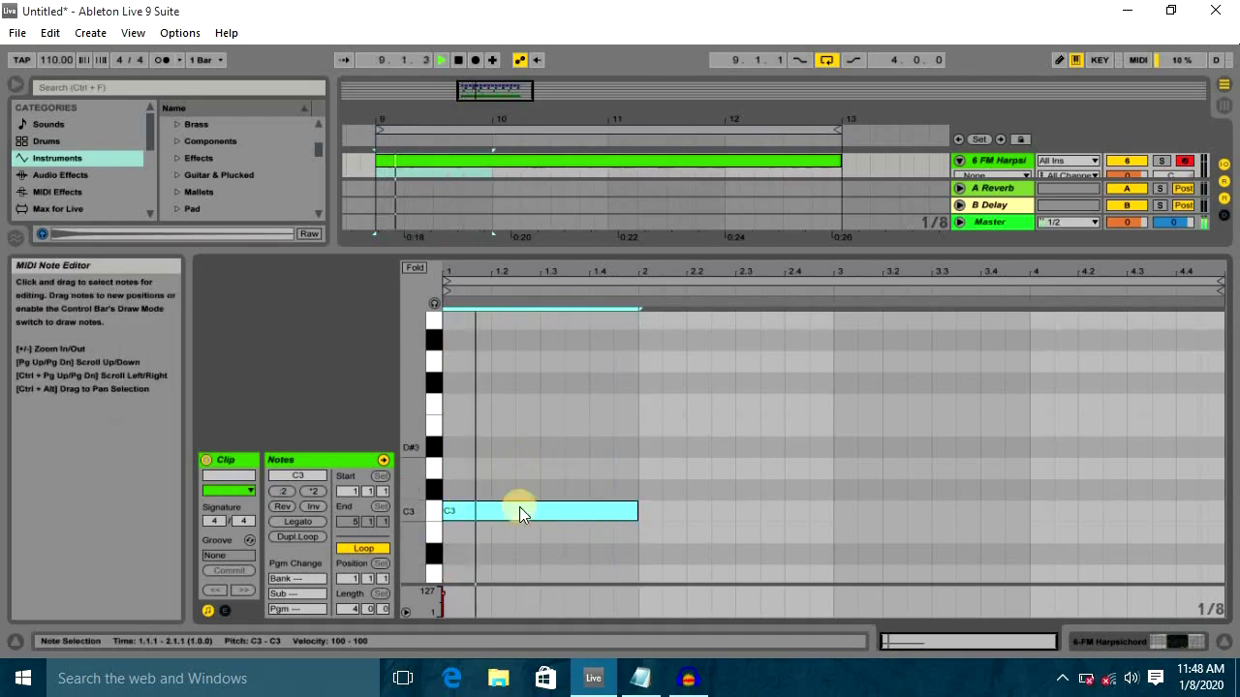
key(space)
Add one-bar notes to the clip: E3 in bar 2, G3 in bar 3 and B2 in bar 4
double_click(653, 430)
drag(660, 428, 832, 427)
double_click(849, 362)
drag(861, 363, 1029, 366)
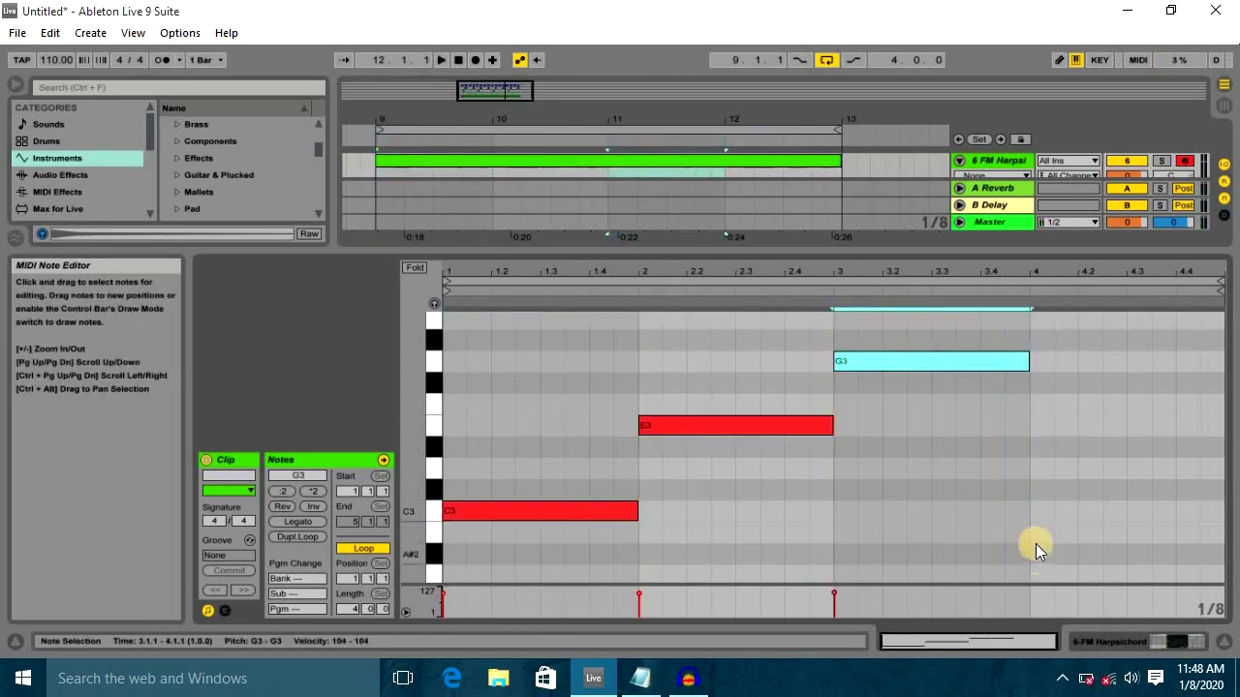
double_click(1057, 531)
drag(1054, 532, 1223, 531)
Play back the four-bar melody while looking over its notes in the piano roll
key(space)
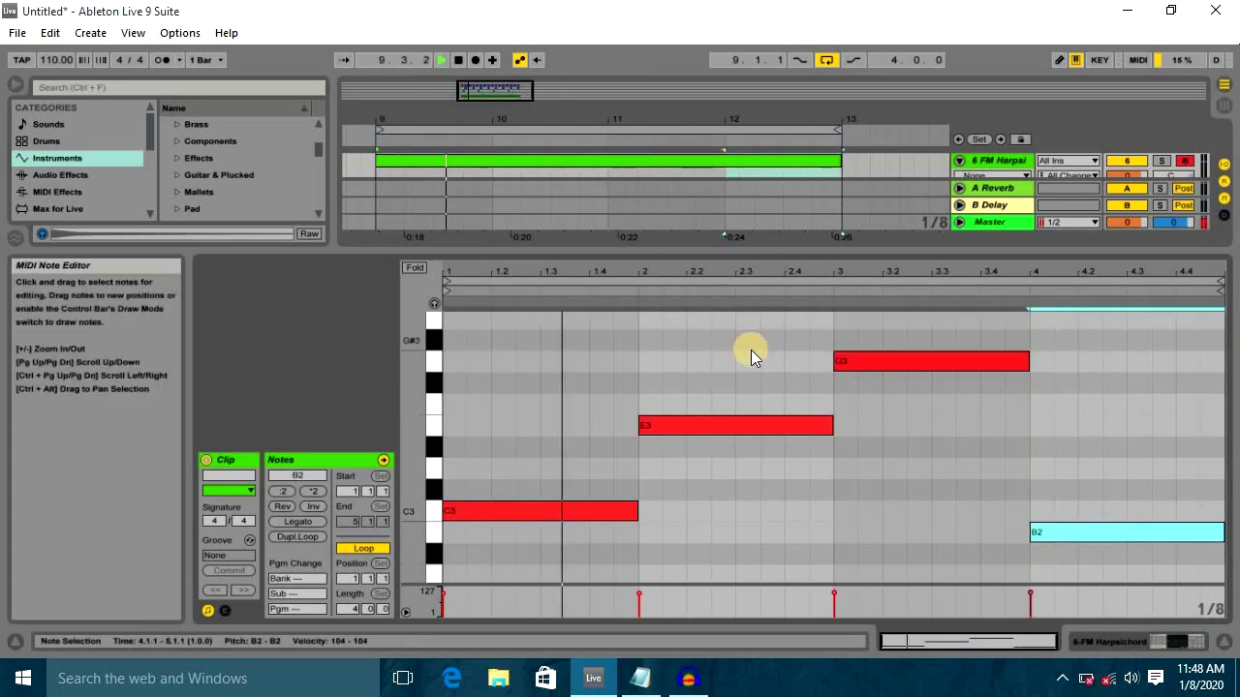
scroll(832, 404, down, 1)
scroll(832, 405, up, 1)
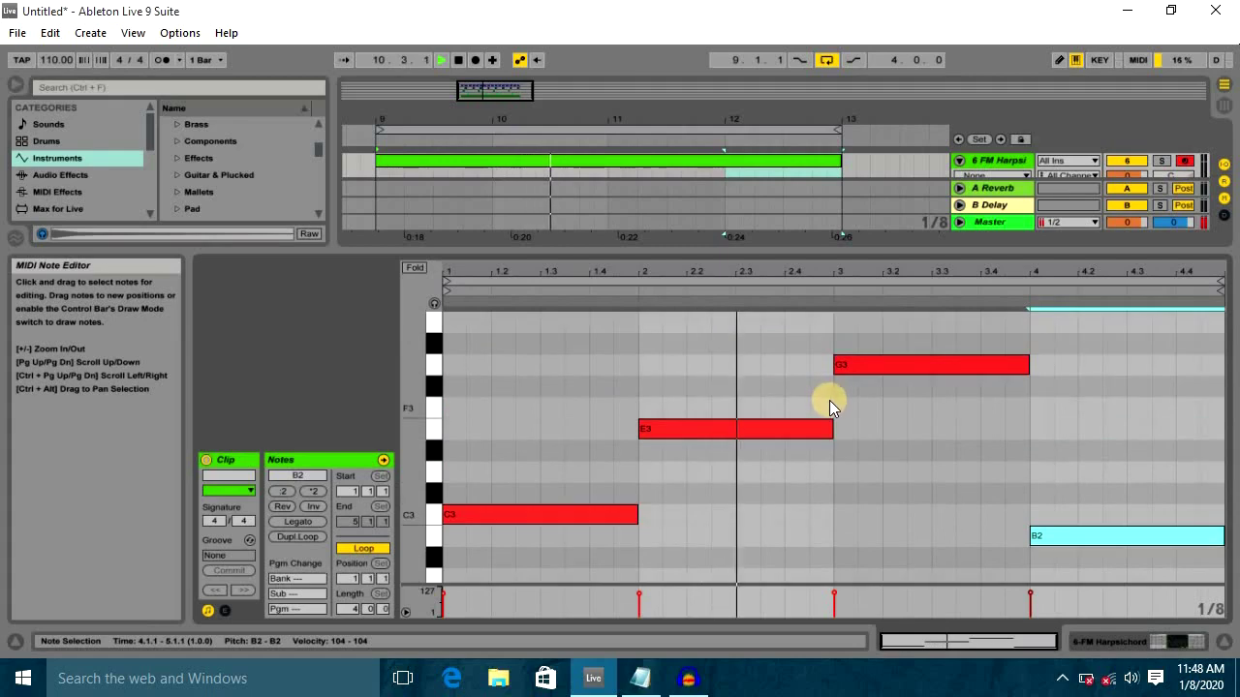
scroll(829, 406, down, 3)
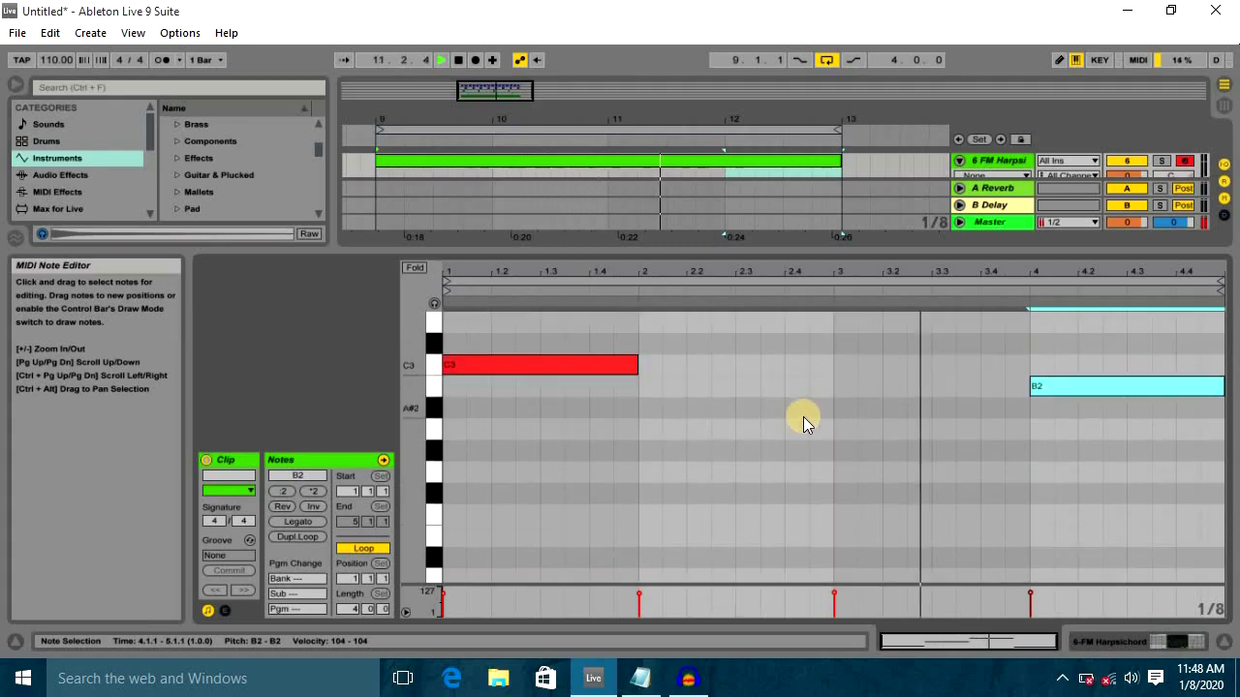
scroll(800, 426, up, 3)
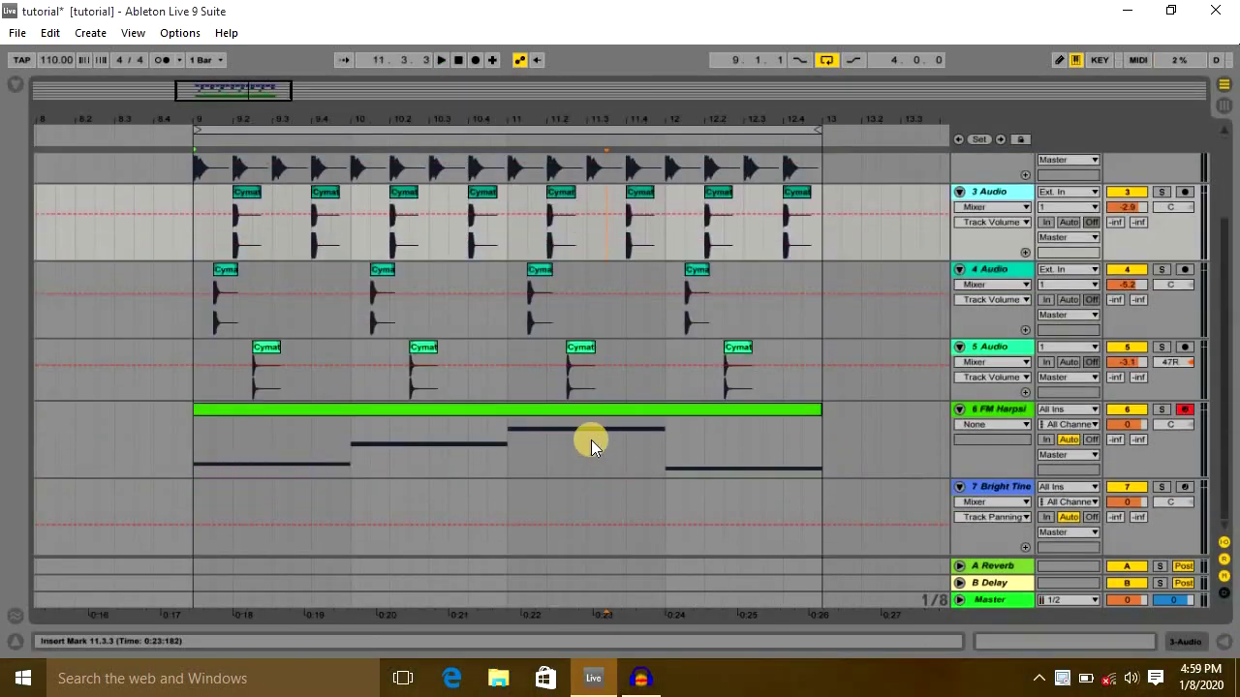
Insert a MIDI track below the FM Harpsichord track and select 9.1.1 to 13.1.1 on it, with its device view shown
click(585, 449)
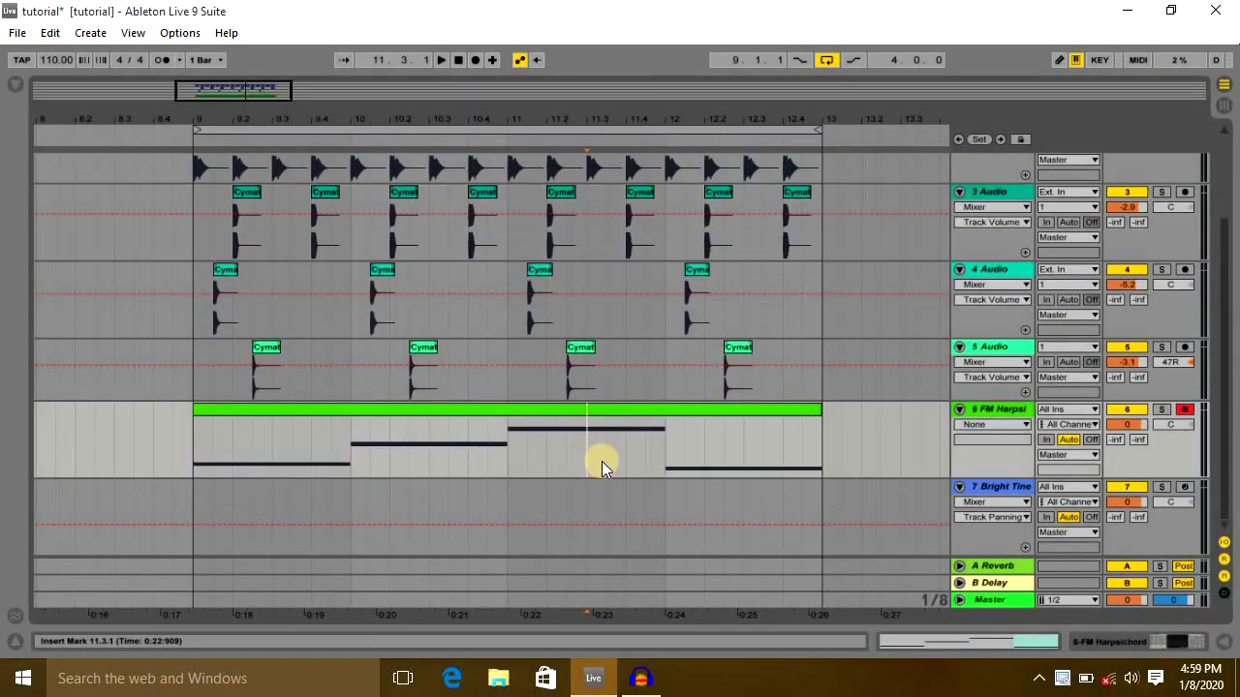
right_click(986, 456)
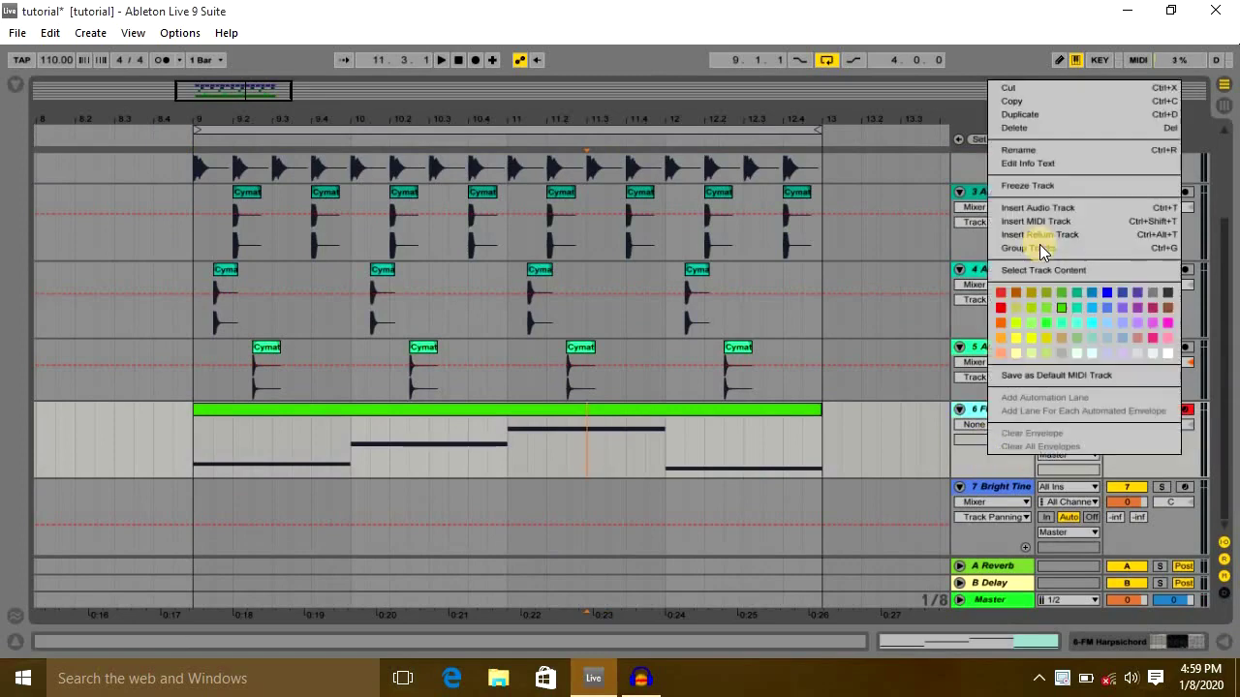
click(1035, 223)
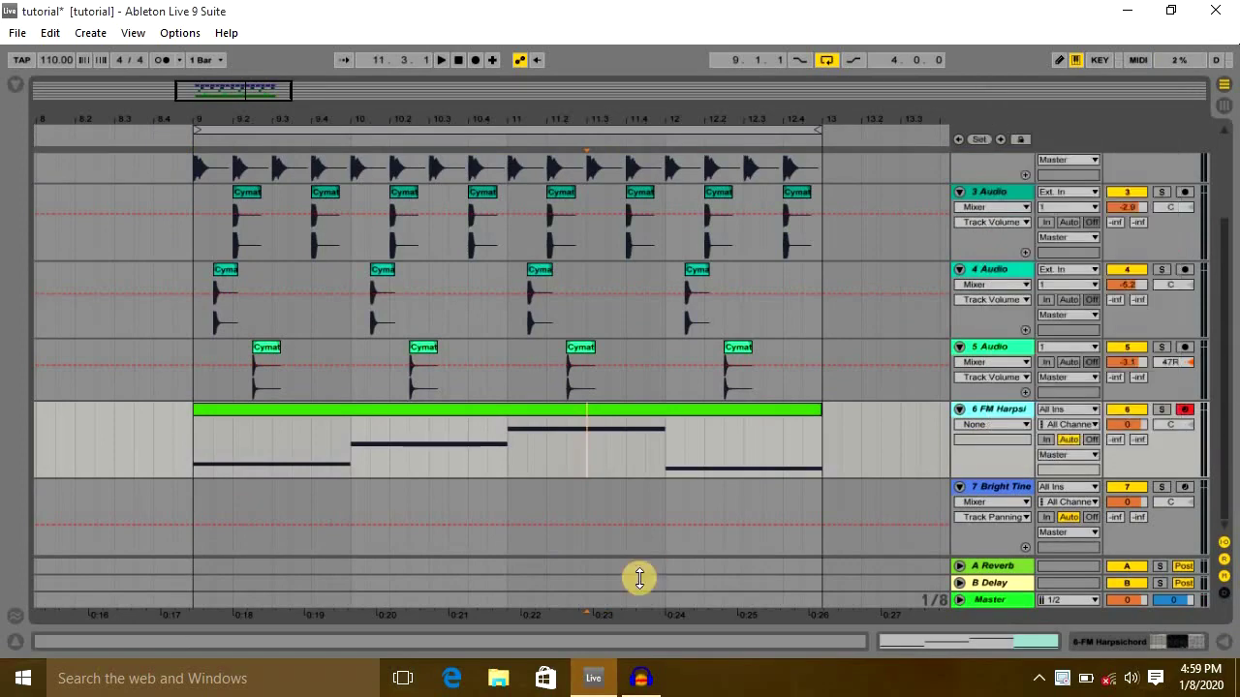
drag(860, 439, 823, 443)
double_click(1005, 408)
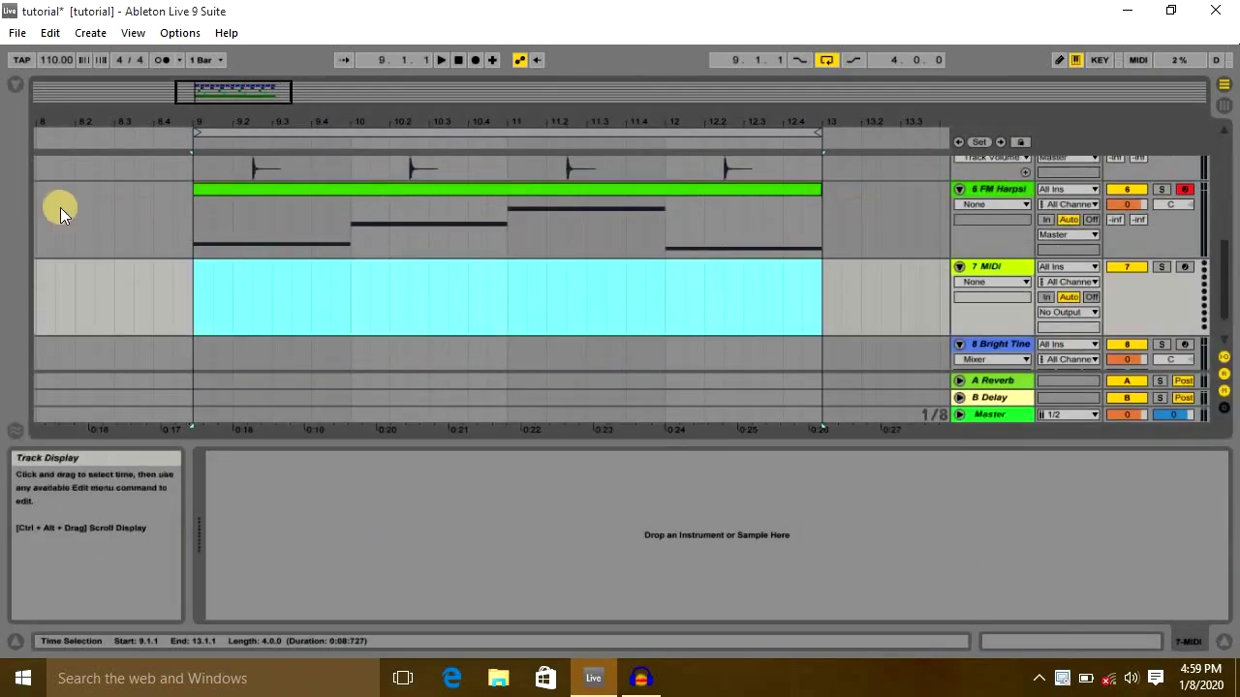
Show the browser and search the Instruments category for "bass"
click(15, 84)
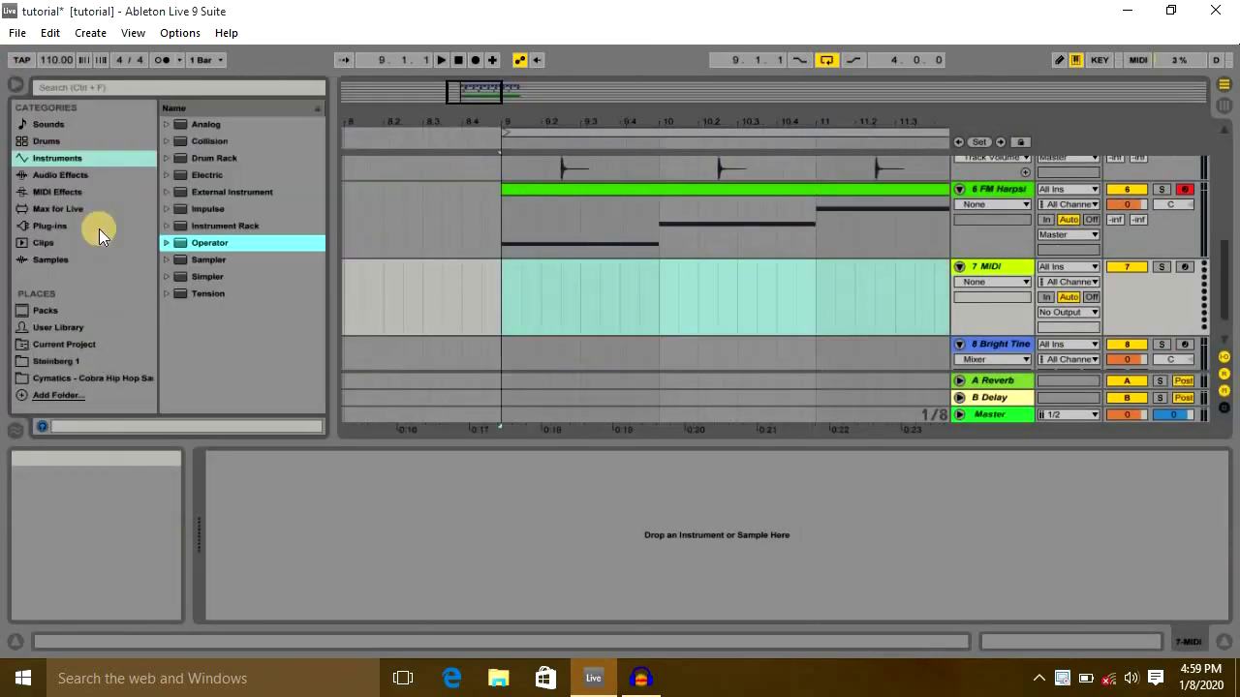
click(48, 158)
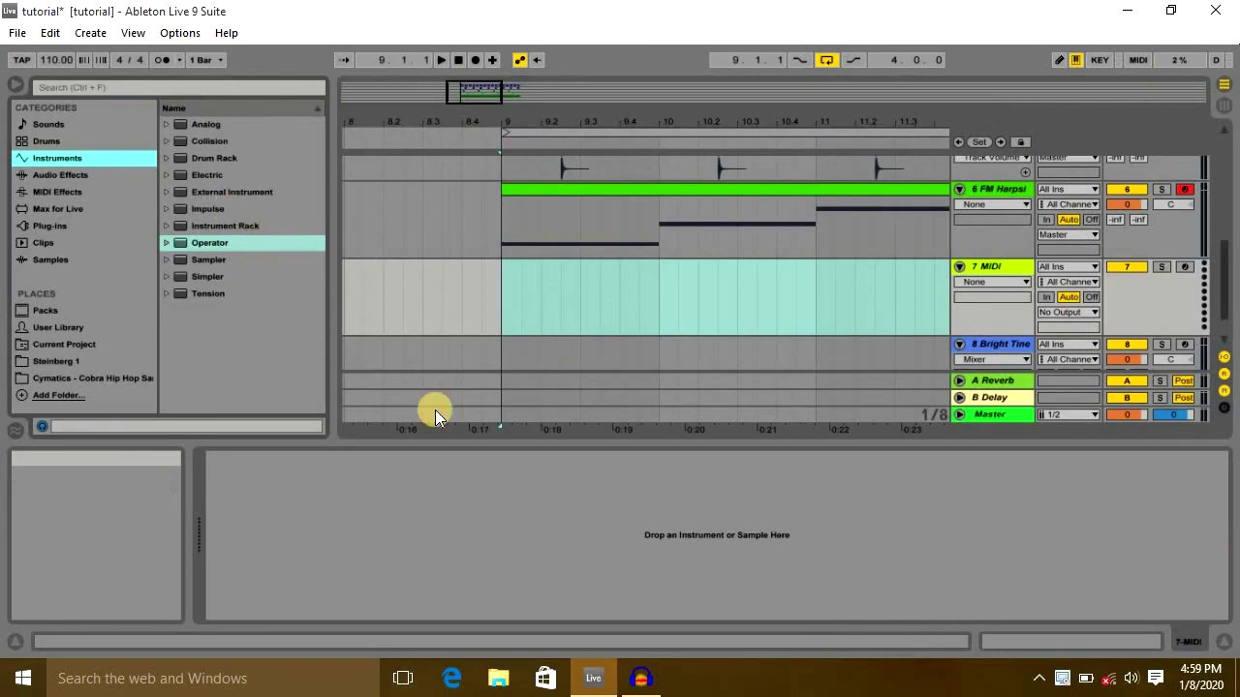
click(66, 82)
text(ba)
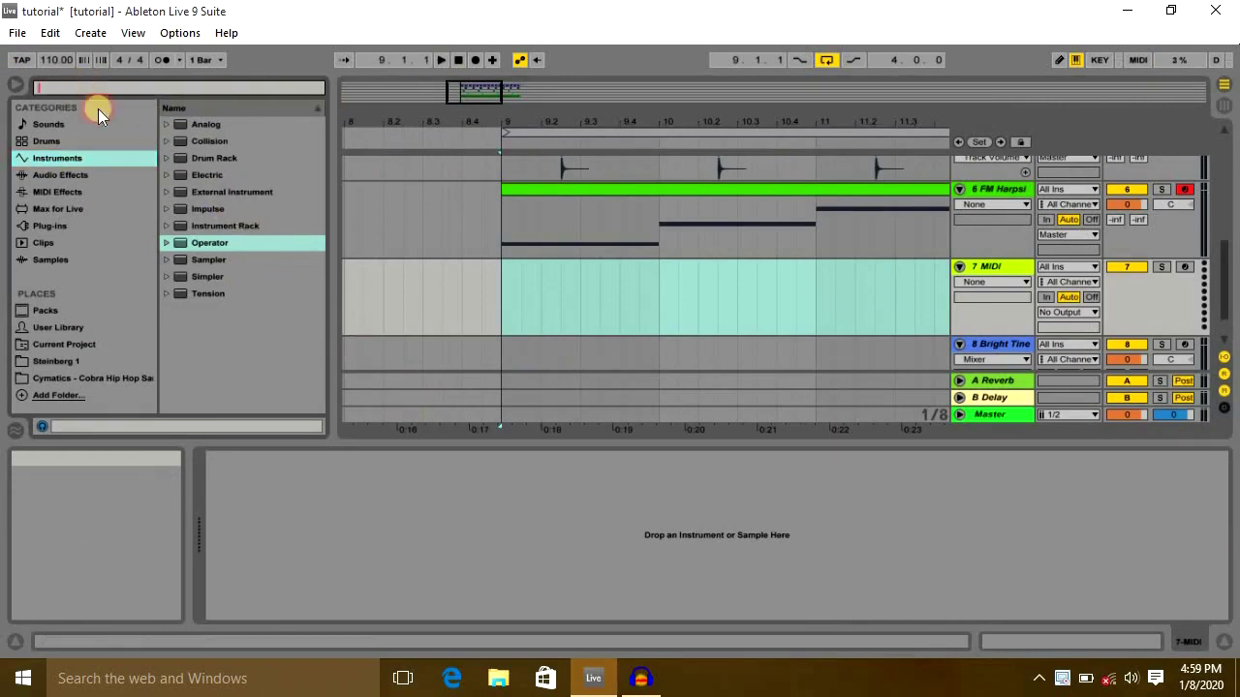
text(ss)
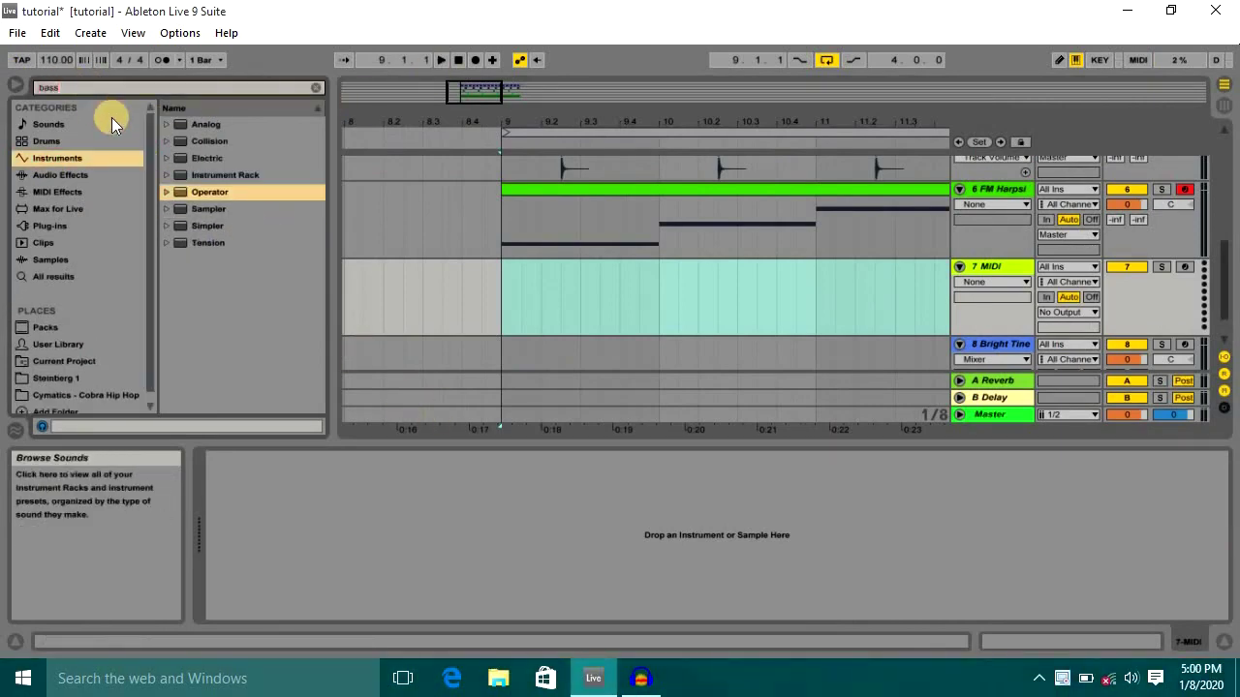
Audition several of Analog's Bass presets, including Square3 Pure Bass and Voices S&H Bass
key(Down)
click(50, 276)
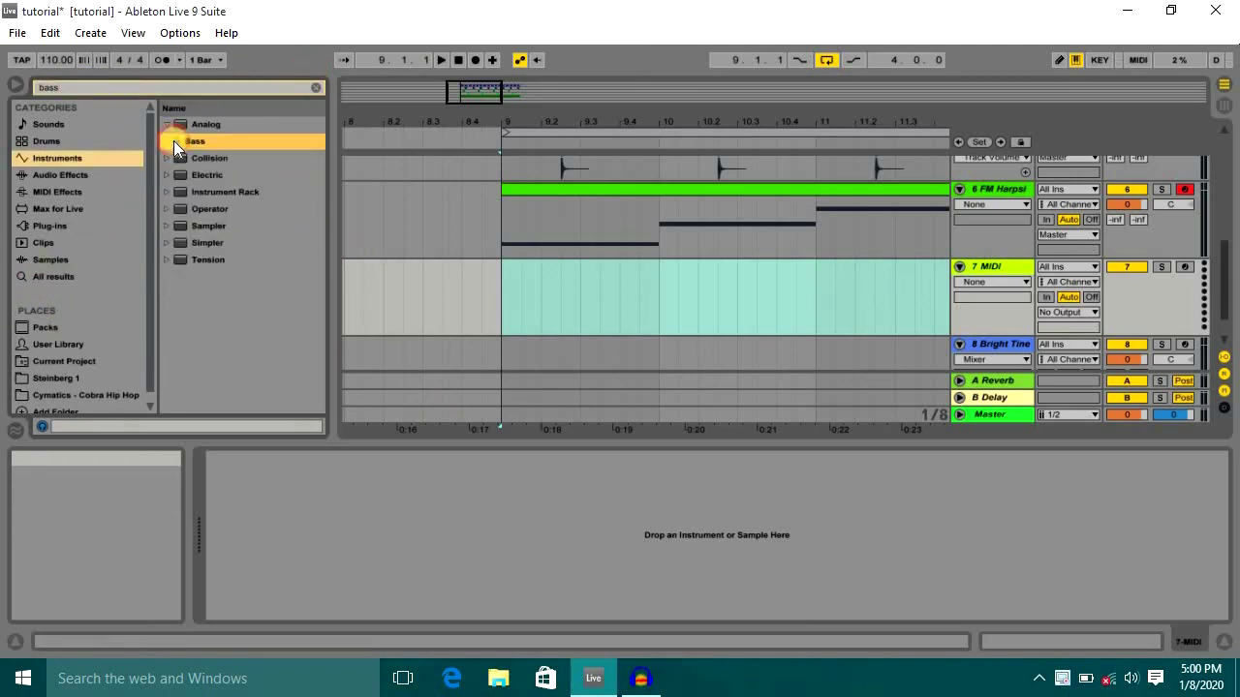
click(174, 141)
click(236, 193)
click(258, 243)
scroll(237, 254, down, 5)
click(226, 262)
scroll(232, 273, down, 1)
click(234, 260)
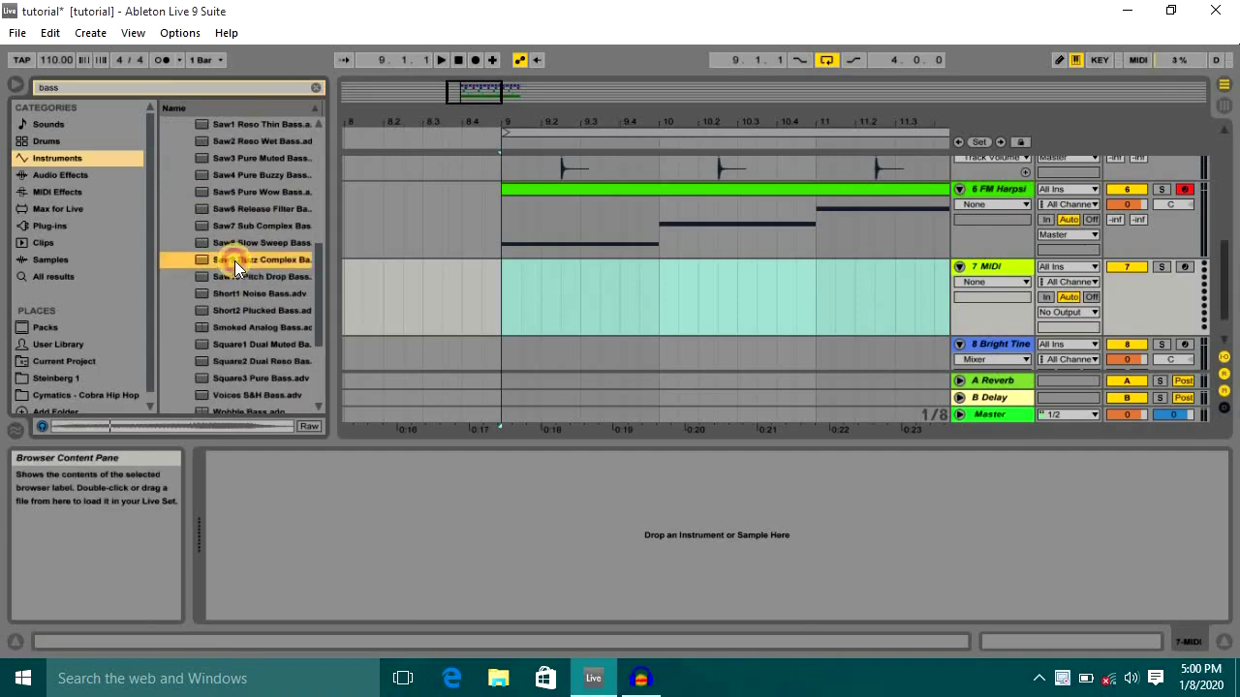
scroll(227, 242, down, 6)
click(219, 219)
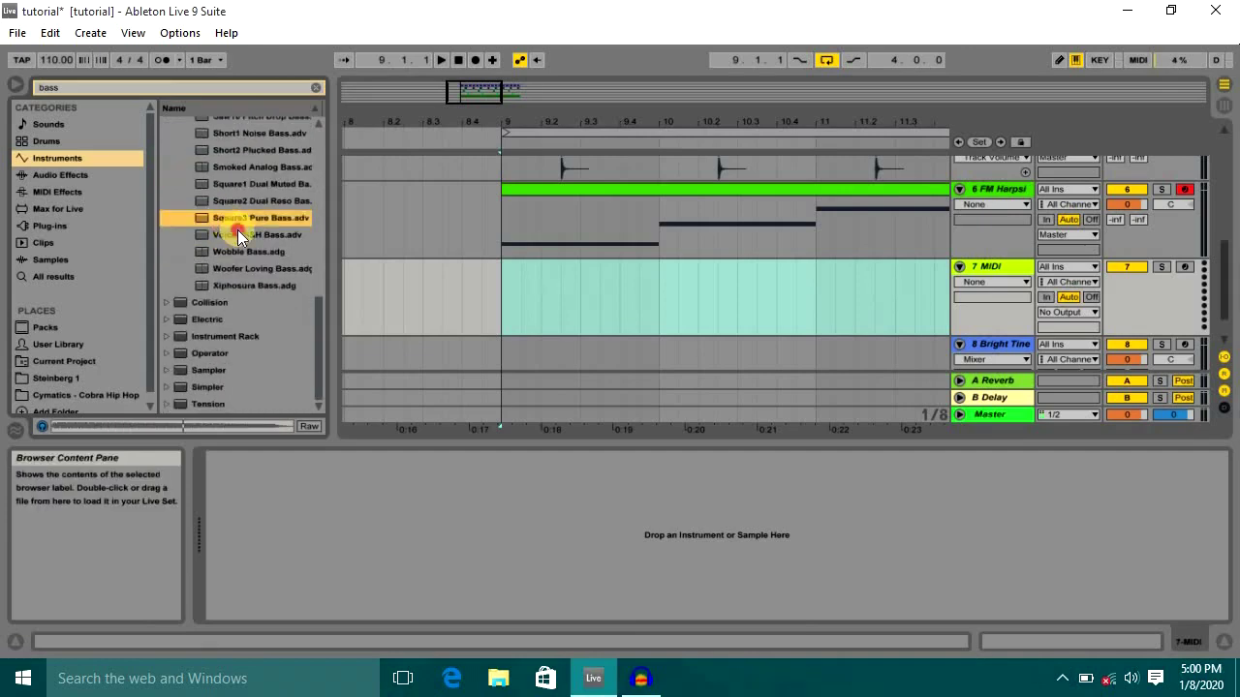
click(237, 233)
Load the Square3 Pure Bass preset onto the 7 MIDI track
click(242, 203)
click(242, 217)
drag(618, 310, 617, 308)
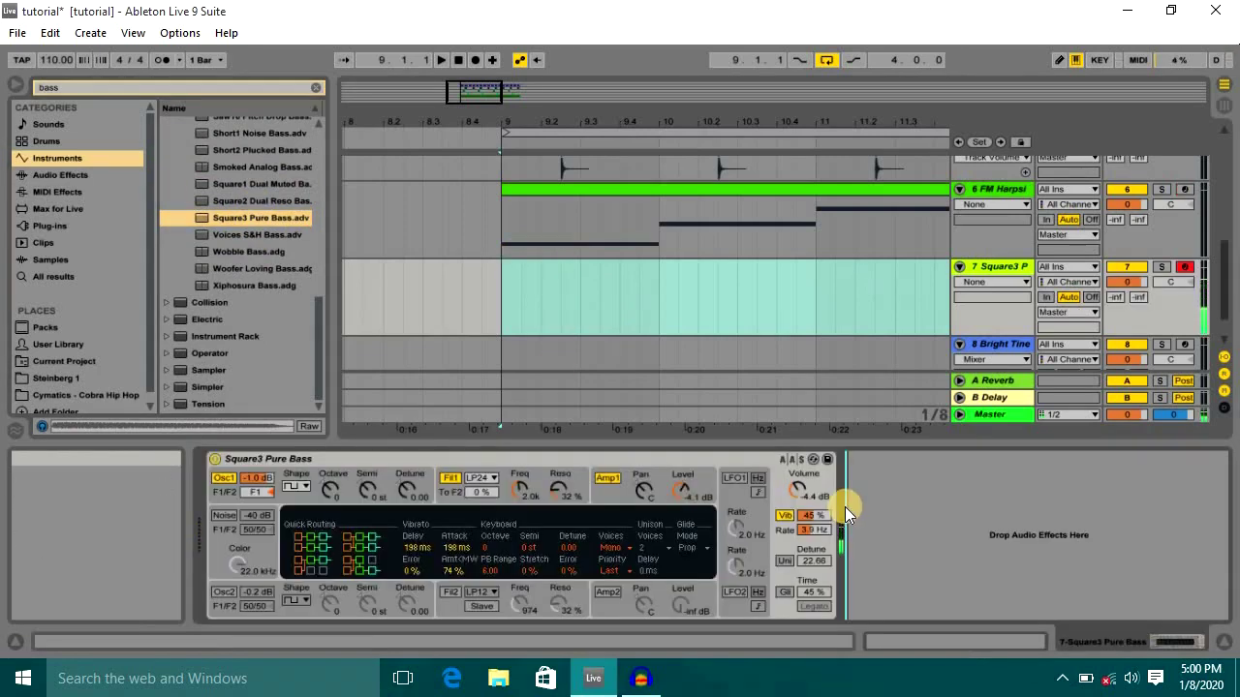
Lower the computer keyboard octave to C1–D2 and insert a MIDI clip from 9.1.1 to 13.1.1 on the Square3 Pure Bass track
key(z)
key(z)
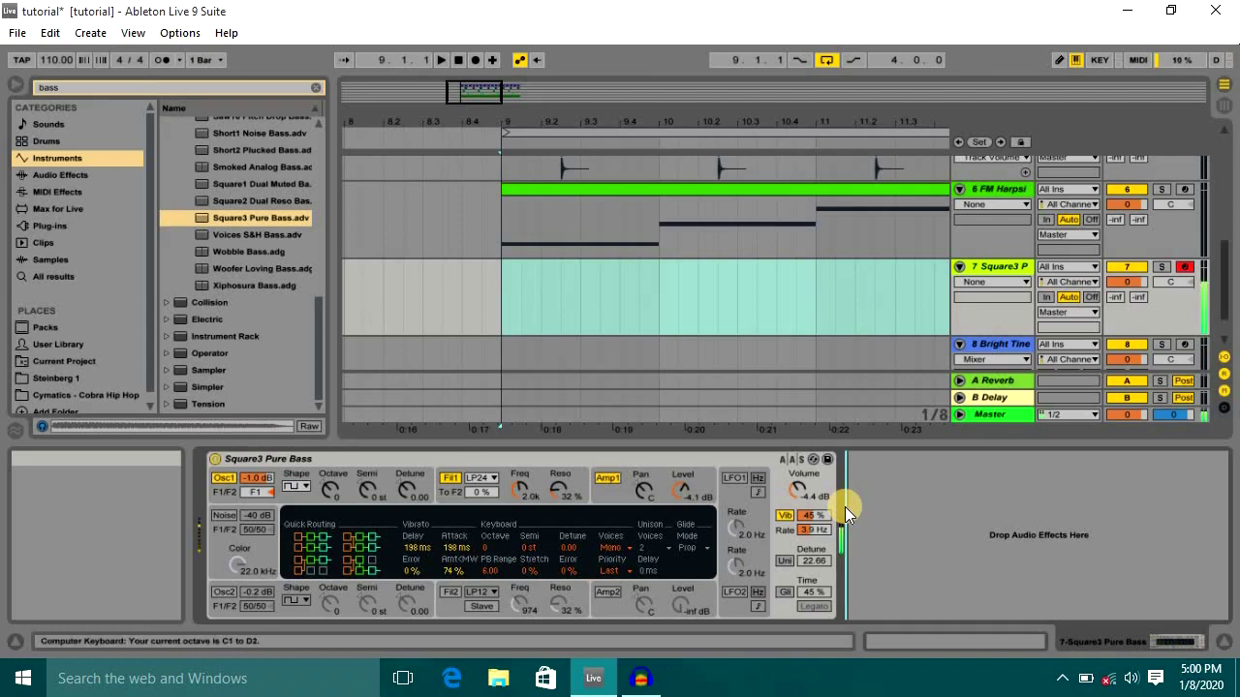
drag(752, 93, 529, 421)
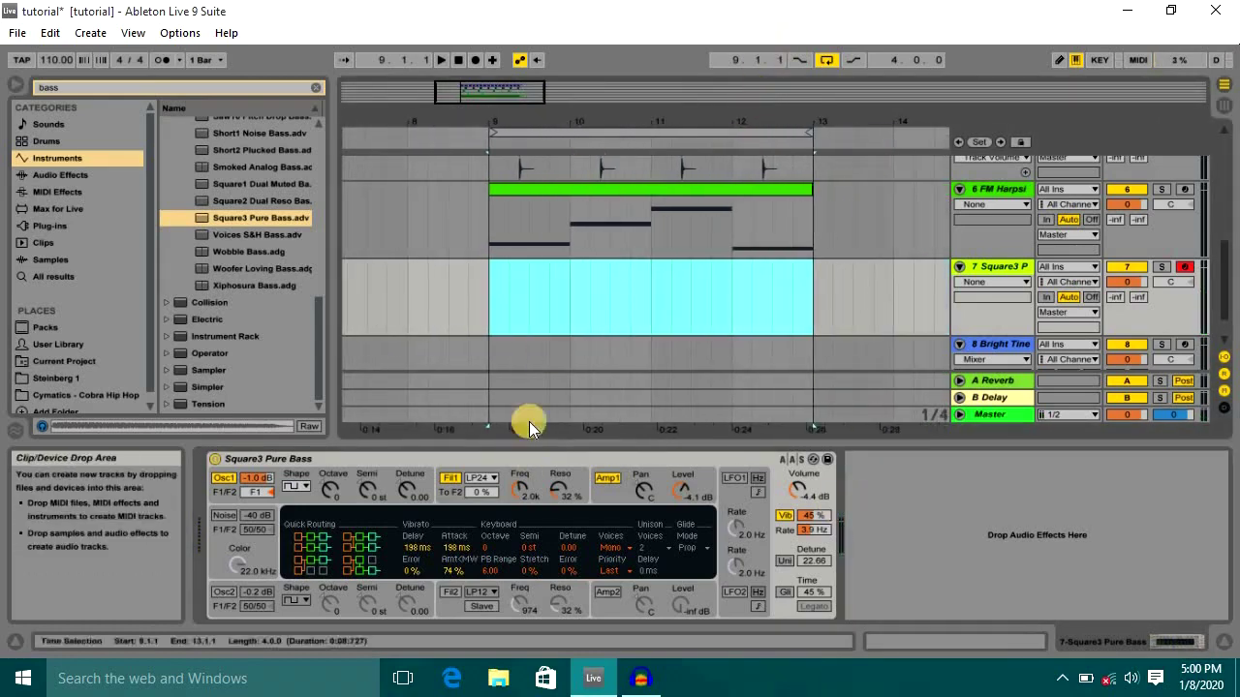
right_click(575, 284)
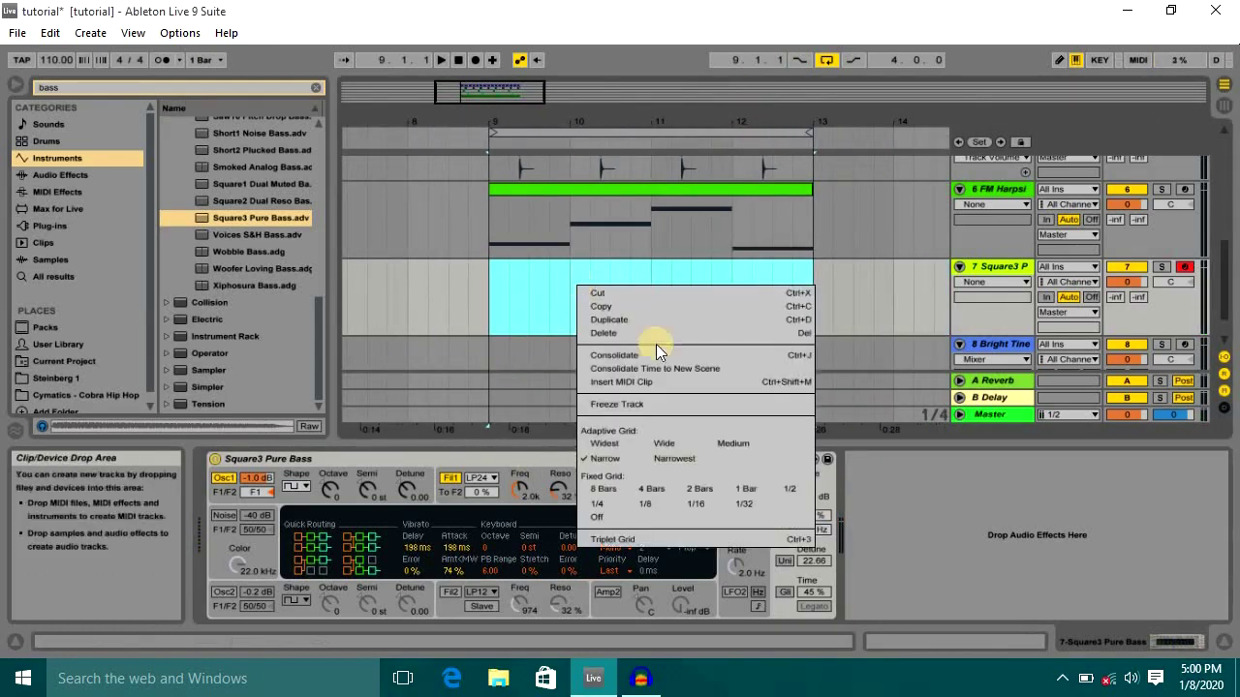
click(617, 378)
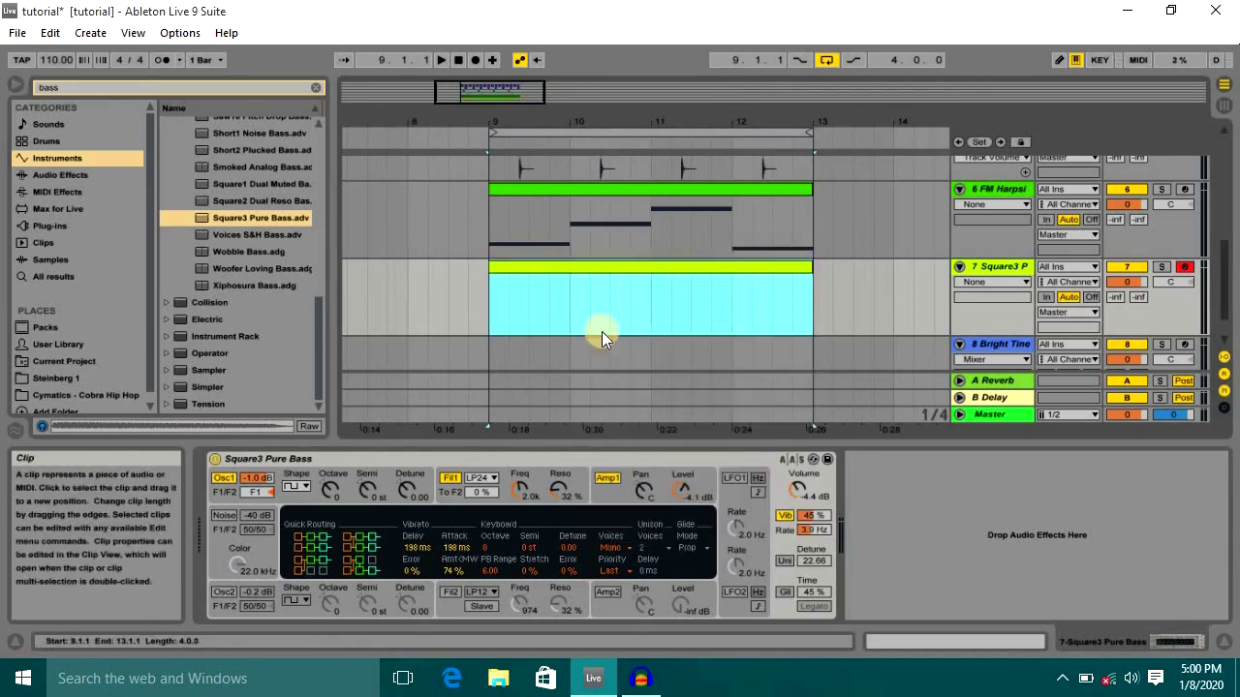
Open the new bass clip's notes and add an eighth-note C1 at 1.1.1, plus sixteenth-notes D1 at 1.1.4 and E1 at 1.2.2
double_click(643, 271)
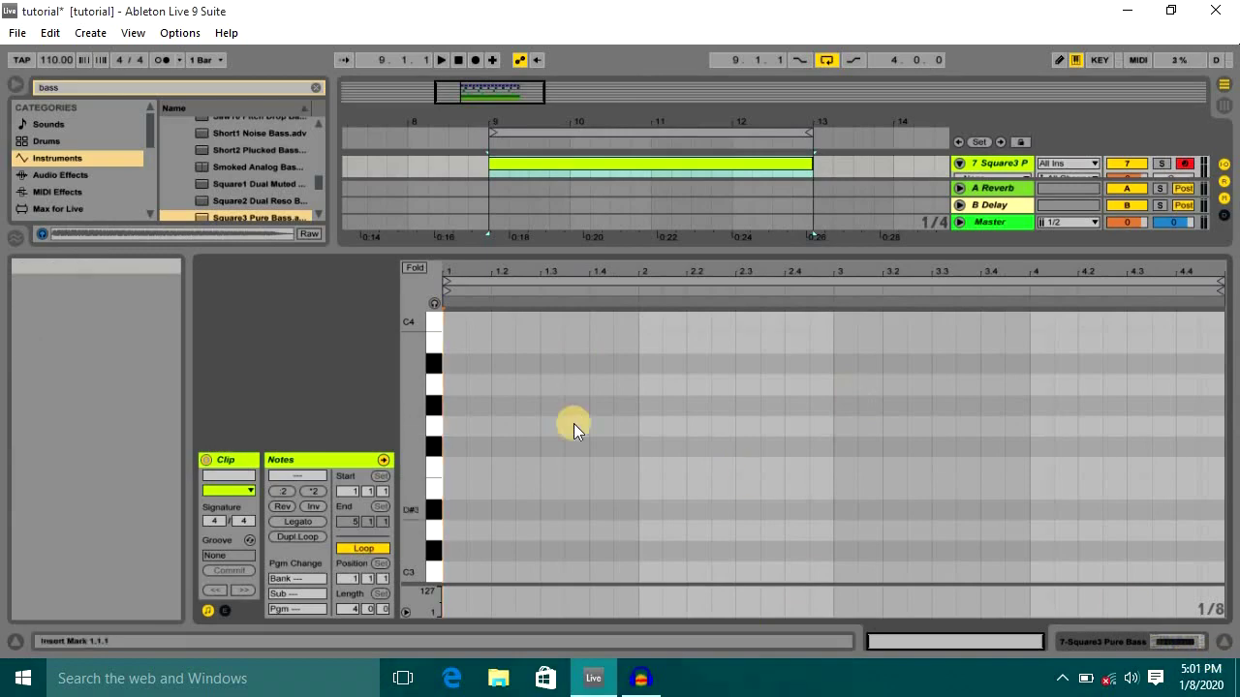
scroll(540, 448, down, 10)
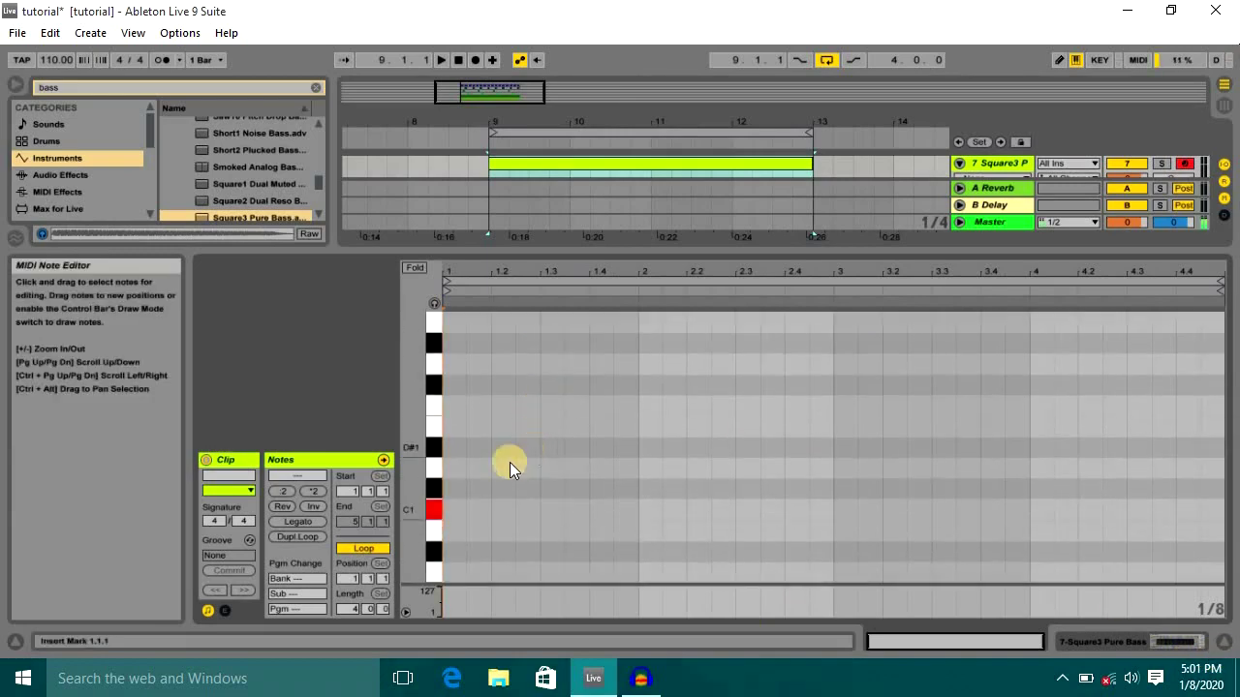
scroll(508, 465, down, 2)
scroll(489, 474, up, 2)
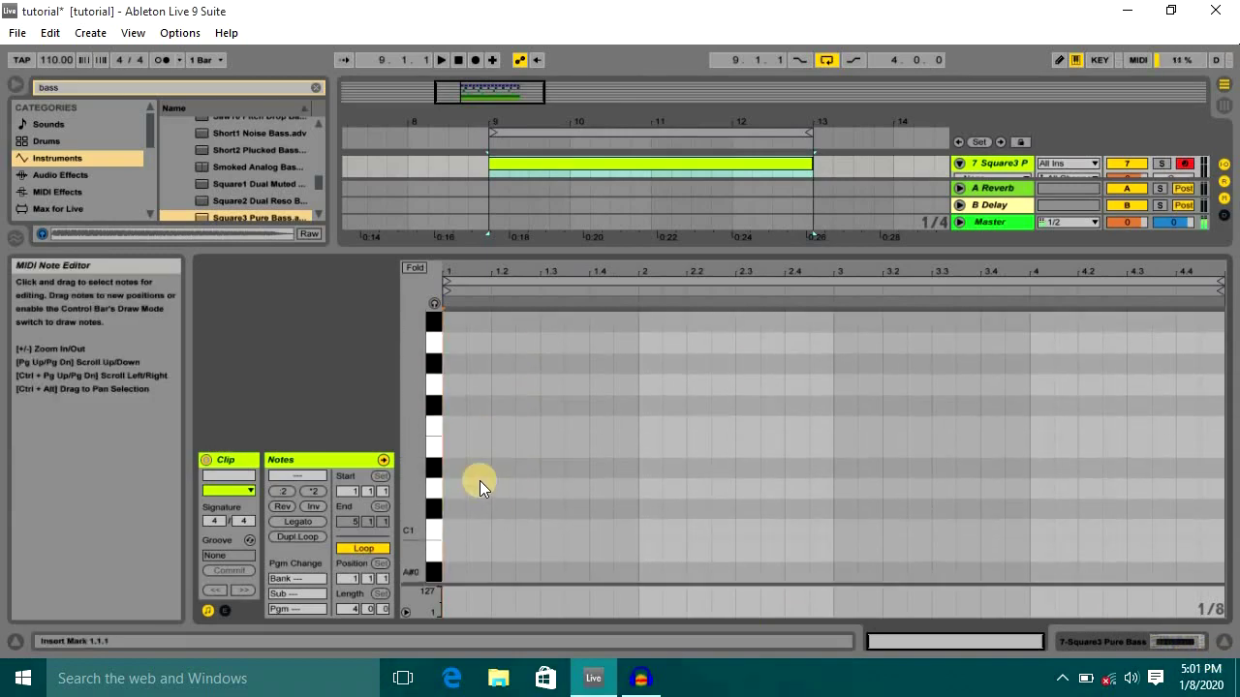
double_click(451, 531)
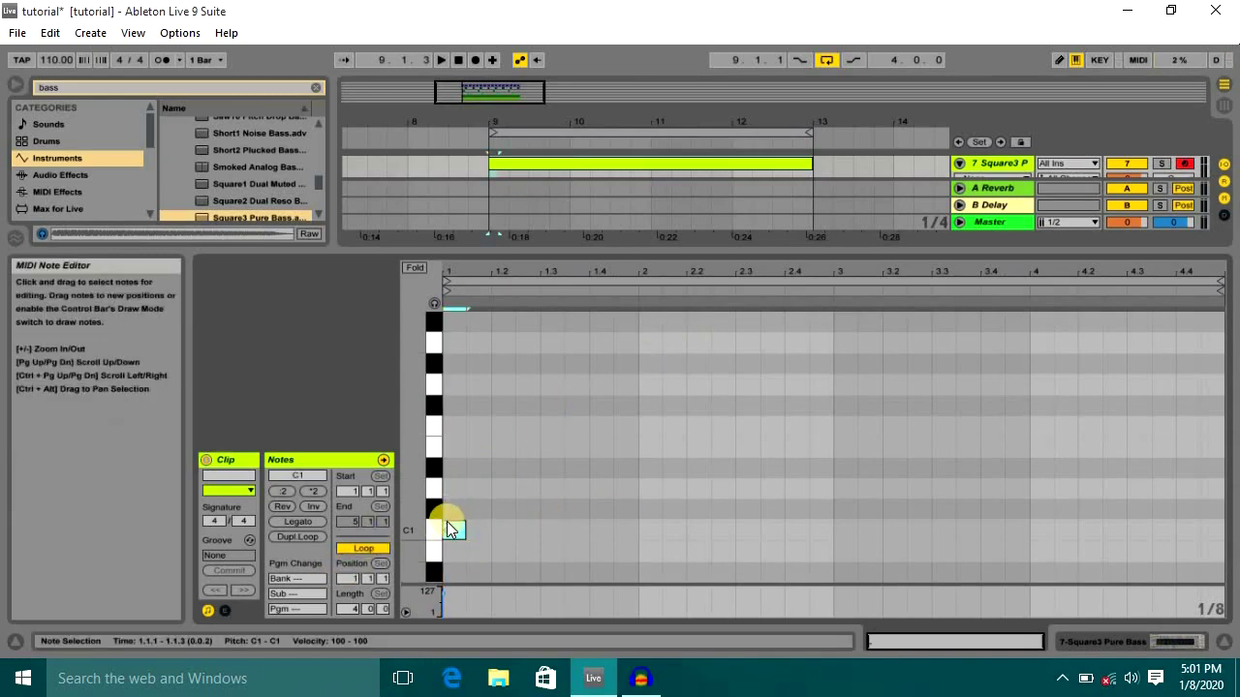
drag(476, 269, 476, 273)
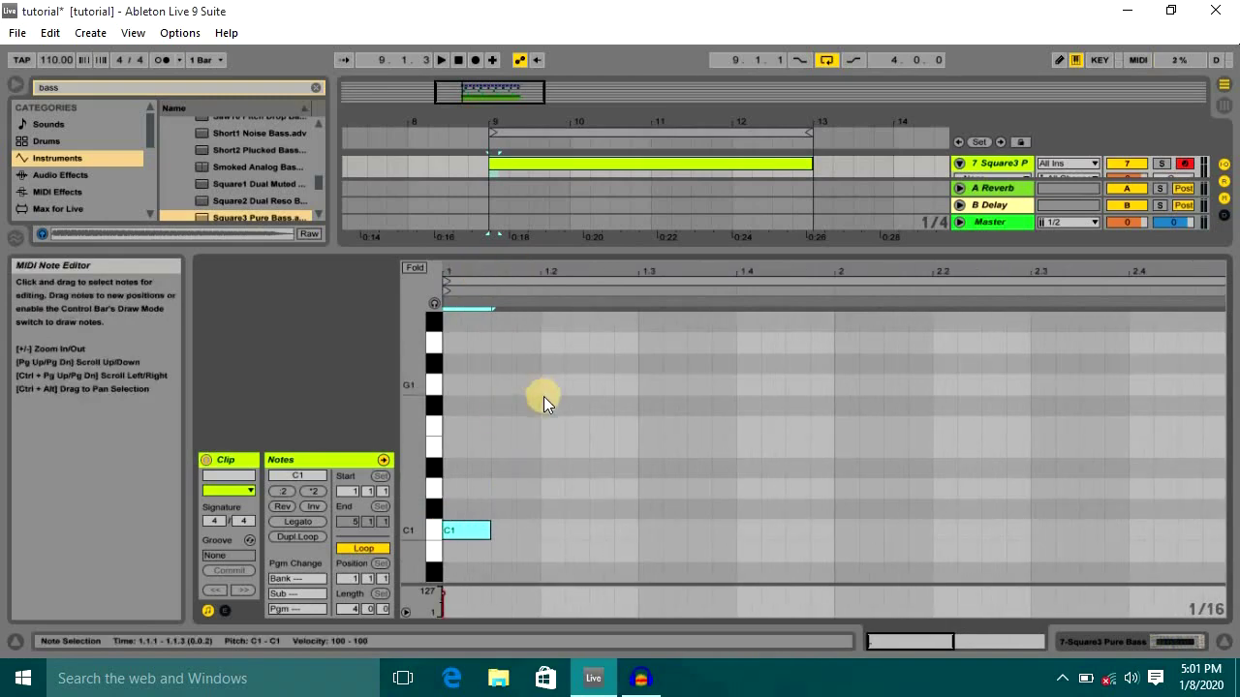
double_click(528, 495)
double_click(577, 446)
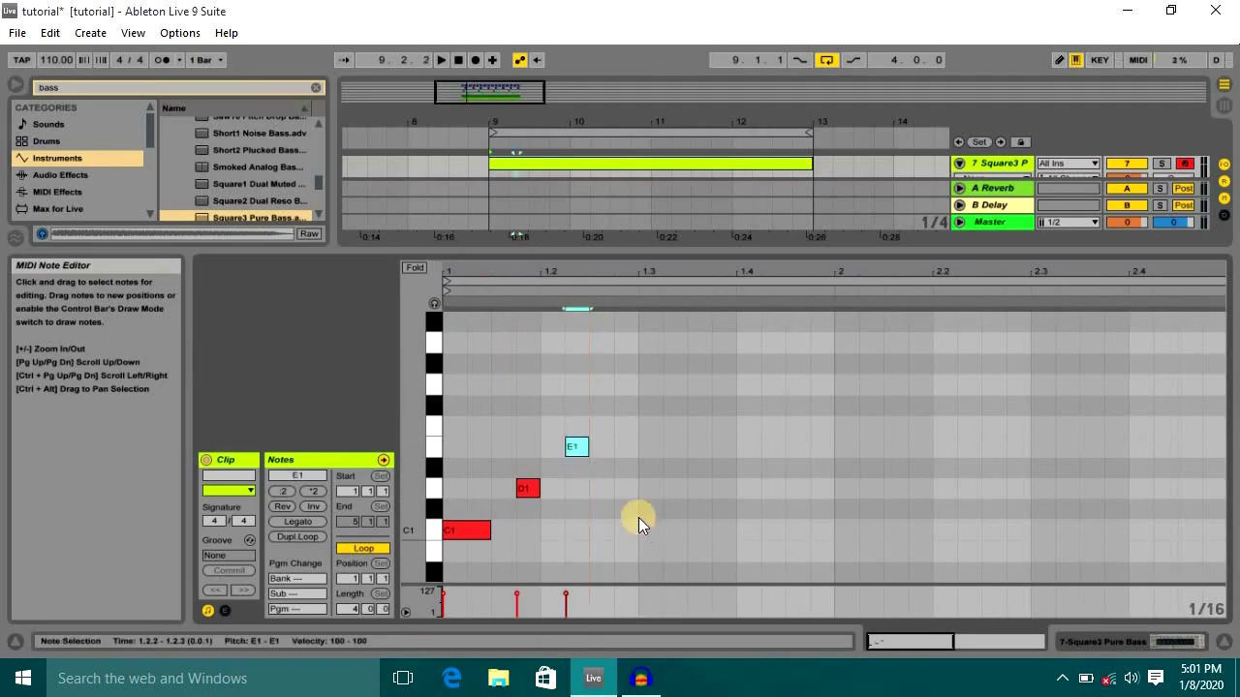
Add an eighth-note D1 at 1.2.3 and another at 1.3.3, and play the pattern back
double_click(603, 490)
mouse_move(612, 492)
mouse_down()
mouse_move(653, 492)
mouse_move(634, 492)
mouse_up()
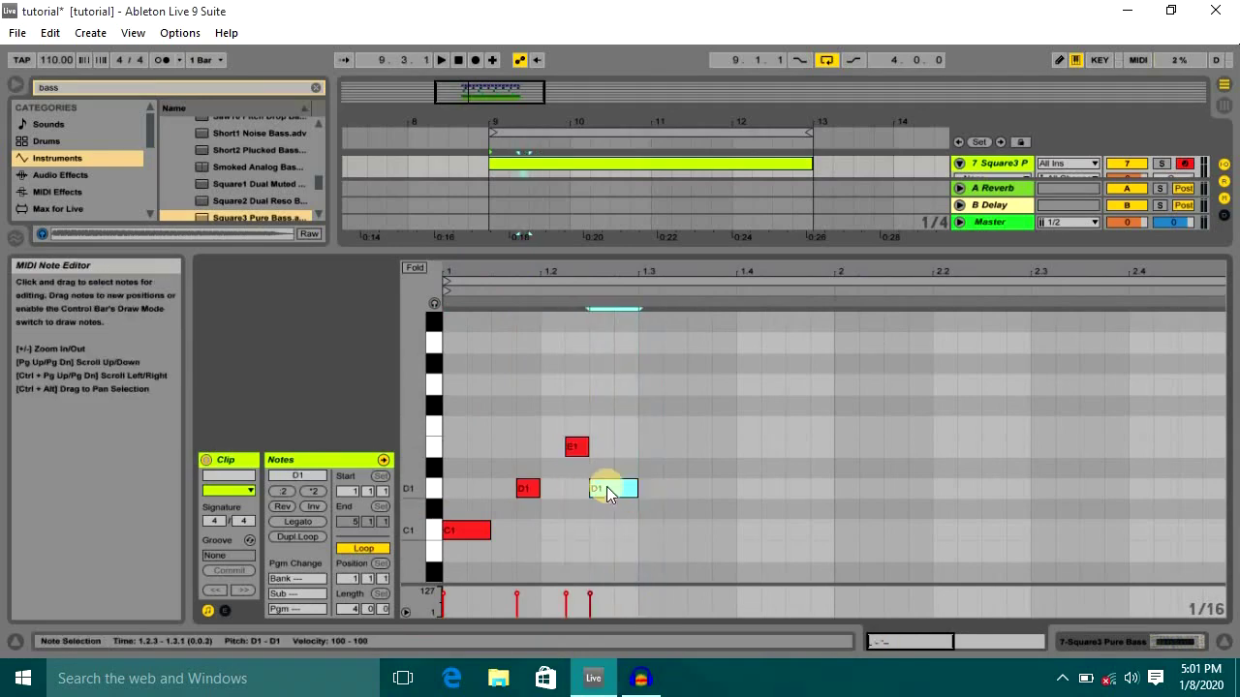
drag(624, 492, 729, 496)
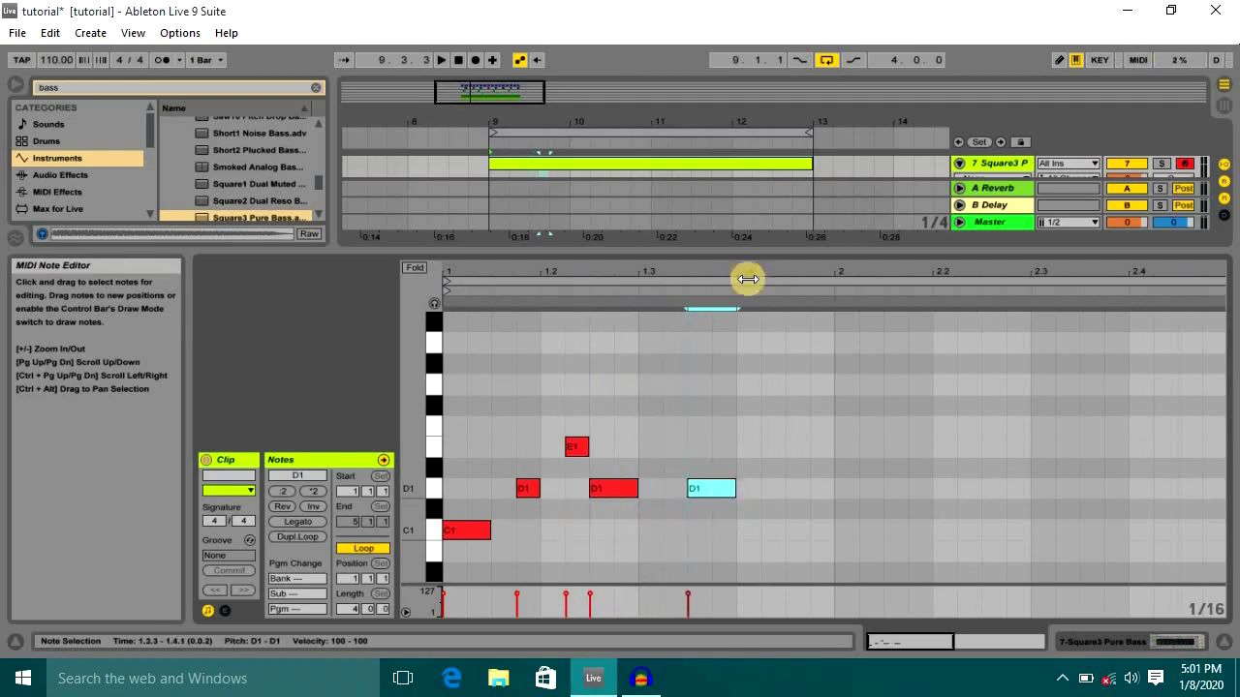
key(space)
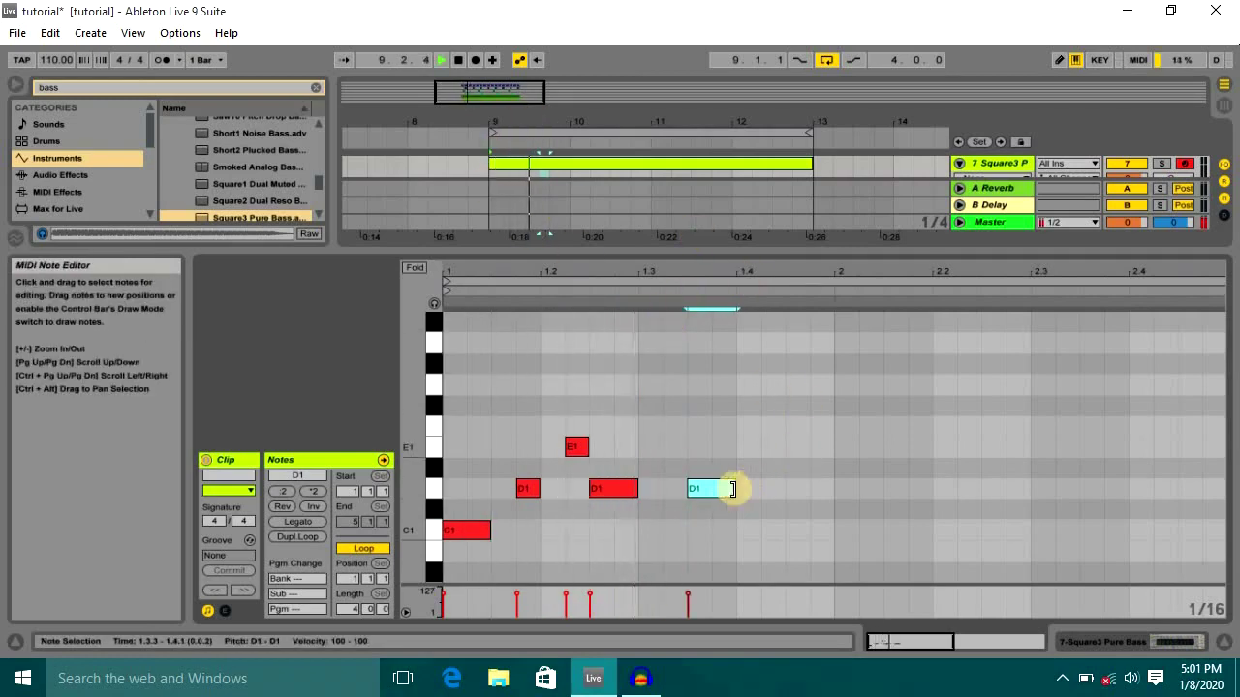
key(space)
Complete the clip's first bar with an eighth-note C1 at 1.4 and two sixteenth-note E1s at 1.4.3 and 1.4.4
drag(715, 489, 809, 449)
double_click(820, 532)
double_click(833, 448)
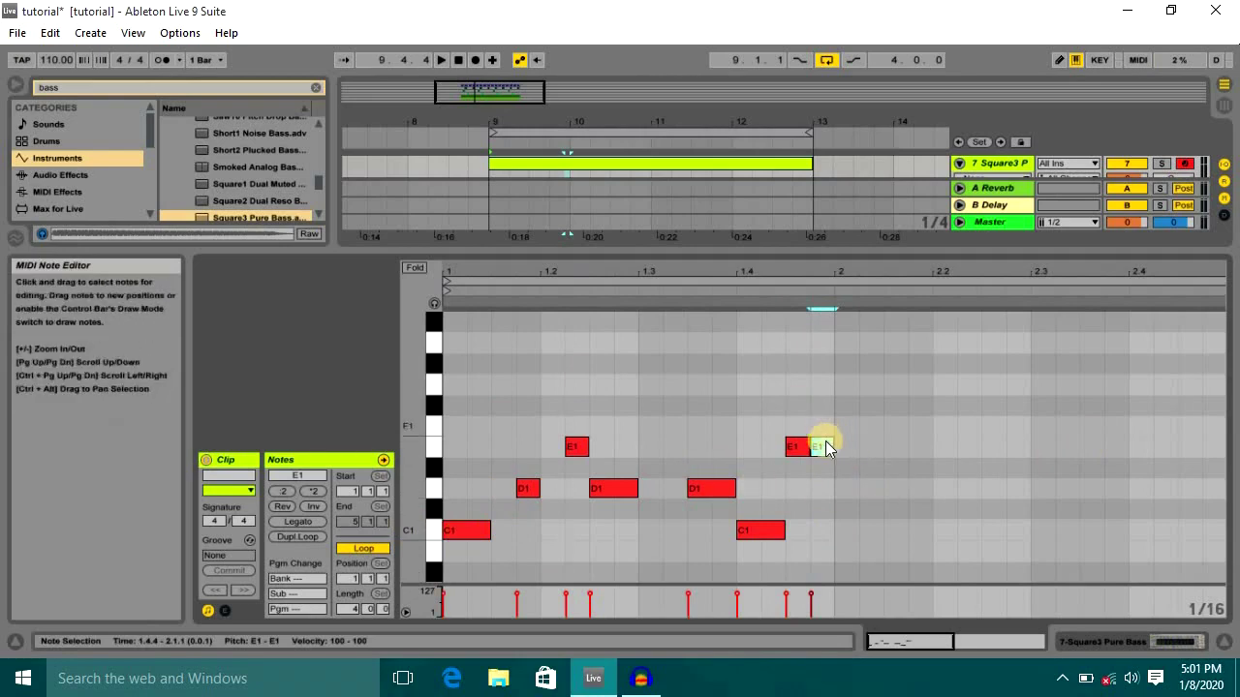
Fill the clip's second bar with one-beat notes A0, B0, G0 and D1, and play the bass line
double_click(908, 491)
drag(907, 491, 856, 548)
scroll(856, 548, down, 2)
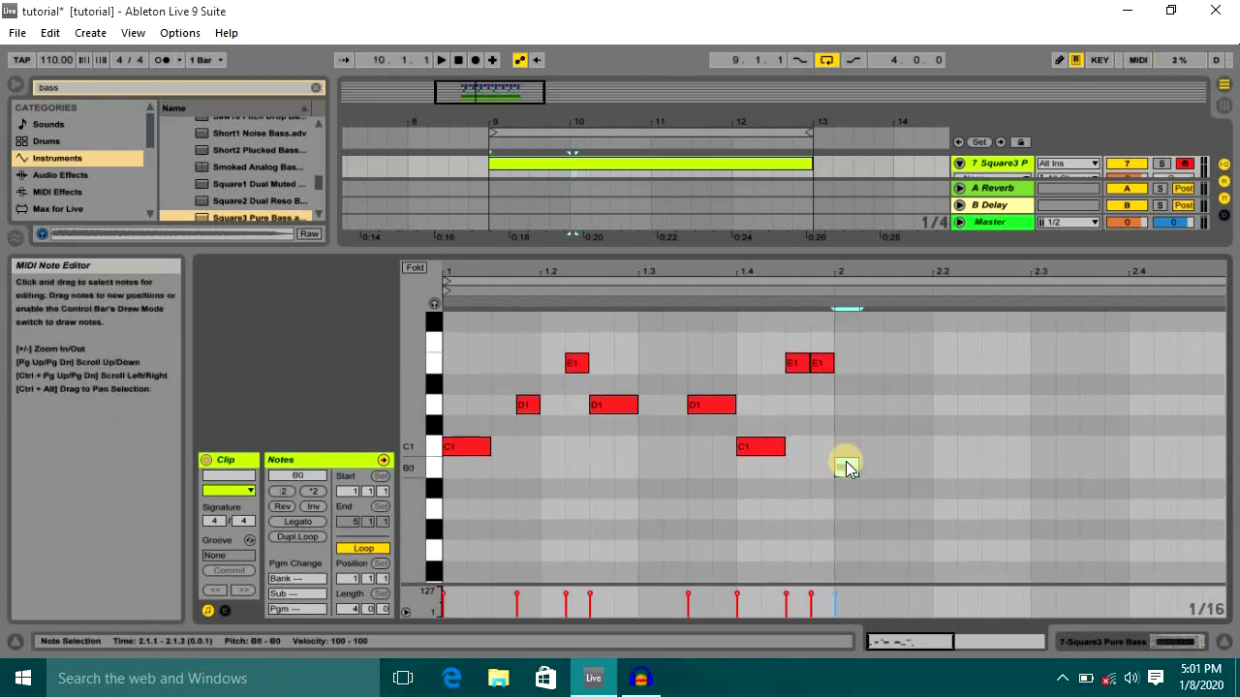
drag(844, 465, 1156, 412)
key(space)
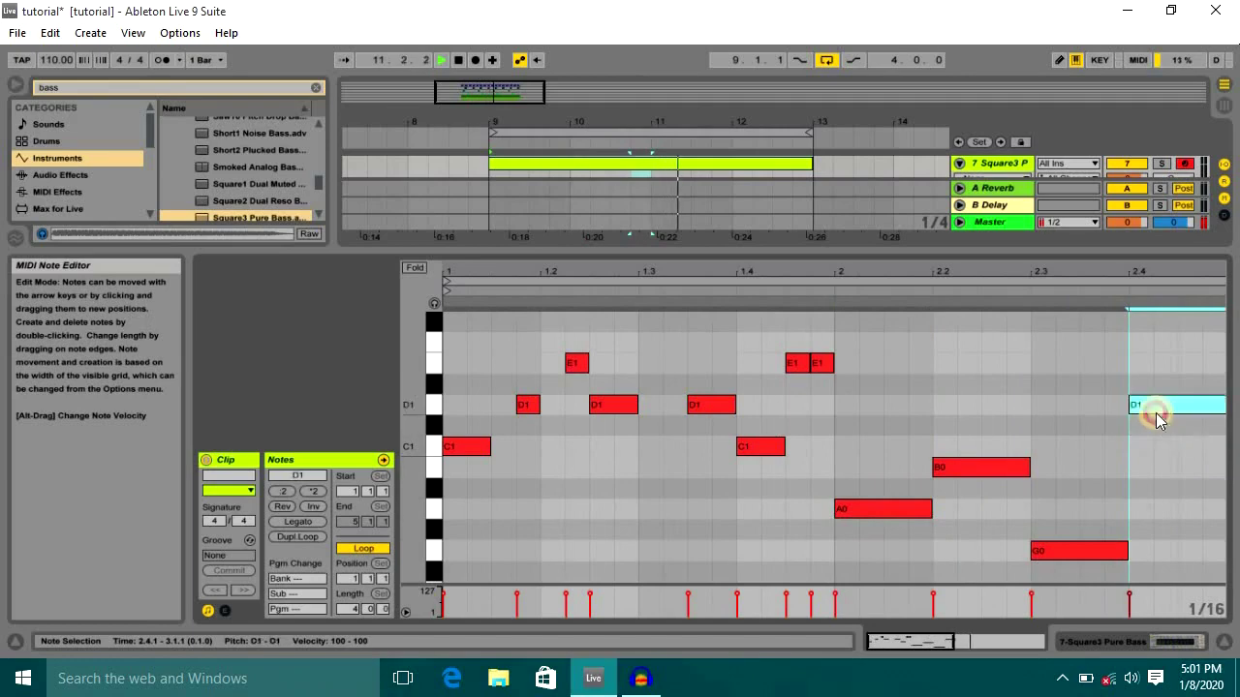
key(space)
Duplicate all the bass notes into bars 3 and 4, and hide the clip view with the loop playing
drag(847, 259, 845, 231)
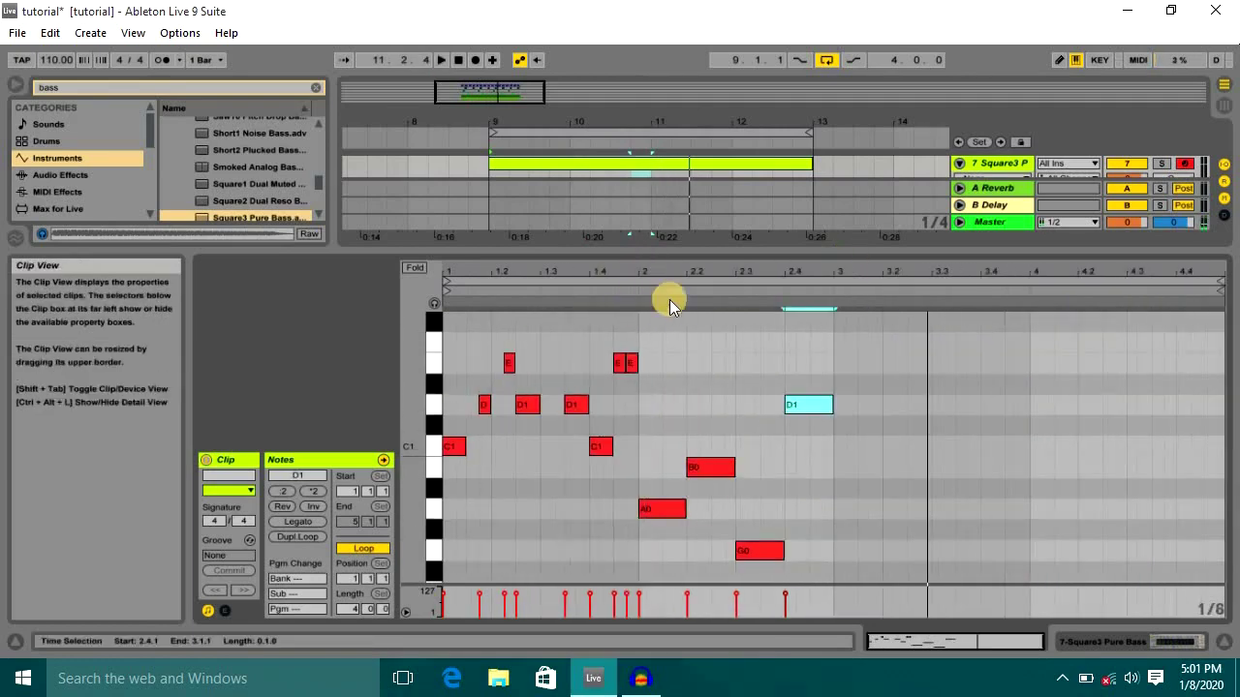
drag(802, 341, 111, 684)
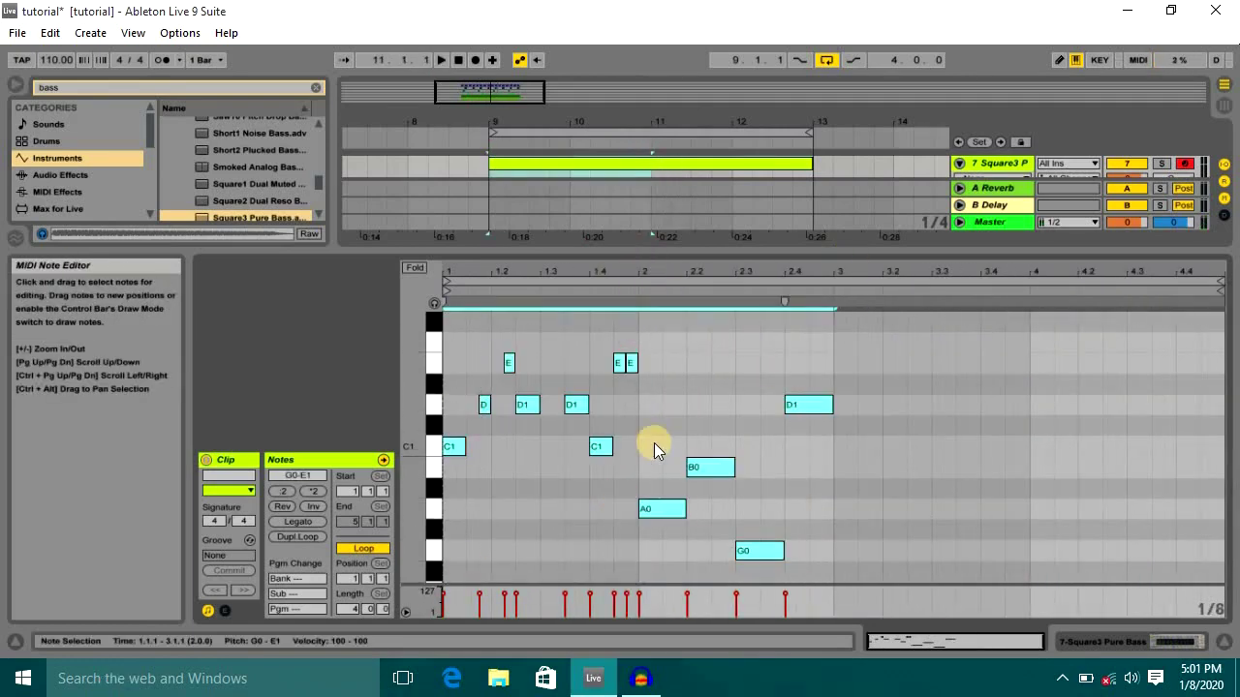
key(ctrl+d)
click(1110, 372)
key(space)
drag(1152, 268, 1093, 299)
click(1224, 642)
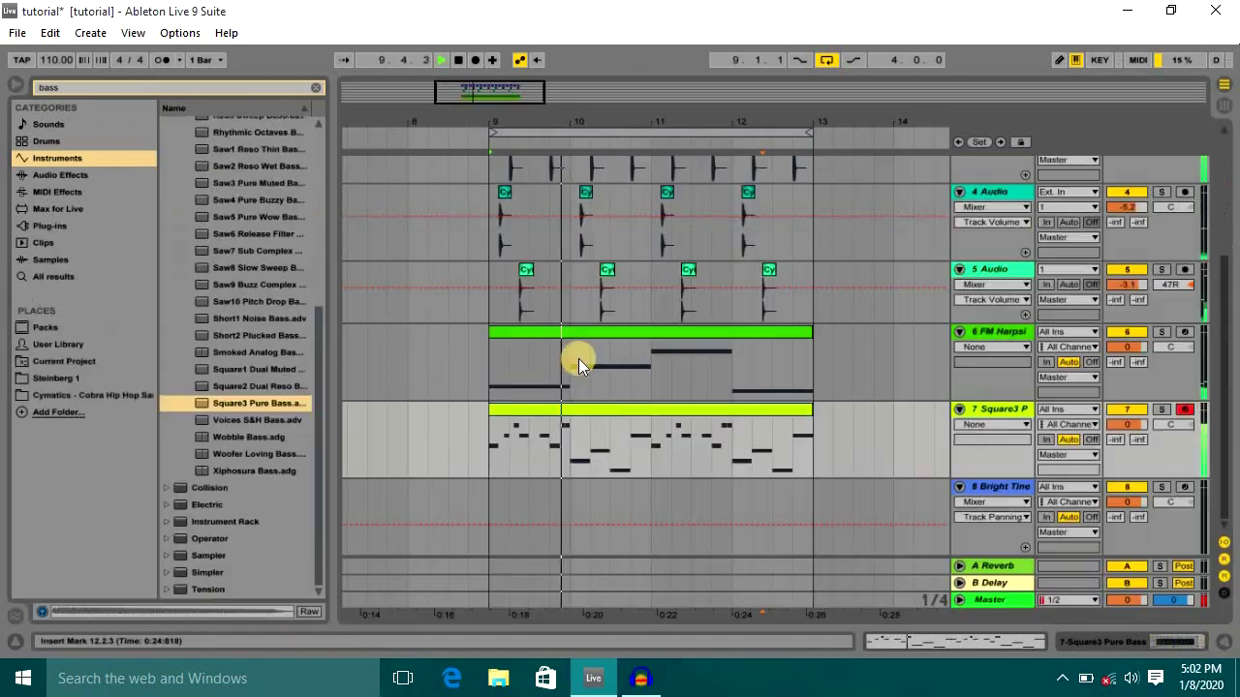
Rename the 7 Square3 Pure Bass track as "bass"
scroll(647, 415, up, 5)
scroll(726, 346, down, 3)
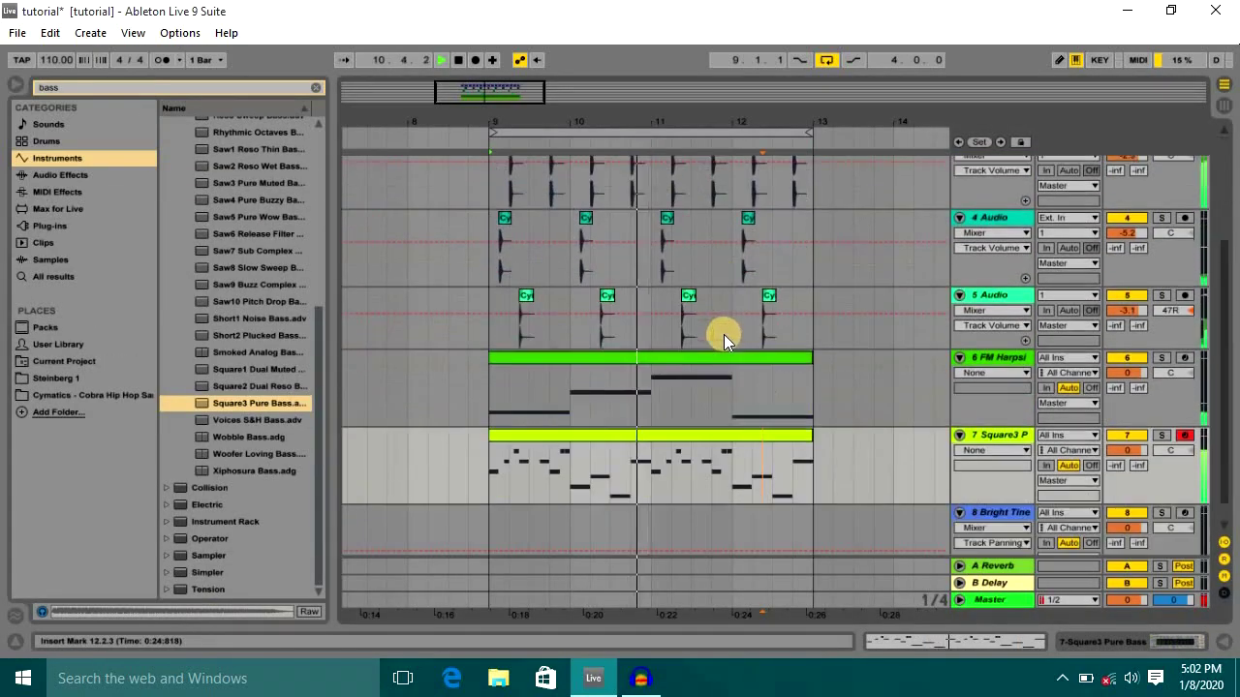
scroll(936, 409, up, 1)
click(998, 460)
key(ctrl+r)
text(ba)
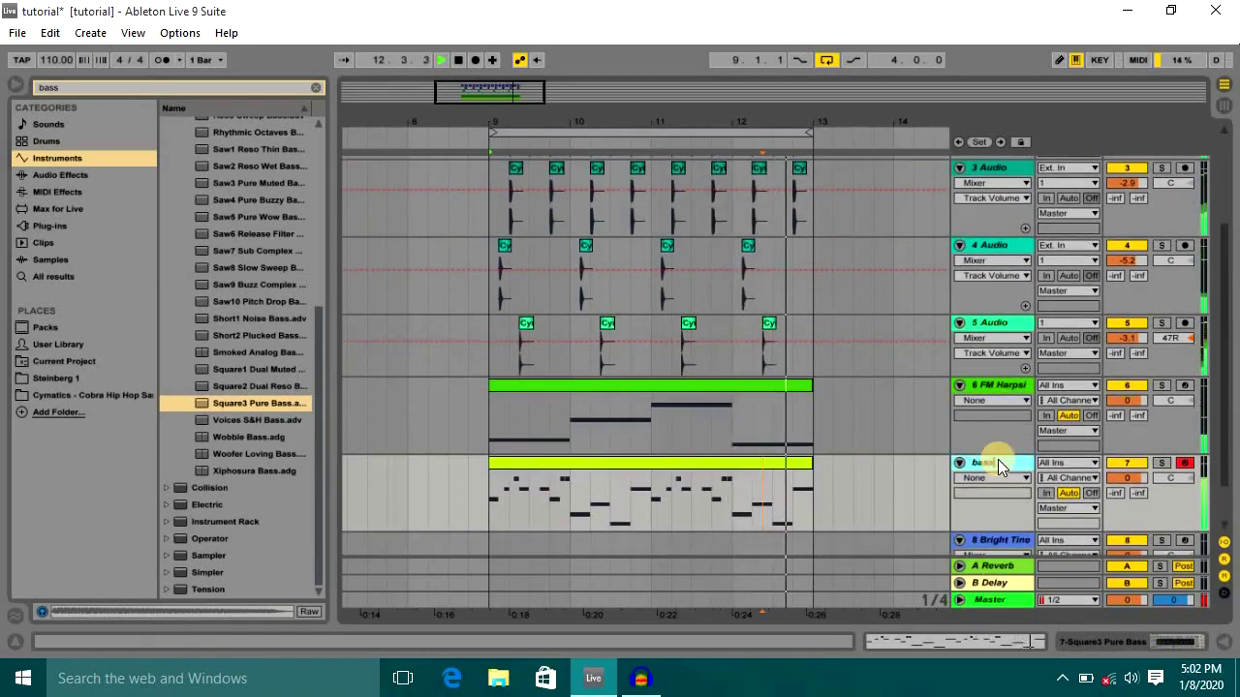
text(ss)
key(Return)
Try deleting the 3 Audio track and undo the deletion
scroll(651, 359, up, 3)
scroll(651, 358, up, 1)
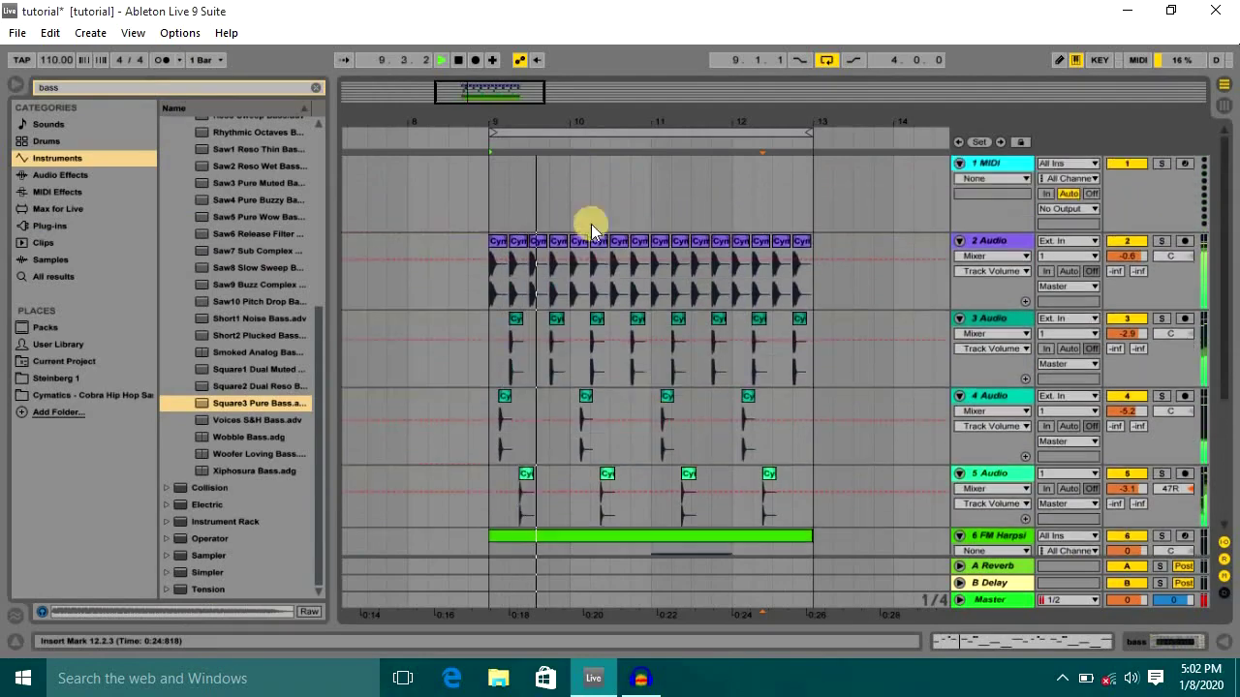
drag(620, 119, 649, 396)
scroll(641, 389, down, 3)
scroll(641, 390, up, 3)
right_click(985, 316)
click(1007, 318)
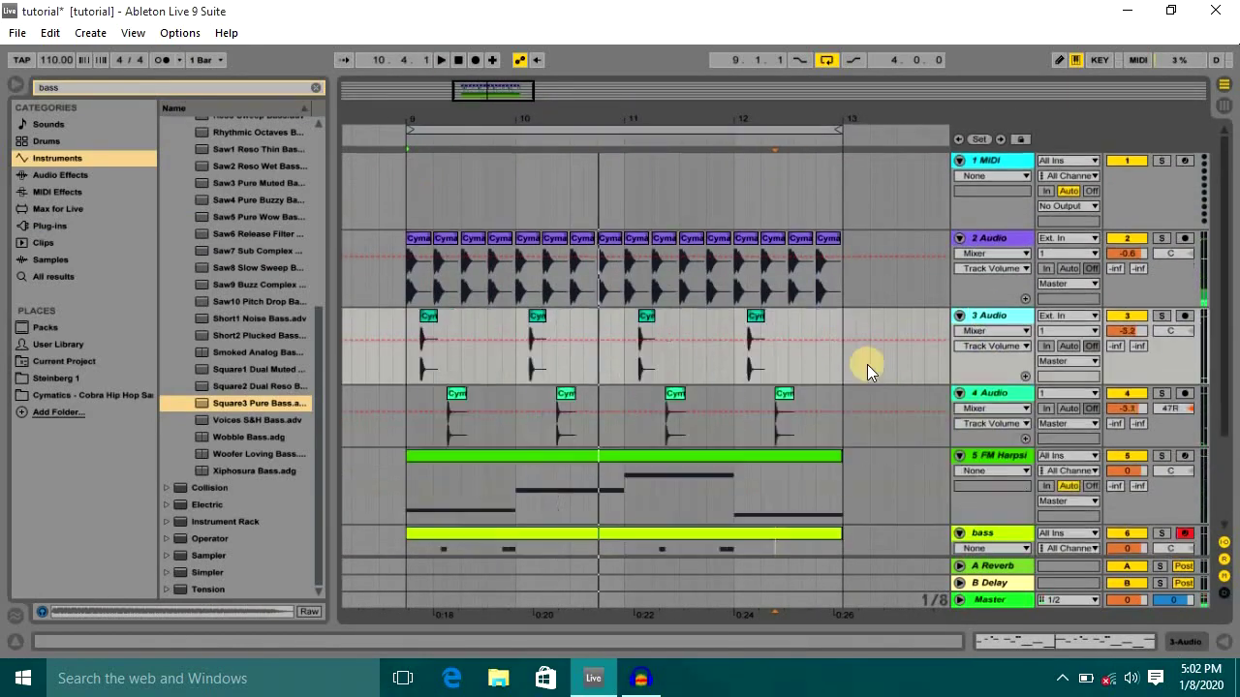
right_click(867, 364)
key(Escape)
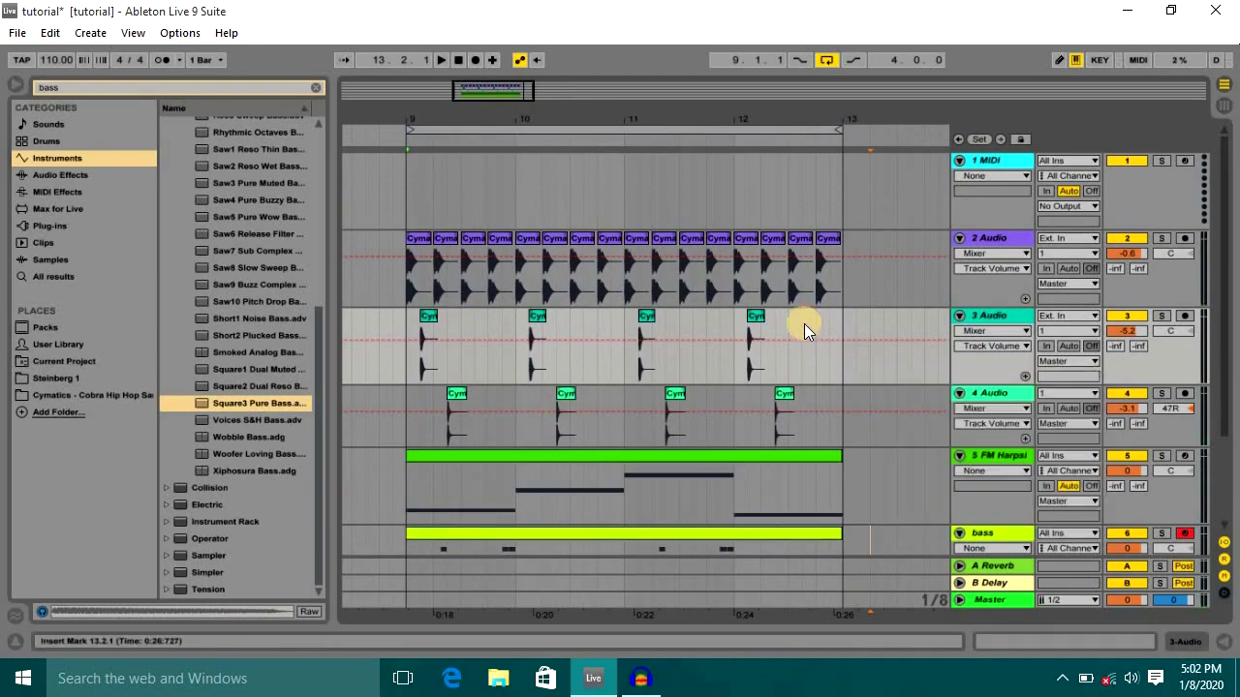
key(ctrl+z)
Play the loop to review the drum, harpsichord and bass tracks together, and highlight the bass clip's notes
key(space)
scroll(620, 407, down, 5)
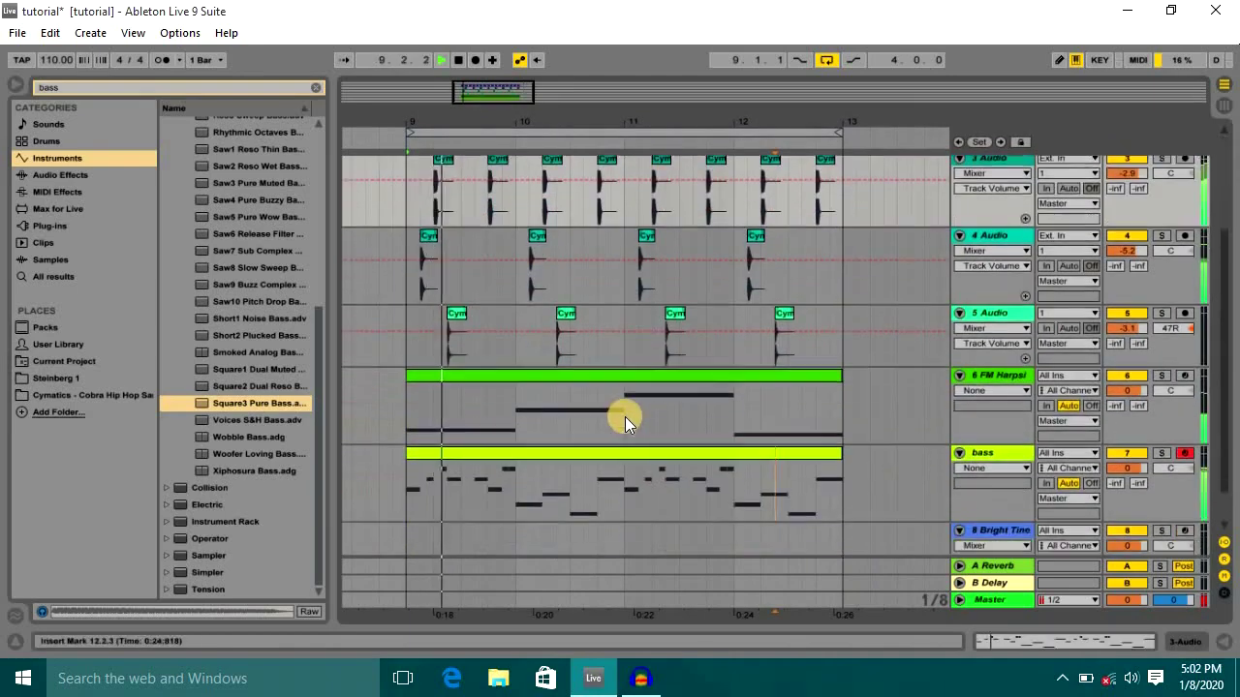
scroll(631, 411, up, 2)
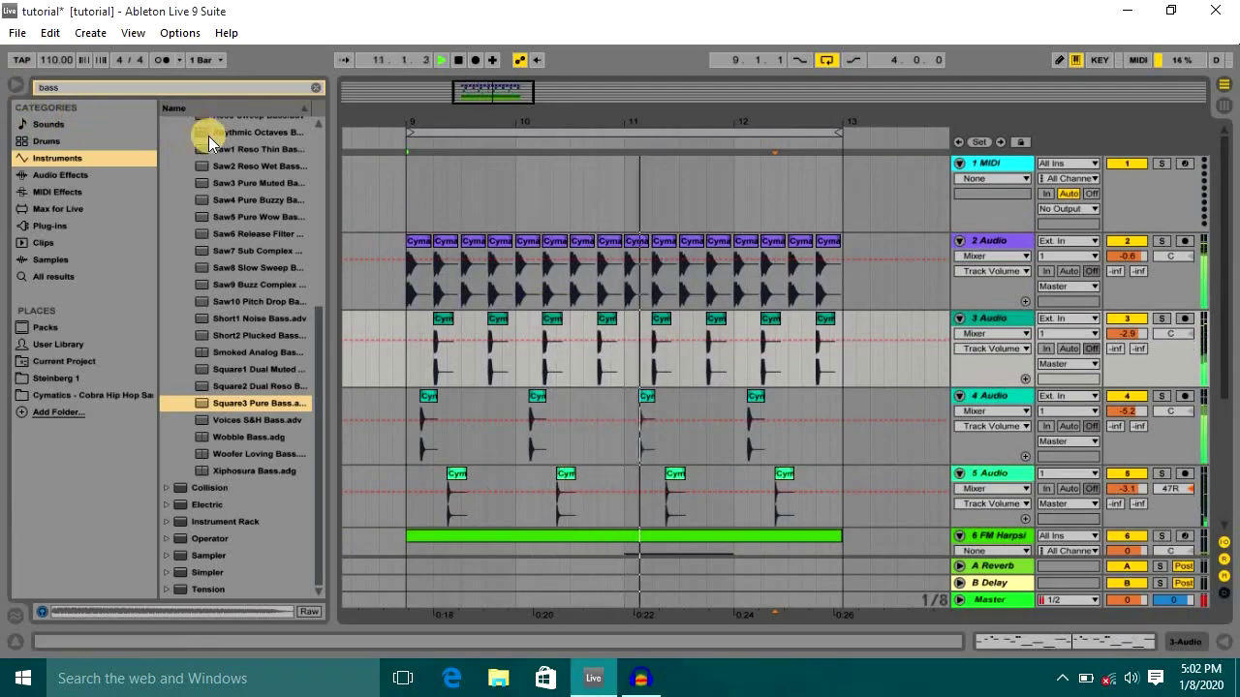
scroll(606, 424, down, 3)
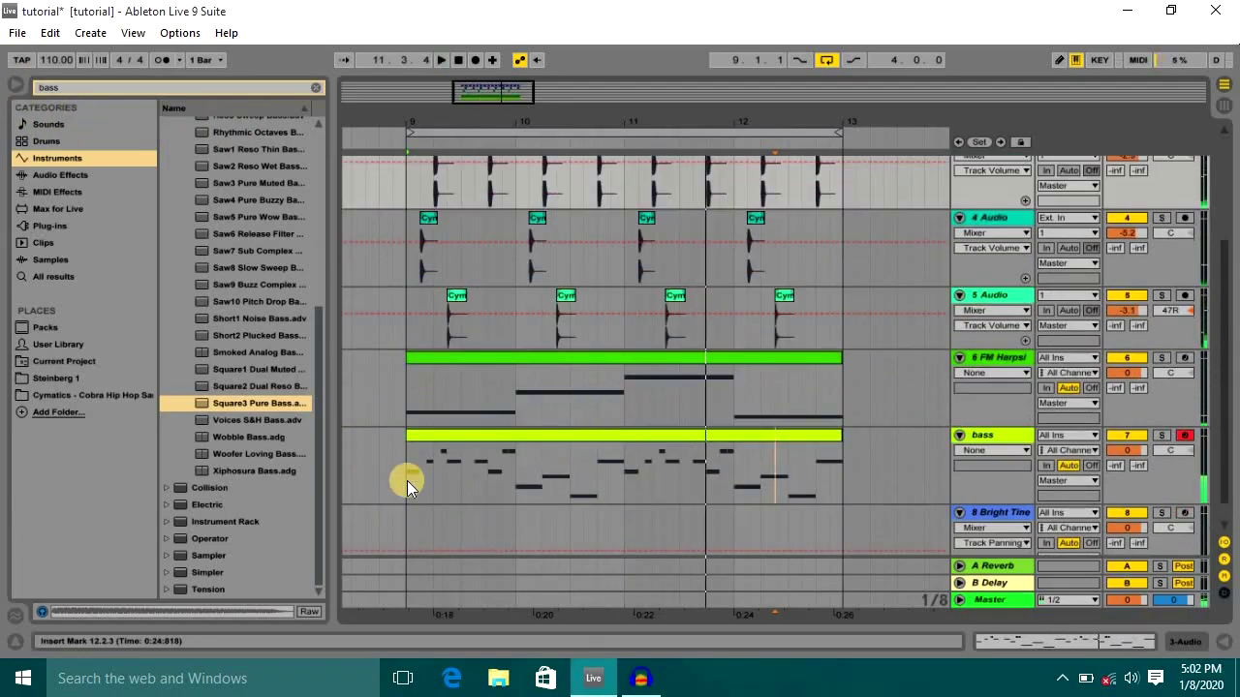
drag(399, 482, 834, 495)
key(space)
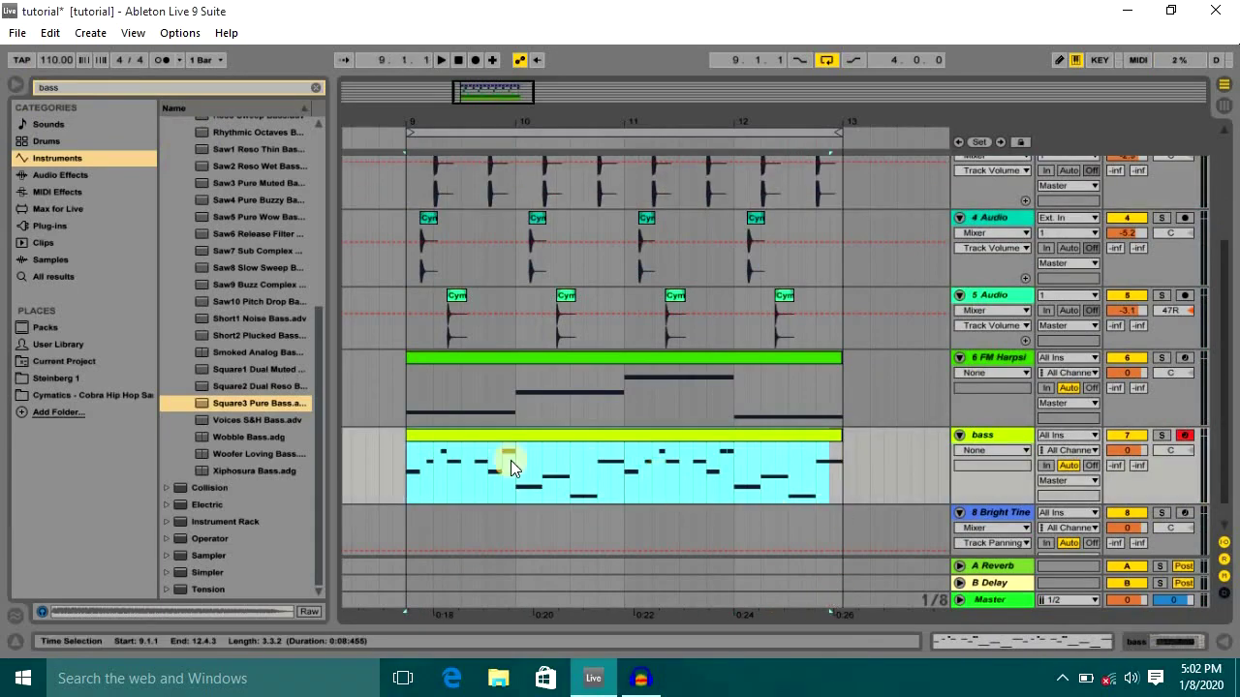
Display the bass track's volume automation and add a breakpoint at 9.1.1
click(410, 474)
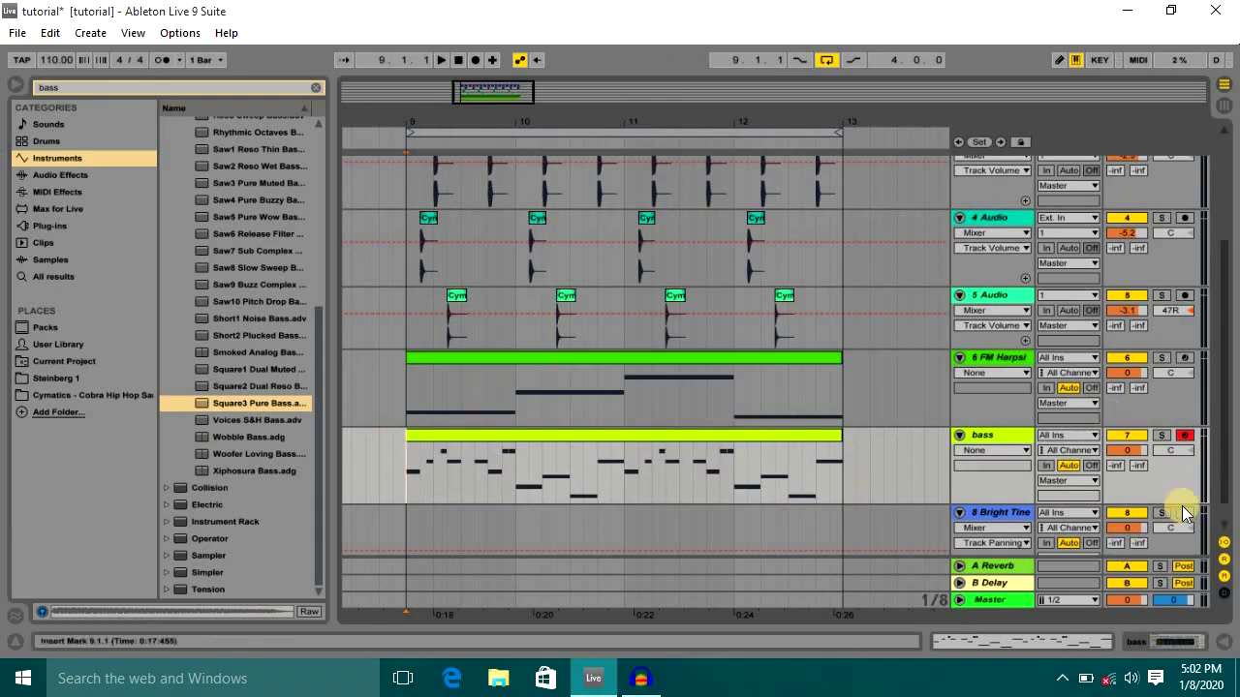
click(1130, 451)
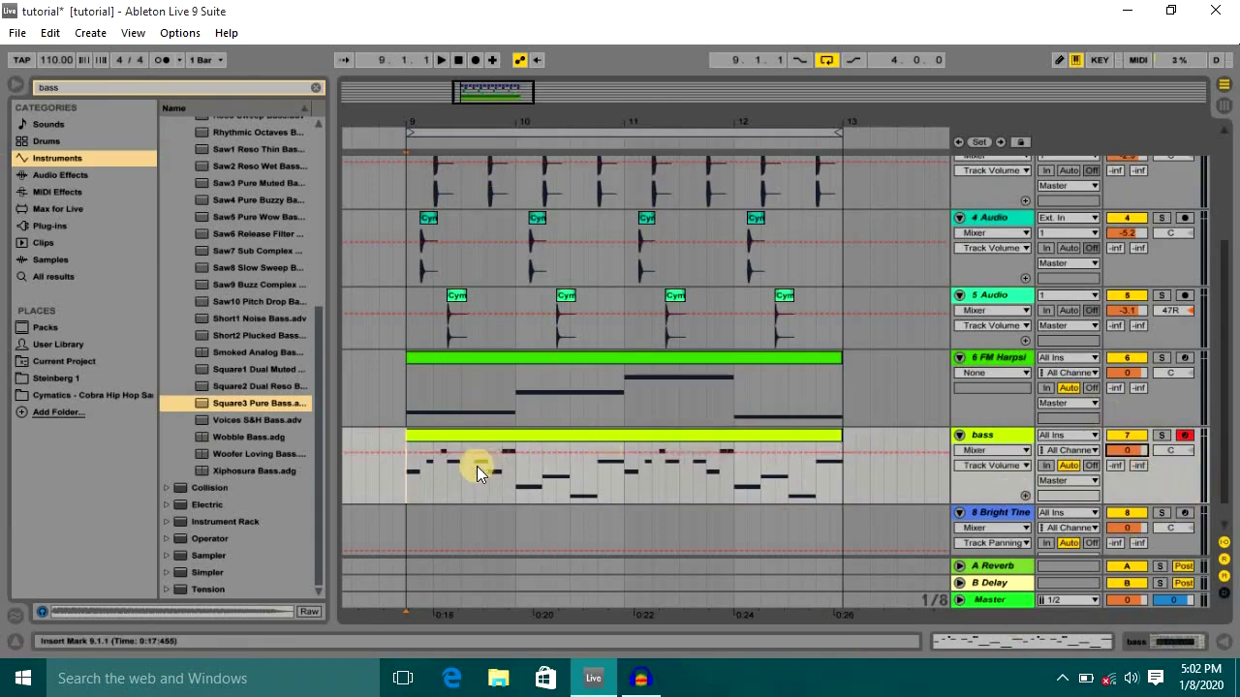
click(408, 454)
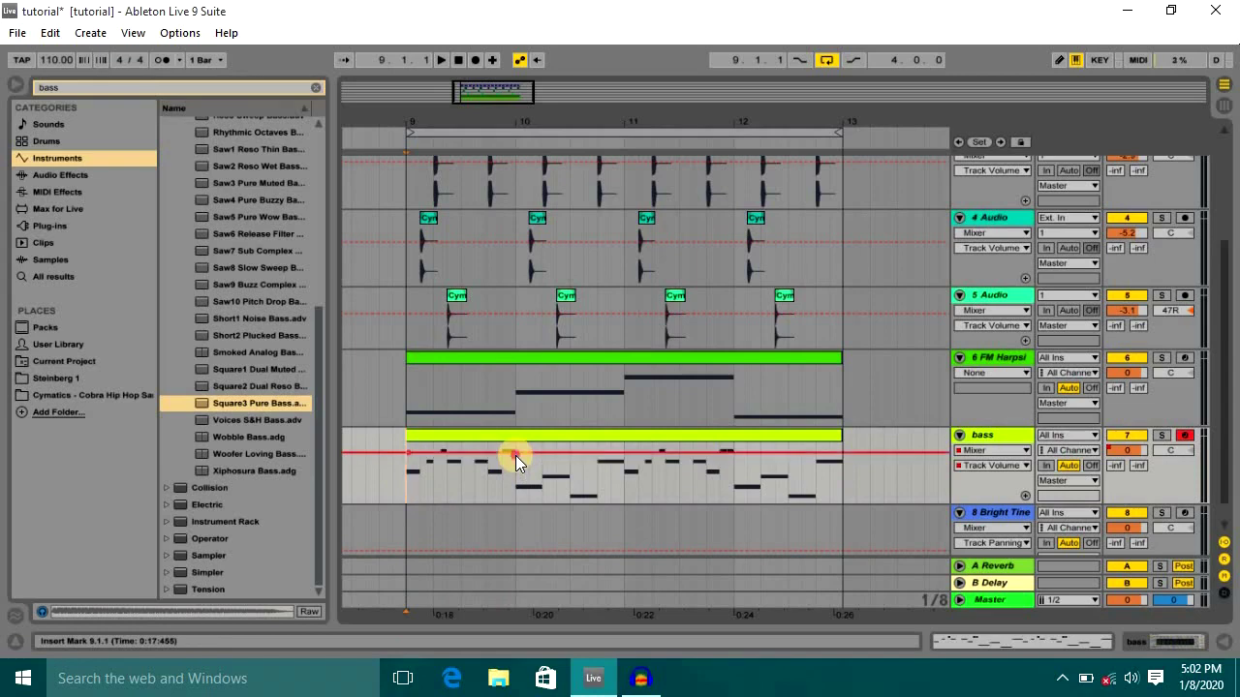
Try out, play and undo a bass volume dip falling from bar 9 to bar 10 and partly rising again just after bar 11
drag(515, 455, 514, 489)
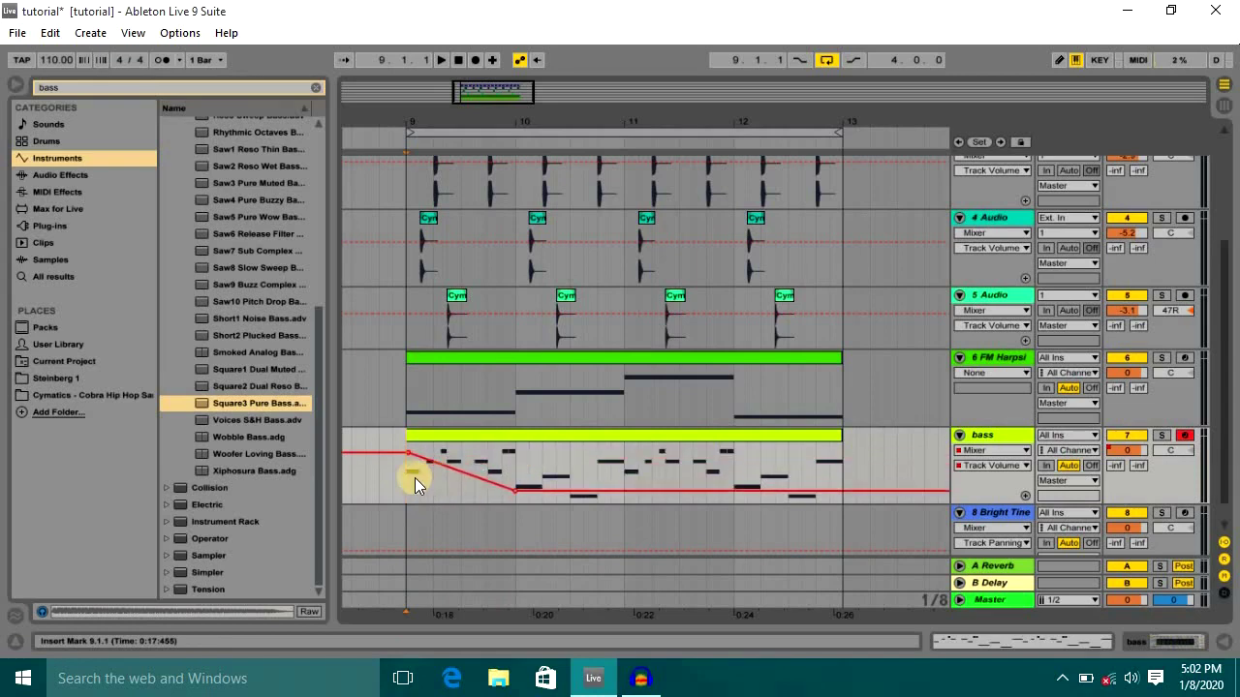
drag(409, 476, 505, 476)
drag(646, 492, 635, 461)
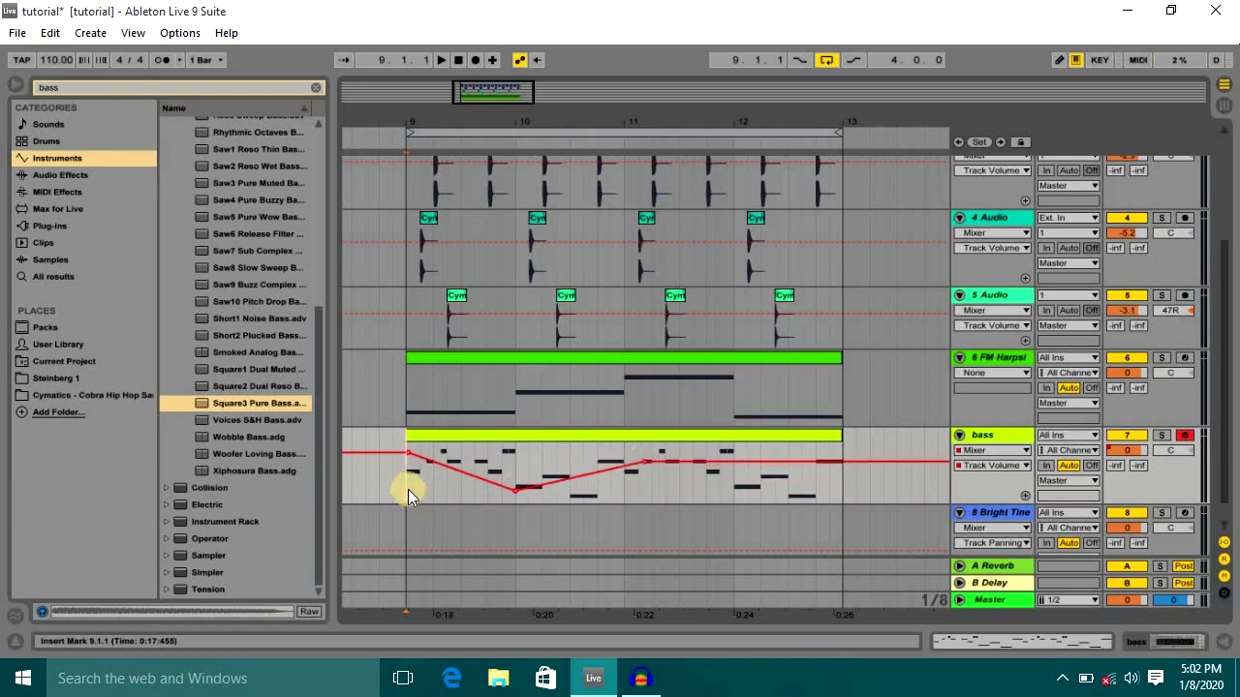
key(space)
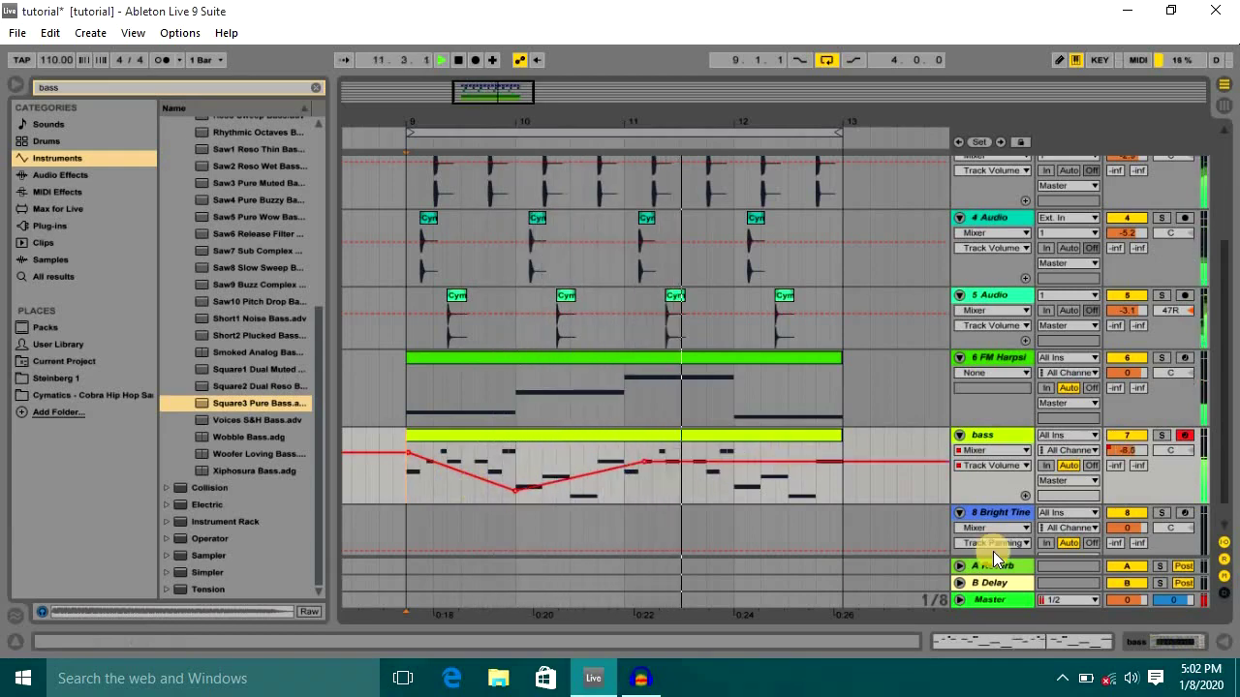
key(space)
key(ctrl+z)
key(ctrl+z)
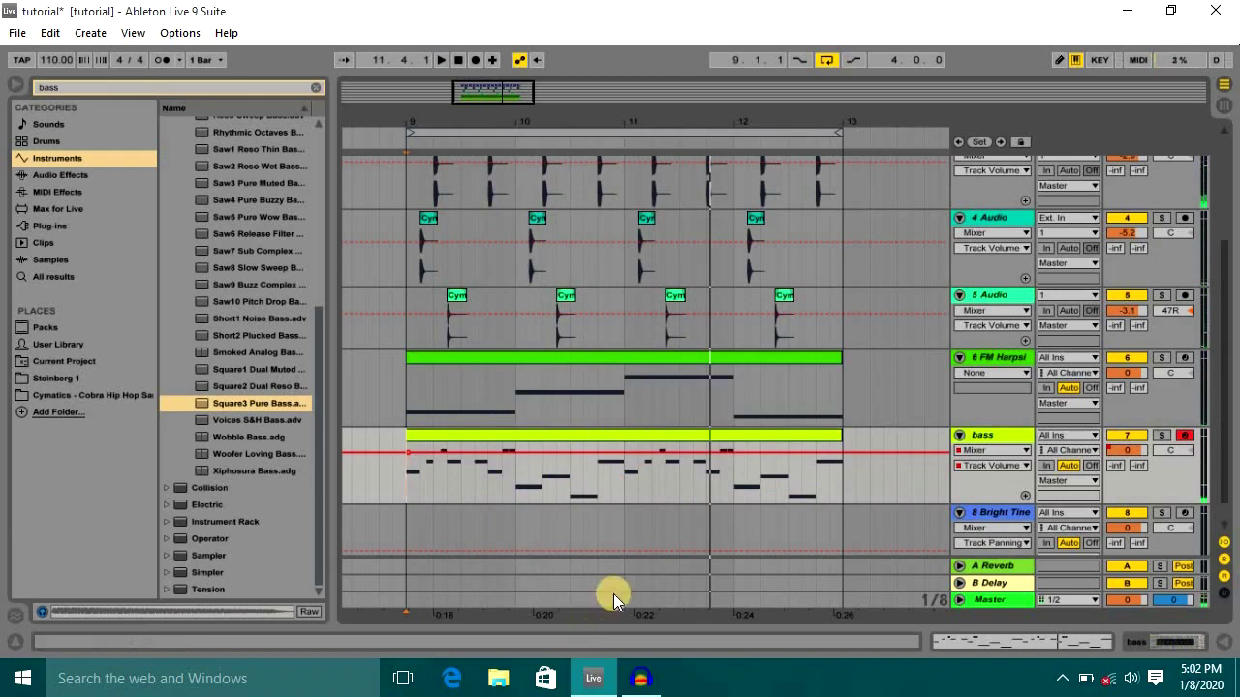
Display the bass track's Speaker On automation and switch the track off from bar 9 to bar 10, then on again
click(1125, 438)
click(1125, 438)
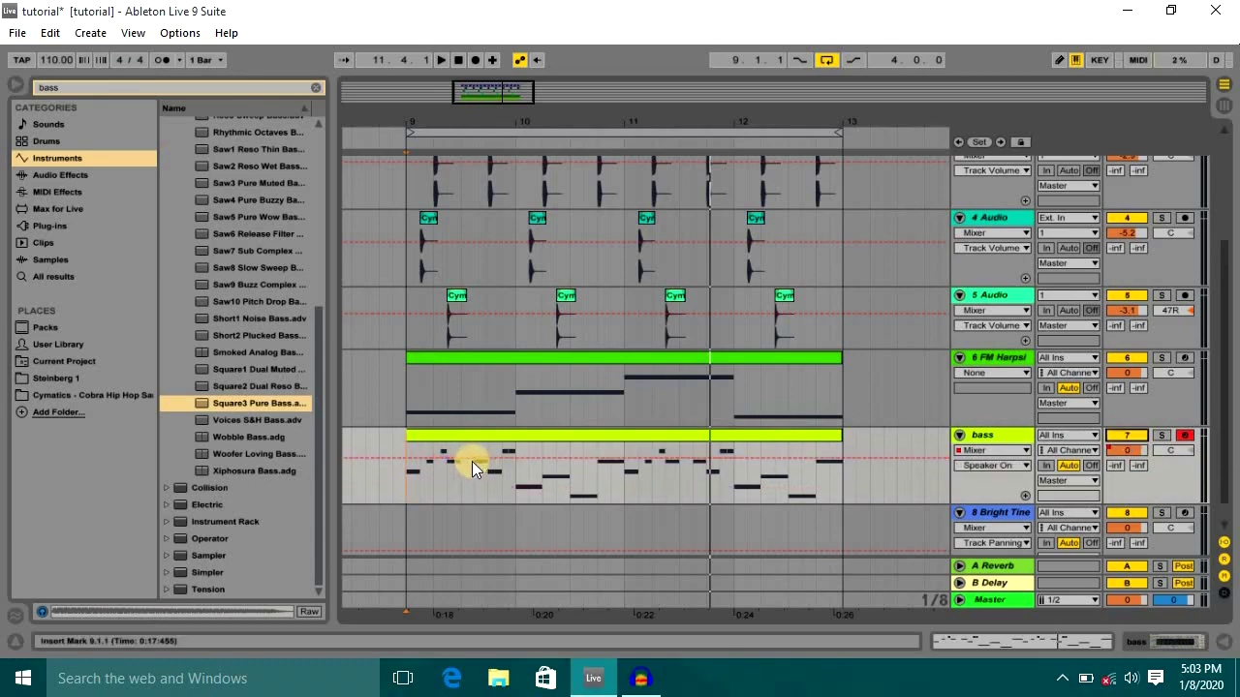
click(406, 459)
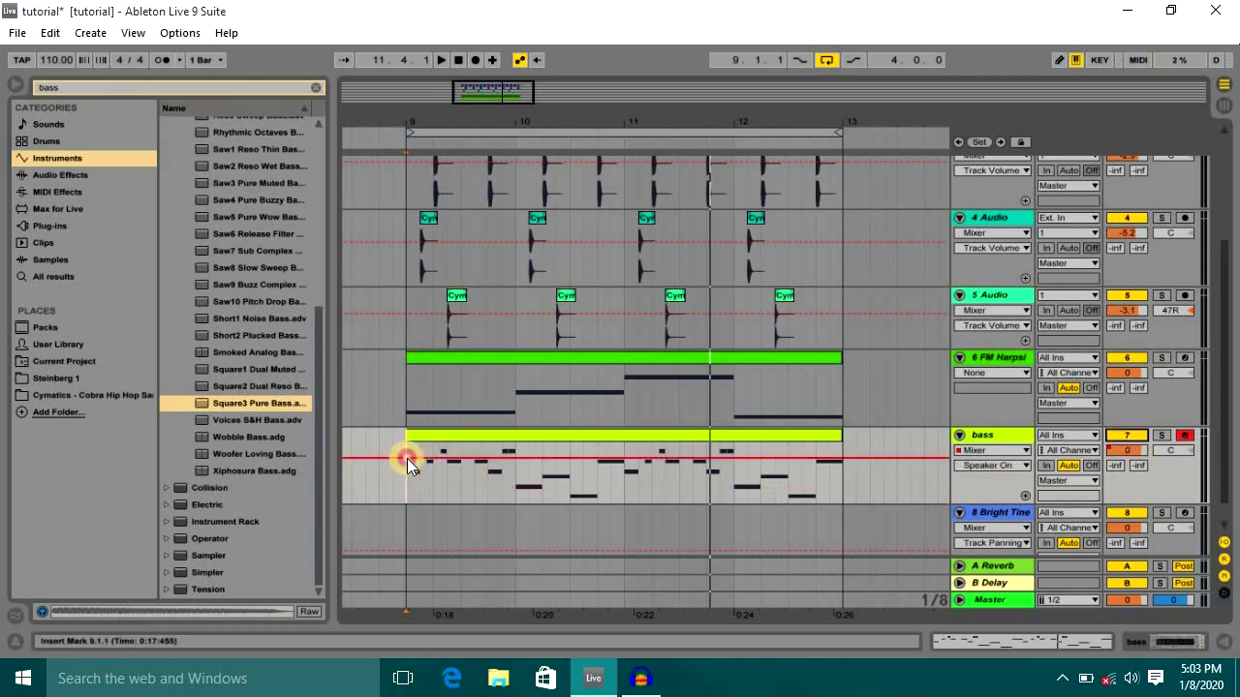
click(447, 457)
click(448, 457)
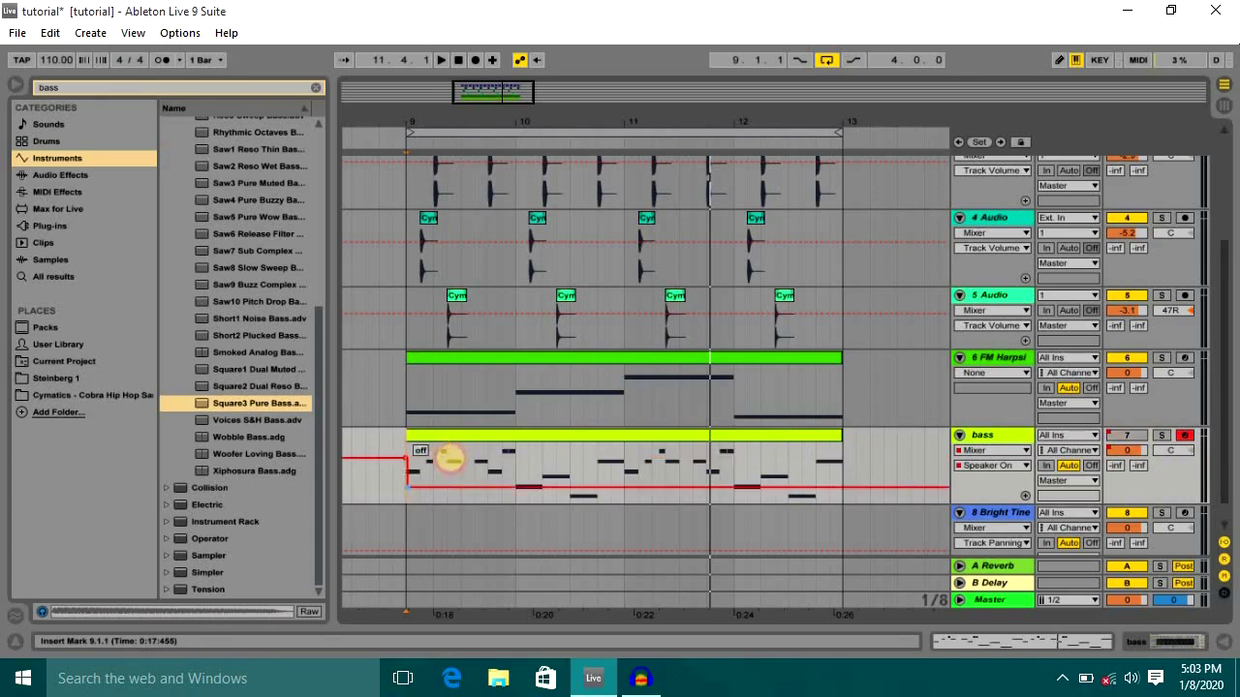
click(513, 492)
click(530, 491)
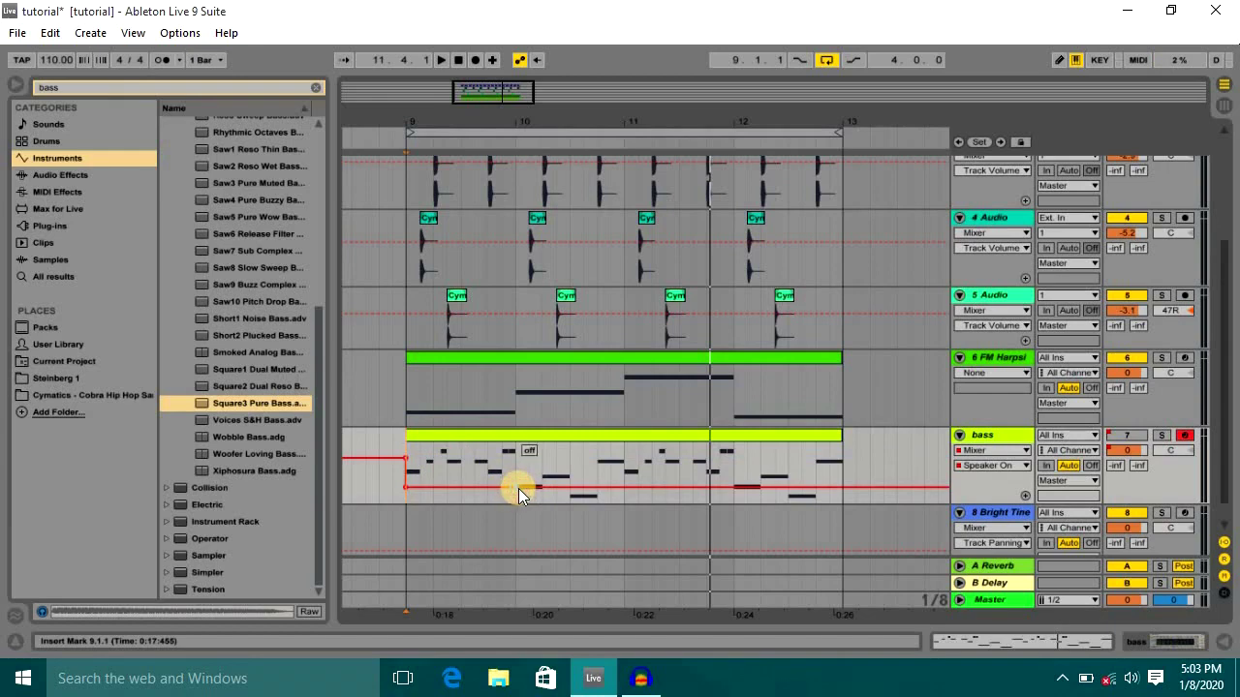
click(515, 488)
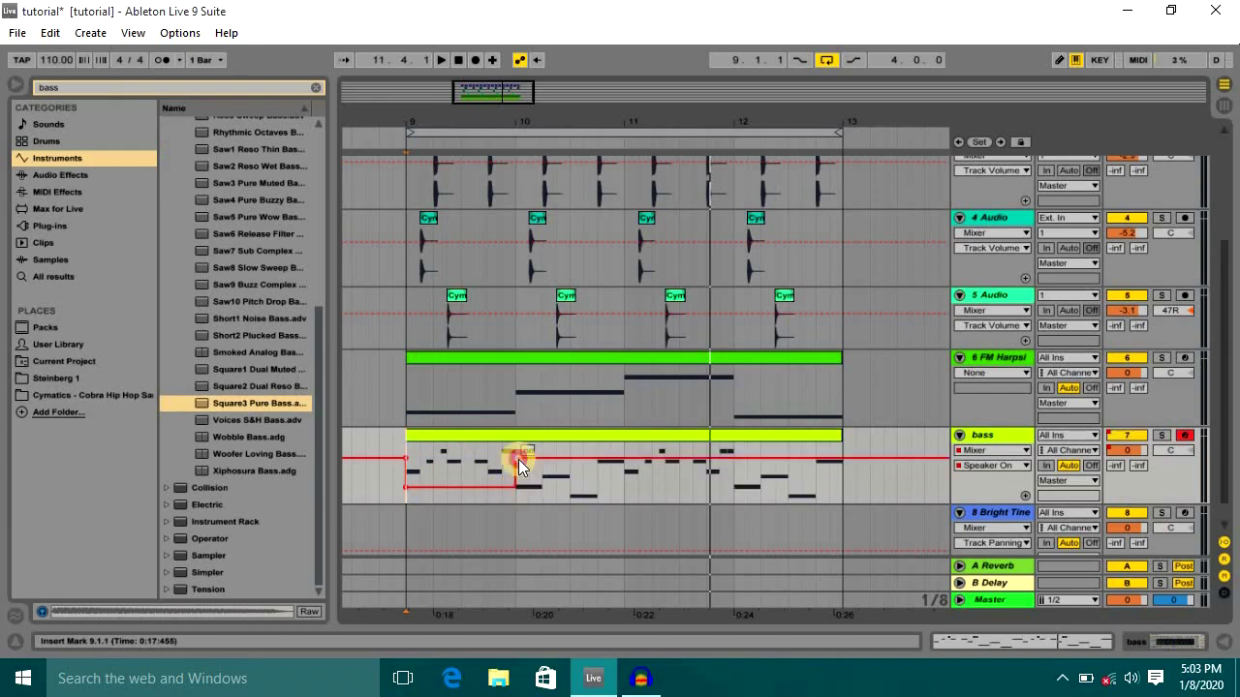
Play the loop from bar 9 to hear the bass mute automation, then stop and undo all its breakpoints
key(space)
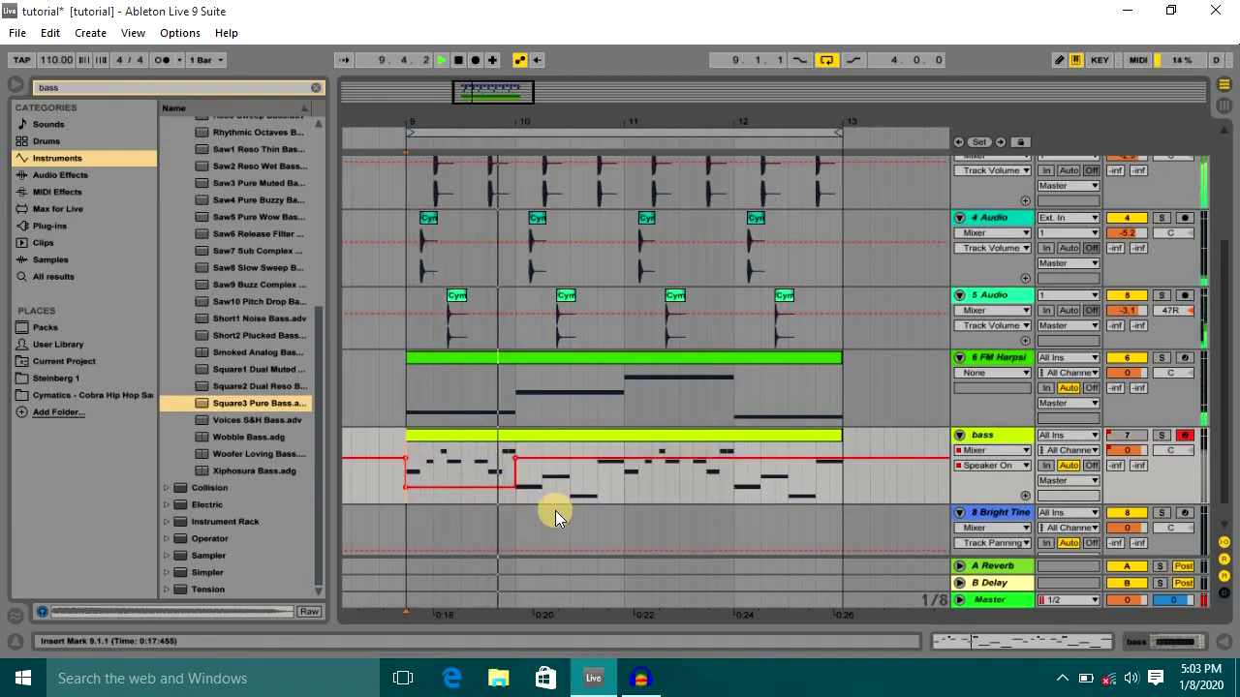
key(space)
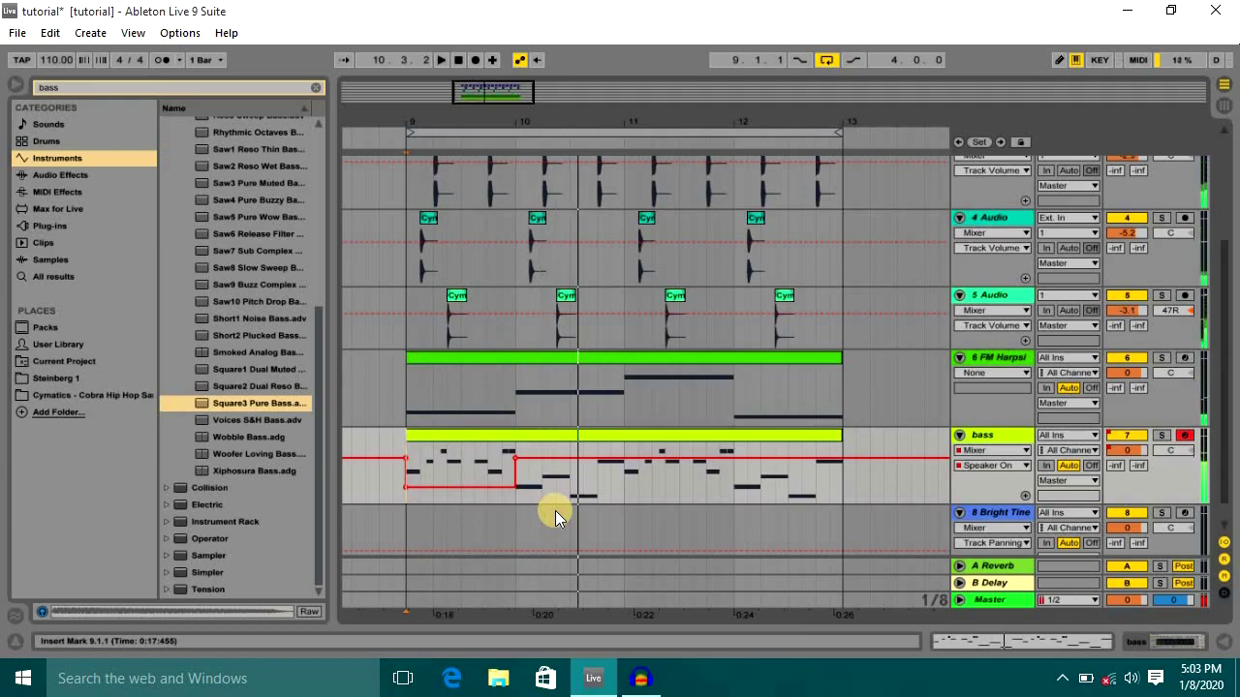
key(ctrl+z)
click(447, 468)
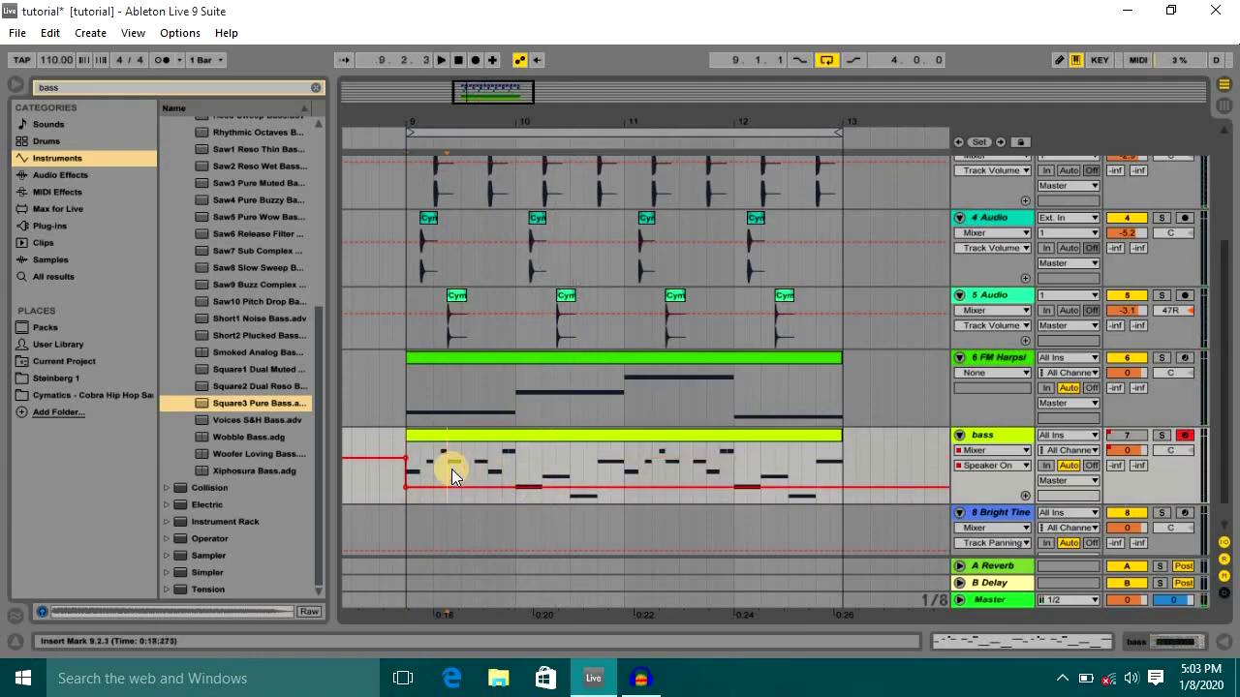
key(ctrl+z)
key(ctrl+z)
Lower the FM Harpsichord track's volume to -0.6 dB in the Session View mixer, play the loop, and return to Arrangement View
scroll(542, 466, down, 1)
scroll(552, 461, up, 3)
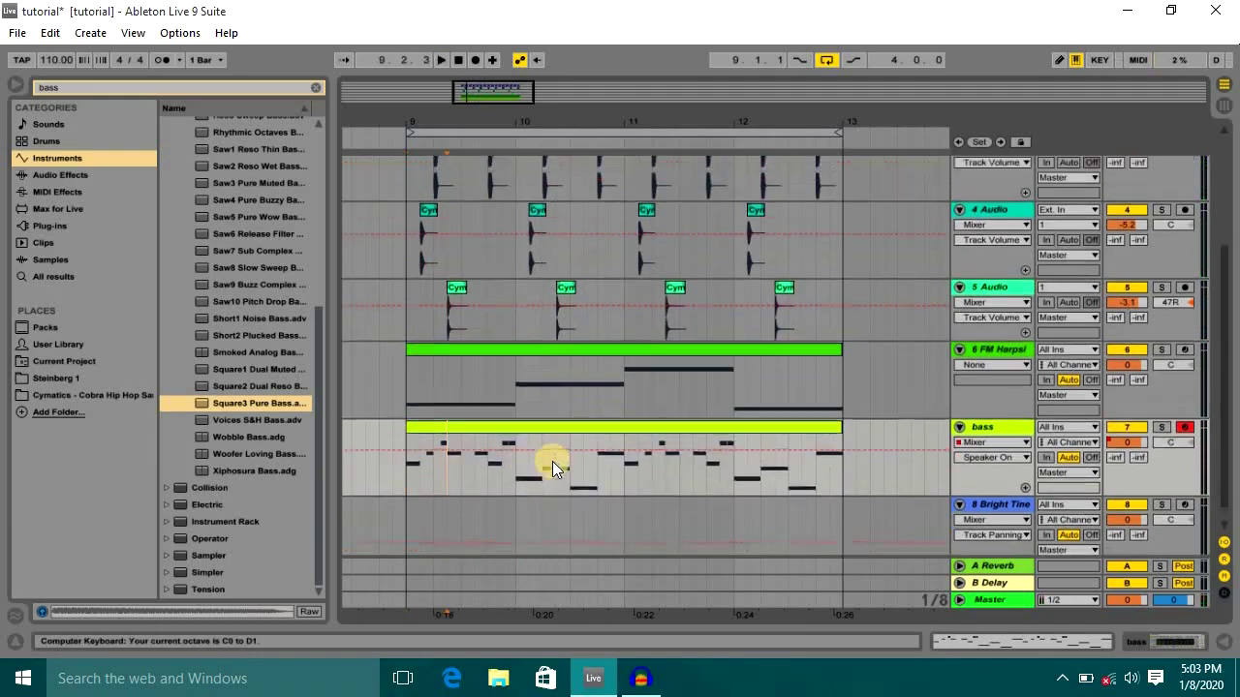
scroll(554, 455, down, 3)
scroll(968, 456, up, 2)
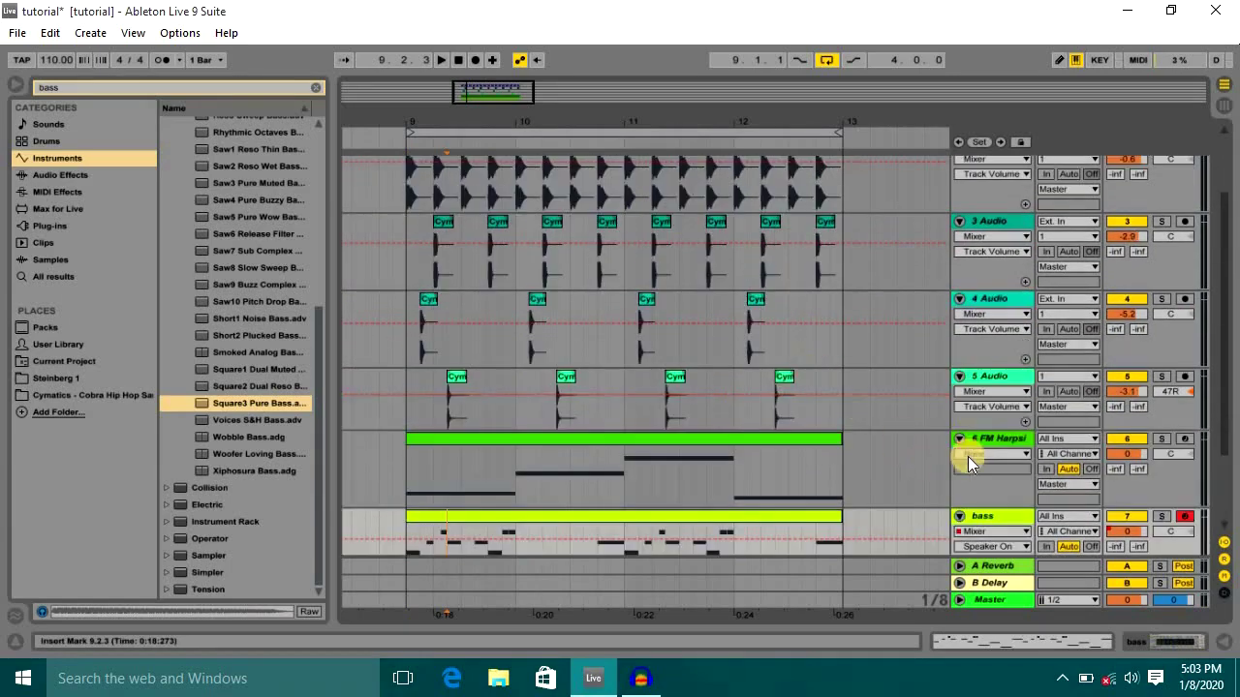
click(976, 441)
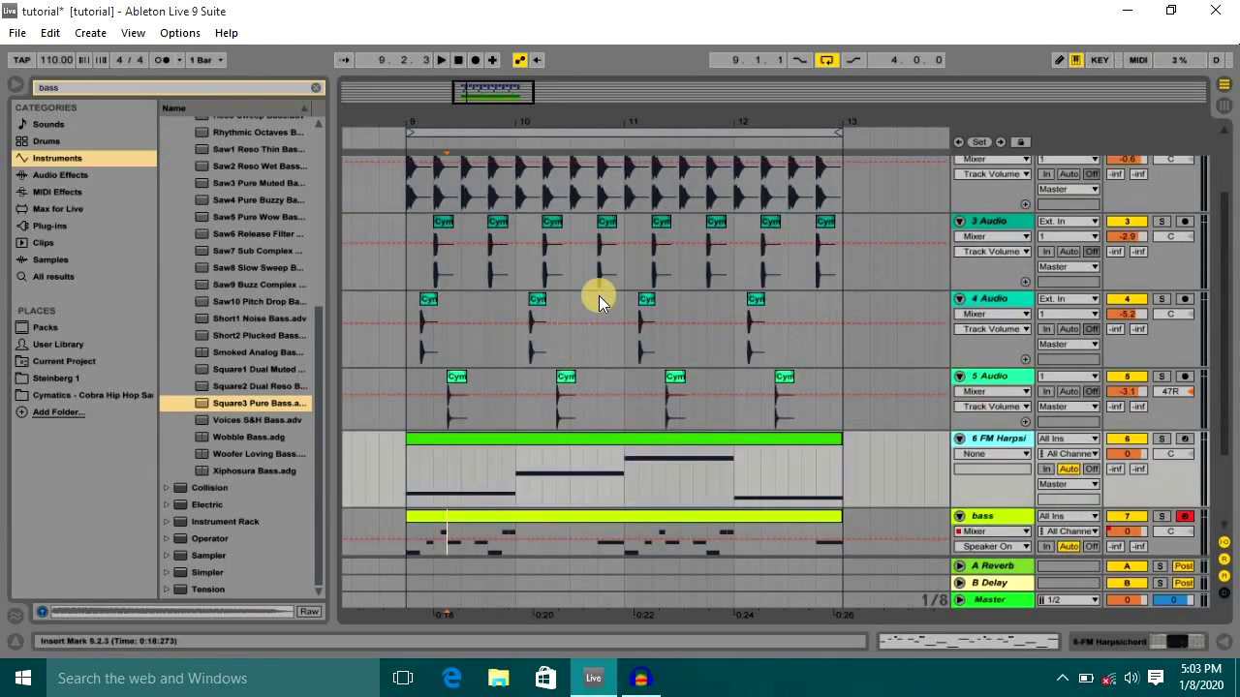
key(Tab)
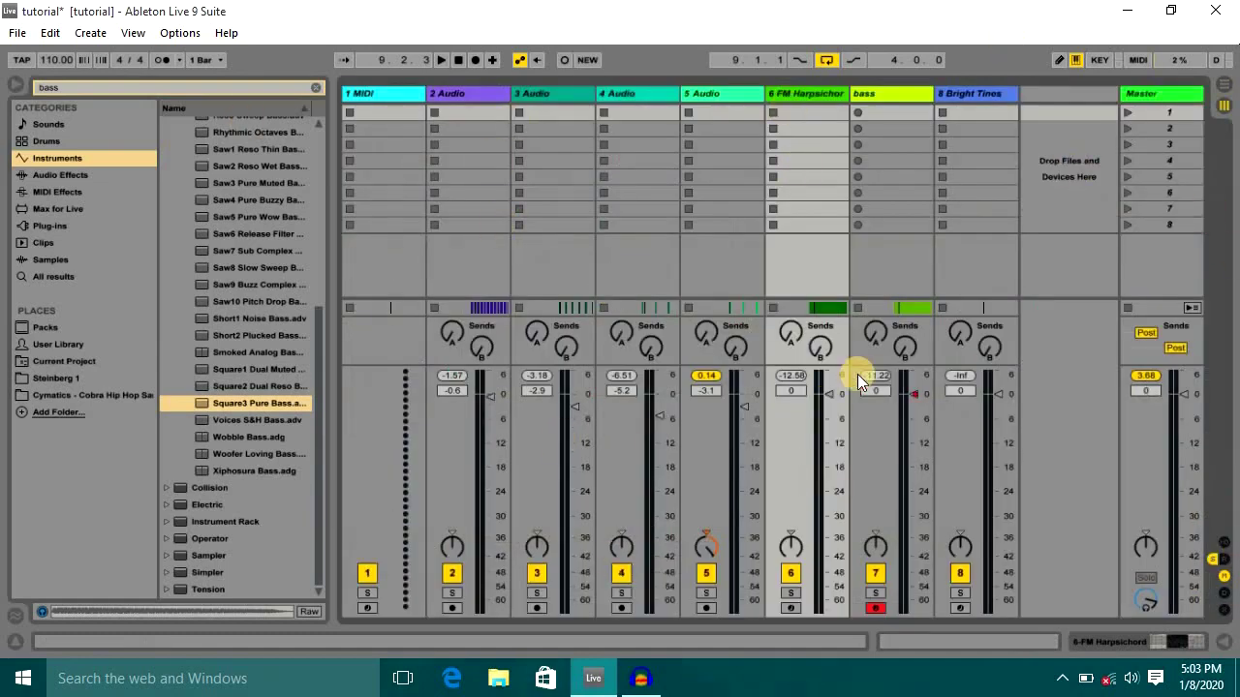
mouse_move(824, 393)
mouse_down()
mouse_move(824, 475)
mouse_move(824, 396)
mouse_up()
key(space)
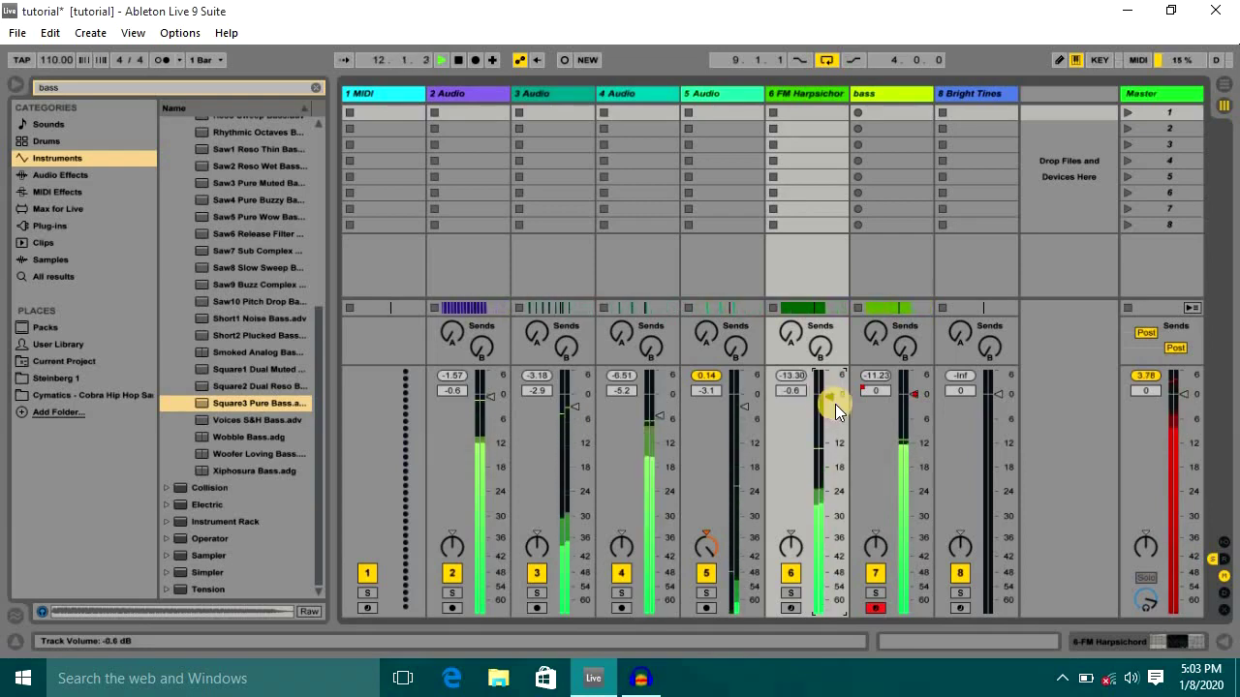
key(Tab)
Play the loop from 9.1.1 and set the FM Harpsichord track's volume to -4.0 dB
scroll(539, 409, down, 3)
click(408, 390)
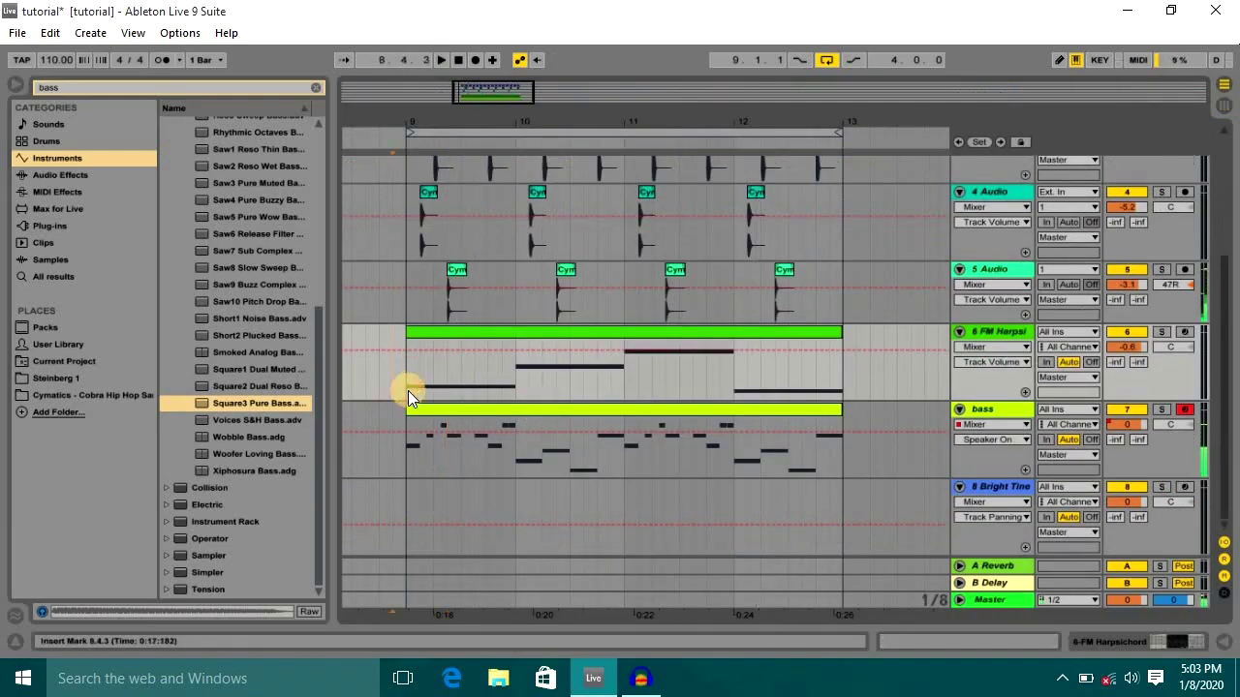
scroll(706, 429, up, 2)
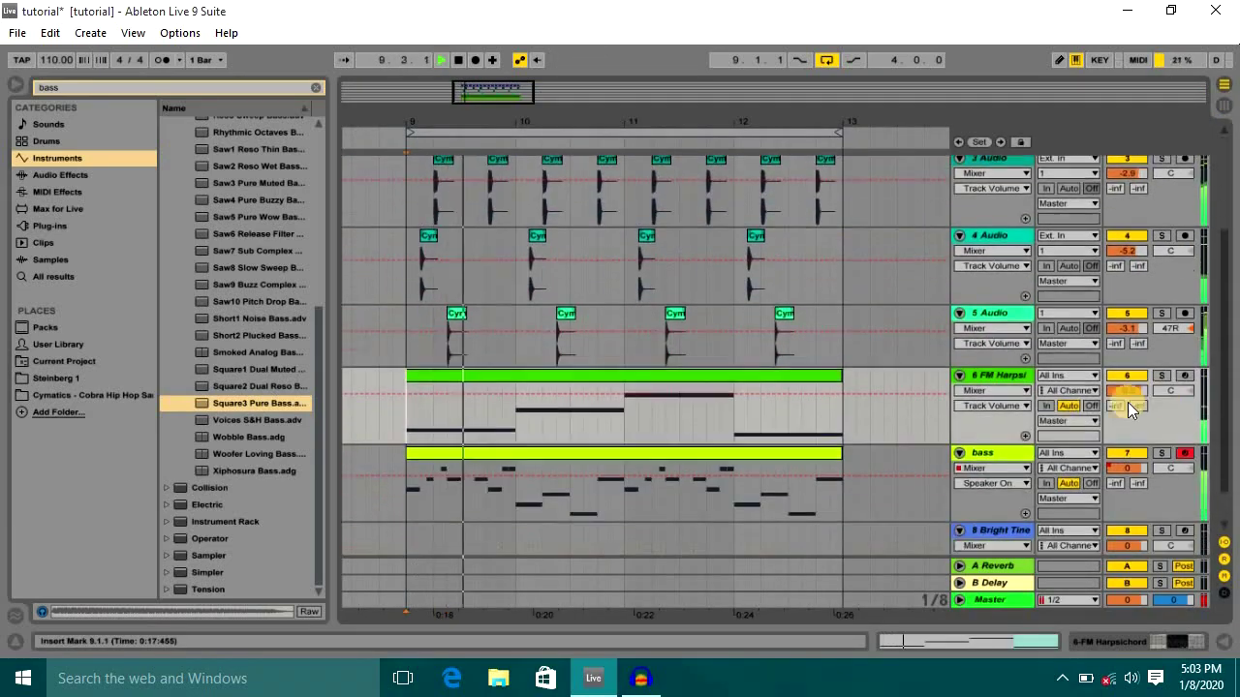
drag(1127, 393, 1099, 394)
scroll(470, 365, up, 3)
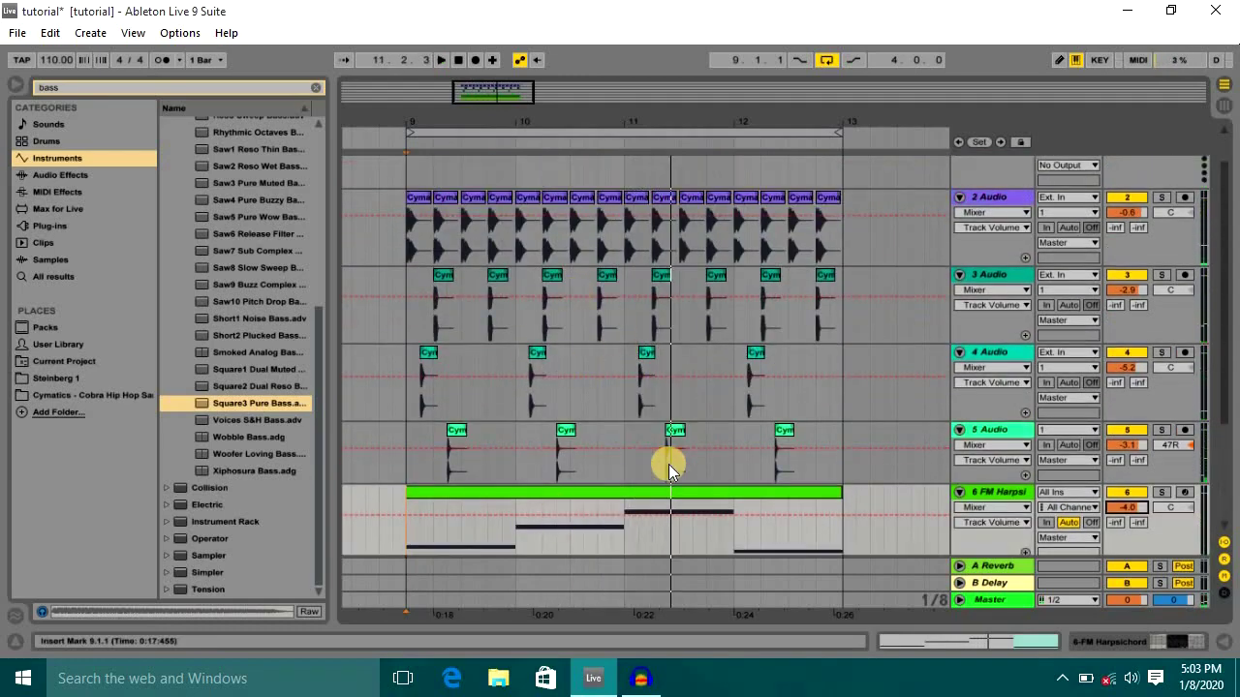
Open the FM Harpsichord track's device chain and clear the browser search to list every audio effect
scroll(746, 452, down, 3)
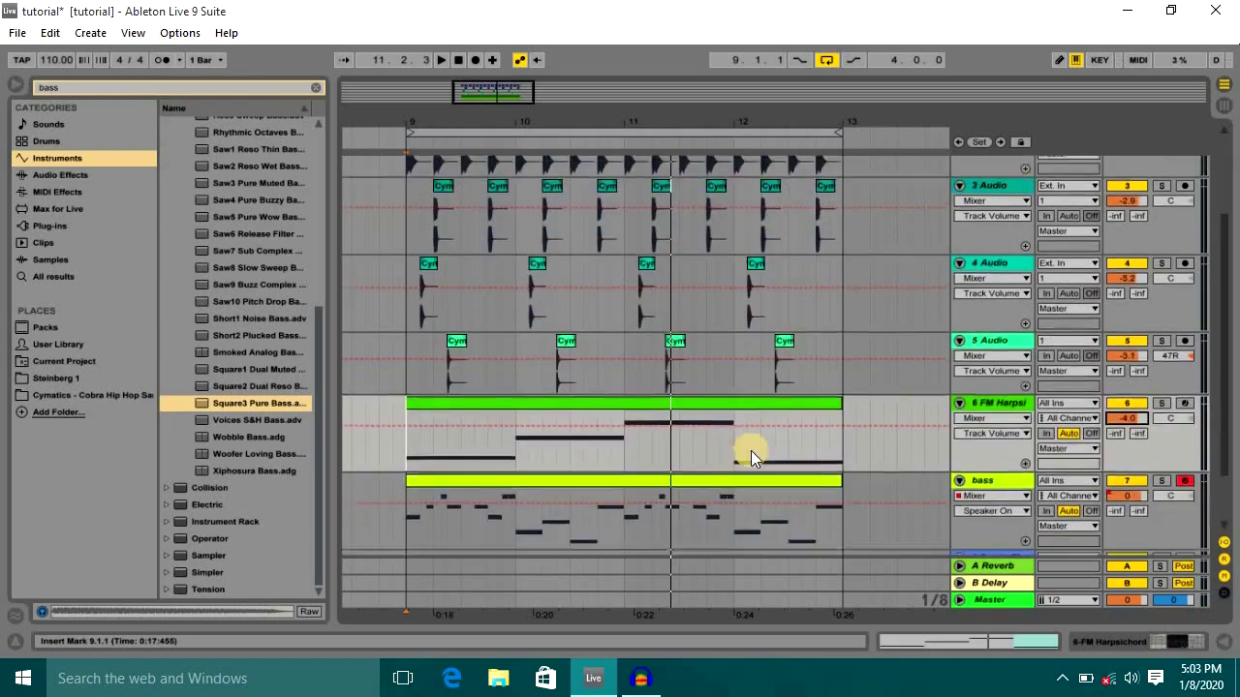
scroll(563, 376, down, 2)
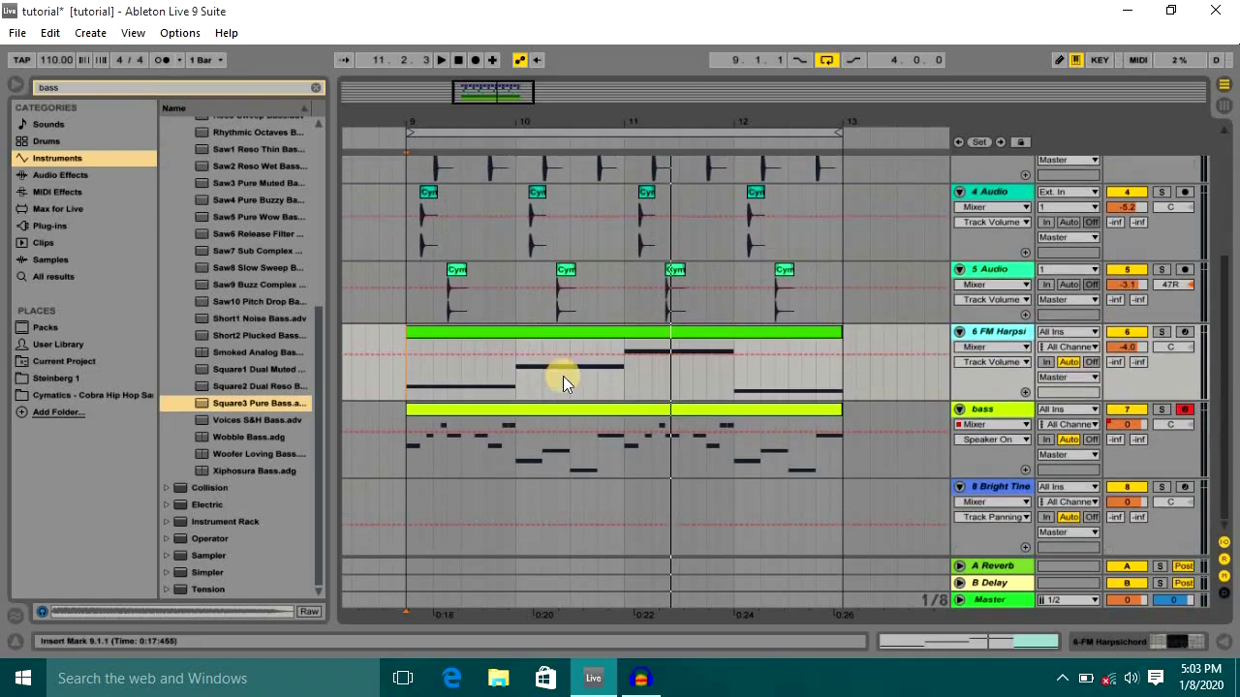
double_click(991, 333)
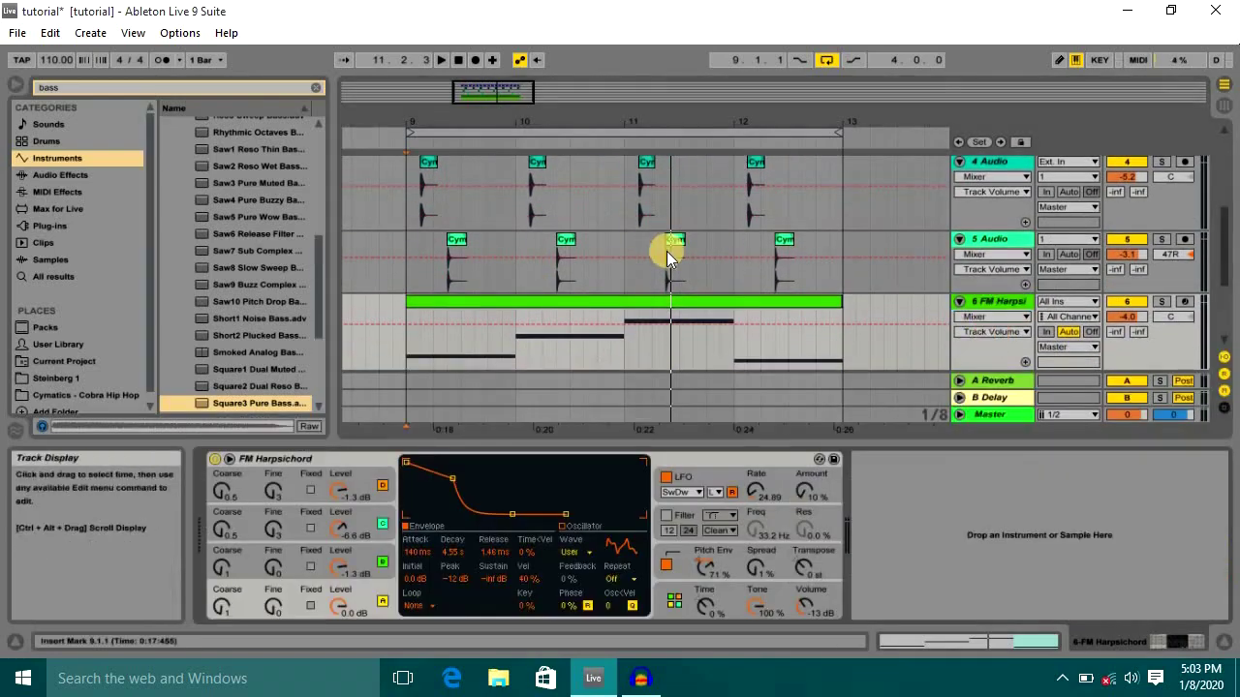
scroll(666, 251, down, 2)
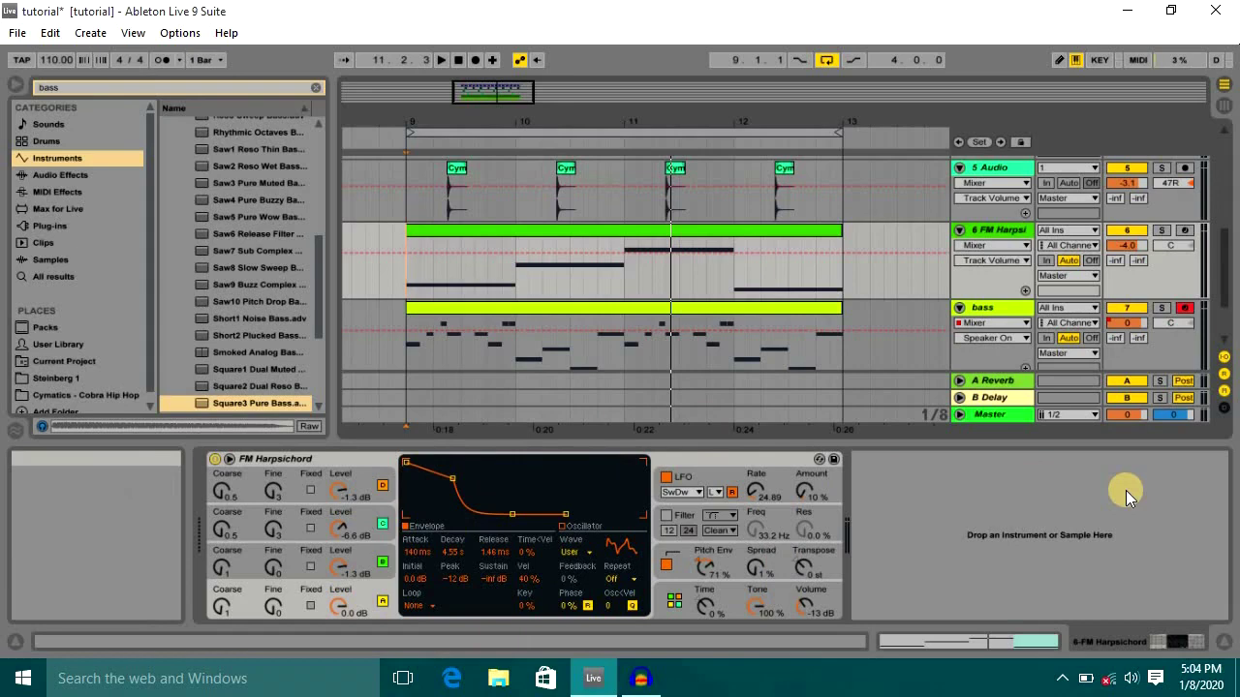
click(61, 176)
click(68, 193)
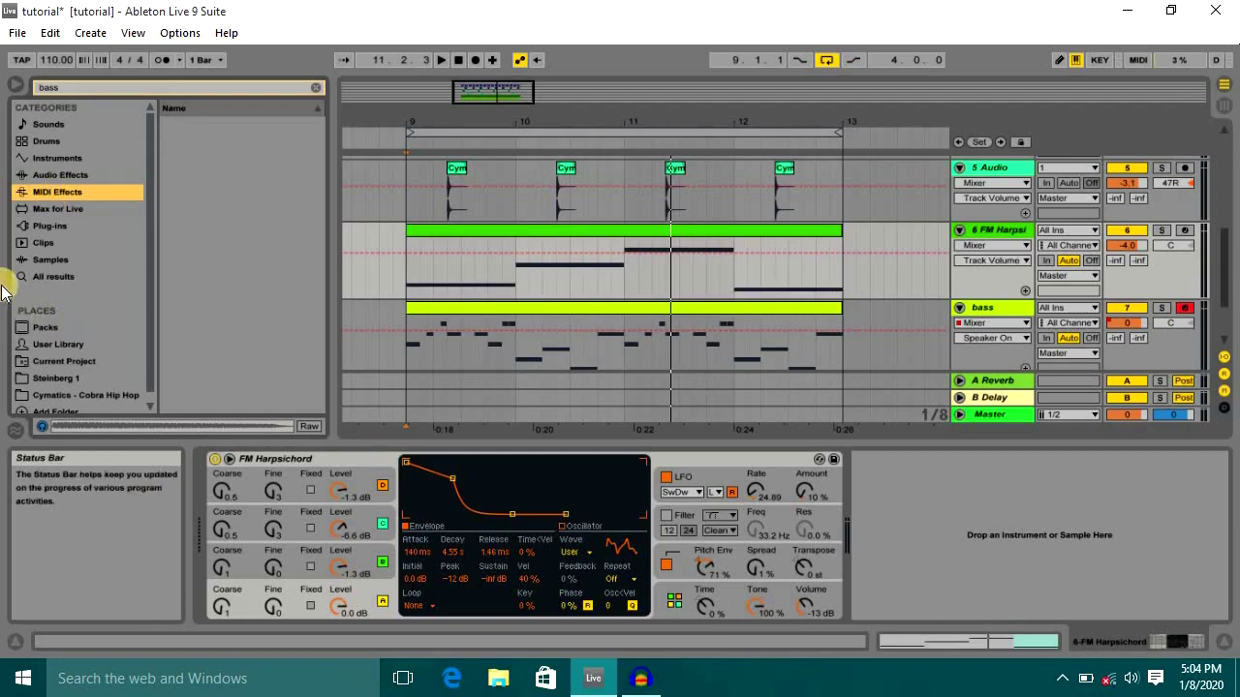
click(66, 176)
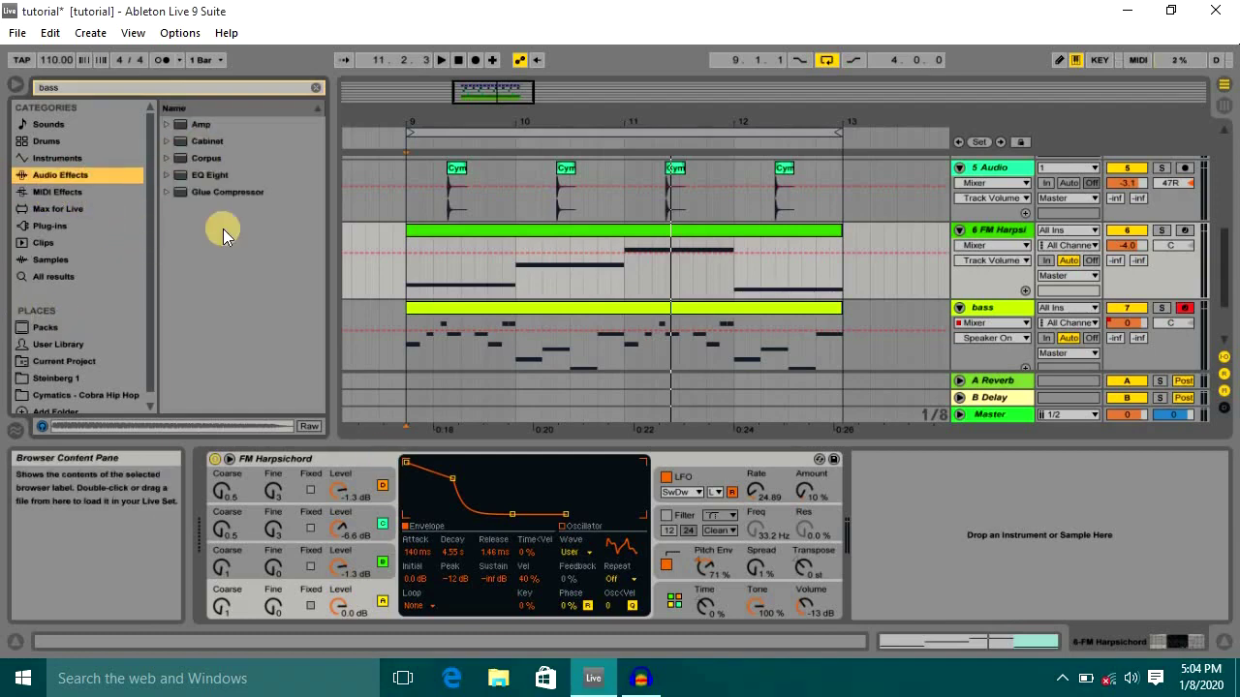
click(315, 88)
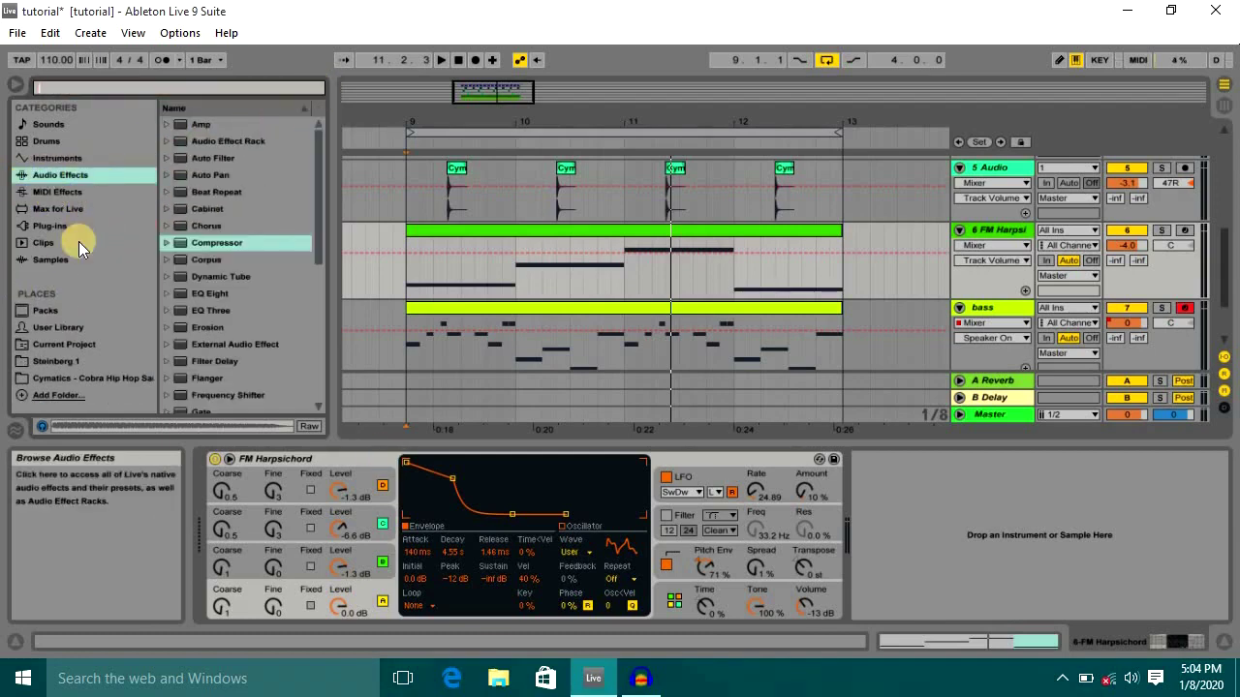
Add a Reverb audio effect after the instrument on the FM Harpsichord track
scroll(198, 278, down, 4)
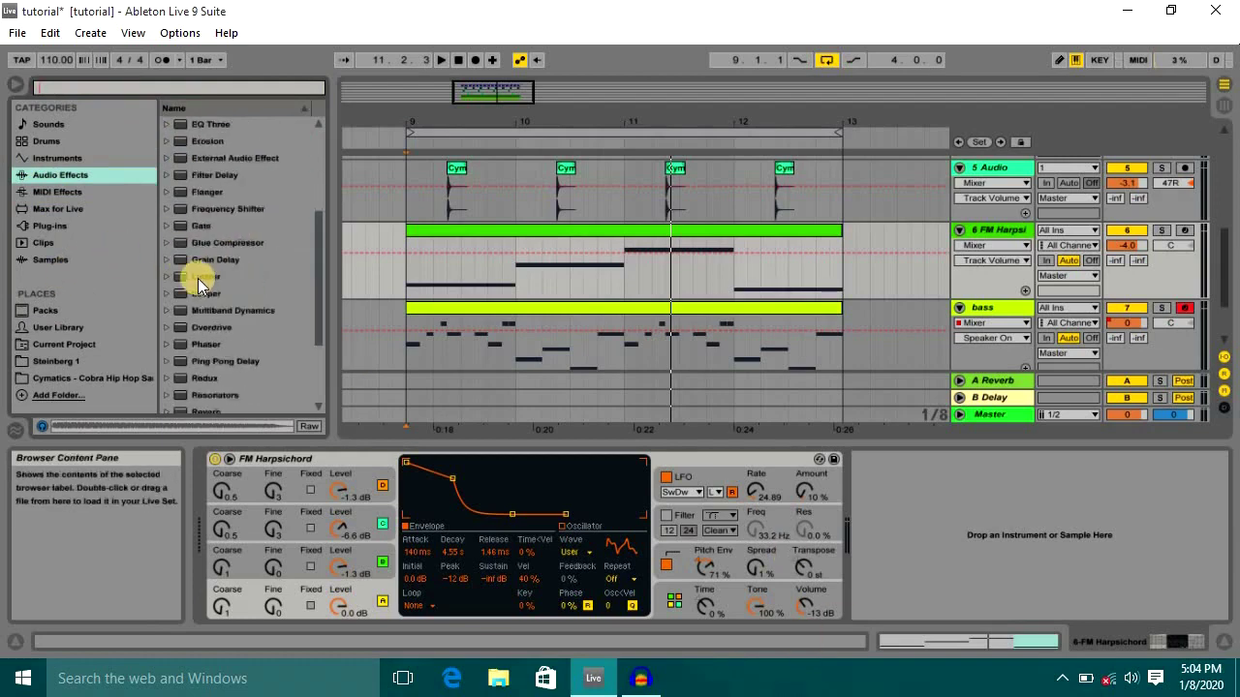
drag(173, 285, 891, 526)
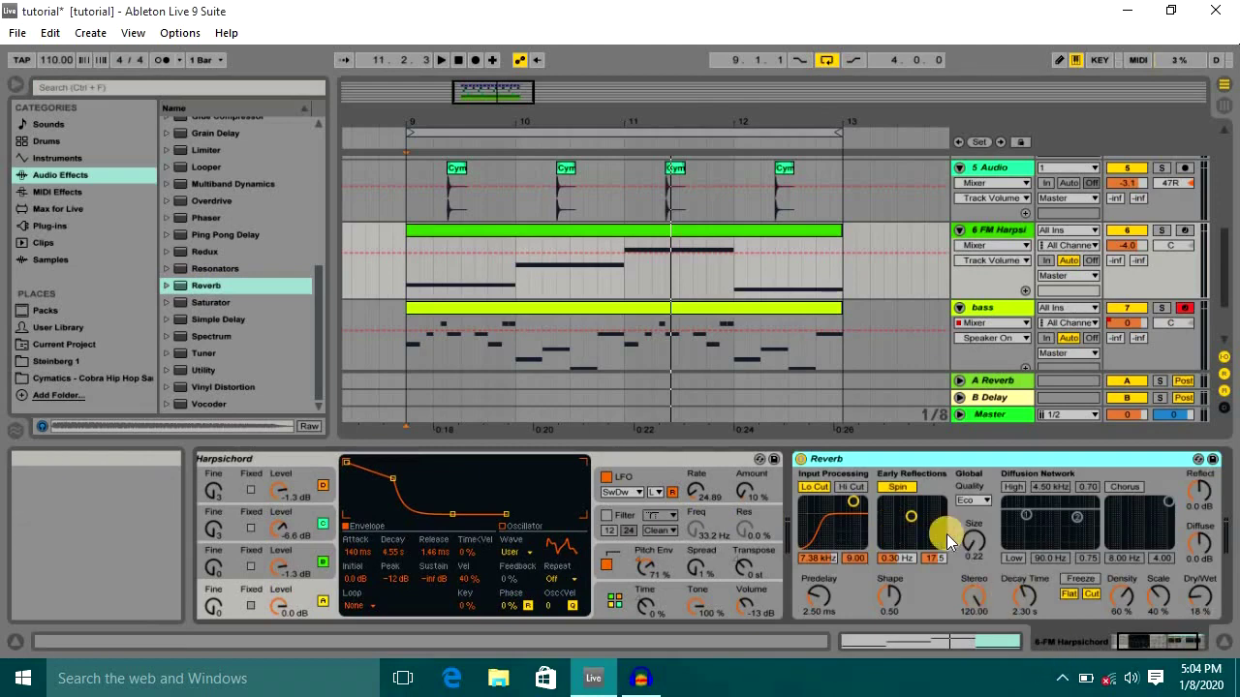
scroll(735, 511, right, 5)
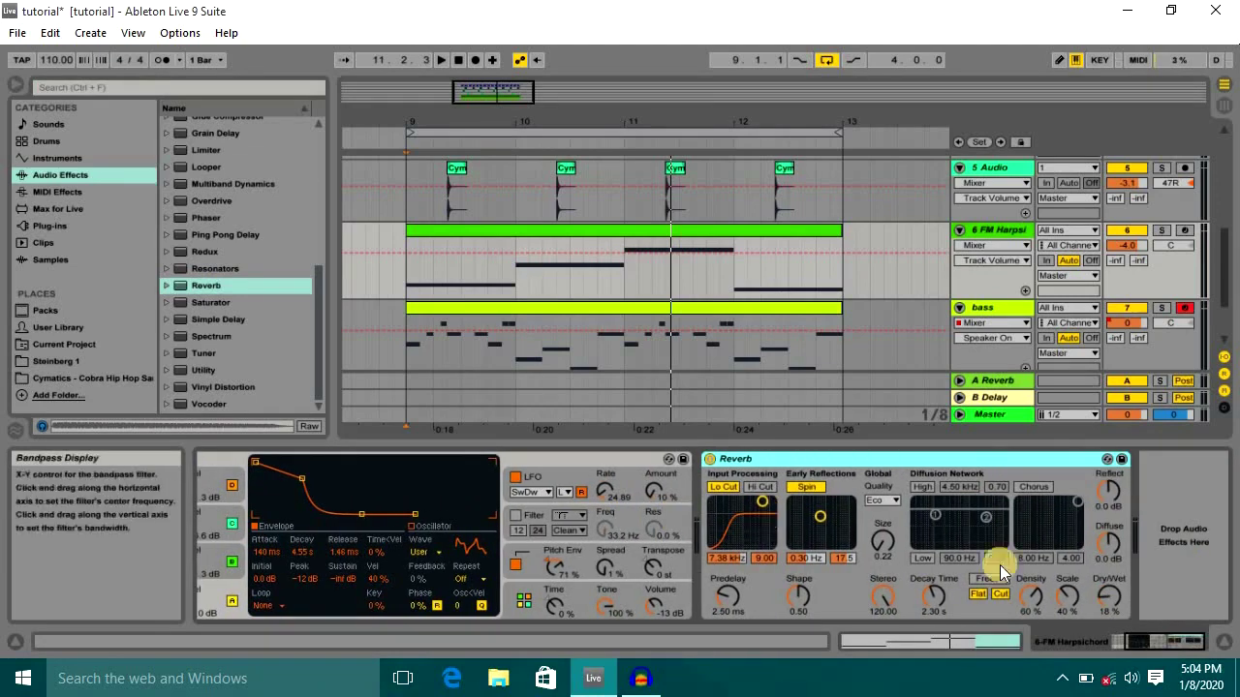
Play the loop and raise the harpsichord Reverb's Dry/Wet mix to 79 %
key(space)
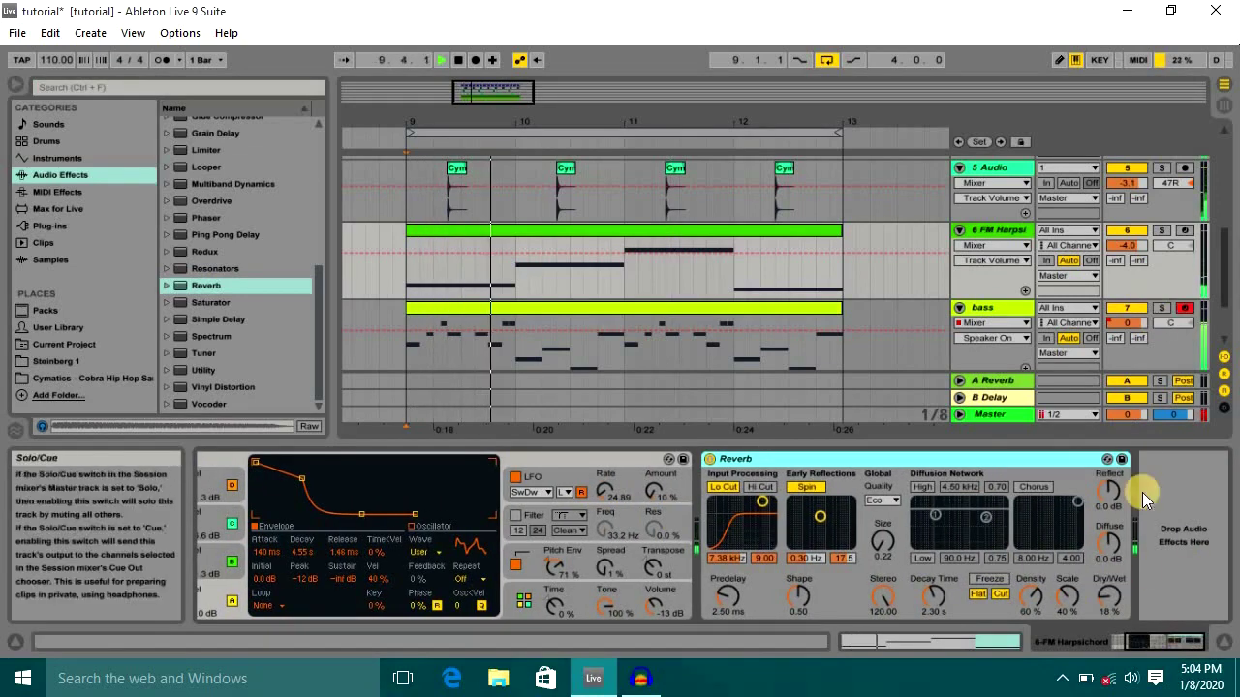
click(1114, 599)
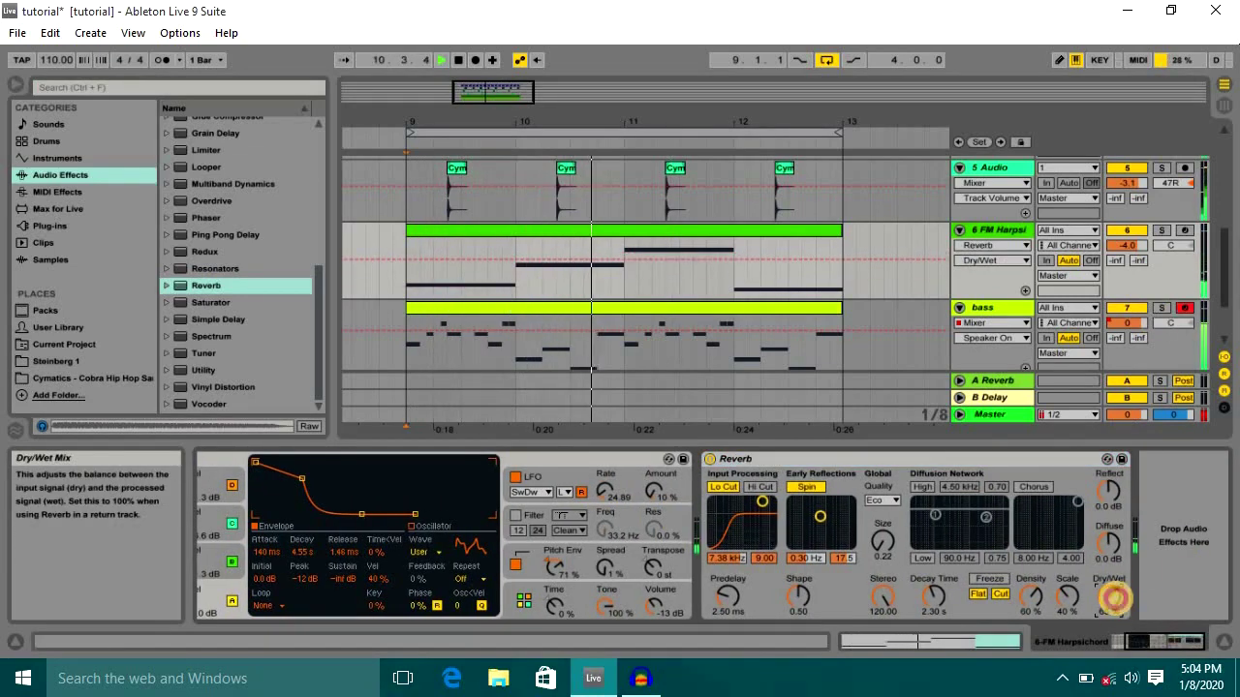
drag(1114, 599, 1118, 605)
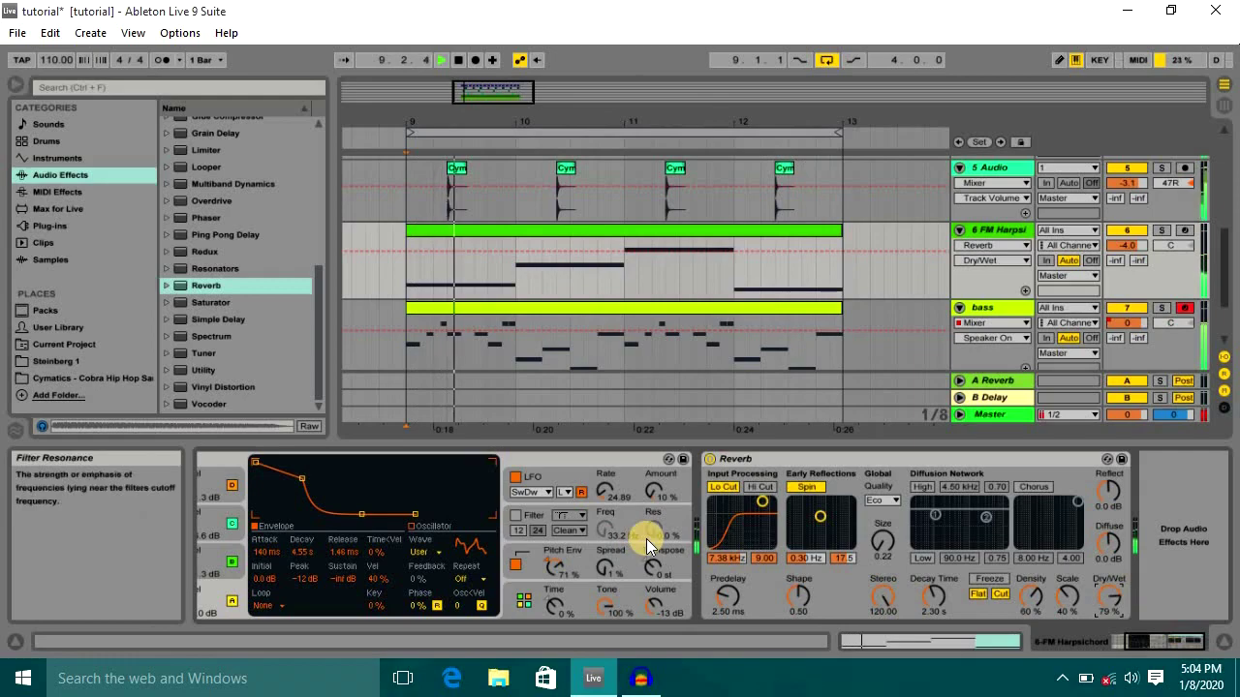
scroll(670, 548, left, 2)
scroll(686, 564, right, 2)
click(1114, 596)
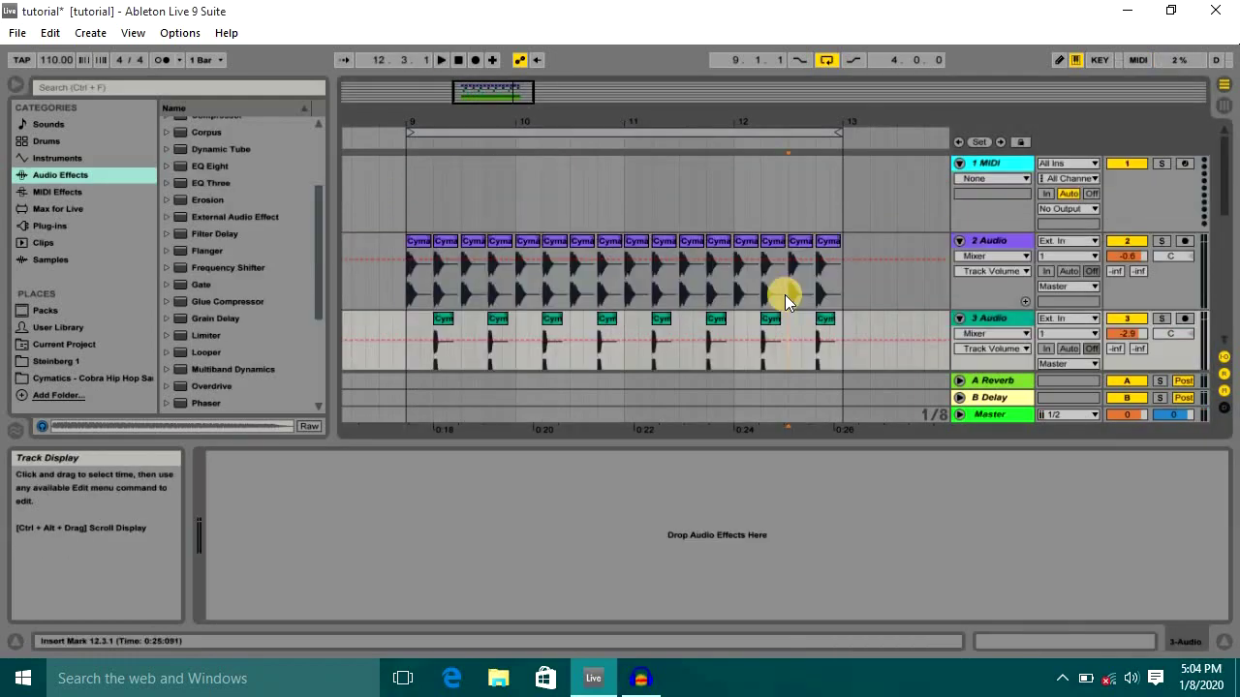
scroll(784, 295, down, 4)
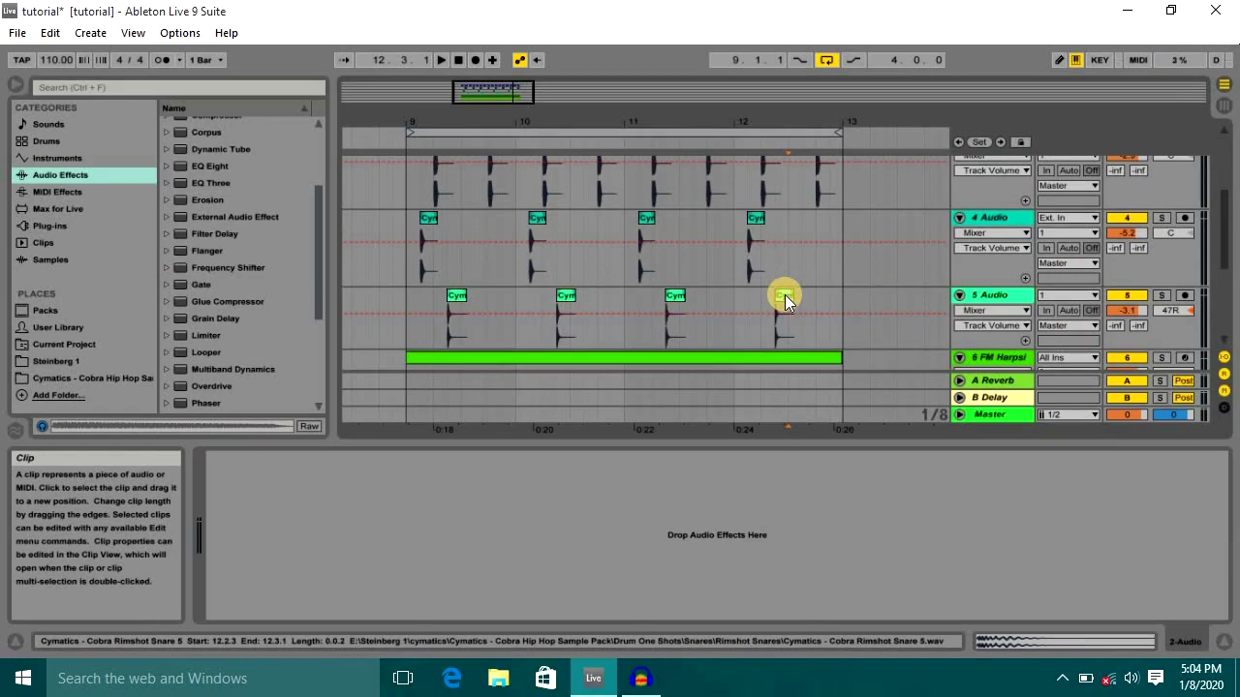